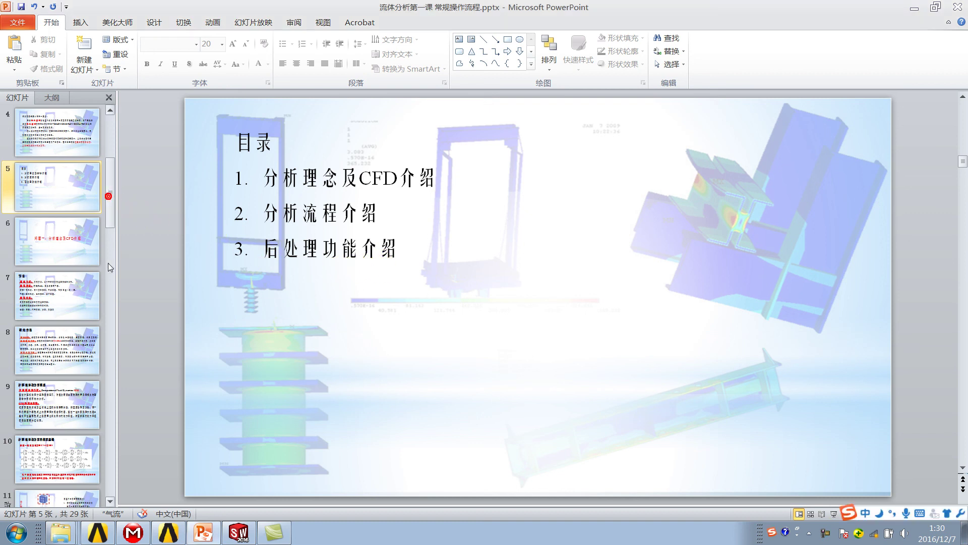
Leave the PowerPoint slide deck and bring up the SOLIDWORKS manifold assembly
{"action": "scroll", "coordinate": [82, 335], "scroll_direction": "down", "scroll_amount": 2}
{"action": "scroll", "coordinate": [83, 342], "scroll_direction": "down", "scroll_amount": 1}
{"action": "scroll", "coordinate": [82, 353], "scroll_direction": "down", "scroll_amount": 1}
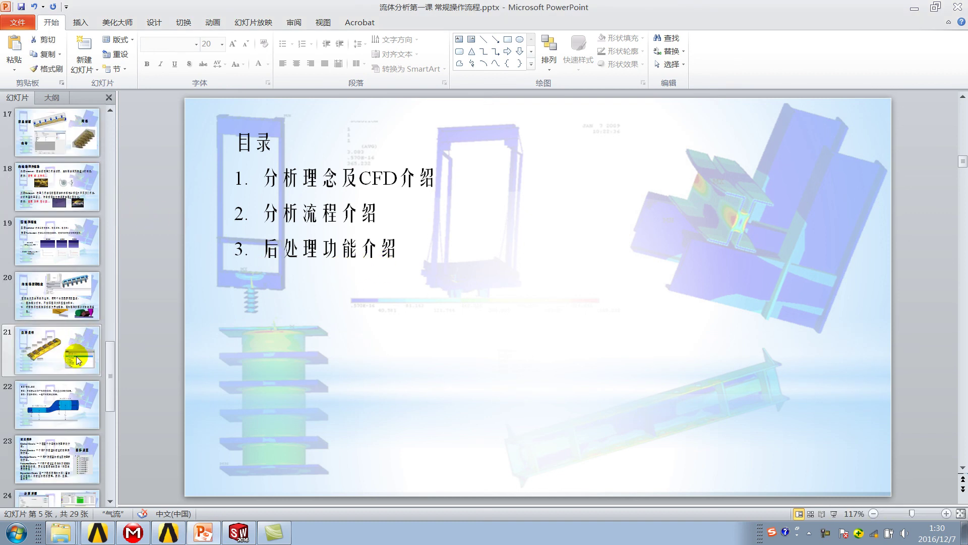
{"action": "left_click", "coordinate": [238, 532]}
{"action": "middle_click_drag", "start_coordinate": [319, 384], "coordinate": [314, 324]}
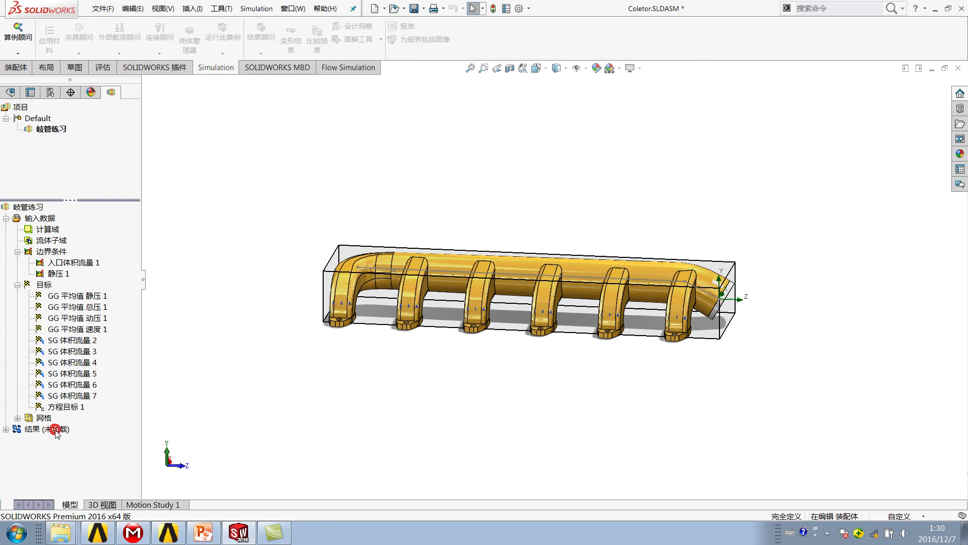
Expand Results and open the Run settings for the 岐管练习 project
{"action": "left_click", "coordinate": [6, 429]}
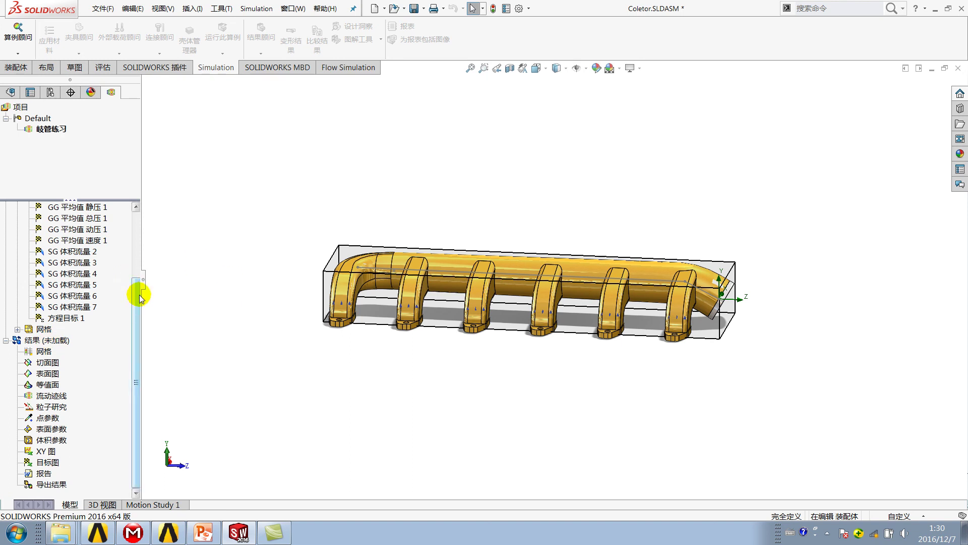
{"action": "left_click_drag", "start_coordinate": [136, 292], "coordinate": [154, 201]}
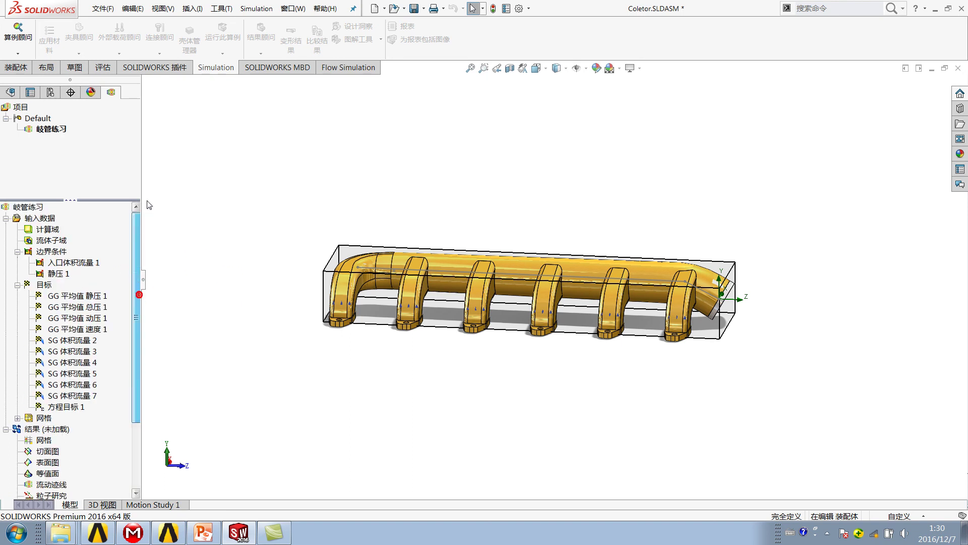
{"action": "right_click", "coordinate": [18, 207]}
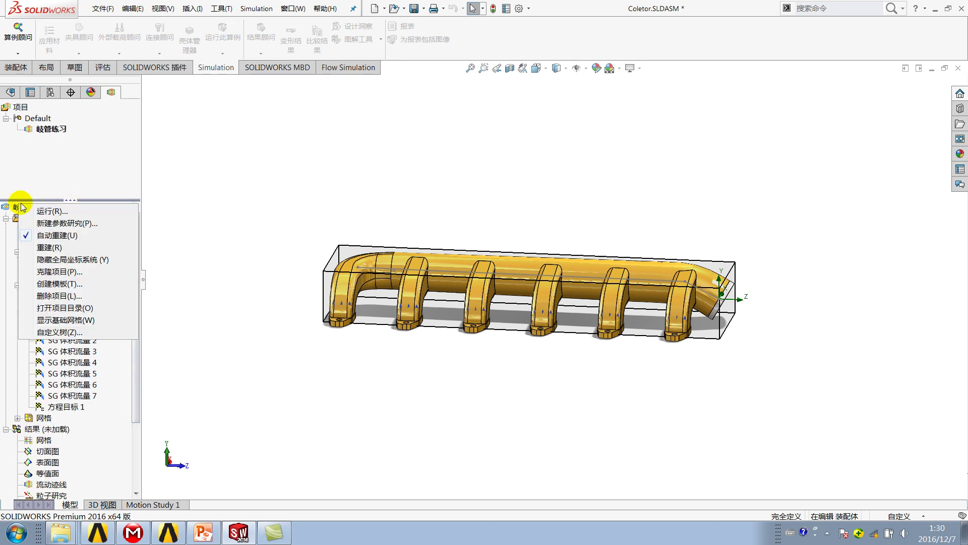
{"action": "left_click", "coordinate": [25, 210]}
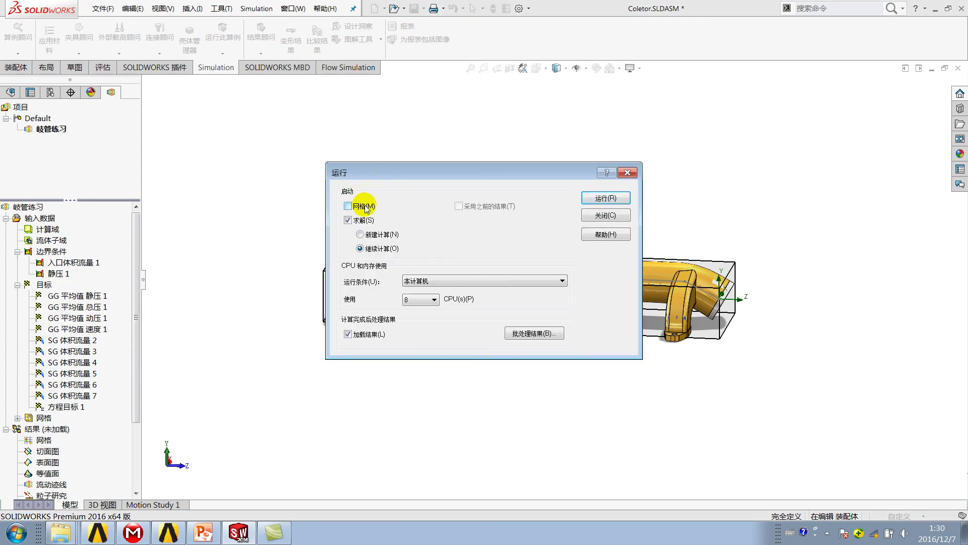
Launch a new 岐管练习 calculation with mesh generation (网格) included
{"action": "left_click", "coordinate": [365, 208]}
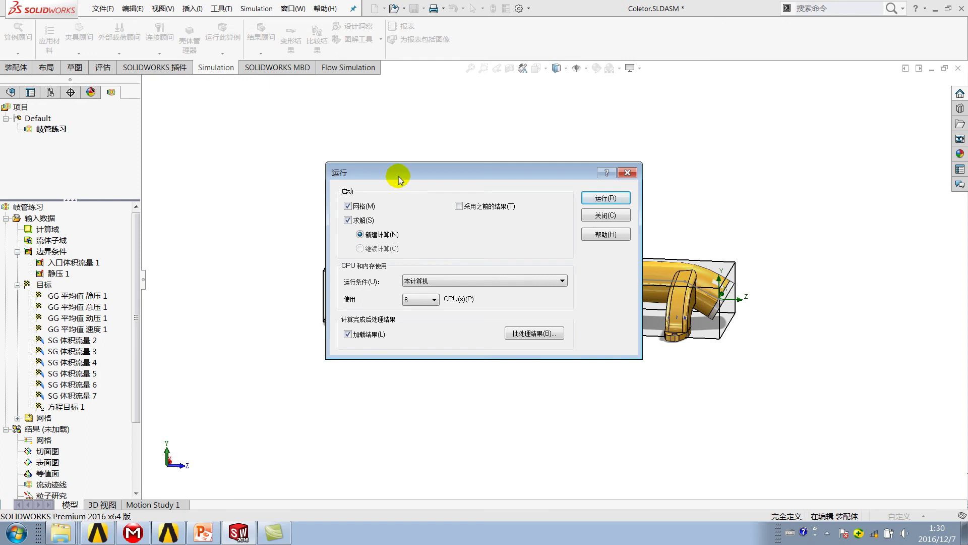
{"action": "left_click_drag", "start_coordinate": [396, 174], "coordinate": [350, 172]}
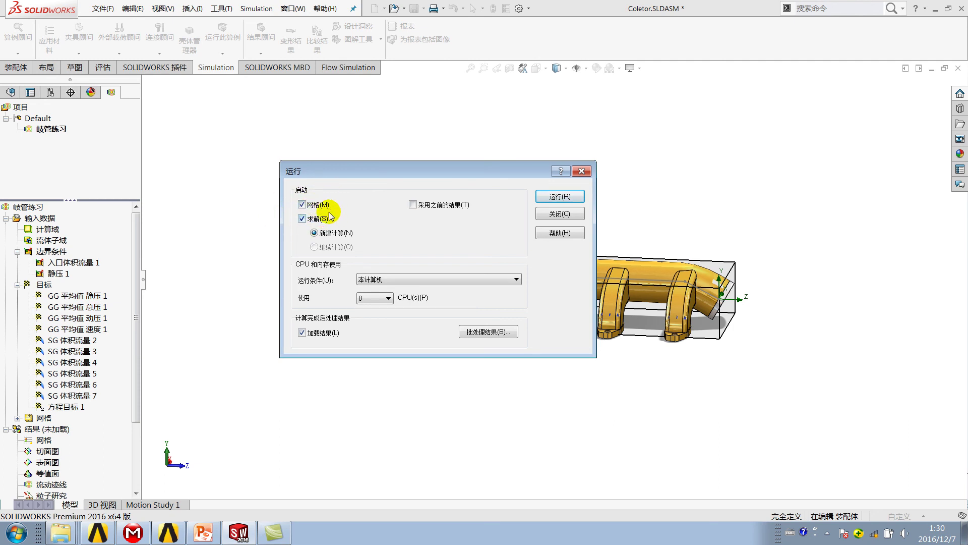
{"action": "left_click", "coordinate": [557, 196]}
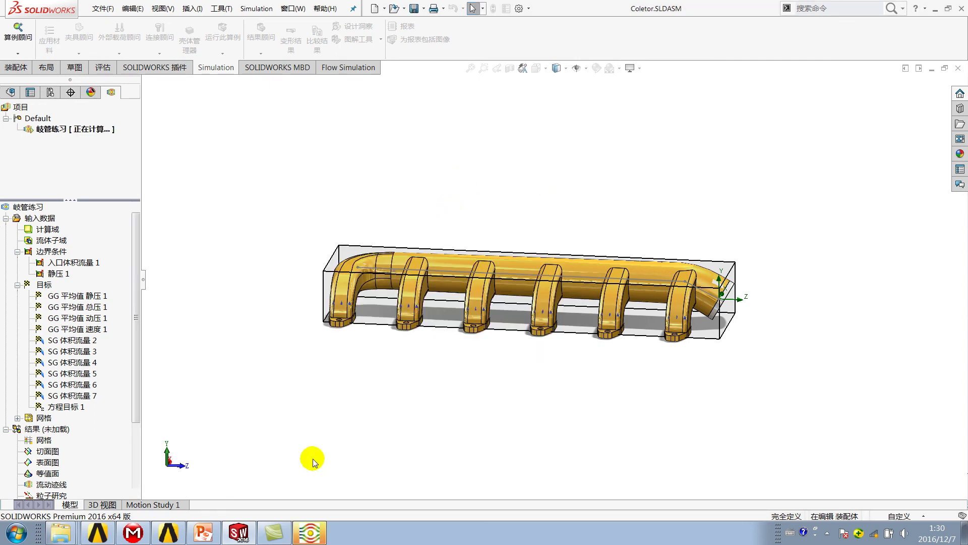
Bring up the solver monitor and rearrange its log and information windows
{"action": "left_click", "coordinate": [312, 533]}
{"action": "mouse_move", "coordinate": [262, 56]}
{"action": "left_mouse_down"}
{"action": "mouse_move", "coordinate": [357, 66]}
{"action": "mouse_move", "coordinate": [429, 58]}
{"action": "left_mouse_up"}
{"action": "left_click_drag", "start_coordinate": [190, 283], "coordinate": [351, 294]}
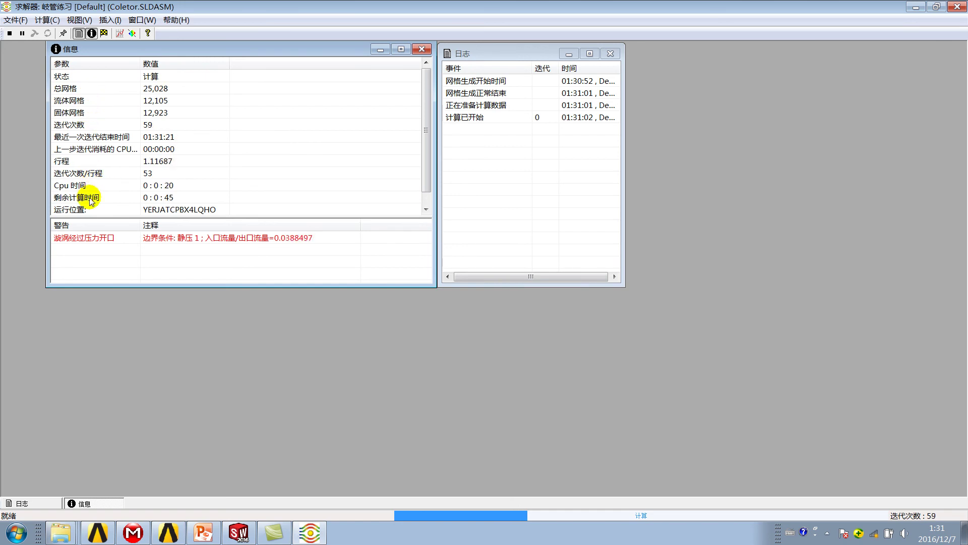
Follow the CPU time, remaining time and vortex-at-pressure-opening warning as the solver converges
{"action": "left_click", "coordinate": [154, 186]}
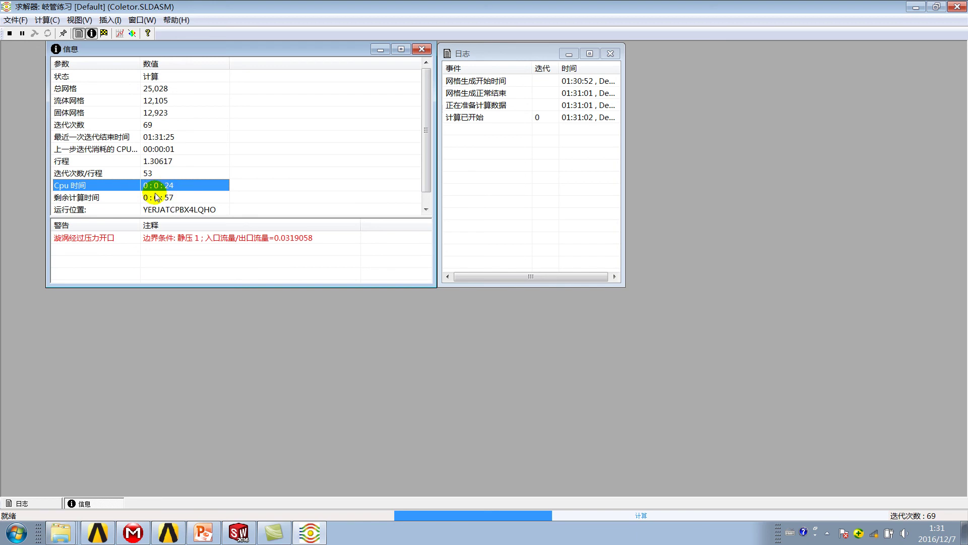
{"action": "left_click", "coordinate": [159, 197]}
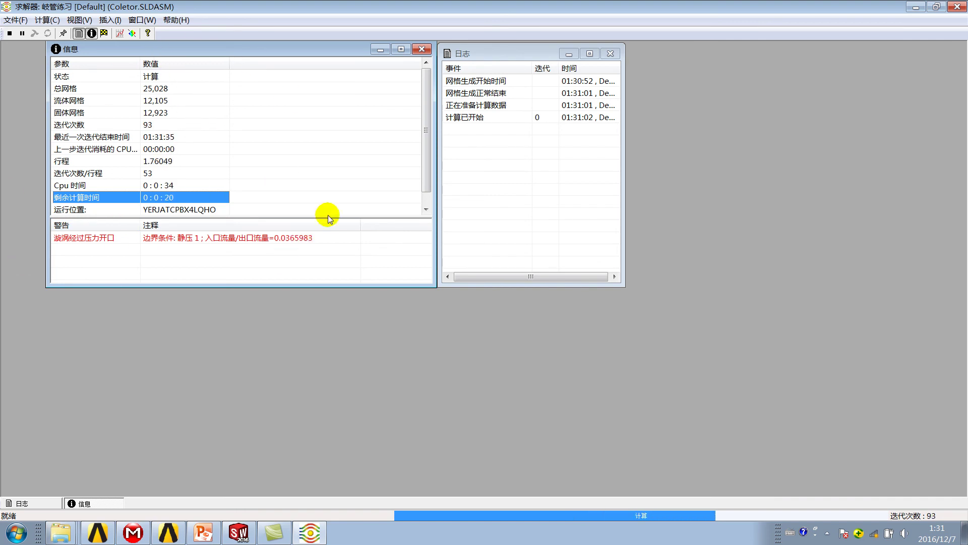
{"action": "left_click", "coordinate": [122, 235]}
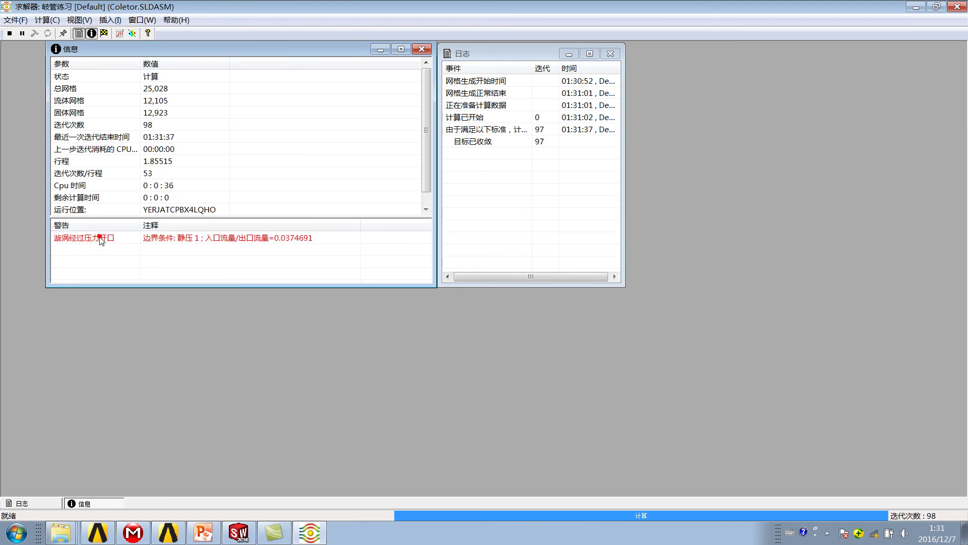
{"action": "left_click", "coordinate": [99, 237]}
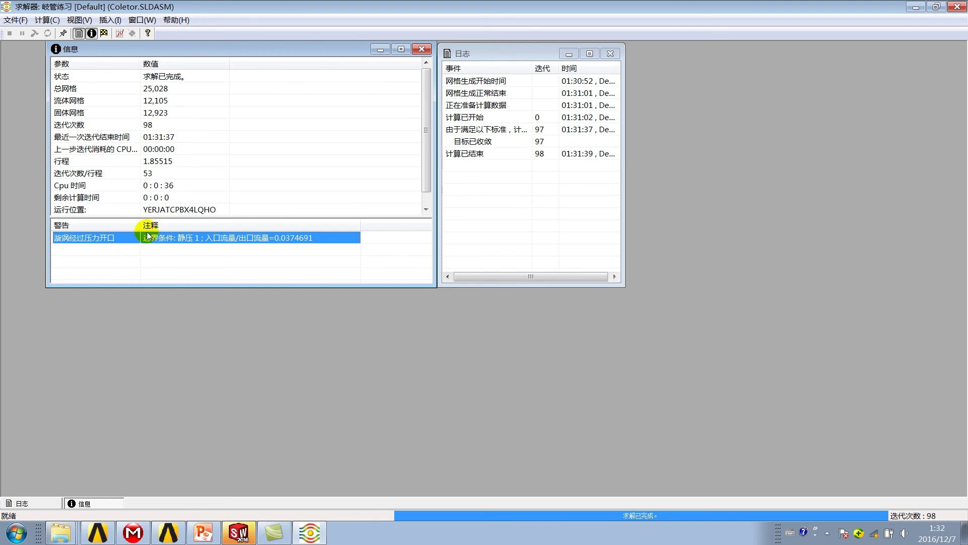
Review the finished run's zero remaining time, iterations per travel, vortex warning and final CPU time
{"action": "left_click", "coordinate": [158, 202]}
{"action": "left_click", "coordinate": [162, 238]}
{"action": "left_click", "coordinate": [164, 207]}
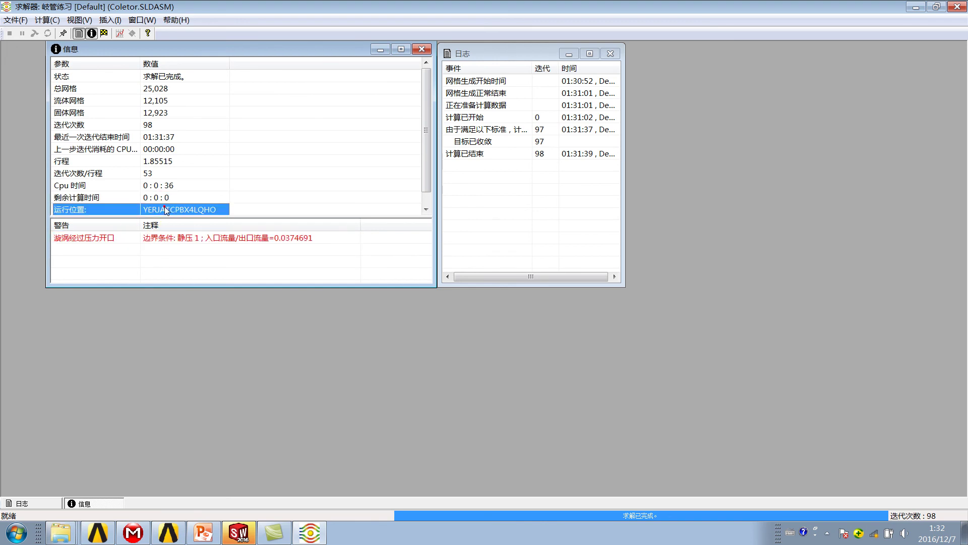
{"action": "left_click", "coordinate": [167, 174]}
{"action": "left_click_drag", "start_coordinate": [167, 180], "coordinate": [151, 238]}
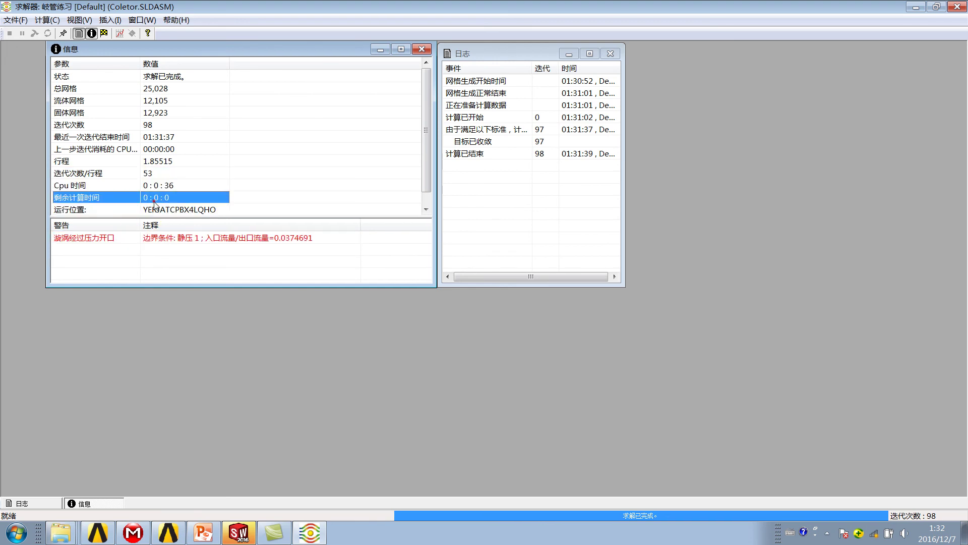
{"action": "left_click", "coordinate": [151, 238]}
{"action": "left_click", "coordinate": [137, 263]}
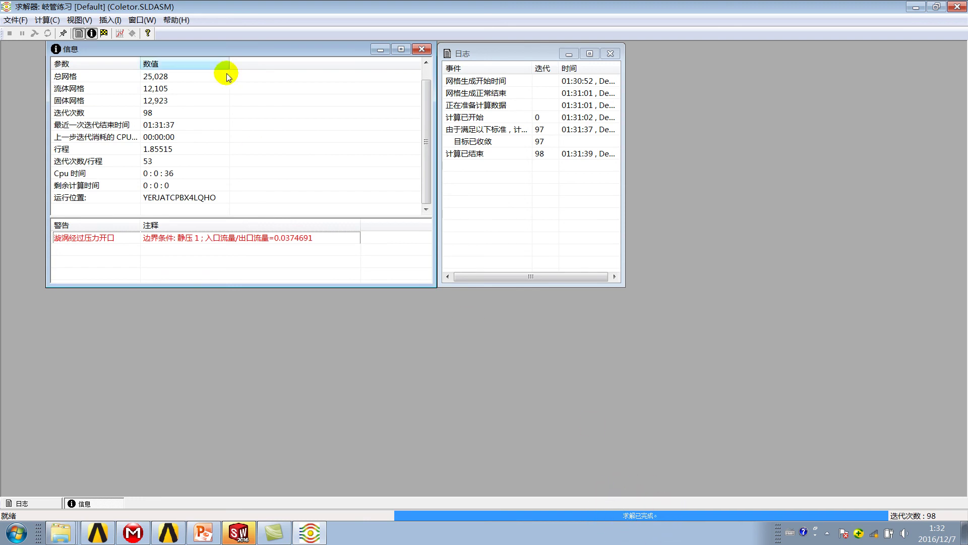
{"action": "left_click", "coordinate": [185, 178]}
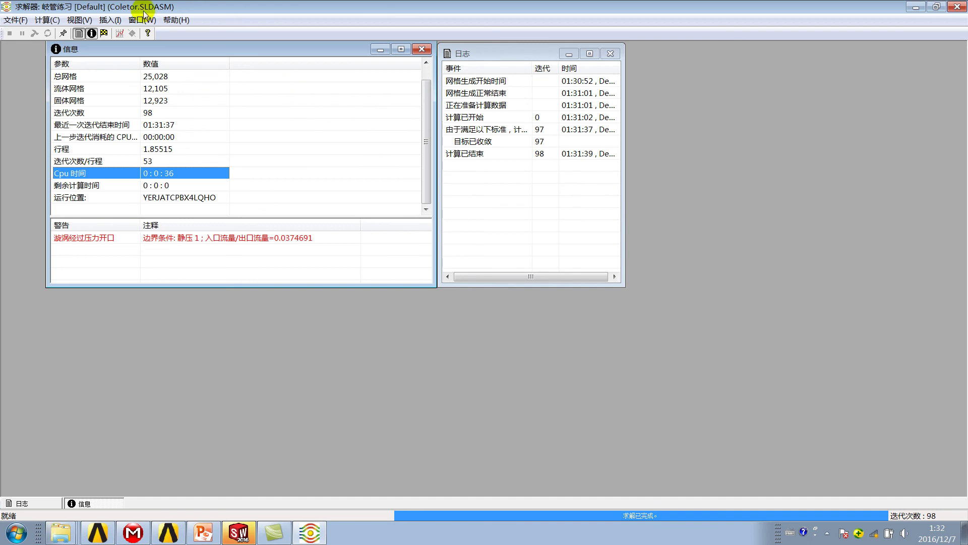
Reposition the solver log window down and to the right
{"action": "left_click_drag", "start_coordinate": [485, 52], "coordinate": [494, 70]}
{"action": "mouse_move", "coordinate": [348, 54]}
{"action": "left_mouse_down"}
{"action": "mouse_move", "coordinate": [335, 71]}
{"action": "mouse_move", "coordinate": [343, 76]}
{"action": "left_mouse_up"}
{"action": "left_click_drag", "start_coordinate": [469, 72], "coordinate": [472, 72]}
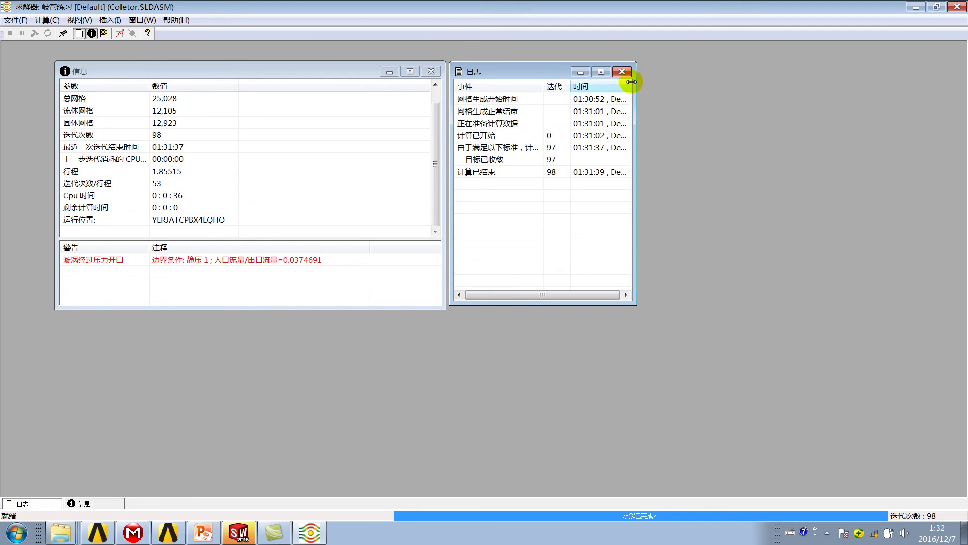
Close the solver monitor and locate the results loaded from 1.fld in the tree
{"action": "left_click", "coordinate": [957, 6]}
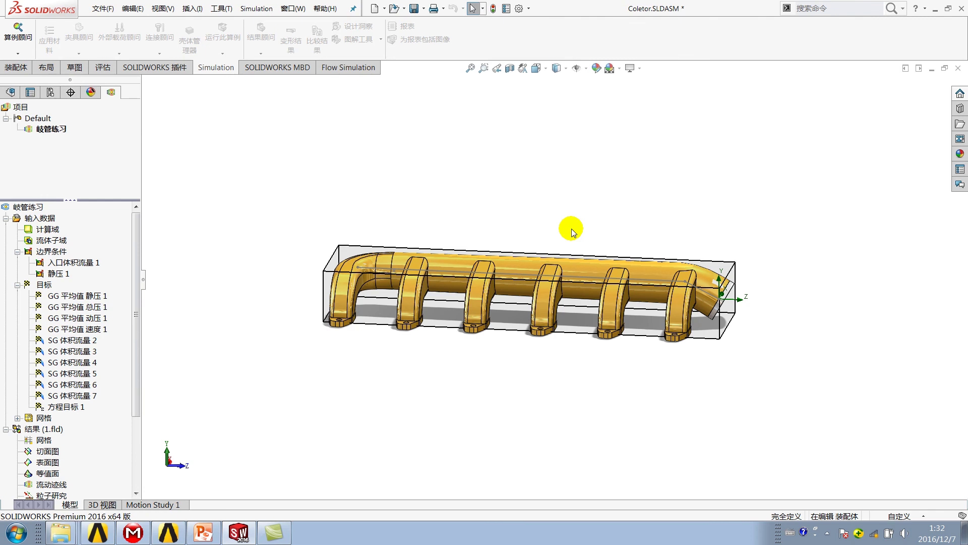
{"action": "left_click_drag", "start_coordinate": [137, 237], "coordinate": [136, 308]}
{"action": "left_click", "coordinate": [48, 335]}
{"action": "left_click", "coordinate": [53, 334]}
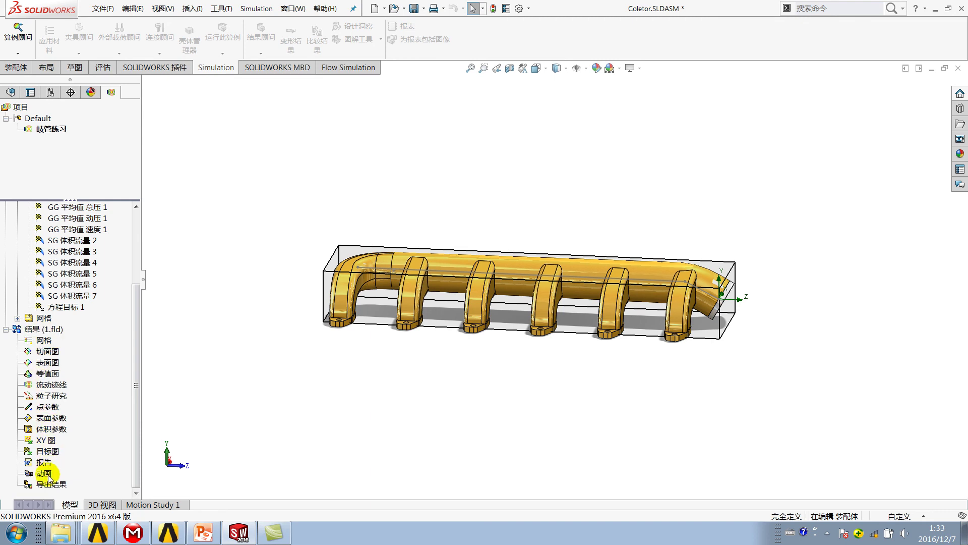
{"action": "left_click", "coordinate": [204, 538]}
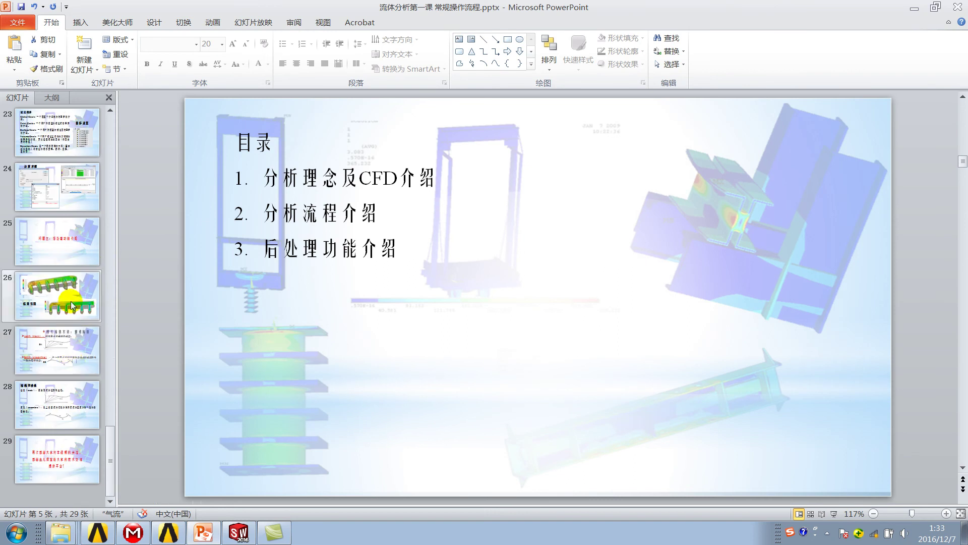
Move through slide 25 (后处理功能介绍) to slide 26 of the deck
{"action": "left_click", "coordinate": [71, 301]}
{"action": "left_click", "coordinate": [71, 227]}
{"action": "left_click_drag", "start_coordinate": [491, 264], "coordinate": [689, 275]}
{"action": "left_click", "coordinate": [603, 328]}
{"action": "left_click", "coordinate": [99, 280]}
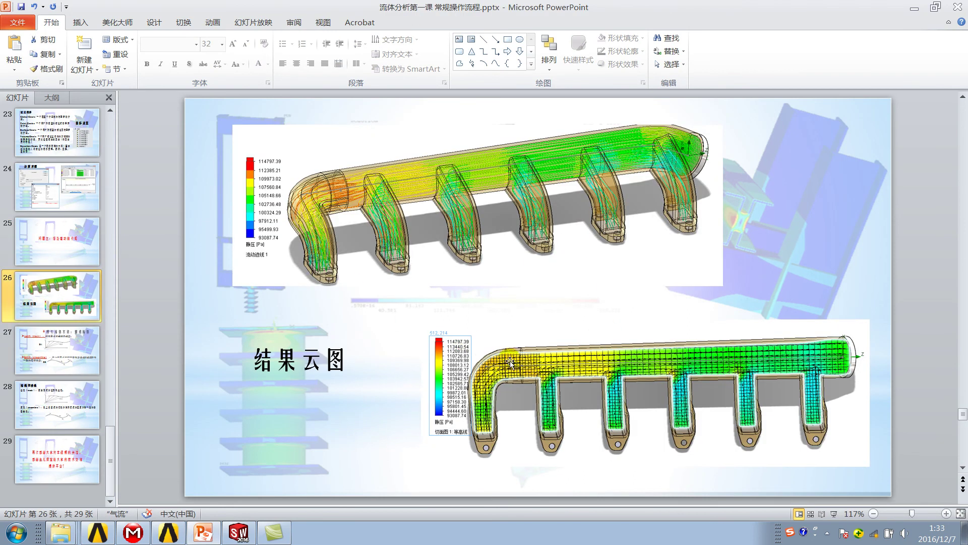
Present slide 26's flow trajectory and cut-plot images in Reading View, then return to editing
{"action": "left_click", "coordinate": [540, 253]}
{"action": "left_click", "coordinate": [885, 258]}
{"action": "left_click", "coordinate": [821, 514]}
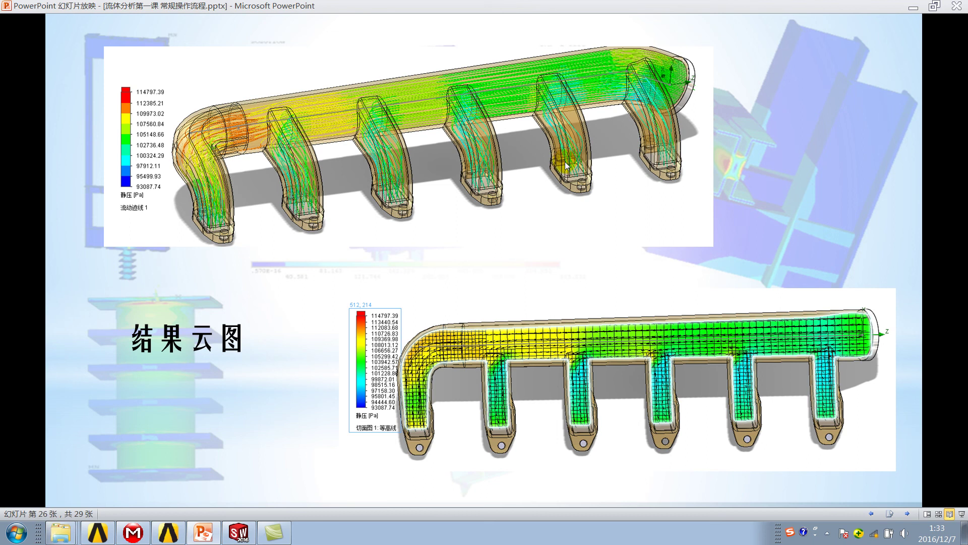
{"action": "key", "text": "Escape"}
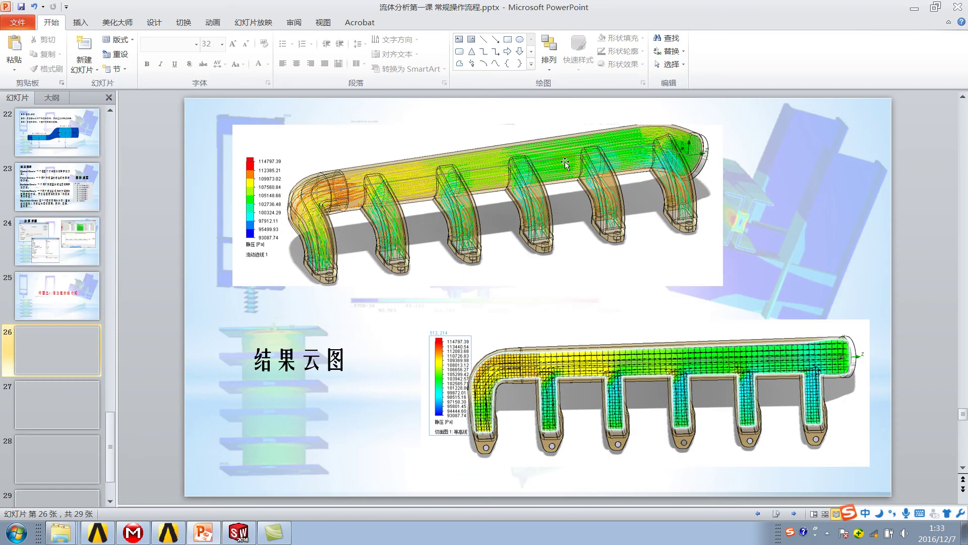
{"action": "left_click", "coordinate": [535, 210]}
{"action": "left_click", "coordinate": [845, 230]}
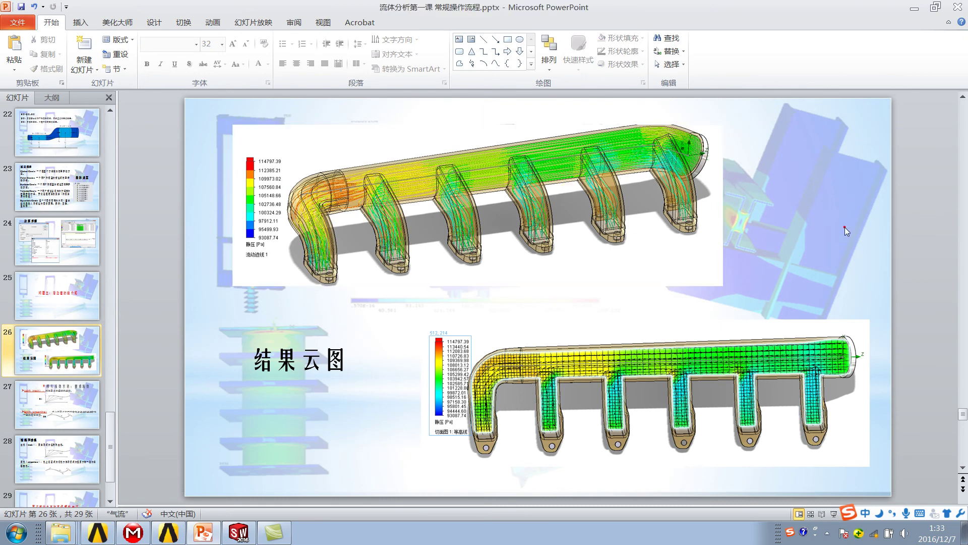
Show the Flow Trajectories result type in SOLIDWORKS, then return to the 结果云图 slide
{"action": "left_click", "coordinate": [239, 532]}
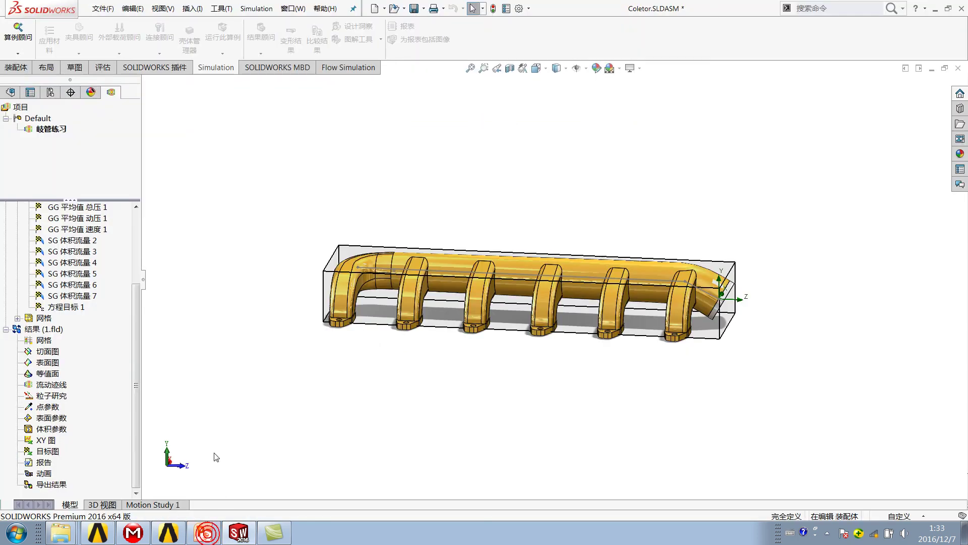
{"action": "left_click", "coordinate": [63, 384]}
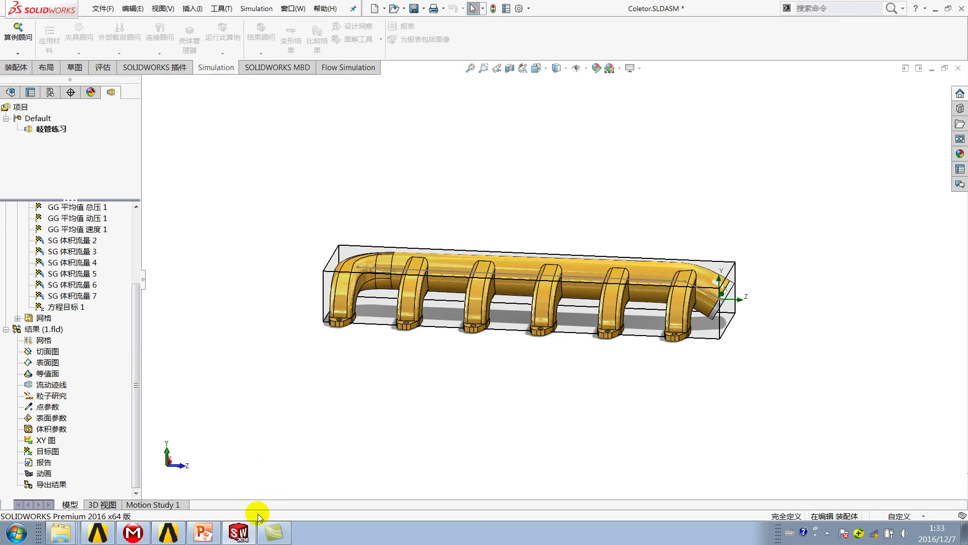
{"action": "left_click", "coordinate": [207, 533]}
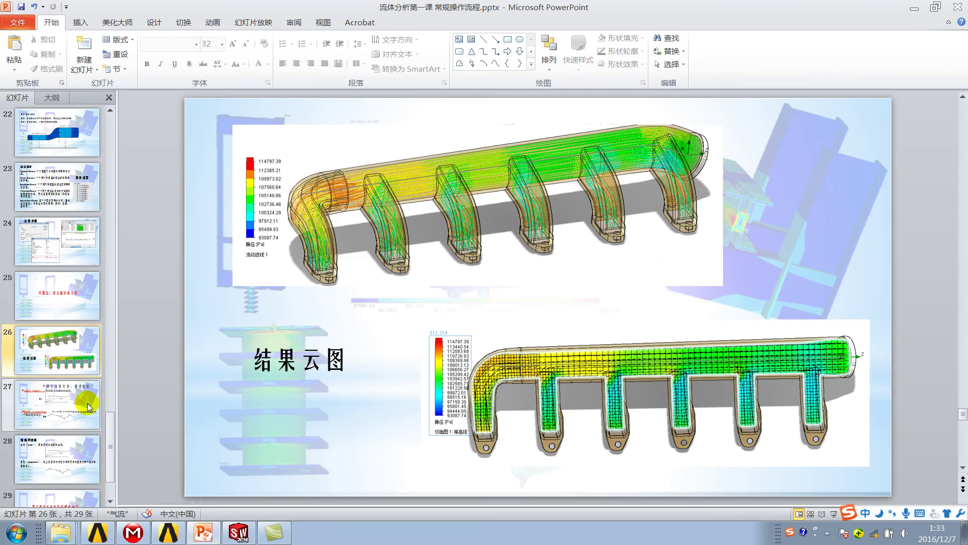
Delete the old slide 27 and highlight the track definition on the 流线和迹线 slide
{"action": "left_click", "coordinate": [81, 398]}
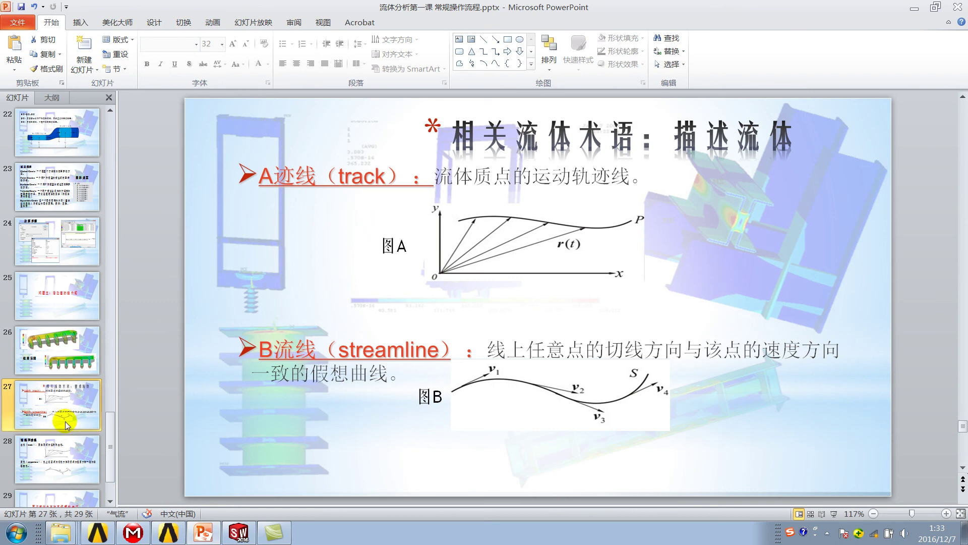
{"action": "key", "text": "Delete"}
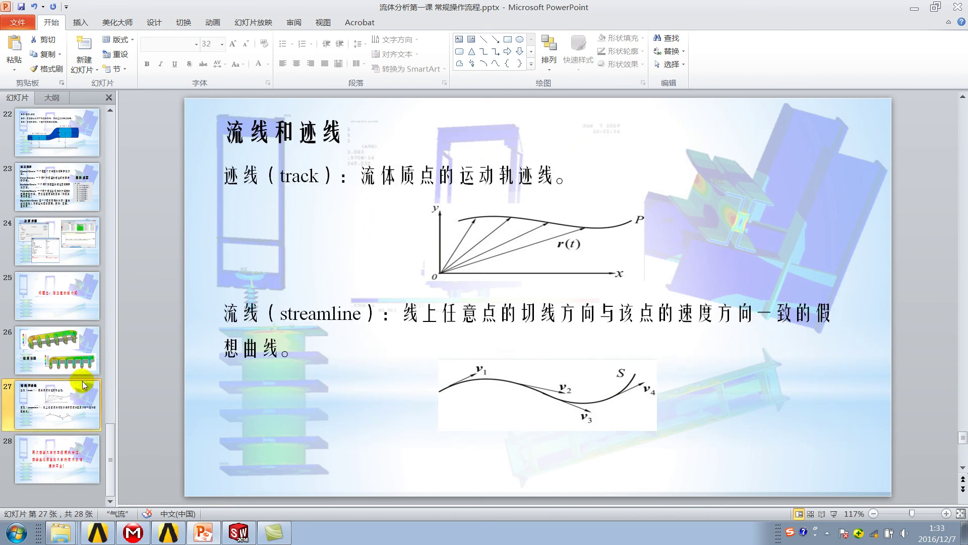
{"action": "left_click", "coordinate": [56, 368]}
{"action": "left_click", "coordinate": [56, 403]}
{"action": "left_click", "coordinate": [319, 220]}
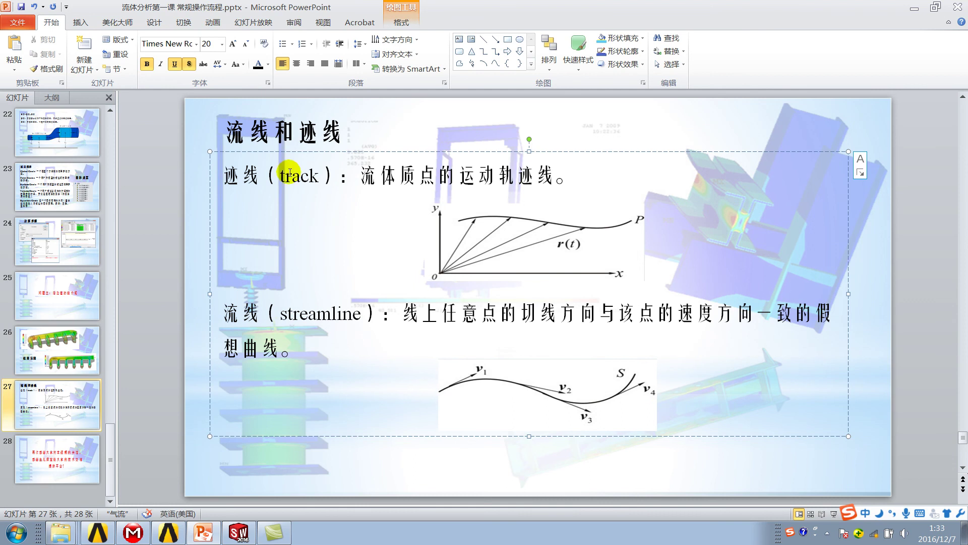
{"action": "left_click_drag", "start_coordinate": [281, 174], "coordinate": [536, 174]}
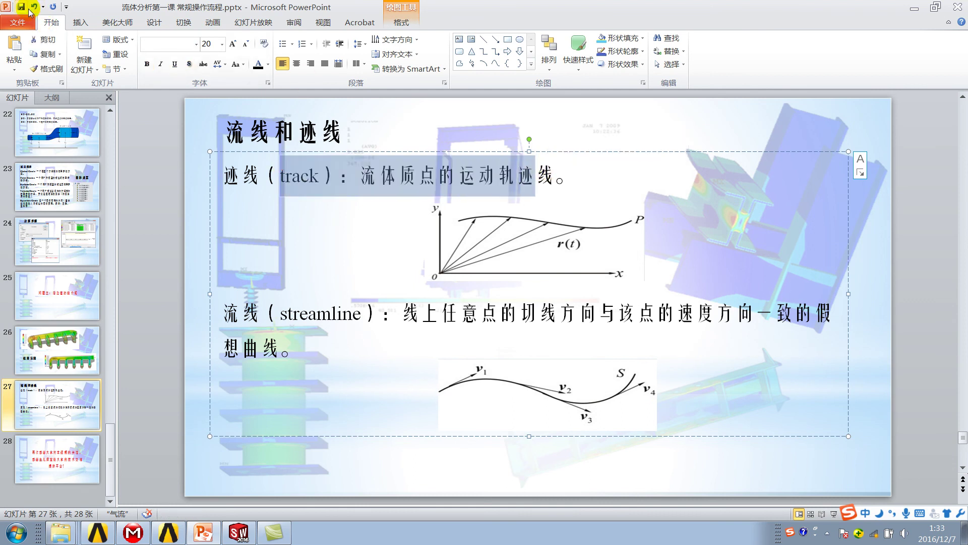
{"action": "left_click_drag", "start_coordinate": [359, 179], "coordinate": [569, 183]}
{"action": "left_click", "coordinate": [568, 183]}
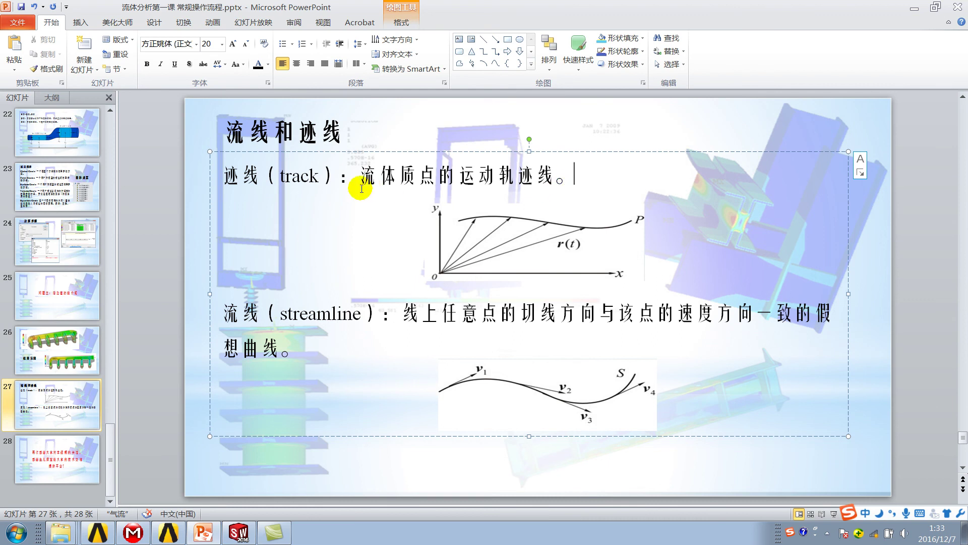
Undo an accidental title nudge and highlight the 迹线（track） definition text
{"action": "left_click", "coordinate": [244, 137]}
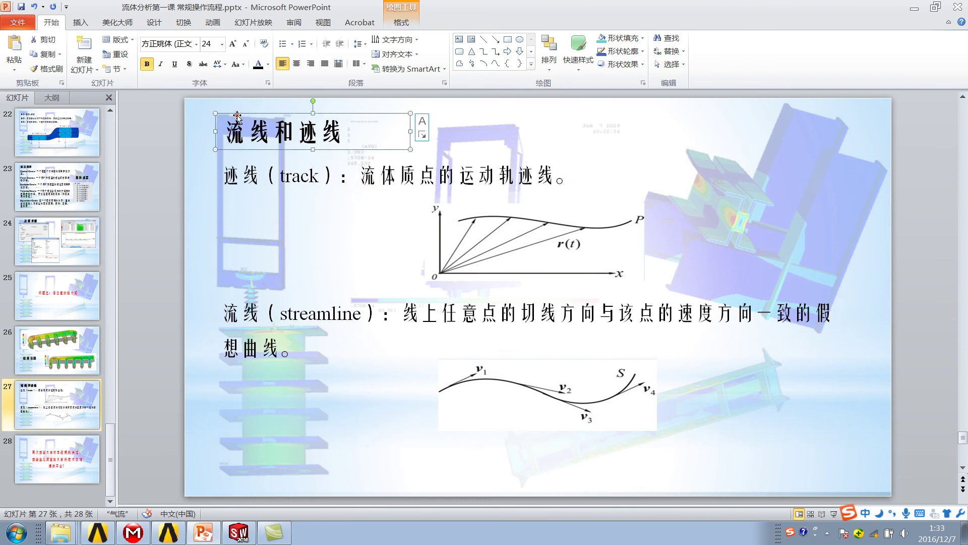
{"action": "left_click_drag", "start_coordinate": [237, 116], "coordinate": [236, 116]}
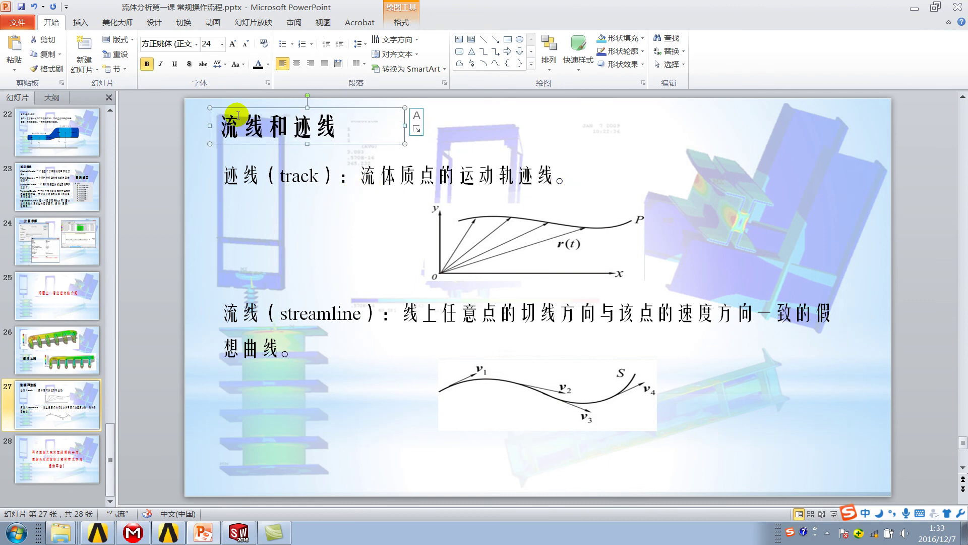
{"action": "key", "text": "ctrl+z"}
{"action": "left_click", "coordinate": [304, 193]}
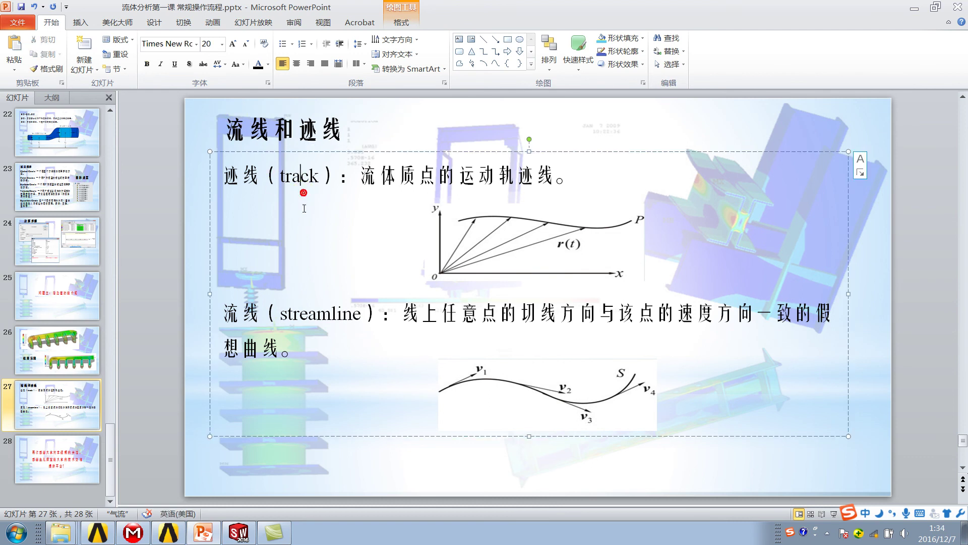
{"action": "mouse_move", "coordinate": [231, 171]}
{"action": "left_mouse_down"}
{"action": "mouse_move", "coordinate": [535, 175]}
{"action": "mouse_move", "coordinate": [358, 173]}
{"action": "left_mouse_up"}
{"action": "left_click", "coordinate": [545, 172]}
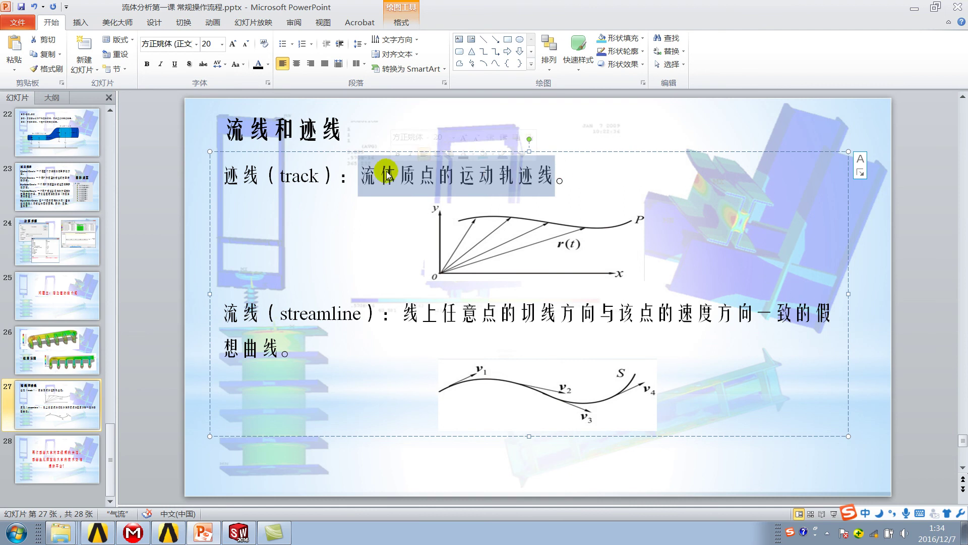
{"action": "left_click", "coordinate": [359, 173]}
{"action": "left_click_drag", "start_coordinate": [498, 175], "coordinate": [259, 176]}
{"action": "left_click", "coordinate": [260, 177]}
{"action": "left_click_drag", "start_coordinate": [490, 174], "coordinate": [581, 174]}
{"action": "left_click", "coordinate": [622, 174]}
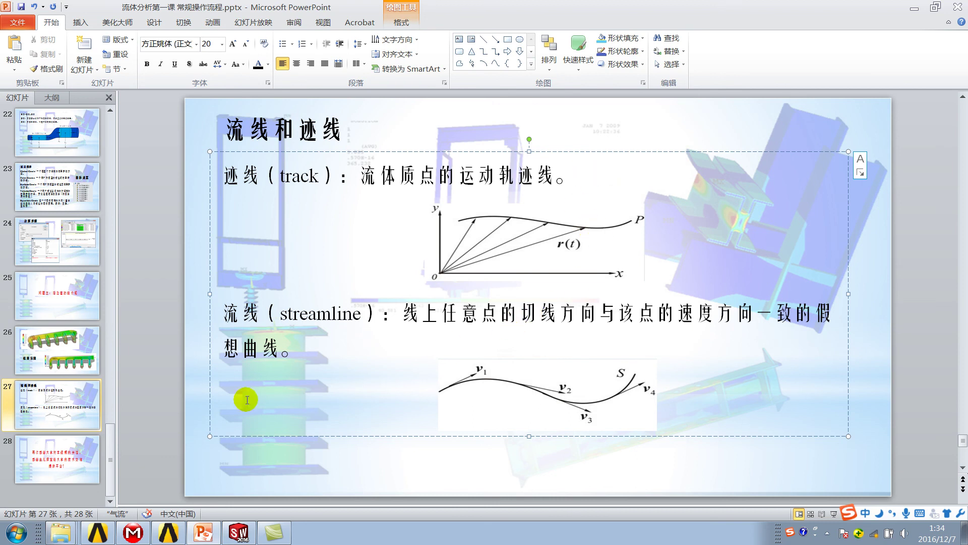
Highlight the streamline definition paragraph while explaining it
{"action": "mouse_move", "coordinate": [388, 315]}
{"action": "left_mouse_down"}
{"action": "mouse_move", "coordinate": [795, 314]}
{"action": "mouse_move", "coordinate": [616, 313]}
{"action": "left_mouse_up"}
{"action": "left_click", "coordinate": [402, 314]}
{"action": "left_click", "coordinate": [807, 314]}
{"action": "left_click", "coordinate": [522, 313]}
{"action": "triple_click", "coordinate": [320, 344]}
{"action": "left_click", "coordinate": [267, 305]}
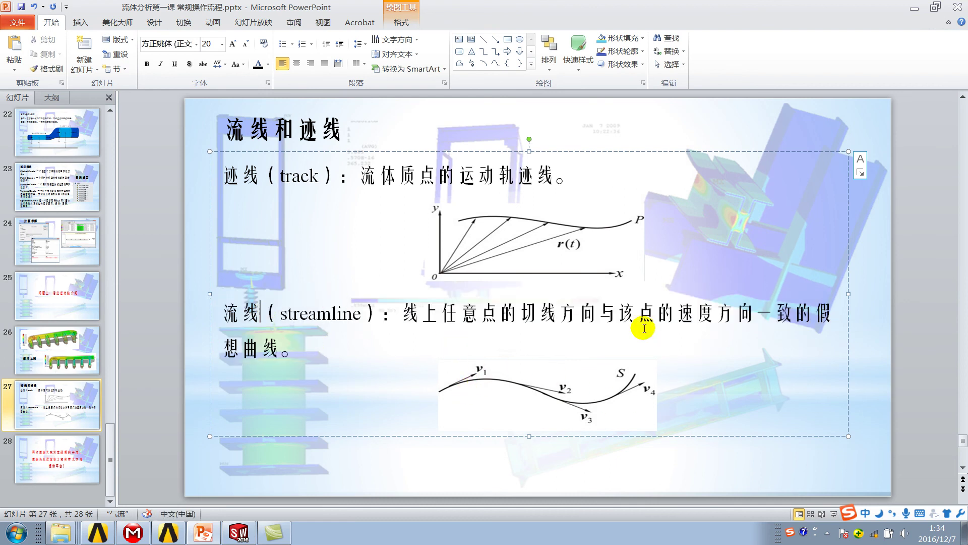
{"action": "triple_click", "coordinate": [295, 344]}
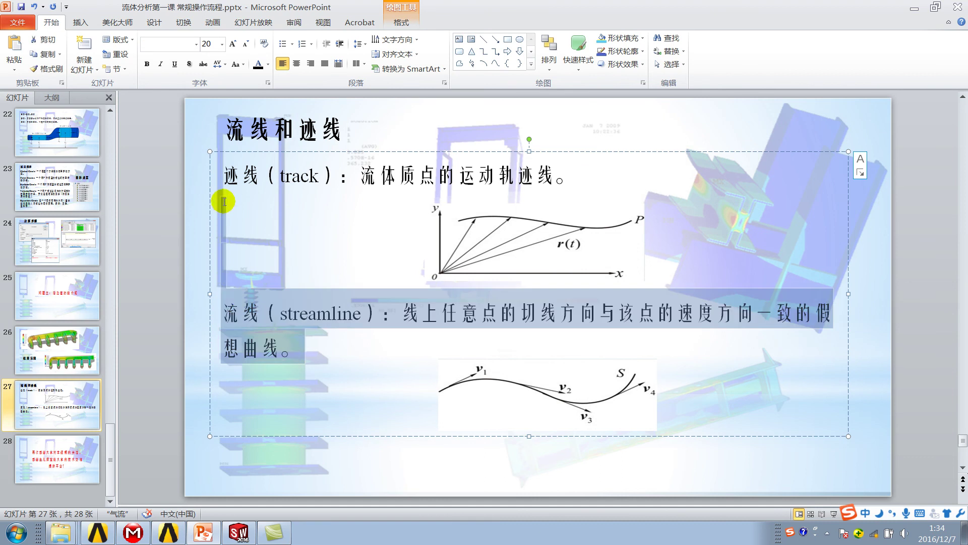
{"action": "left_click", "coordinate": [302, 201]}
Highlight the track and streamline paragraphs together, then return to SOLIDWORKS
{"action": "mouse_move", "coordinate": [226, 176]}
{"action": "left_mouse_down"}
{"action": "mouse_move", "coordinate": [329, 179]}
{"action": "mouse_move", "coordinate": [367, 339]}
{"action": "mouse_move", "coordinate": [304, 230]}
{"action": "left_mouse_up"}
{"action": "left_click", "coordinate": [370, 352]}
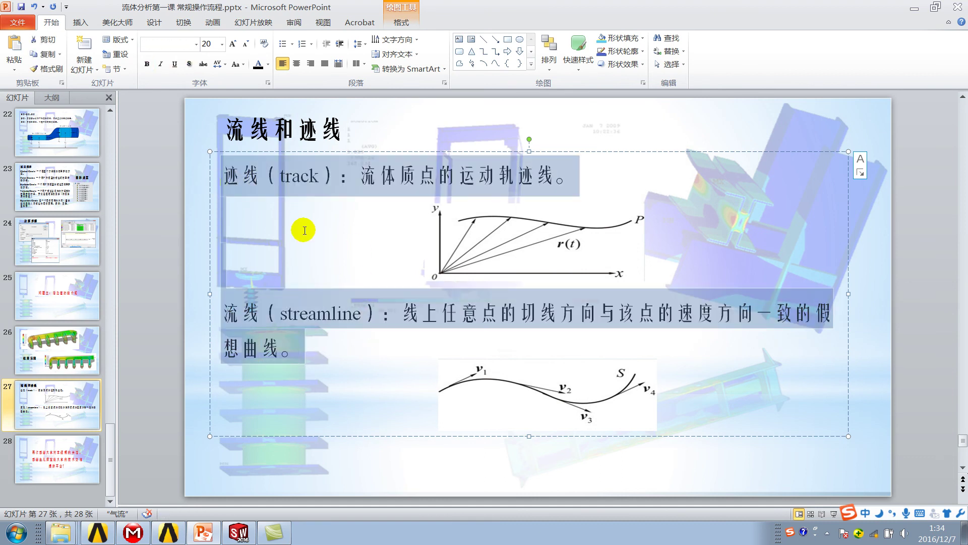
{"action": "left_click", "coordinate": [304, 230]}
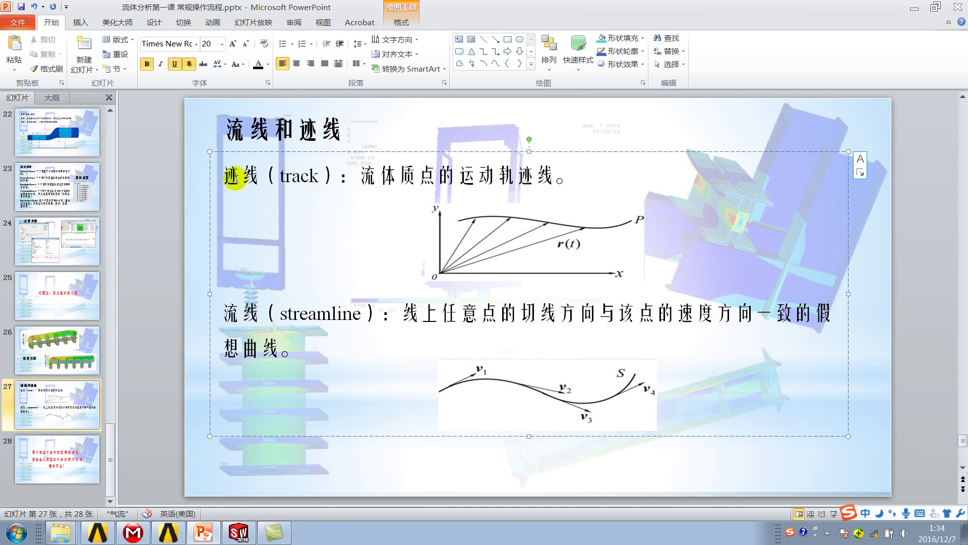
{"action": "left_click", "coordinate": [293, 347]}
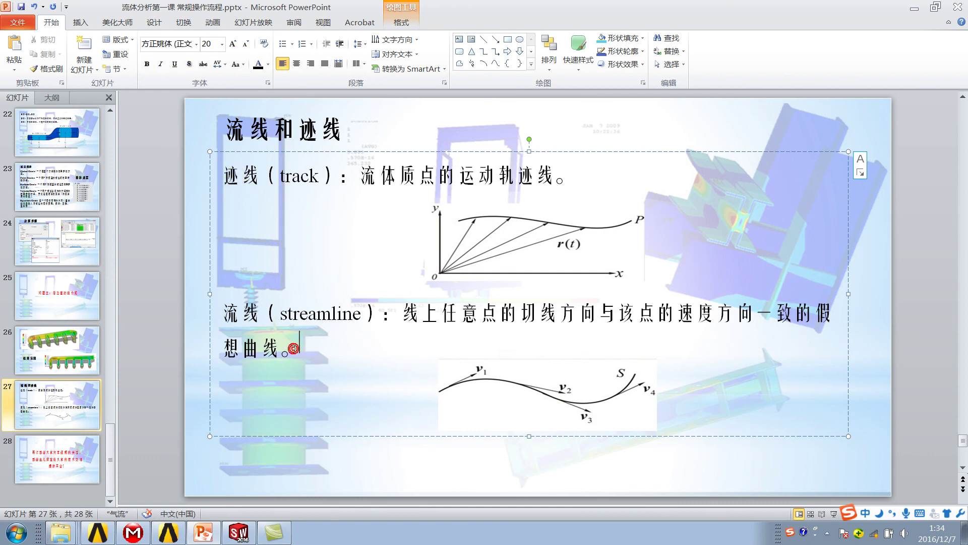
{"action": "left_click", "coordinate": [524, 176]}
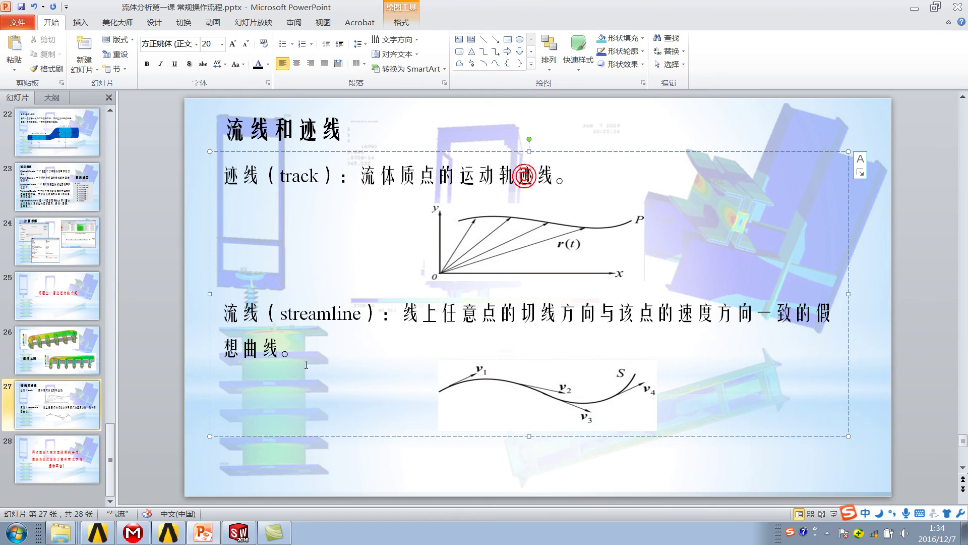
{"action": "triple_click", "coordinate": [313, 346]}
{"action": "left_click", "coordinate": [317, 238]}
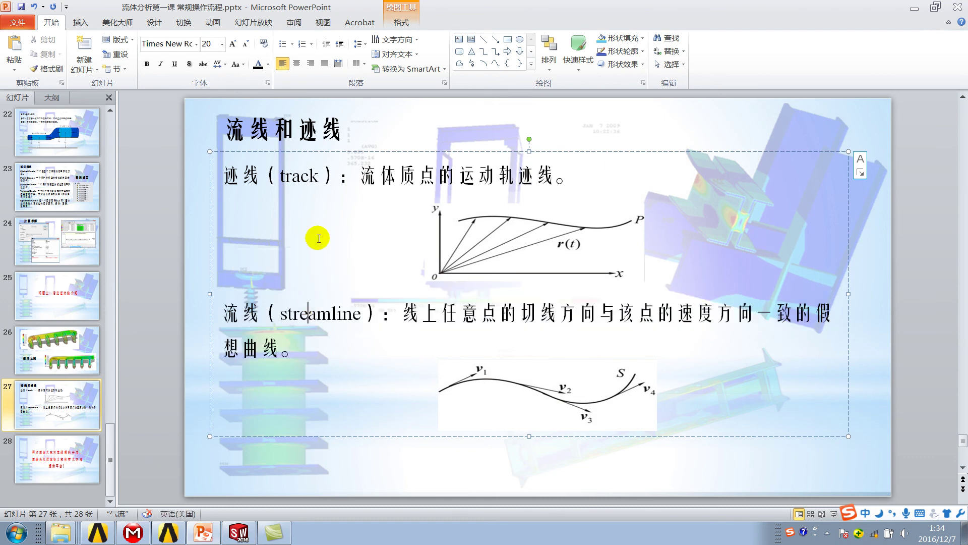
{"action": "triple_click", "coordinate": [325, 174]}
{"action": "left_click", "coordinate": [572, 180]}
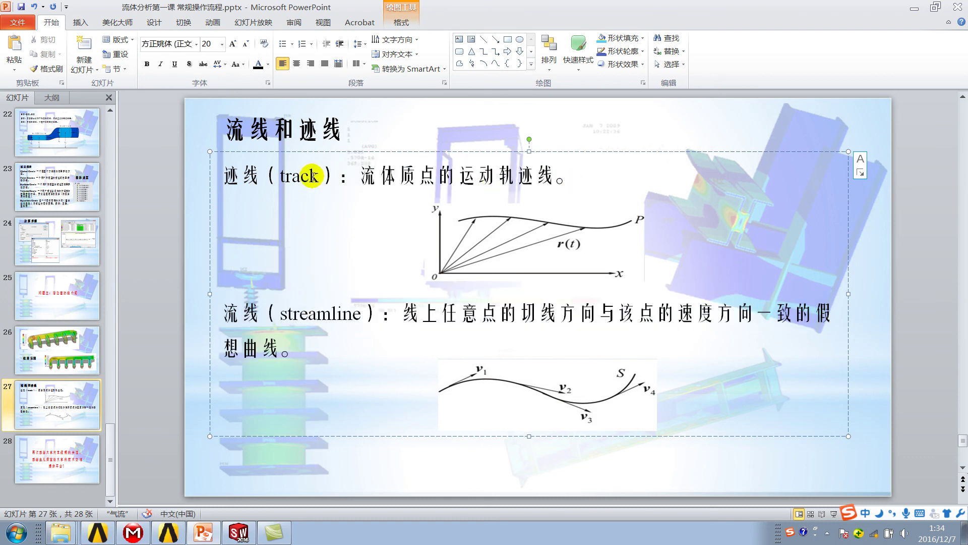
{"action": "left_click", "coordinate": [251, 529]}
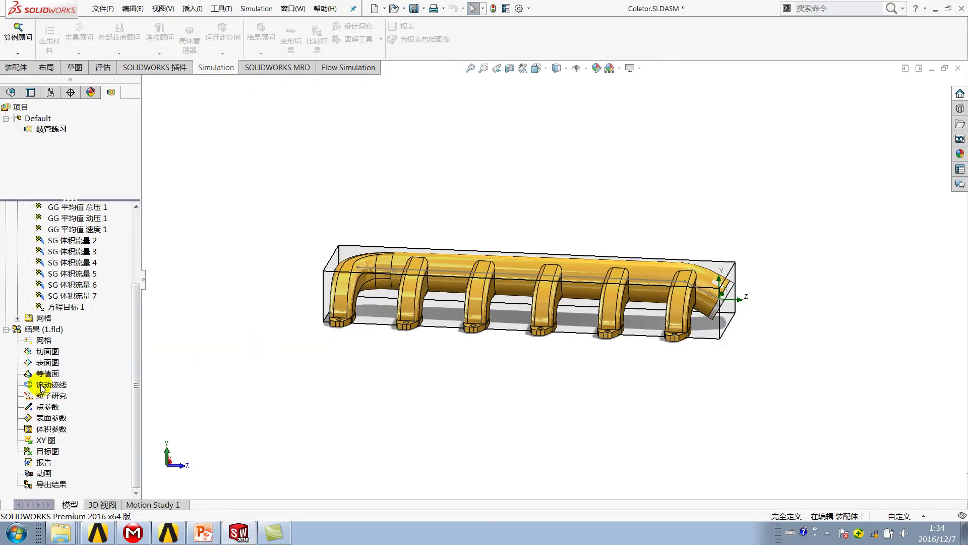
Make the manifold part transparent
{"action": "right_click", "coordinate": [42, 387]}
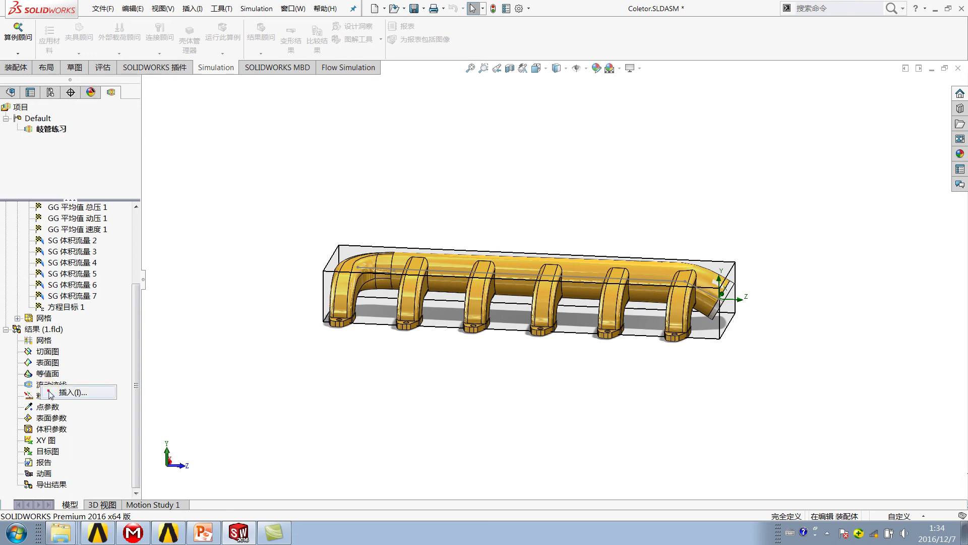
{"action": "left_click", "coordinate": [50, 393]}
{"action": "left_click", "coordinate": [15, 125]}
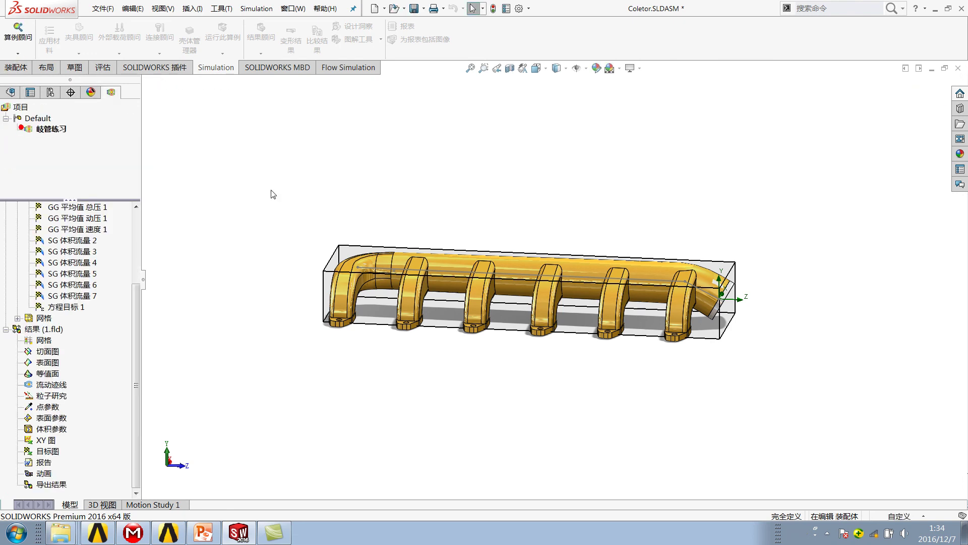
{"action": "scroll", "coordinate": [536, 276], "scroll_direction": "down", "scroll_amount": 1}
{"action": "scroll", "coordinate": [494, 267], "scroll_direction": "down", "scroll_amount": 2}
{"action": "right_click", "coordinate": [403, 250]}
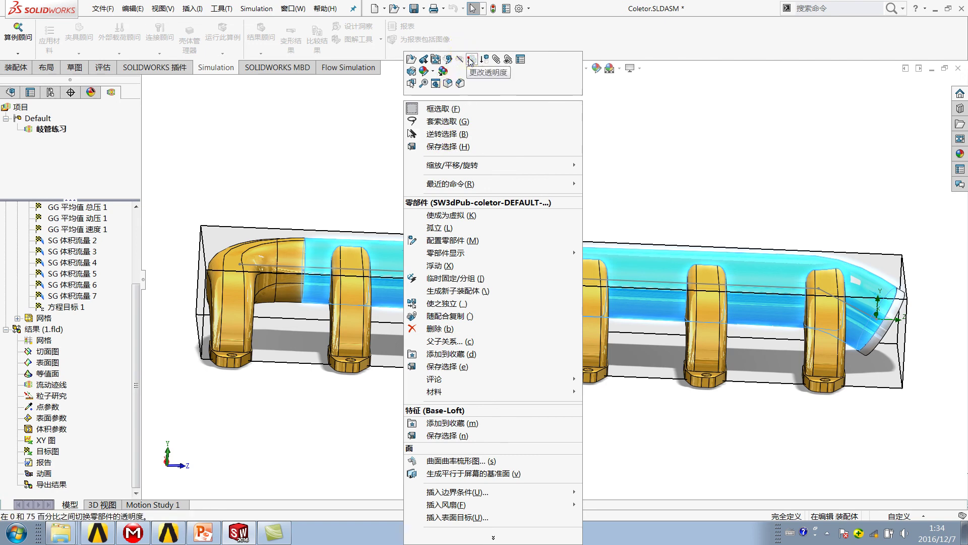
{"action": "left_click", "coordinate": [462, 61]}
{"action": "middle_click_drag", "start_coordinate": [454, 151], "coordinate": [474, 152]}
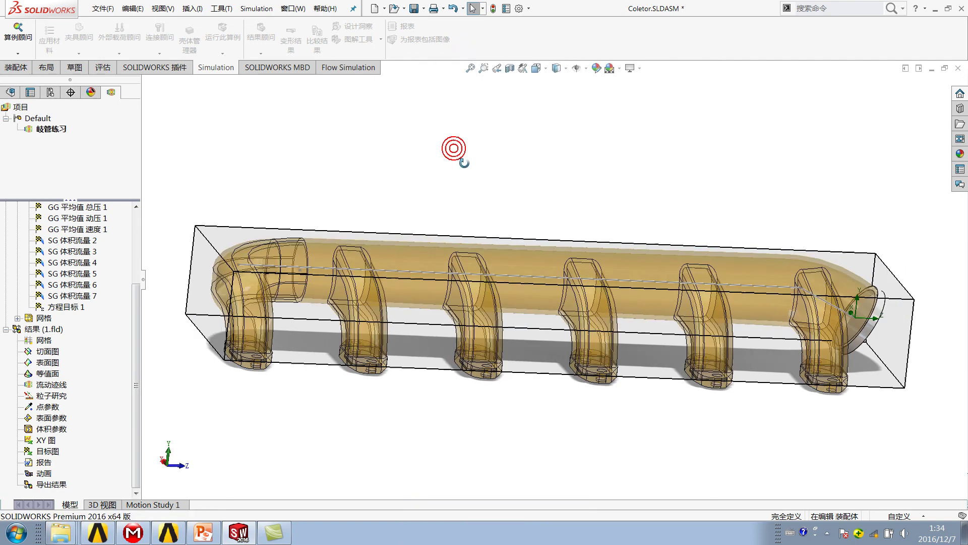
Insert a flow trajectory seeded from the manifold's end-cap face
{"action": "right_click", "coordinate": [62, 386]}
{"action": "left_click", "coordinate": [81, 389]}
{"action": "scroll", "coordinate": [519, 274], "scroll_direction": "up", "scroll_amount": 2}
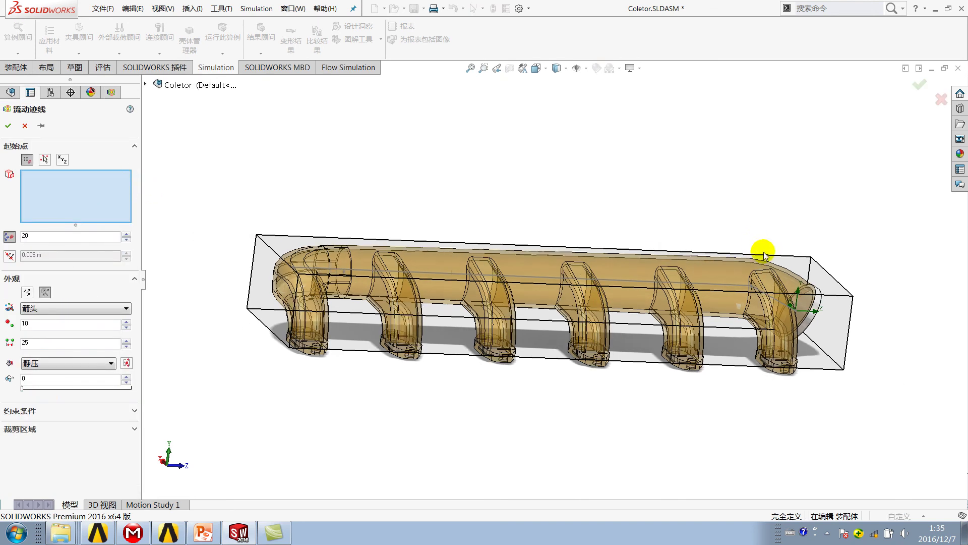
{"action": "scroll", "coordinate": [783, 283], "scroll_direction": "down", "scroll_amount": 3}
{"action": "scroll", "coordinate": [771, 303], "scroll_direction": "down", "scroll_amount": 2}
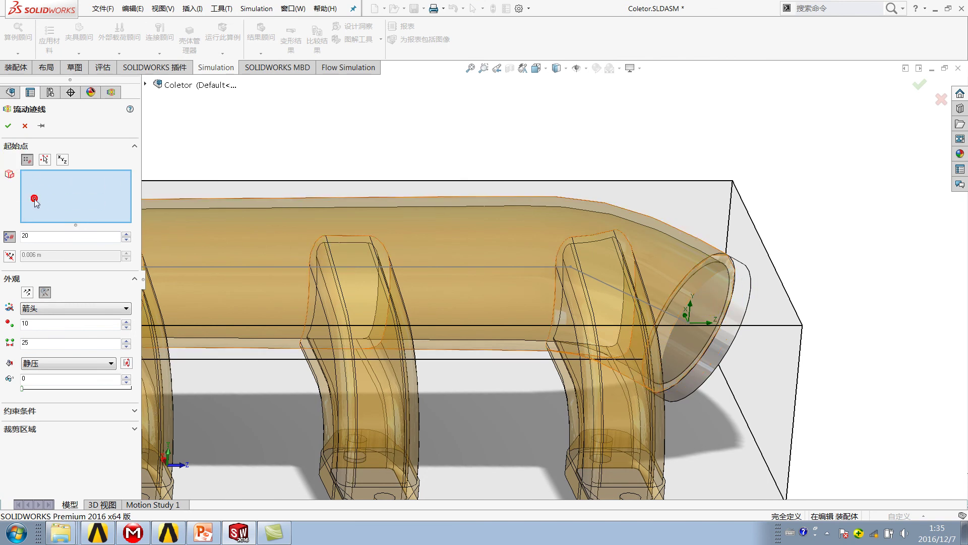
{"action": "scroll", "coordinate": [654, 300], "scroll_direction": "down", "scroll_amount": 3}
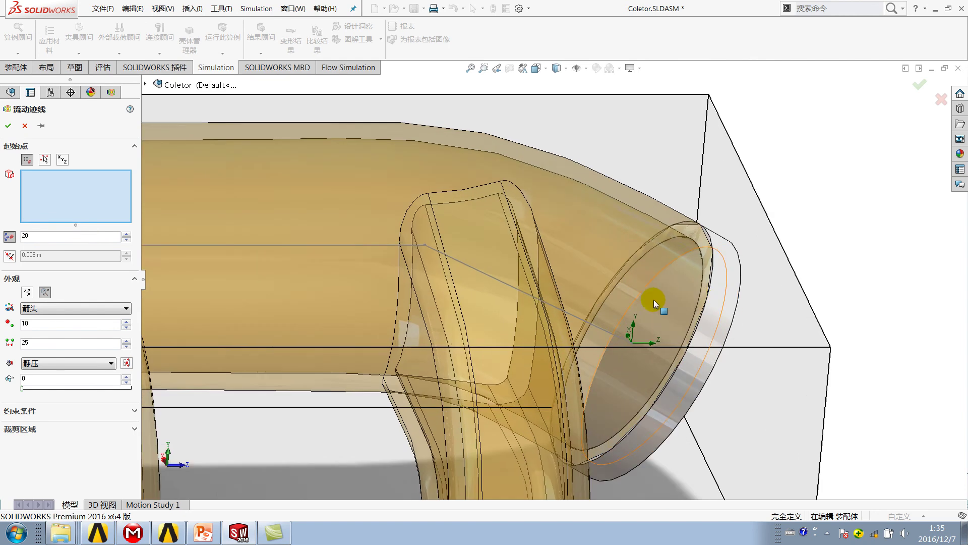
{"action": "scroll", "coordinate": [668, 302], "scroll_direction": "down", "scroll_amount": 2}
{"action": "left_click", "coordinate": [668, 301]}
{"action": "scroll", "coordinate": [673, 317], "scroll_direction": "up", "scroll_amount": 2}
{"action": "scroll", "coordinate": [661, 313], "scroll_direction": "up", "scroll_amount": 2}
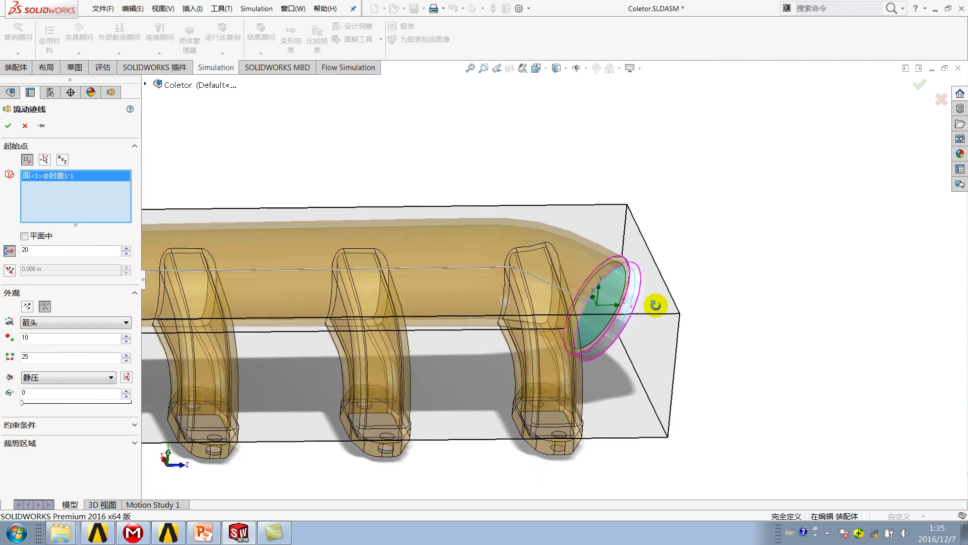
{"action": "scroll", "coordinate": [658, 322], "scroll_direction": "up", "scroll_amount": 2}
{"action": "scroll", "coordinate": [670, 339], "scroll_direction": "up", "scroll_amount": 1}
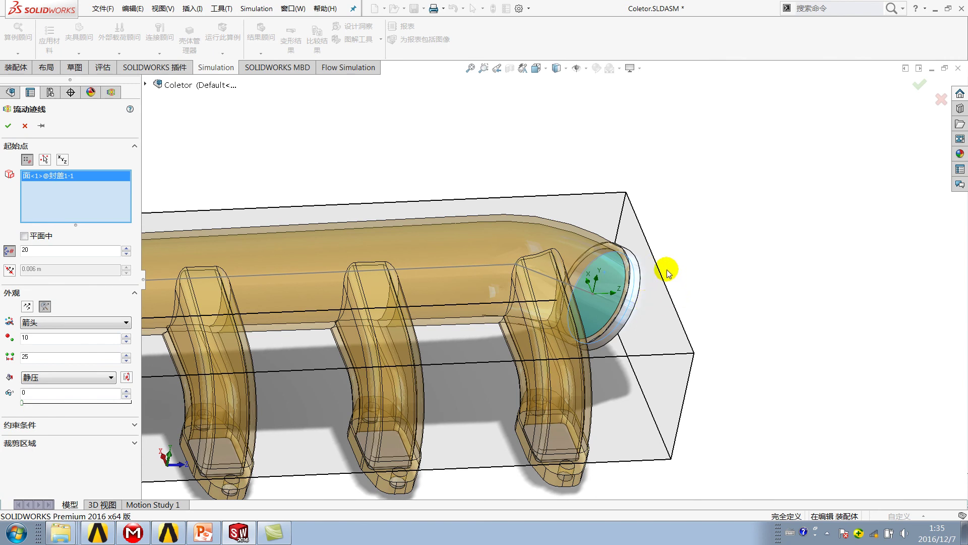
{"action": "middle_click_drag", "start_coordinate": [670, 270], "coordinate": [633, 263]}
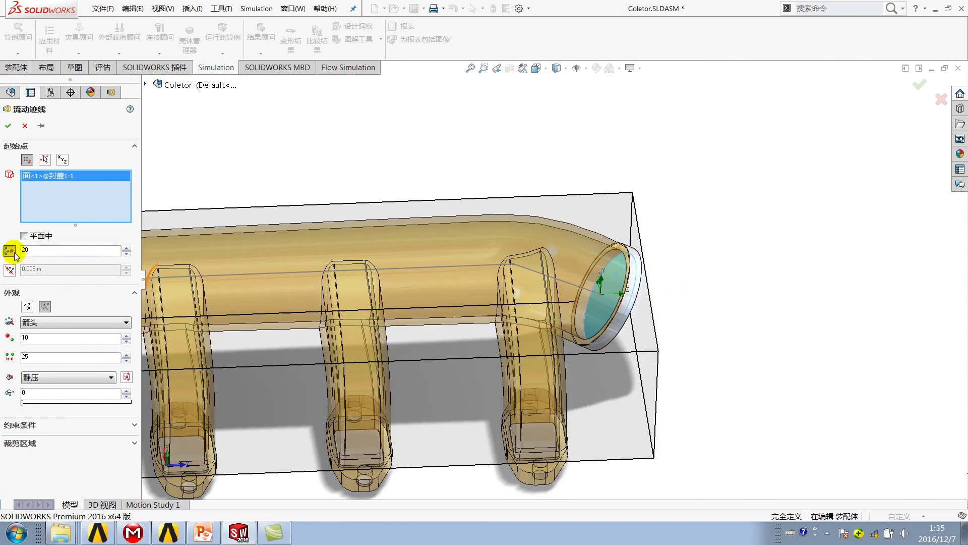
Set the trajectory to 50 points, drawn as dynamic trajectories
{"action": "left_click", "coordinate": [38, 251]}
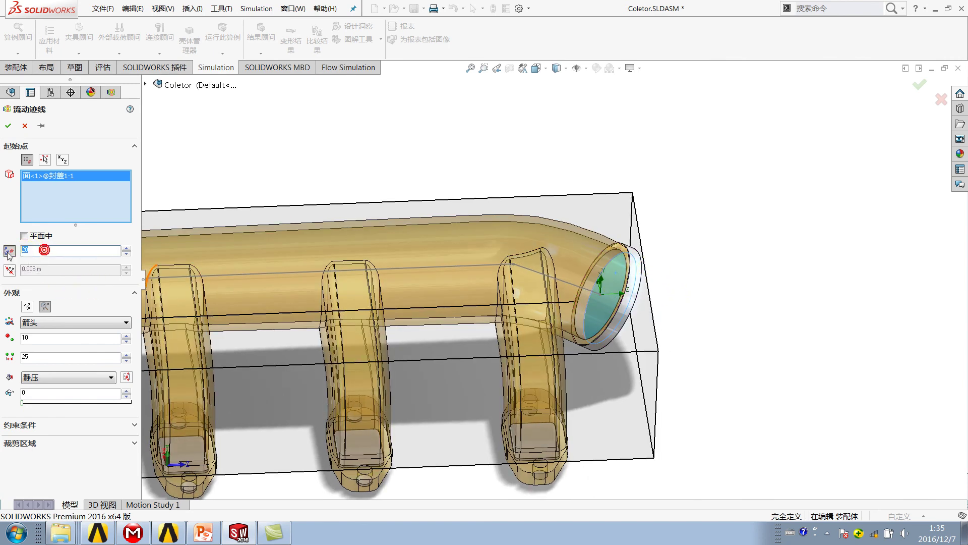
{"action": "type", "text": "5"}
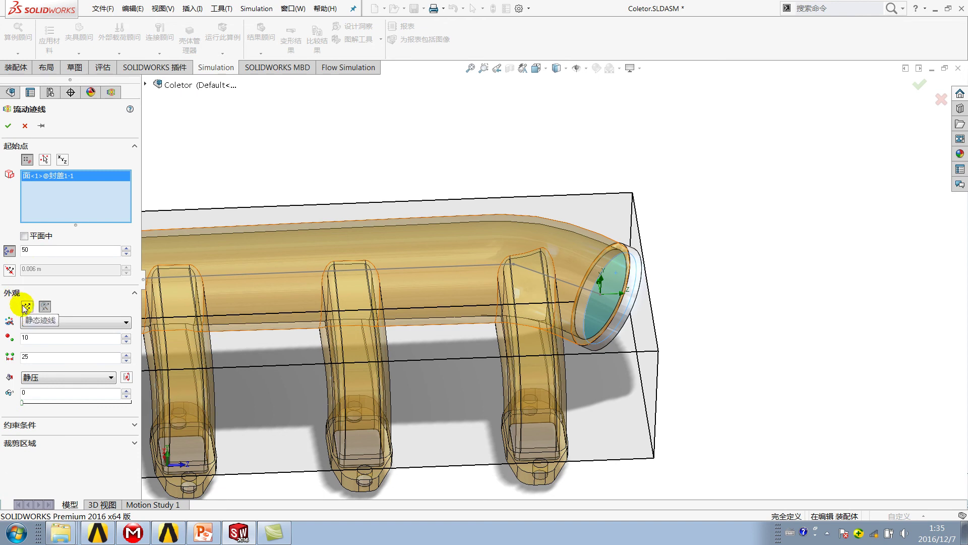
{"action": "left_click", "coordinate": [49, 309]}
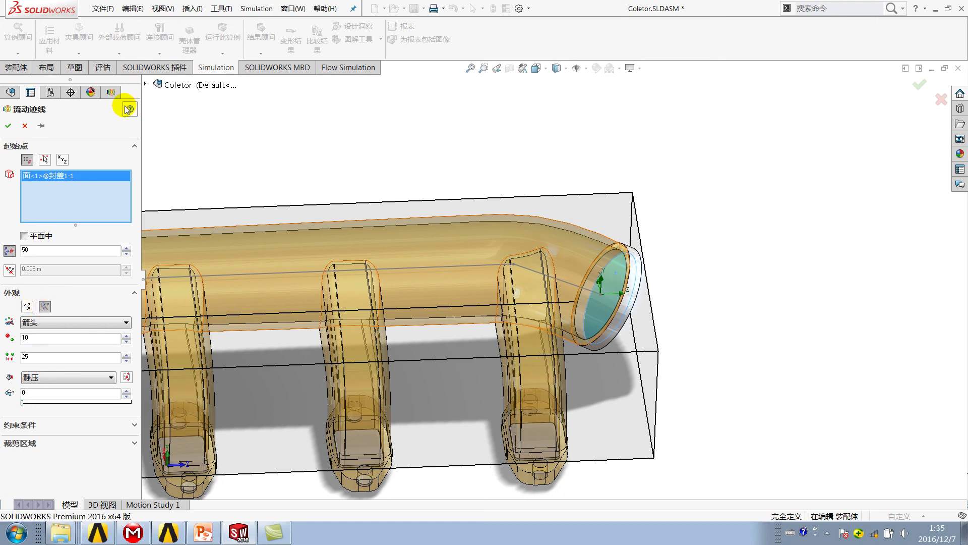
Open the 创建流动迹线 help topic and maximize it full screen
{"action": "left_click", "coordinate": [129, 109]}
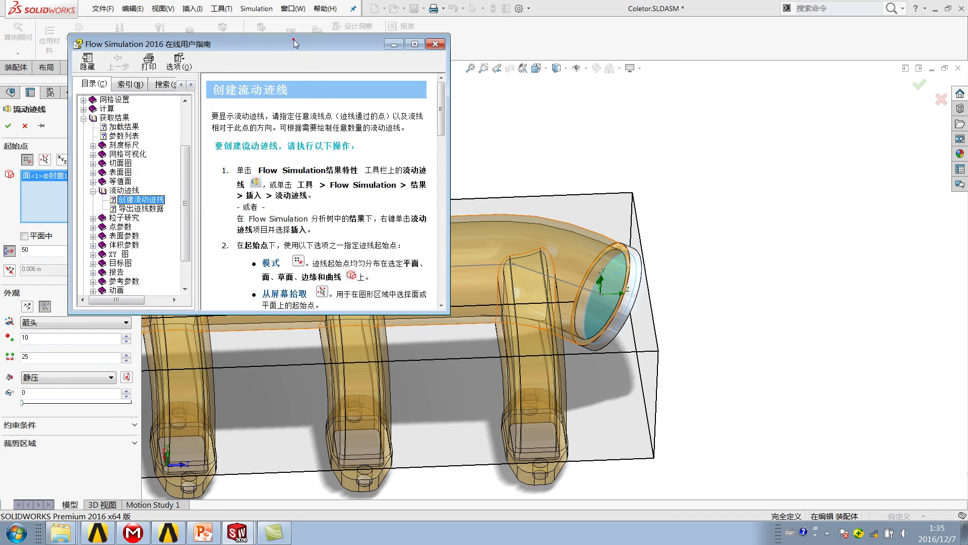
{"action": "left_click", "coordinate": [415, 44]}
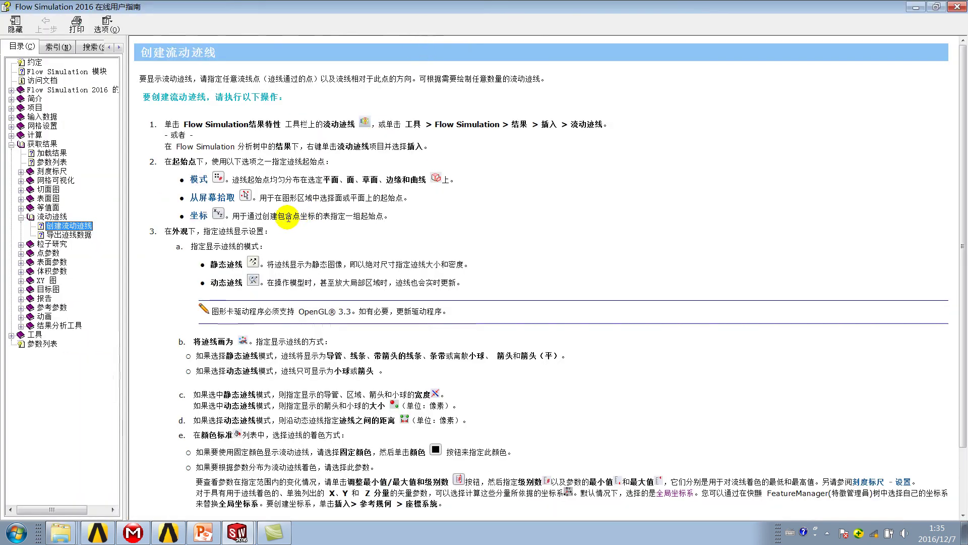
{"action": "left_click", "coordinate": [961, 7]}
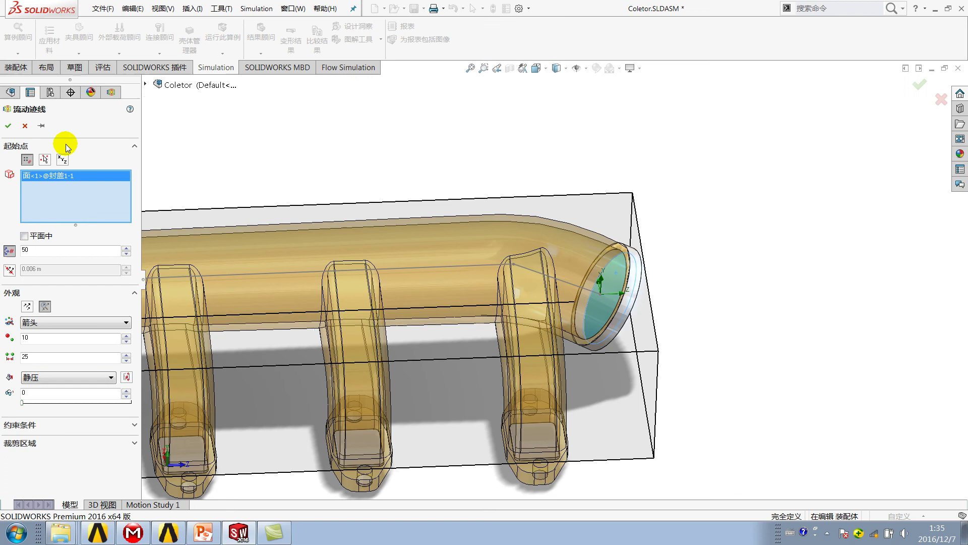
{"action": "left_click", "coordinate": [129, 108]}
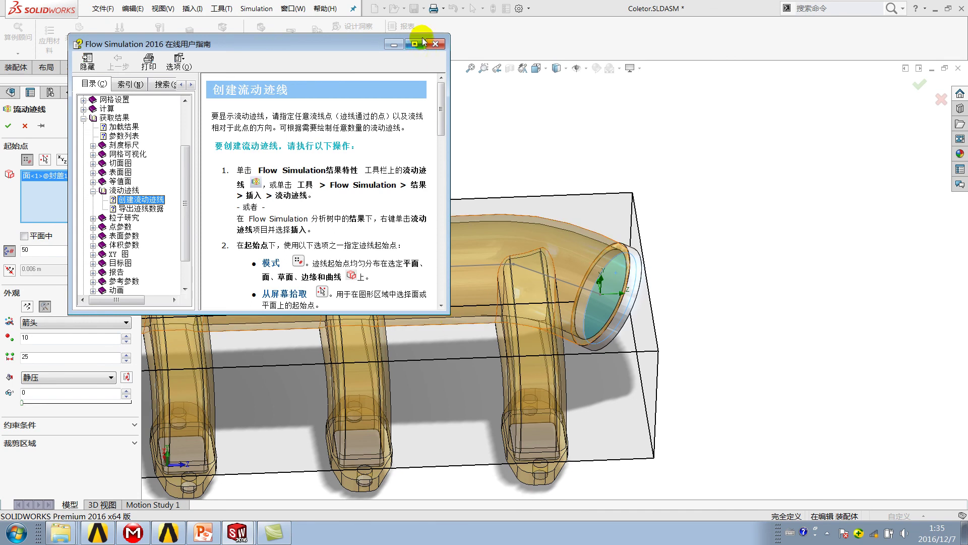
{"action": "double_click", "coordinate": [414, 44]}
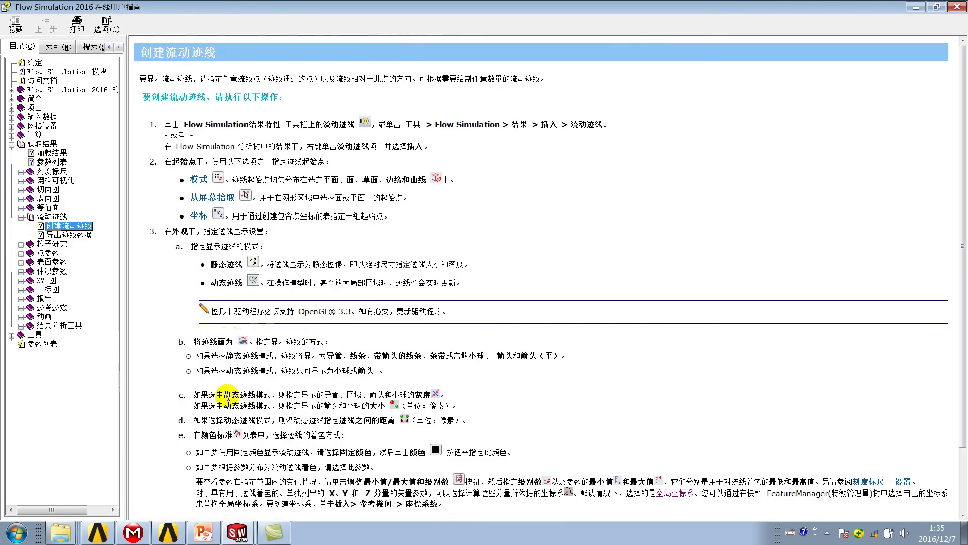
Read the static trajectory description, highlighting its sentence while reading
{"action": "left_click", "coordinate": [196, 396]}
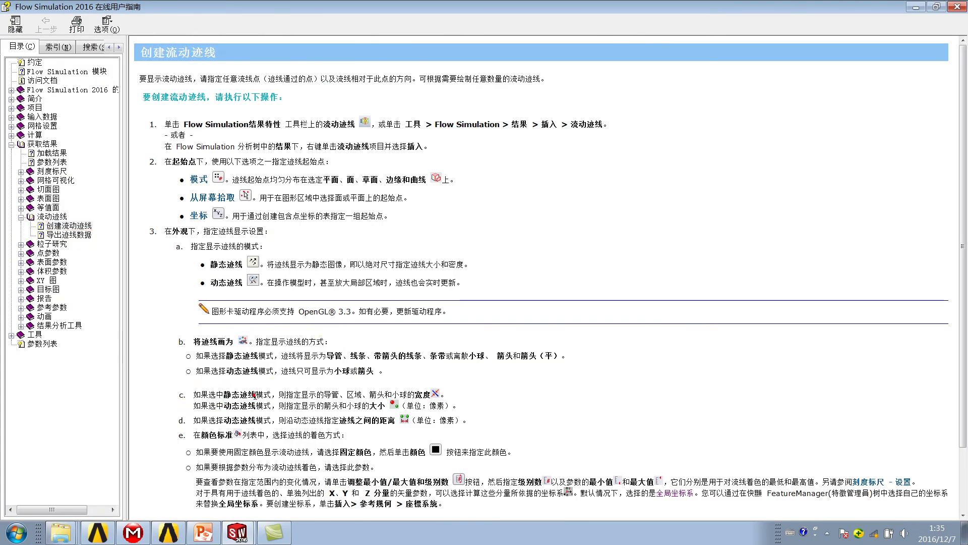
{"action": "mouse_move", "coordinate": [210, 264]}
{"action": "left_mouse_down"}
{"action": "mouse_move", "coordinate": [474, 283]}
{"action": "mouse_move", "coordinate": [212, 270]}
{"action": "left_mouse_up"}
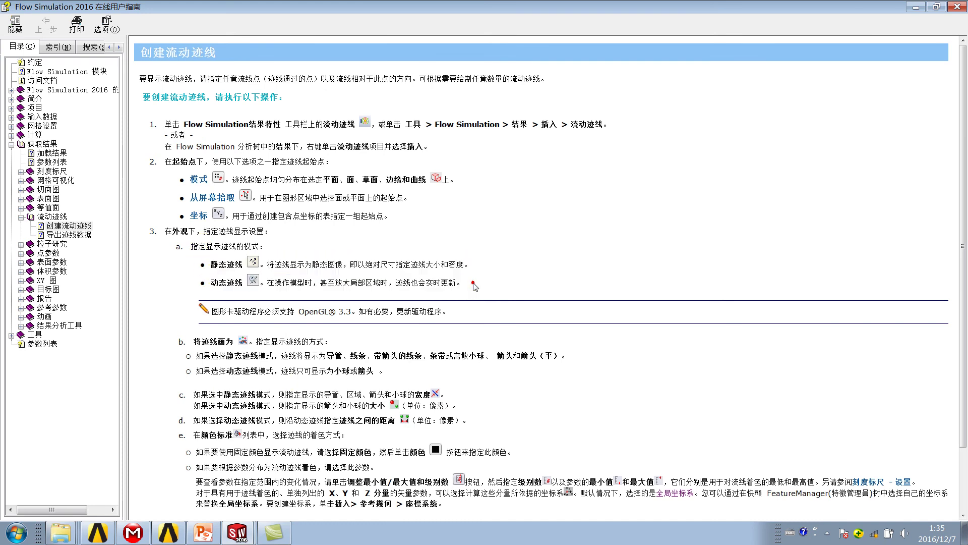
{"action": "left_click", "coordinate": [212, 270]}
{"action": "double_click", "coordinate": [294, 269]}
{"action": "left_click_drag", "start_coordinate": [324, 271], "coordinate": [406, 274]}
{"action": "left_click", "coordinate": [399, 272]}
{"action": "left_click_drag", "start_coordinate": [484, 268], "coordinate": [343, 265]}
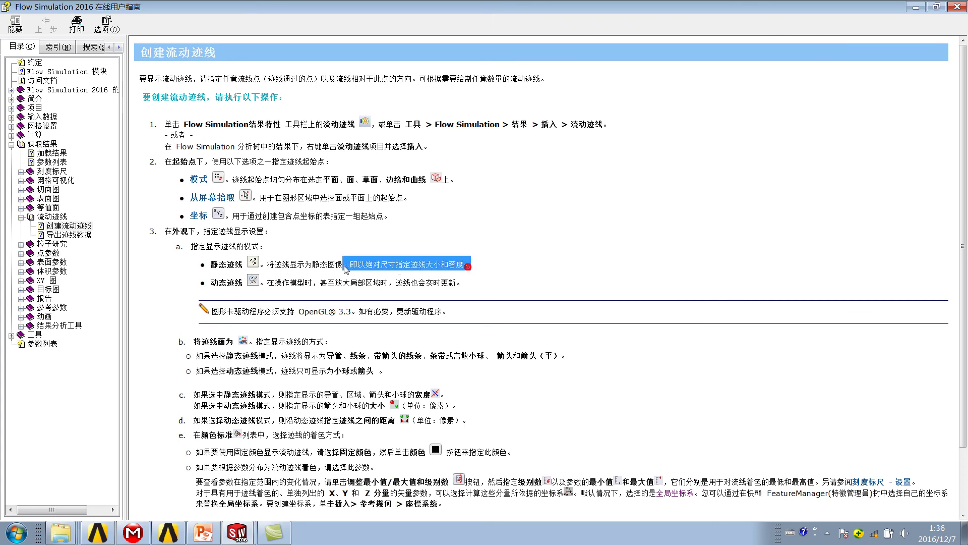
{"action": "left_click", "coordinate": [344, 265]}
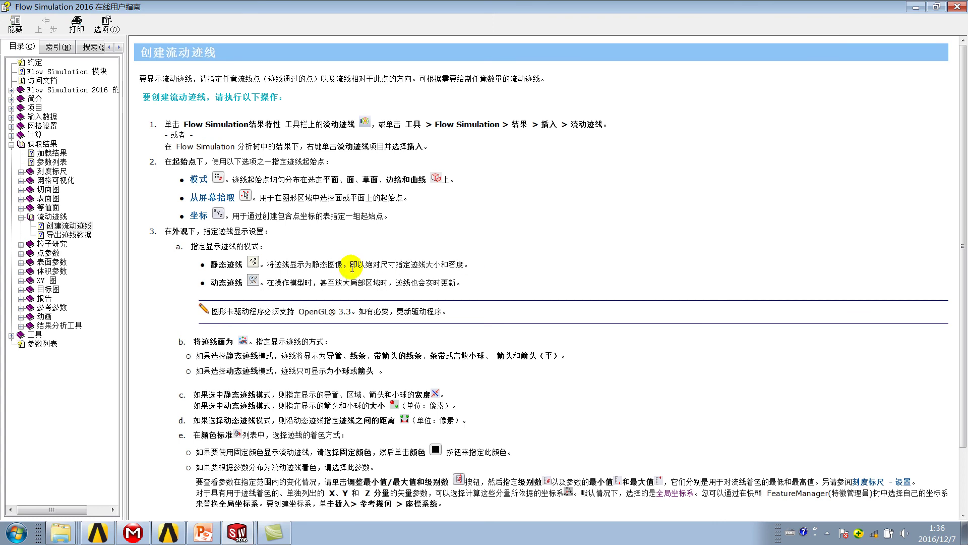
{"action": "left_click", "coordinate": [499, 266]}
{"action": "left_click_drag", "start_coordinate": [352, 267], "coordinate": [508, 266]}
{"action": "left_click", "coordinate": [506, 262]}
Read the dynamic trajectory description and compare it with the static one
{"action": "left_click_drag", "start_coordinate": [217, 282], "coordinate": [374, 285]}
{"action": "left_click", "coordinate": [386, 286]}
{"action": "left_click_drag", "start_coordinate": [224, 284], "coordinate": [379, 282]}
{"action": "left_click", "coordinate": [379, 283]}
{"action": "mouse_move", "coordinate": [282, 282]}
{"action": "left_mouse_down"}
{"action": "mouse_move", "coordinate": [470, 282]}
{"action": "mouse_move", "coordinate": [399, 309]}
{"action": "mouse_move", "coordinate": [525, 279]}
{"action": "mouse_move", "coordinate": [469, 287]}
{"action": "left_mouse_up"}
{"action": "left_click", "coordinate": [357, 255]}
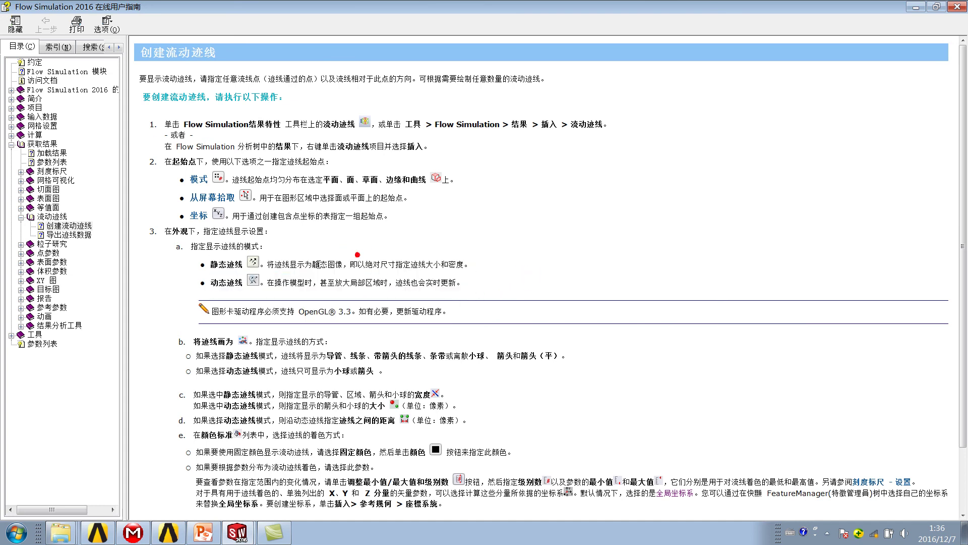
{"action": "mouse_move", "coordinate": [298, 266]}
{"action": "left_mouse_down"}
{"action": "mouse_move", "coordinate": [449, 283]}
{"action": "mouse_move", "coordinate": [208, 264]}
{"action": "left_mouse_up"}
{"action": "left_click", "coordinate": [464, 282]}
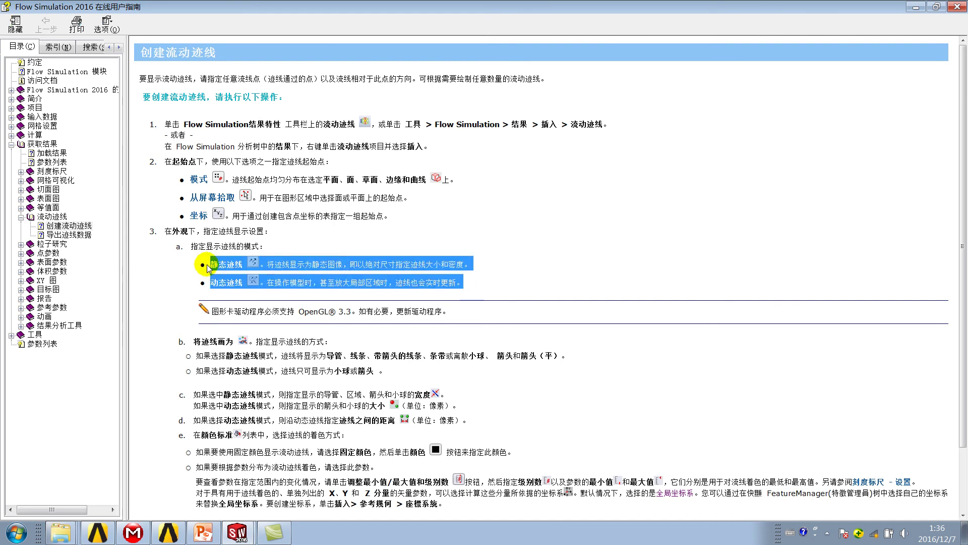
{"action": "left_click", "coordinate": [342, 267]}
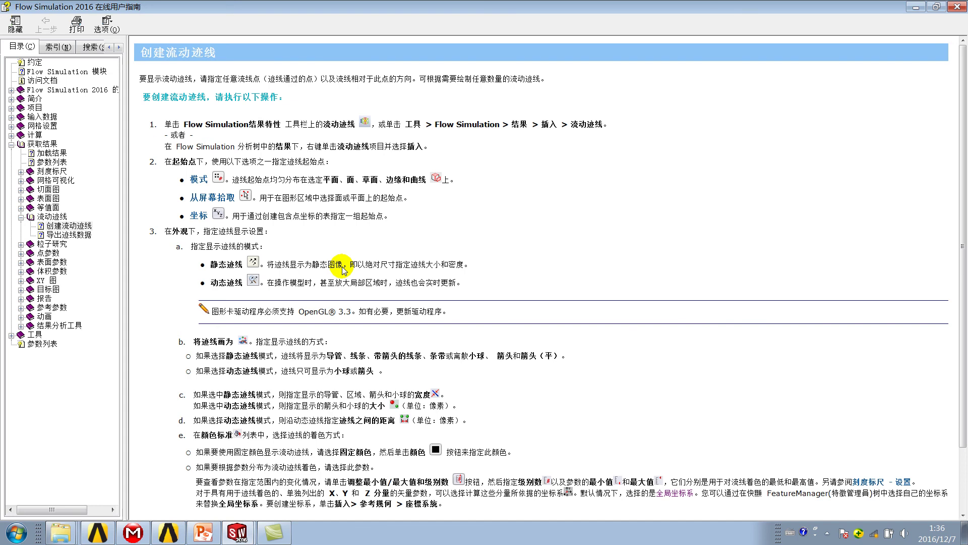
{"action": "left_click_drag", "start_coordinate": [341, 268], "coordinate": [473, 265]}
{"action": "left_click", "coordinate": [563, 266]}
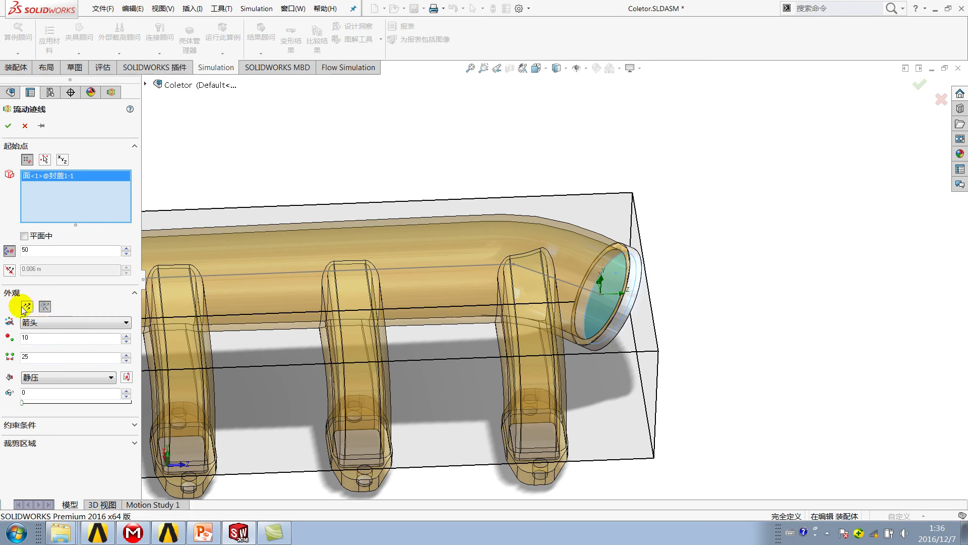
Create static flow trajectories from the inlet drawn as lines
{"action": "left_click", "coordinate": [26, 308]}
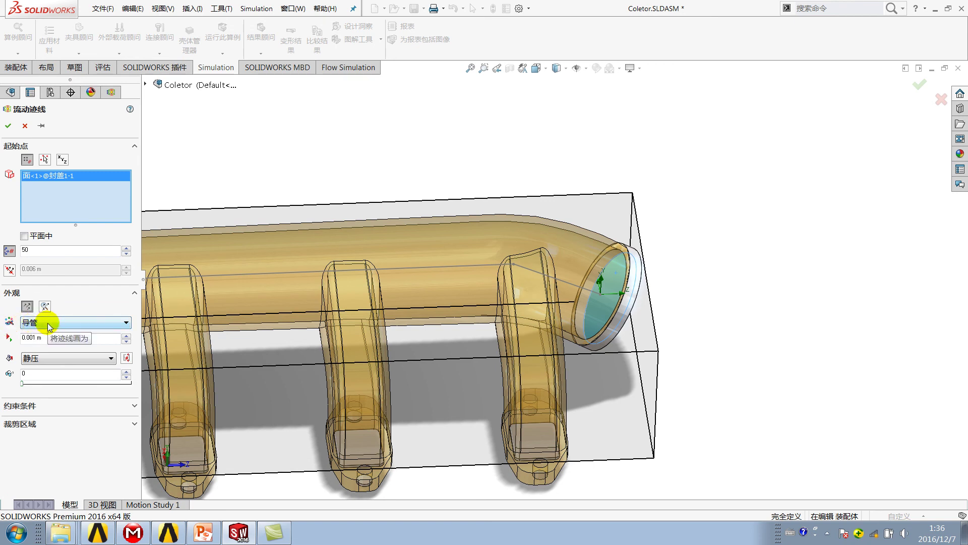
{"action": "left_click", "coordinate": [49, 323]}
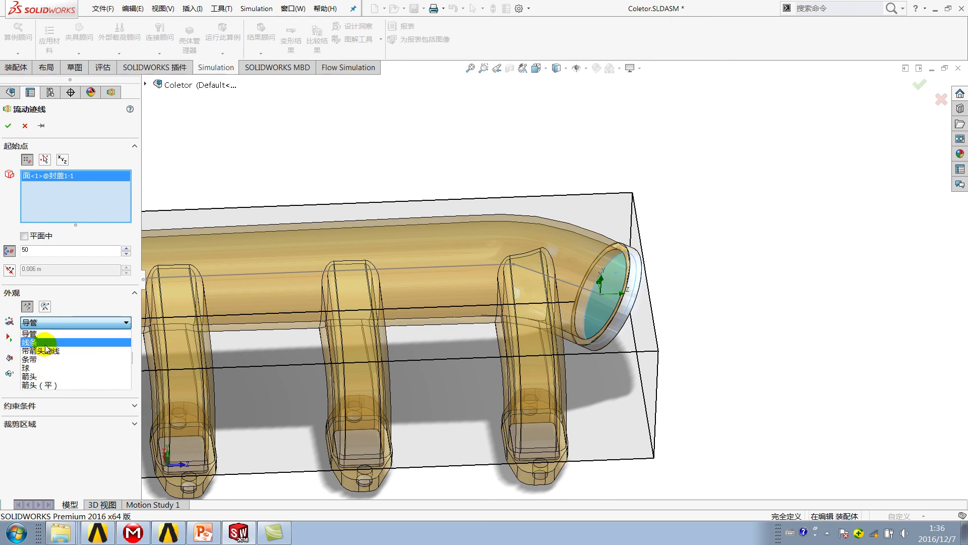
{"action": "left_click", "coordinate": [50, 335]}
{"action": "left_click", "coordinate": [44, 343]}
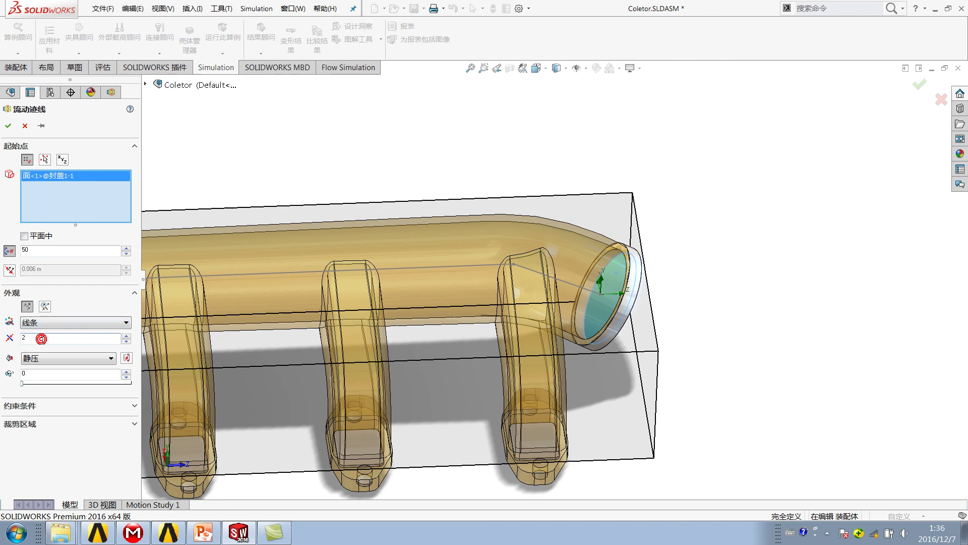
{"action": "left_click", "coordinate": [8, 125]}
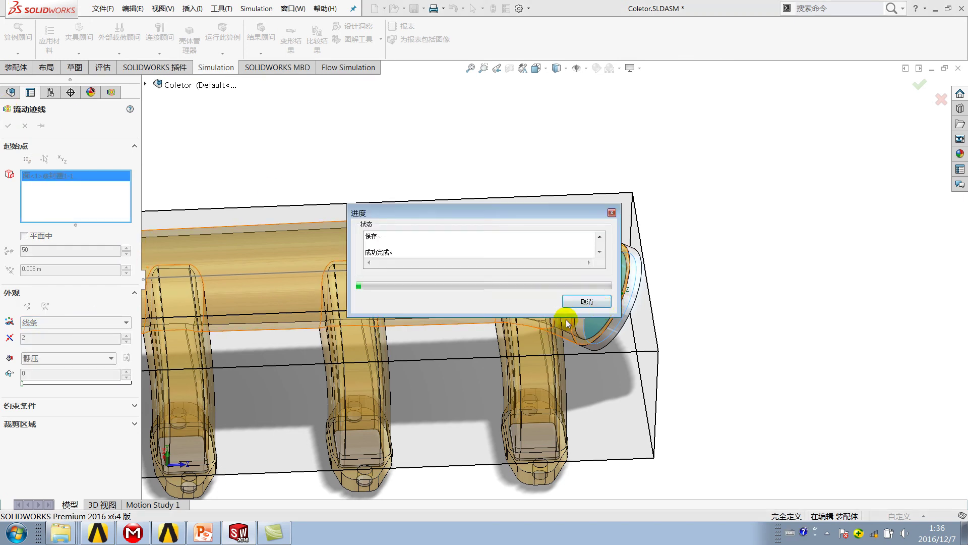
{"action": "scroll", "coordinate": [567, 322], "scroll_direction": "up", "scroll_amount": 3}
{"action": "mouse_move", "coordinate": [567, 323]}
{"action": "middle_mouse_down"}
{"action": "mouse_move", "coordinate": [573, 264]}
{"action": "mouse_move", "coordinate": [273, 327]}
{"action": "middle_mouse_up"}
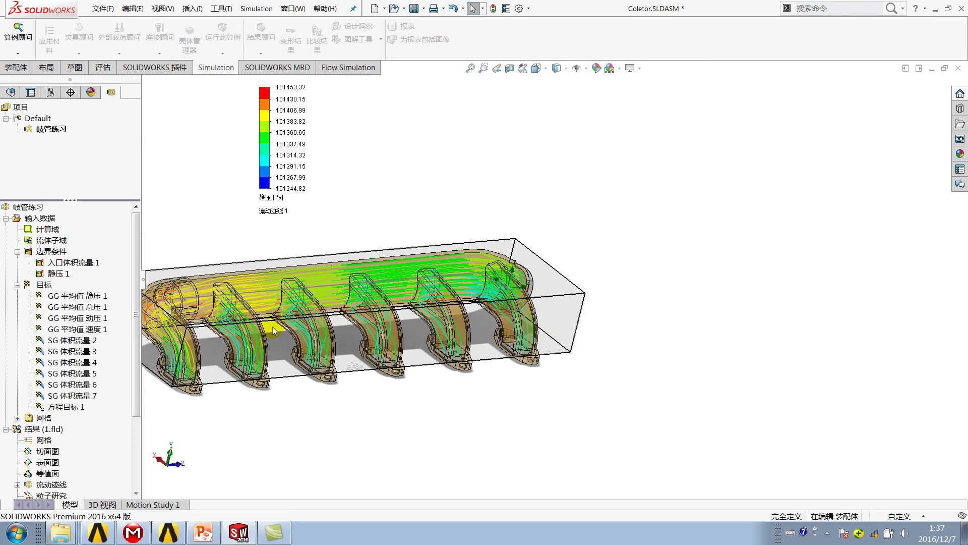
{"action": "scroll", "coordinate": [273, 328], "scroll_direction": "down", "scroll_amount": 2}
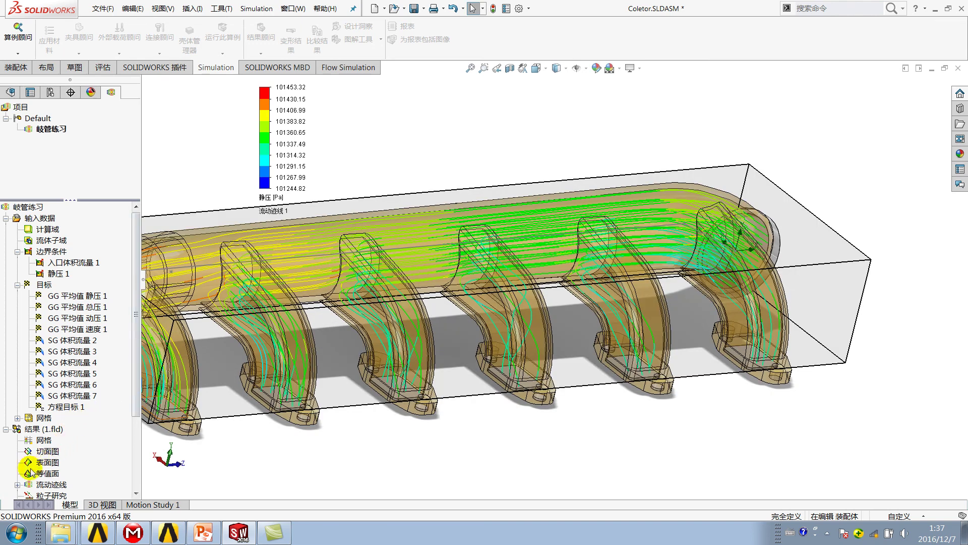
Change 流动迹线 1 to display as 导管 (pipes)
{"action": "right_click", "coordinate": [57, 483]}
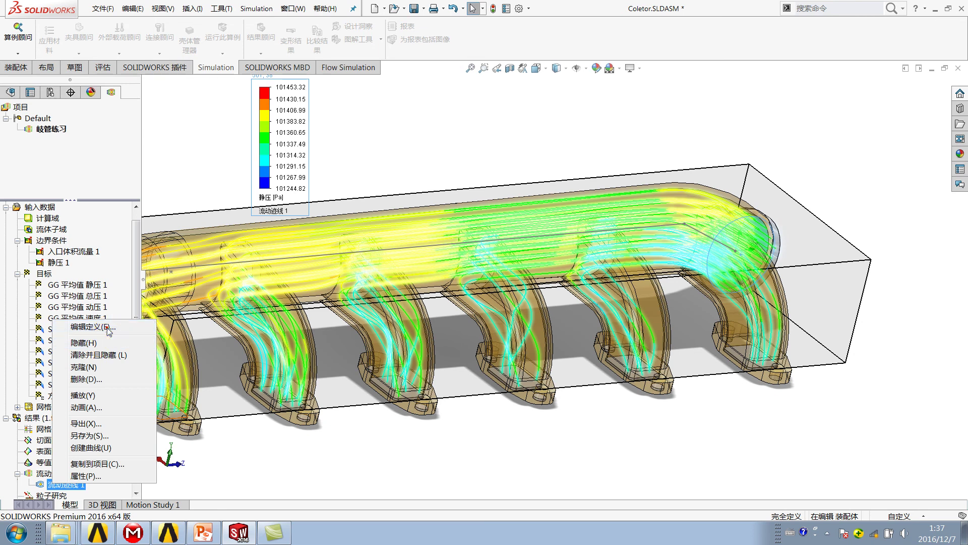
{"action": "left_click", "coordinate": [108, 328]}
{"action": "left_click", "coordinate": [49, 322]}
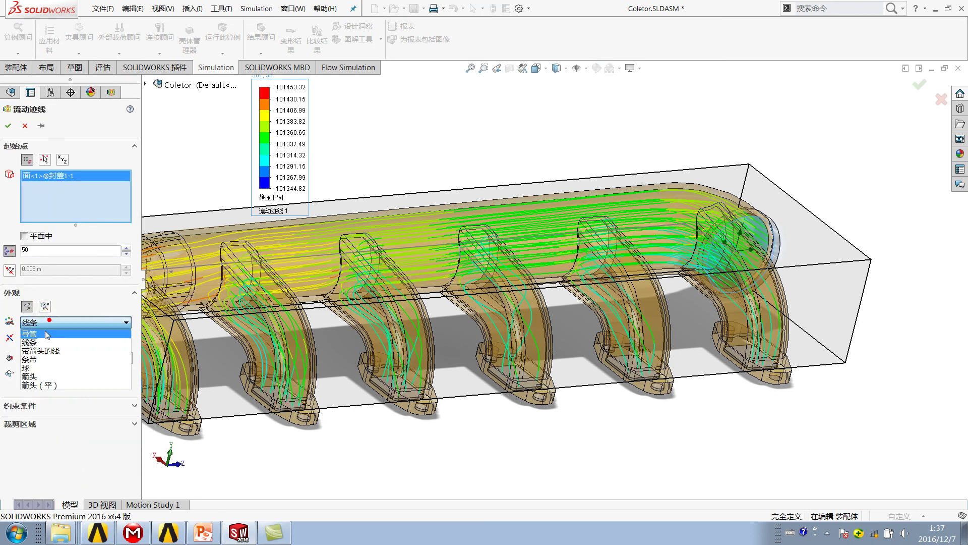
{"action": "left_click", "coordinate": [42, 335]}
{"action": "left_click", "coordinate": [8, 125]}
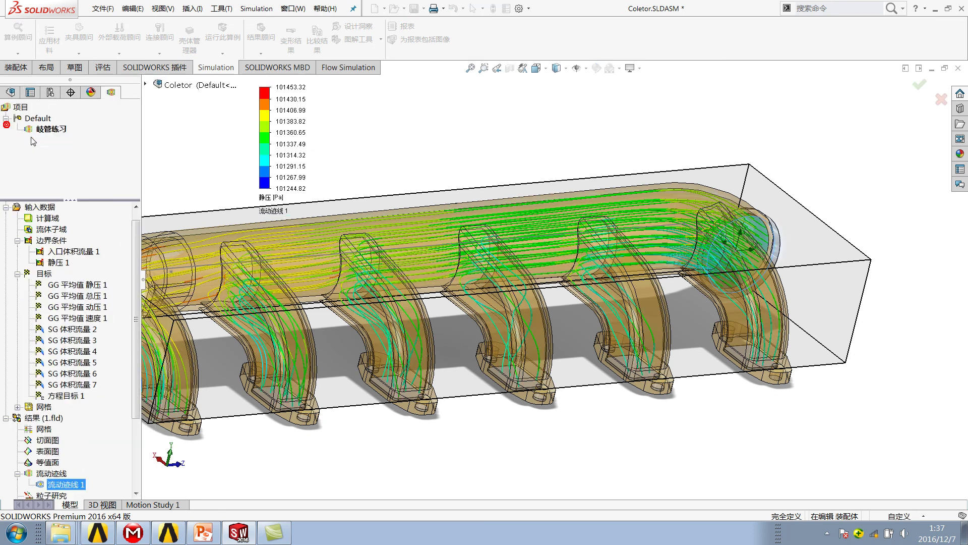
{"action": "scroll", "coordinate": [353, 309], "scroll_direction": "down", "scroll_amount": 5}
Redraw 流动迹线 1 as 球 (spheres)
{"action": "scroll", "coordinate": [352, 305], "scroll_direction": "up", "scroll_amount": 4}
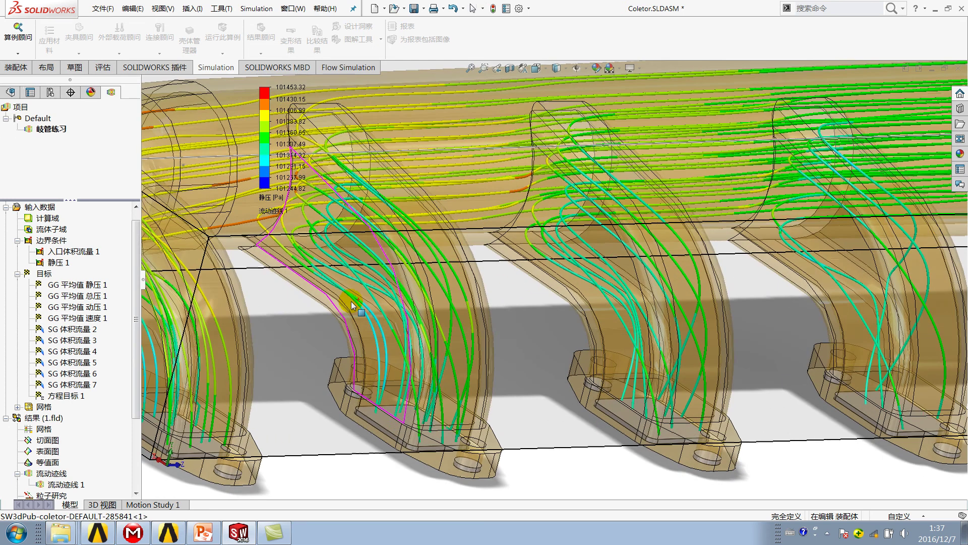
{"action": "right_click", "coordinate": [62, 483]}
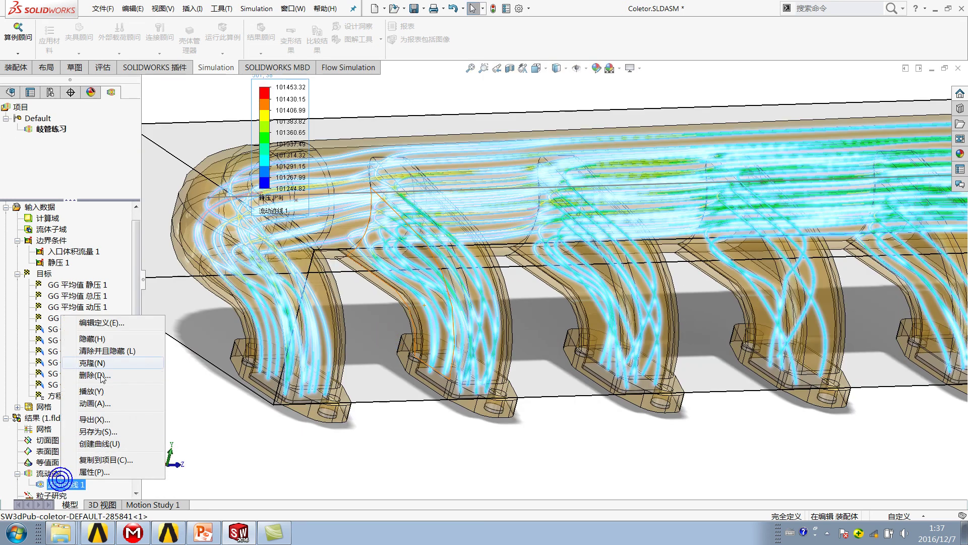
{"action": "left_click", "coordinate": [112, 325]}
{"action": "left_click", "coordinate": [43, 322]}
{"action": "left_click", "coordinate": [34, 368]}
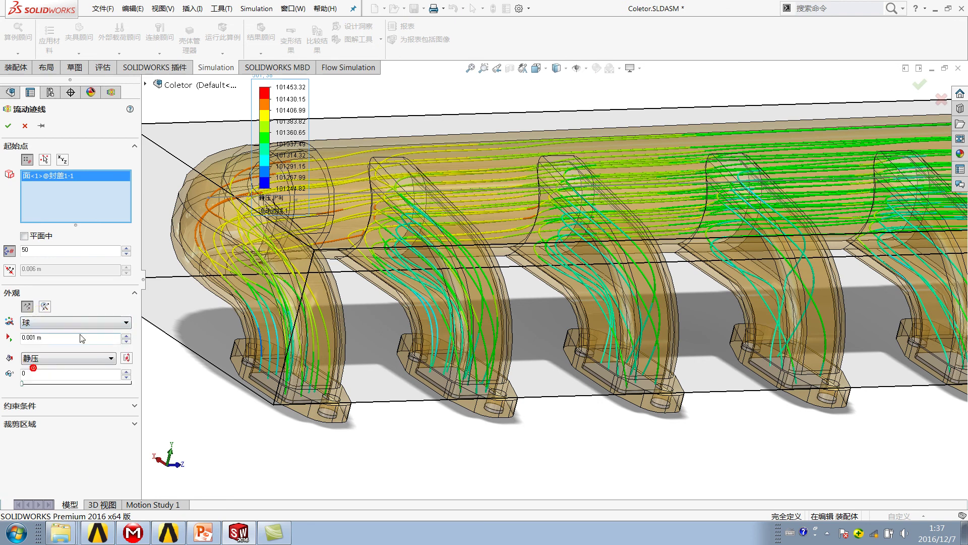
{"action": "left_click", "coordinate": [7, 127]}
{"action": "scroll", "coordinate": [378, 276], "scroll_direction": "down", "scroll_amount": 2}
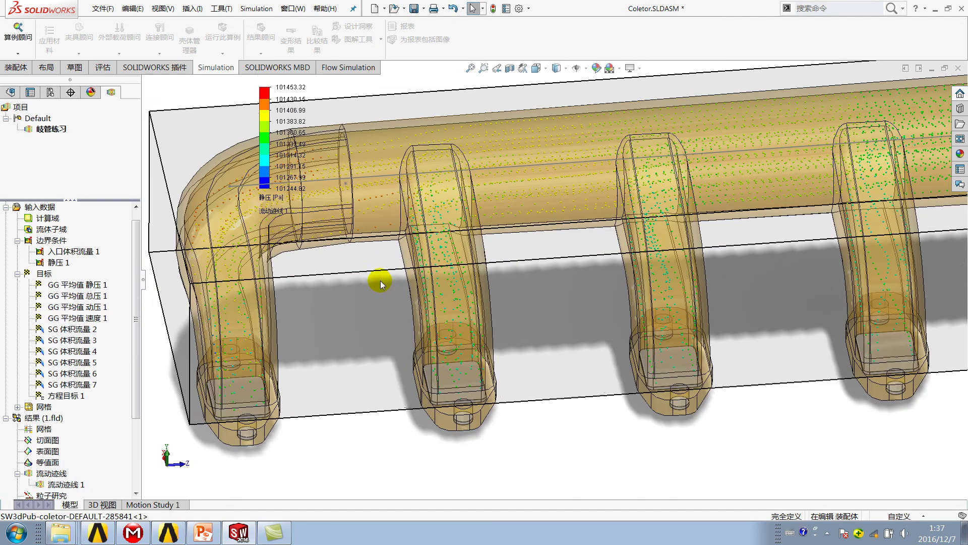
{"action": "scroll", "coordinate": [410, 269], "scroll_direction": "down", "scroll_amount": 4}
{"action": "scroll", "coordinate": [409, 272], "scroll_direction": "up", "scroll_amount": 3}
{"action": "scroll", "coordinate": [411, 282], "scroll_direction": "up", "scroll_amount": 2}
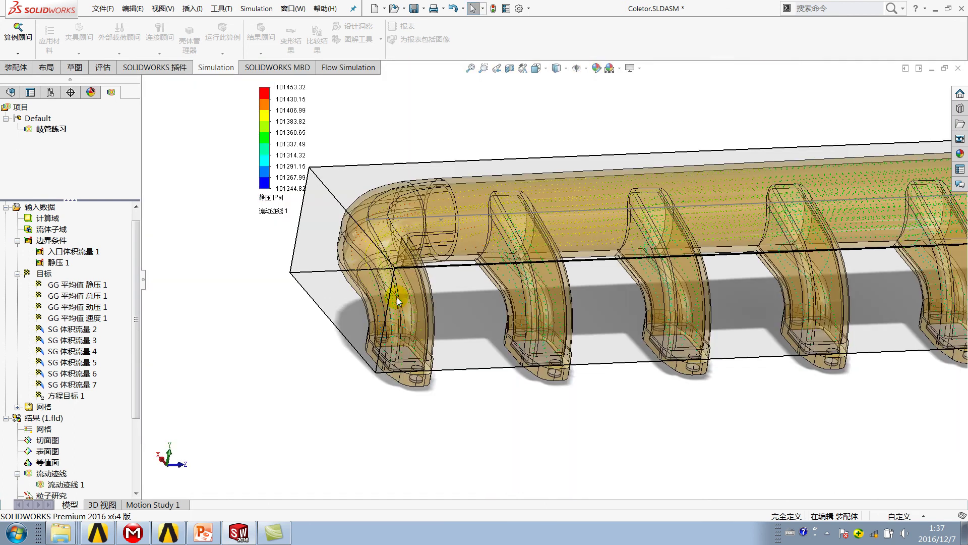
Increase 流动迹线 1 to 200 start points and regenerate it
{"action": "right_click", "coordinate": [46, 485]}
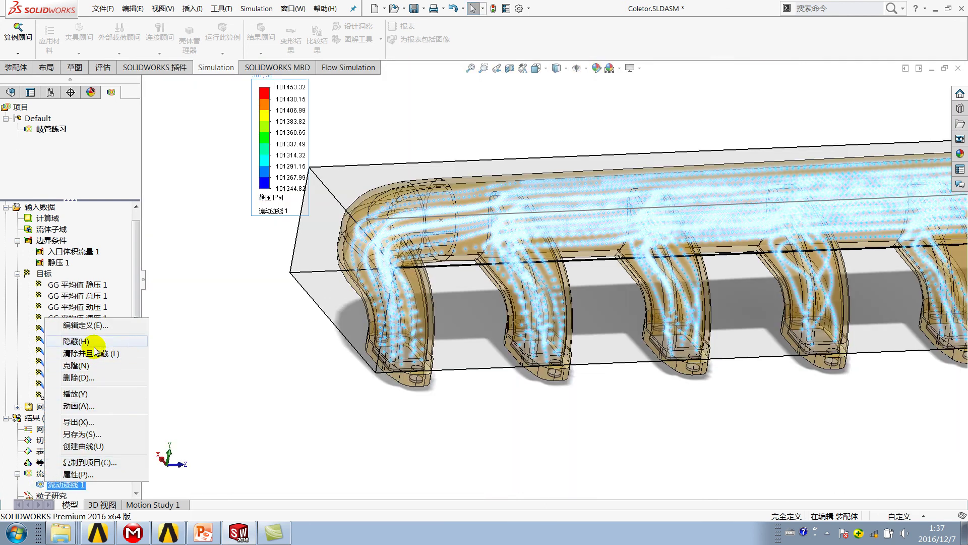
{"action": "left_click", "coordinate": [85, 325]}
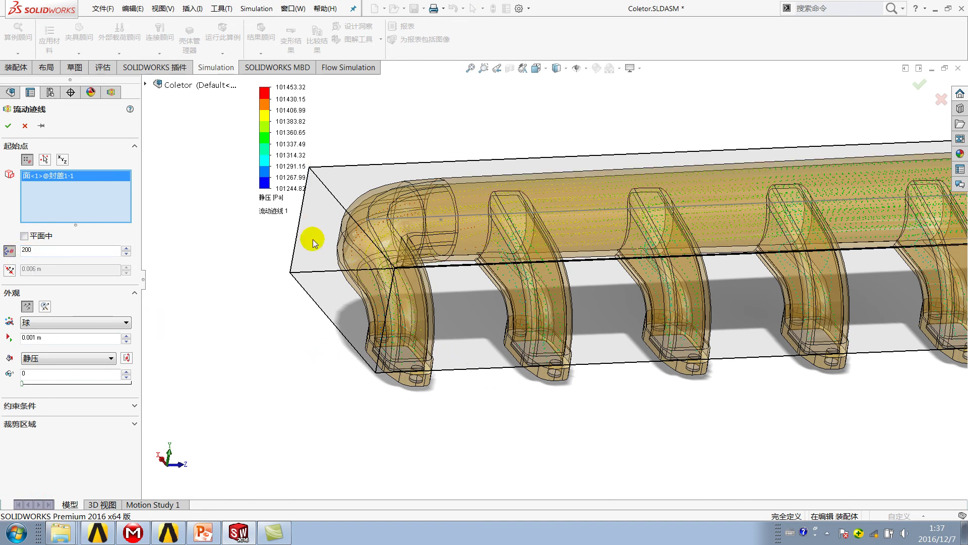
{"action": "left_click", "coordinate": [8, 126]}
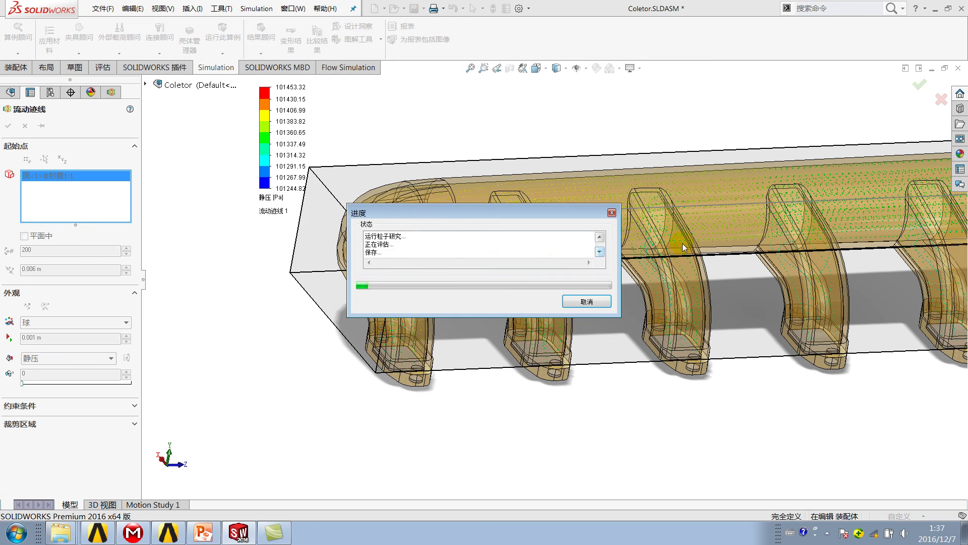
{"action": "mouse_move", "coordinate": [682, 240]}
{"action": "middle_mouse_down"}
{"action": "mouse_move", "coordinate": [648, 224]}
{"action": "mouse_move", "coordinate": [454, 282]}
{"action": "middle_mouse_up"}
Redraw 流动迹线 1 as arrows and orbit to inspect them
{"action": "right_click", "coordinate": [60, 483]}
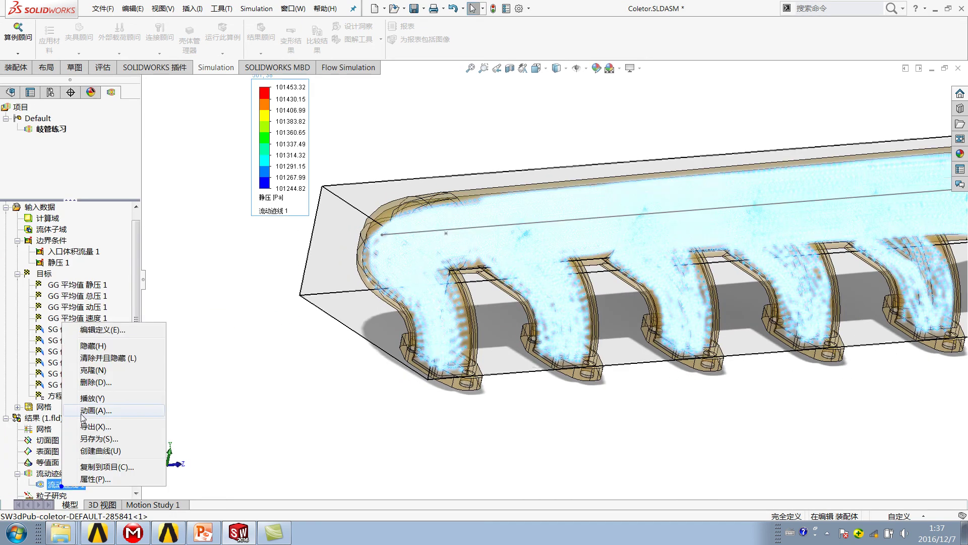
{"action": "left_click", "coordinate": [101, 333]}
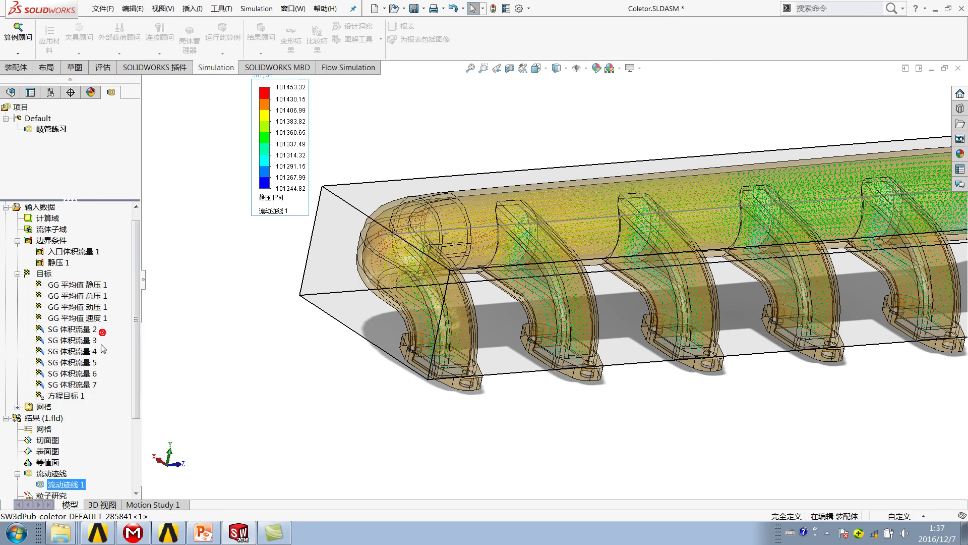
{"action": "left_click", "coordinate": [61, 323]}
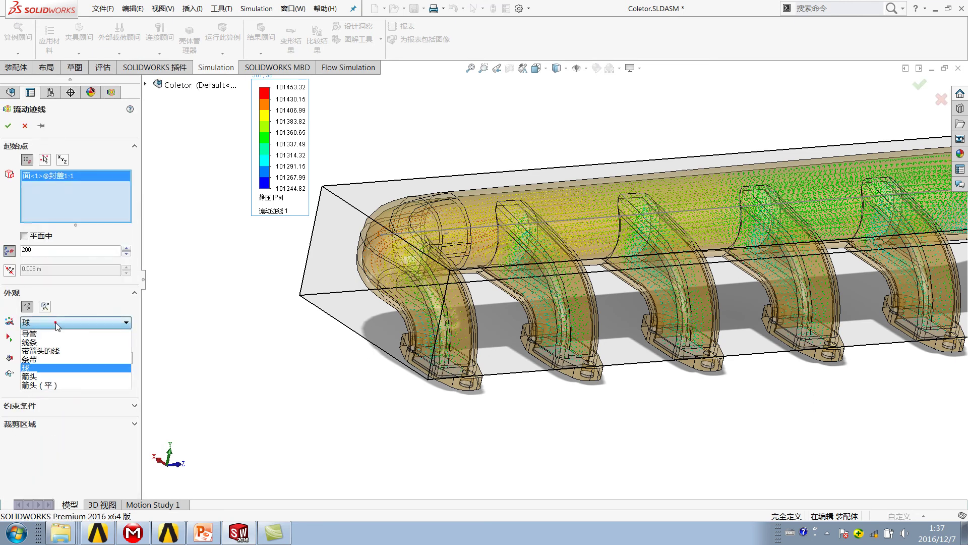
{"action": "left_click", "coordinate": [41, 378]}
{"action": "left_click", "coordinate": [8, 125]}
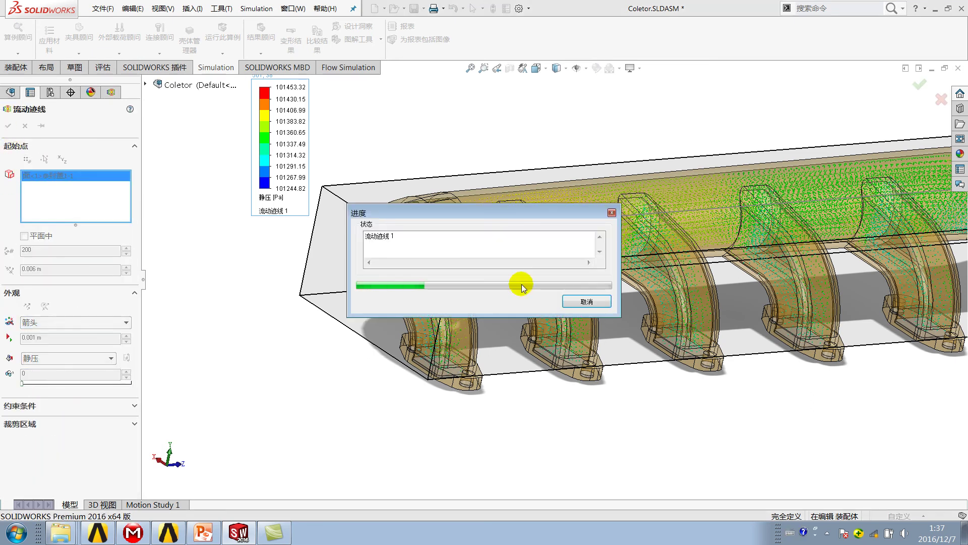
{"action": "scroll", "coordinate": [604, 296], "scroll_direction": "down", "scroll_amount": 2}
{"action": "scroll", "coordinate": [583, 289], "scroll_direction": "down", "scroll_amount": 2}
{"action": "middle_click_drag", "start_coordinate": [583, 288], "coordinate": [509, 272]}
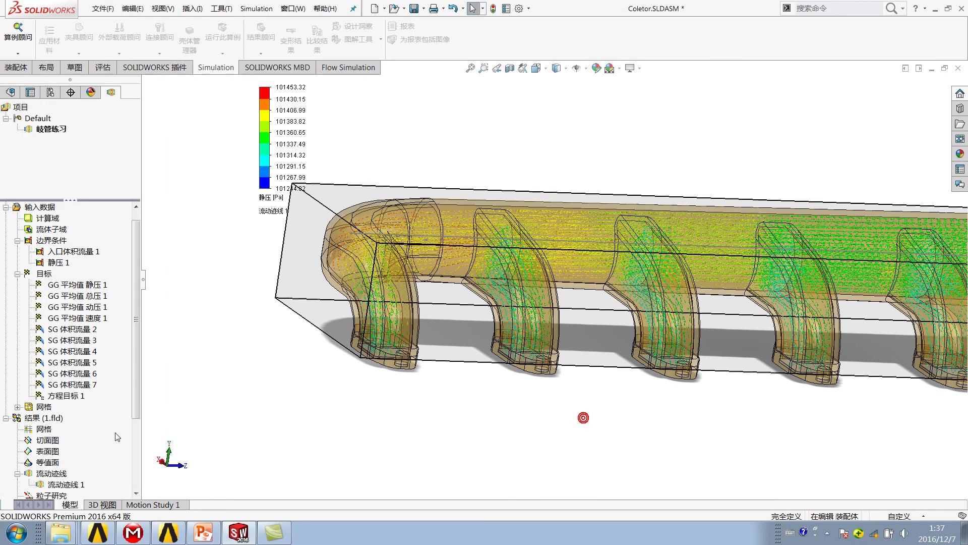
{"action": "middle_click_drag", "start_coordinate": [535, 289], "coordinate": [275, 202]}
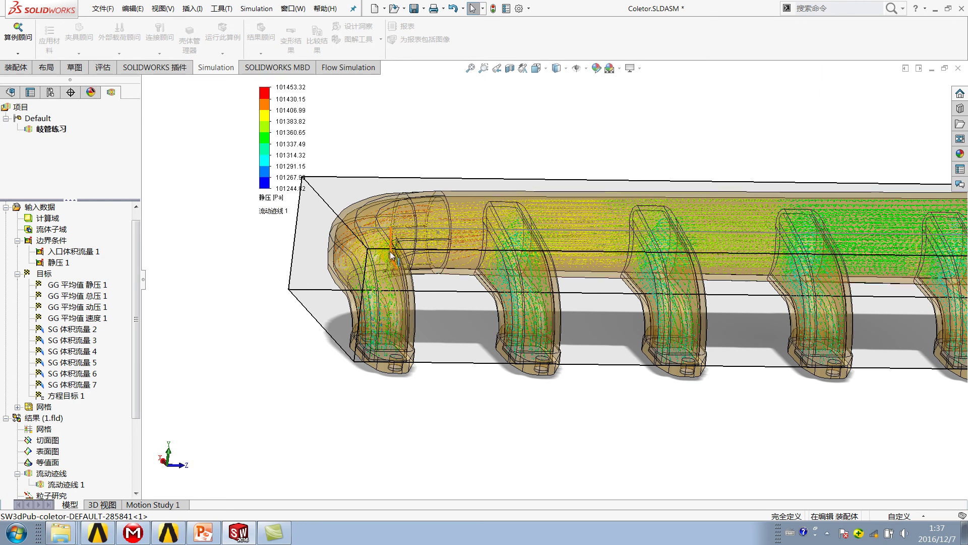
Colour the trajectory arrows by velocity instead of static pressure
{"action": "right_click", "coordinate": [52, 486]}
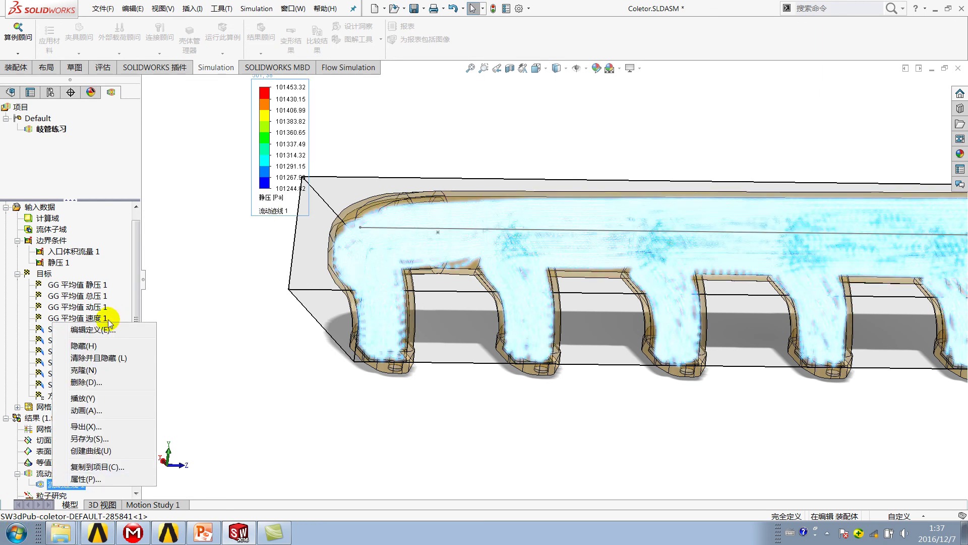
{"action": "left_click", "coordinate": [92, 330]}
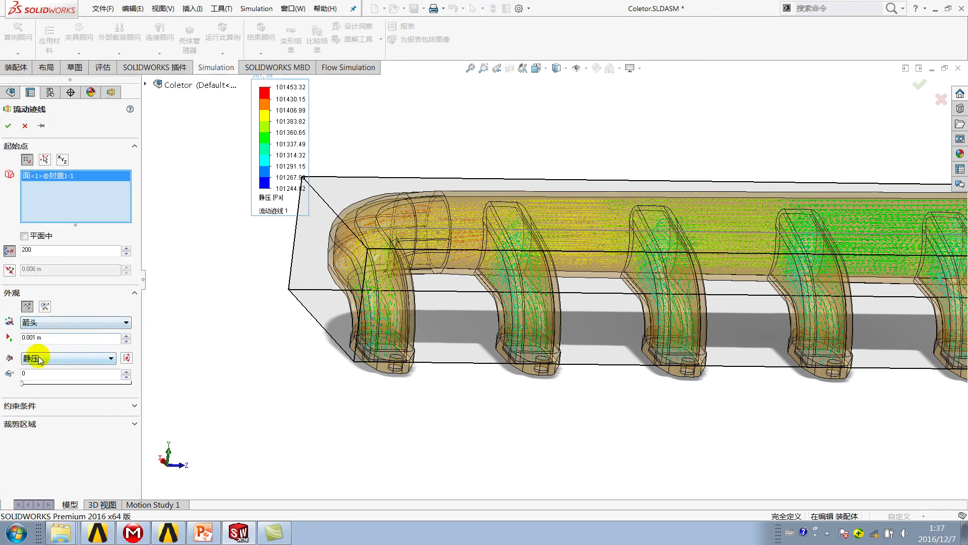
{"action": "left_click", "coordinate": [39, 359]}
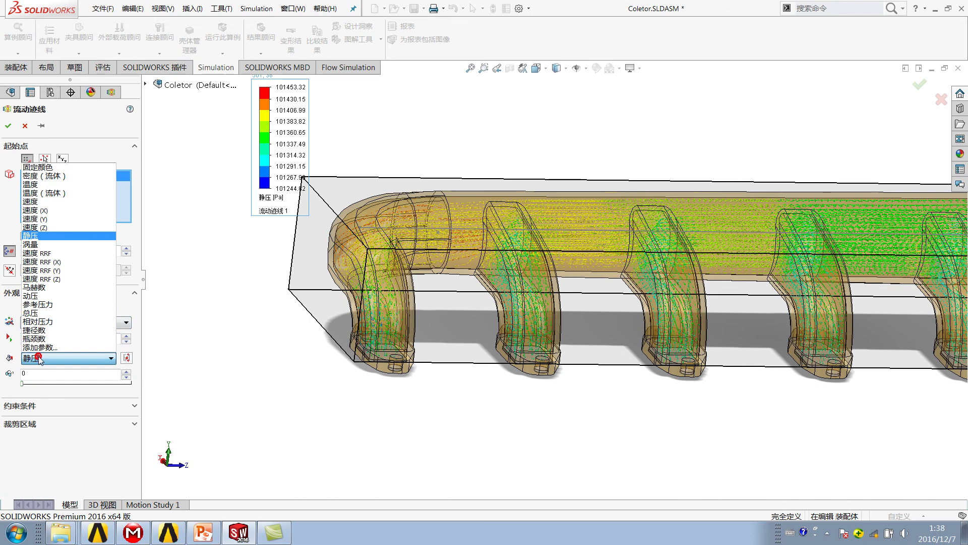
{"action": "left_click", "coordinate": [46, 204]}
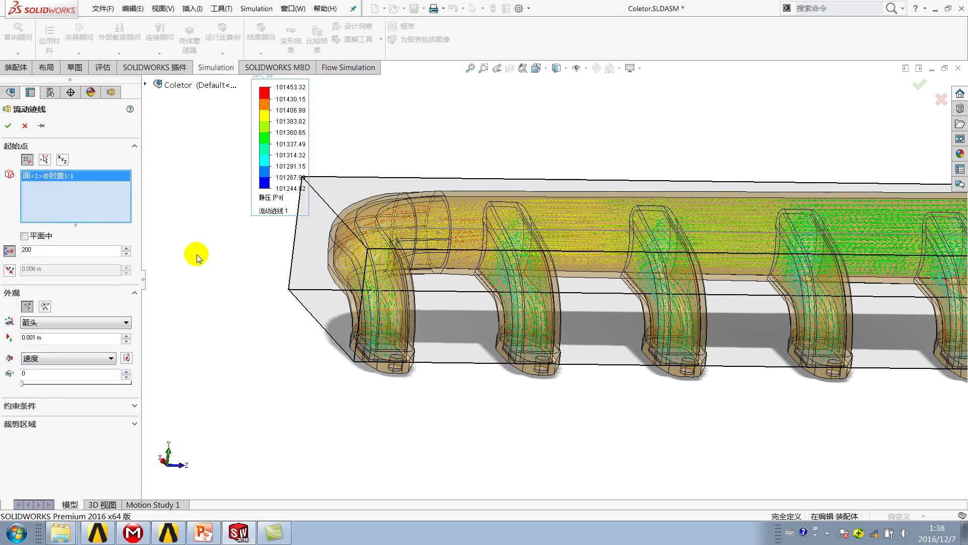
{"action": "left_click", "coordinate": [29, 132]}
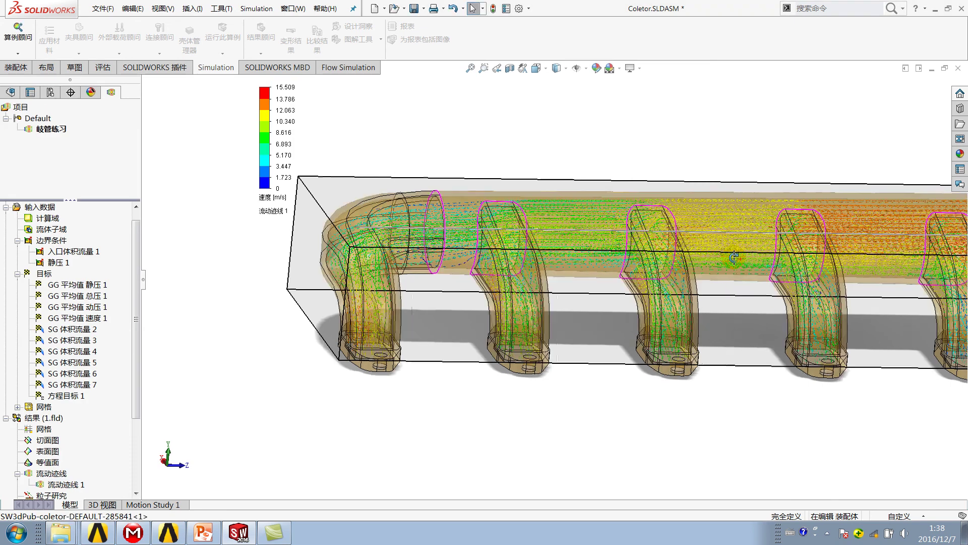
Orbit and zoom to an oblique manifold view, then bring up 流动迹线 1's context menu
{"action": "mouse_move", "coordinate": [740, 259]}
{"action": "middle_mouse_down"}
{"action": "mouse_move", "coordinate": [787, 260]}
{"action": "mouse_move", "coordinate": [861, 229]}
{"action": "middle_mouse_up"}
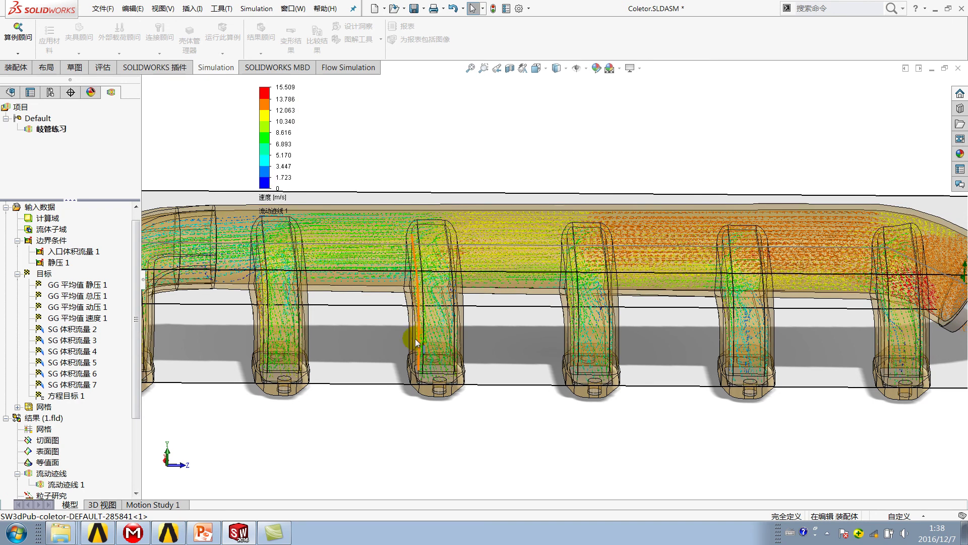
{"action": "middle_click", "coordinate": [380, 440]}
{"action": "mouse_move", "coordinate": [383, 432]}
{"action": "middle_mouse_down"}
{"action": "mouse_move", "coordinate": [413, 396]}
{"action": "mouse_move", "coordinate": [432, 341]}
{"action": "mouse_move", "coordinate": [443, 346]}
{"action": "mouse_move", "coordinate": [378, 303]}
{"action": "middle_mouse_up"}
{"action": "scroll", "coordinate": [386, 274], "scroll_direction": "down", "scroll_amount": 4}
{"action": "scroll", "coordinate": [388, 260], "scroll_direction": "down", "scroll_amount": 2}
{"action": "scroll", "coordinate": [389, 260], "scroll_direction": "down", "scroll_amount": 2}
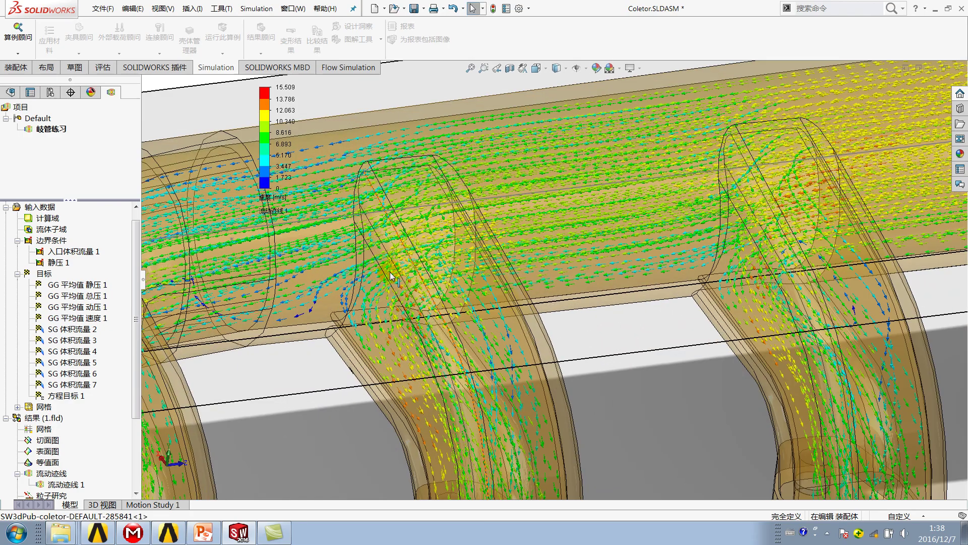
{"action": "right_click", "coordinate": [75, 487]}
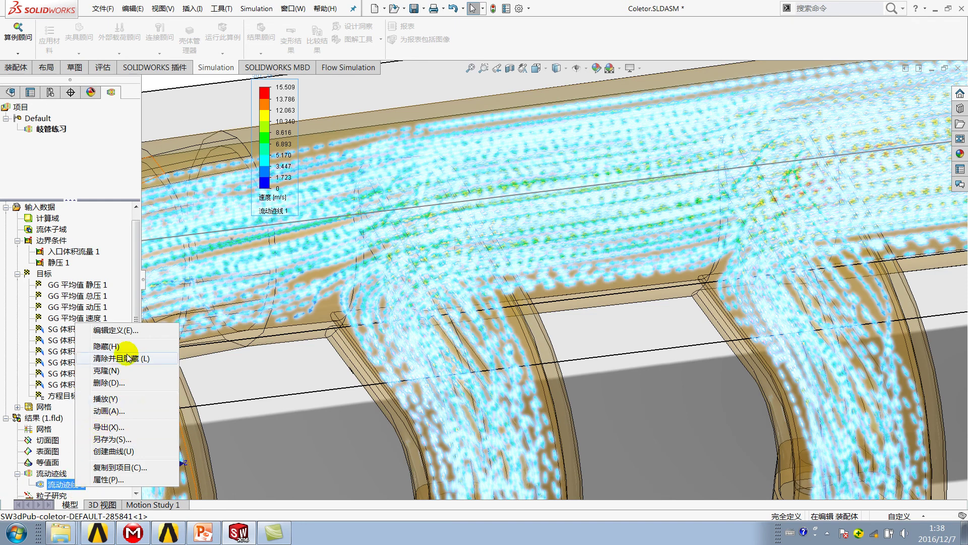
Play the 流动迹线 1 animation and zoom around the header and branch outlets
{"action": "left_click", "coordinate": [122, 400]}
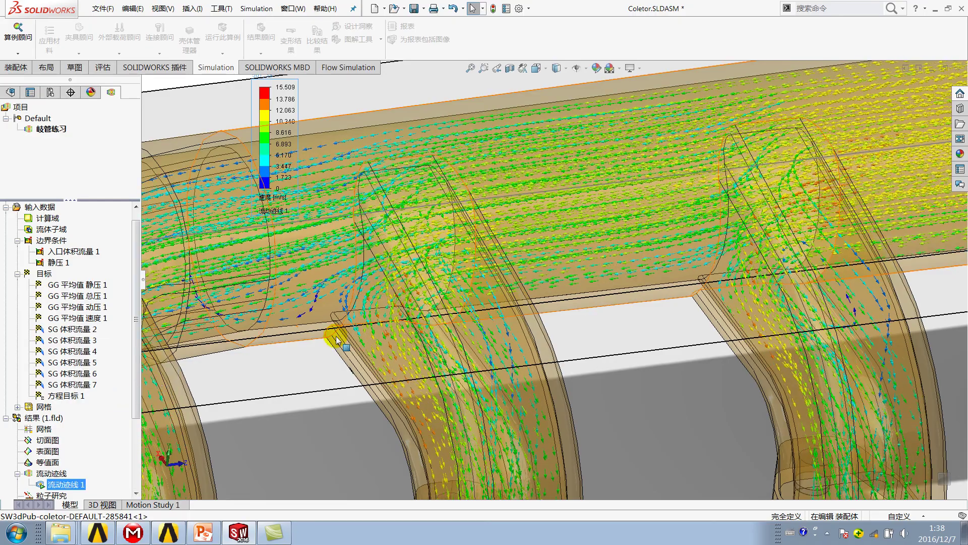
{"action": "scroll", "coordinate": [343, 361], "scroll_direction": "up", "scroll_amount": 3}
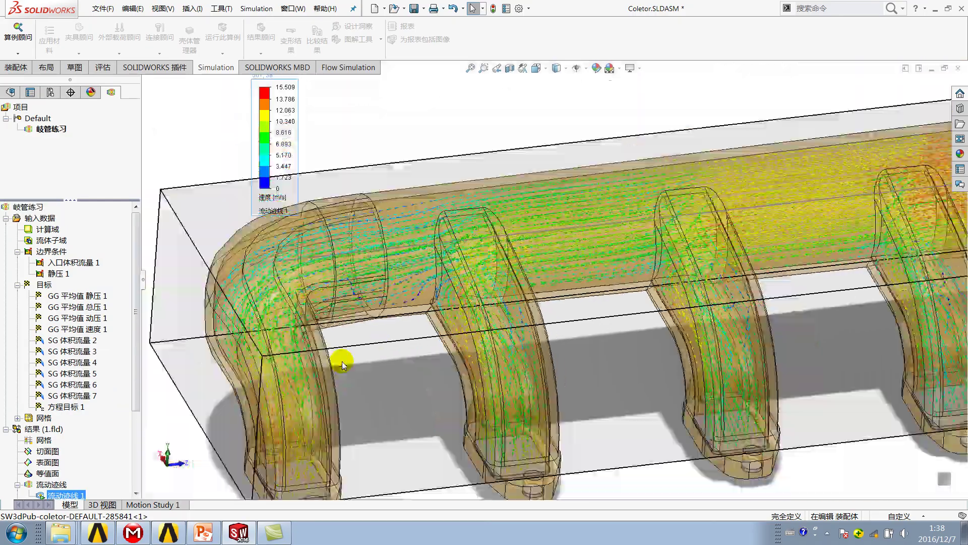
{"action": "scroll", "coordinate": [344, 333], "scroll_direction": "up", "scroll_amount": 3}
{"action": "scroll", "coordinate": [344, 333], "scroll_direction": "up", "scroll_amount": 1}
{"action": "scroll", "coordinate": [333, 333], "scroll_direction": "up", "scroll_amount": 3}
{"action": "scroll", "coordinate": [429, 328], "scroll_direction": "up", "scroll_amount": 3}
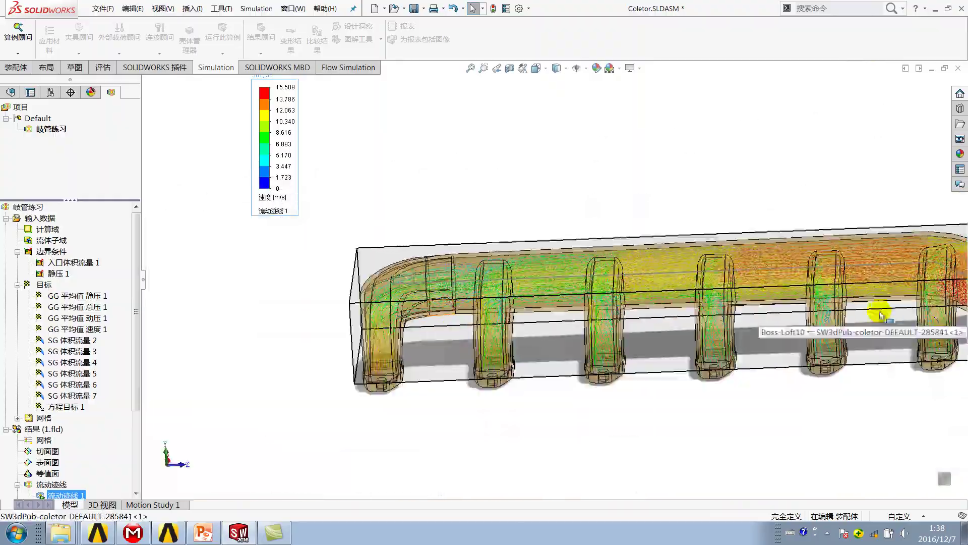
{"action": "scroll", "coordinate": [903, 310], "scroll_direction": "down", "scroll_amount": 2}
{"action": "scroll", "coordinate": [888, 308], "scroll_direction": "down", "scroll_amount": 3}
{"action": "scroll", "coordinate": [827, 298], "scroll_direction": "down", "scroll_amount": 2}
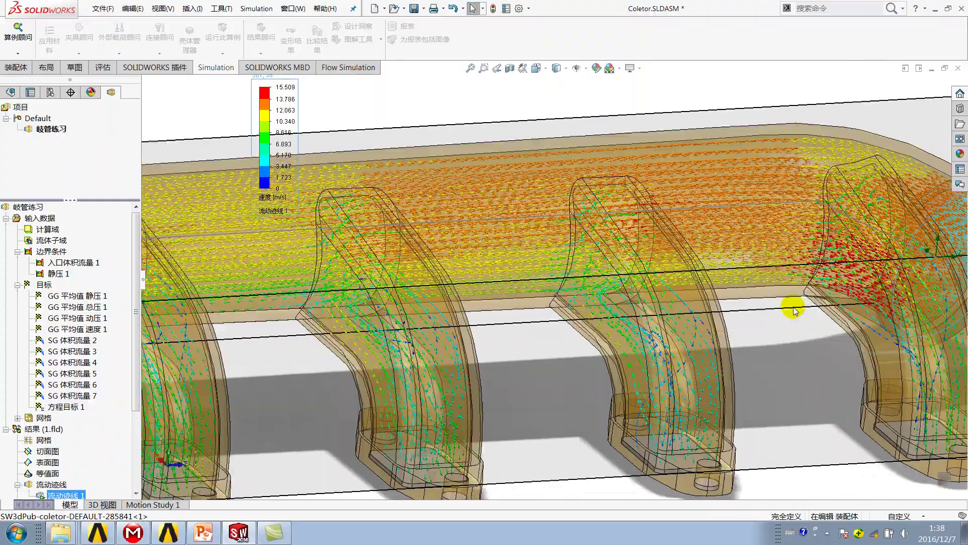
{"action": "scroll", "coordinate": [620, 309], "scroll_direction": "down", "scroll_amount": 3}
{"action": "scroll", "coordinate": [616, 309], "scroll_direction": "up", "scroll_amount": 2}
{"action": "scroll", "coordinate": [616, 328], "scroll_direction": "up", "scroll_amount": 2}
{"action": "scroll", "coordinate": [555, 331], "scroll_direction": "up", "scroll_amount": 2}
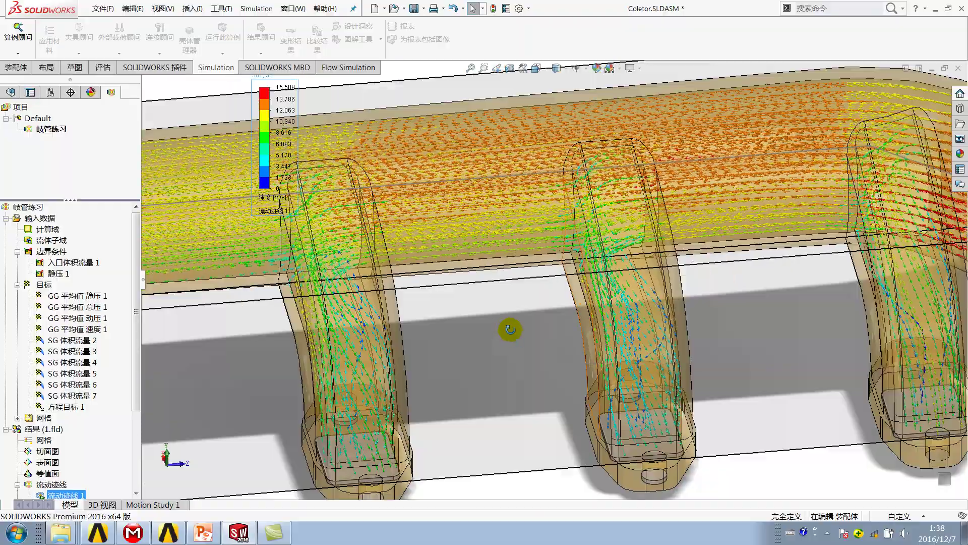
{"action": "scroll", "coordinate": [429, 308], "scroll_direction": "down", "scroll_amount": 2}
{"action": "scroll", "coordinate": [428, 292], "scroll_direction": "up", "scroll_amount": 4}
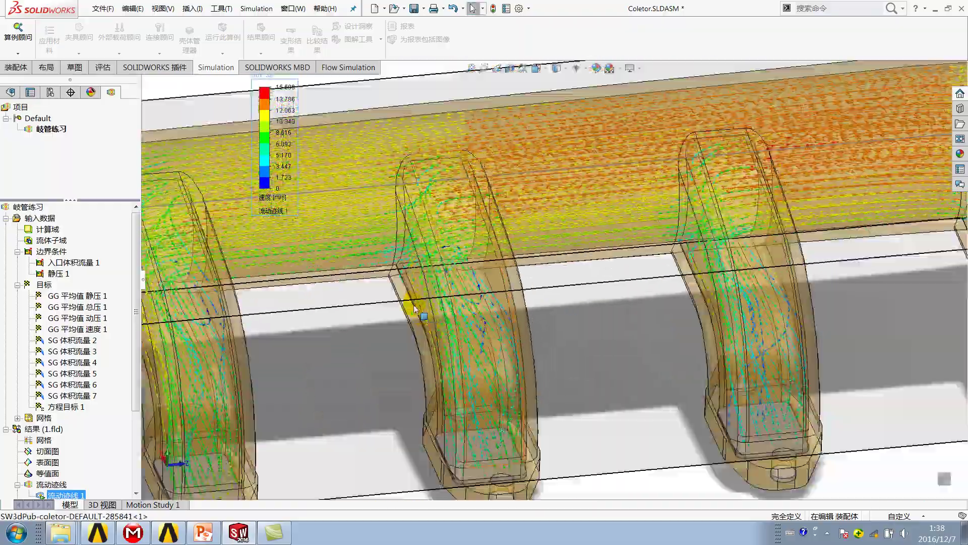
{"action": "scroll", "coordinate": [469, 353], "scroll_direction": "down", "scroll_amount": 2}
{"action": "scroll", "coordinate": [646, 368], "scroll_direction": "up", "scroll_amount": 3}
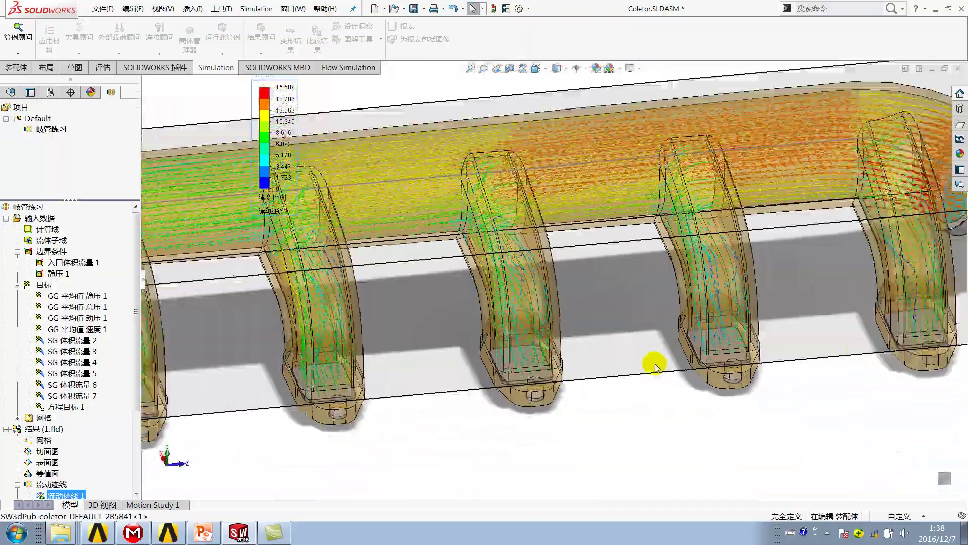
{"action": "scroll", "coordinate": [807, 353], "scroll_direction": "up", "scroll_amount": 2}
{"action": "scroll", "coordinate": [393, 368], "scroll_direction": "up", "scroll_amount": 1}
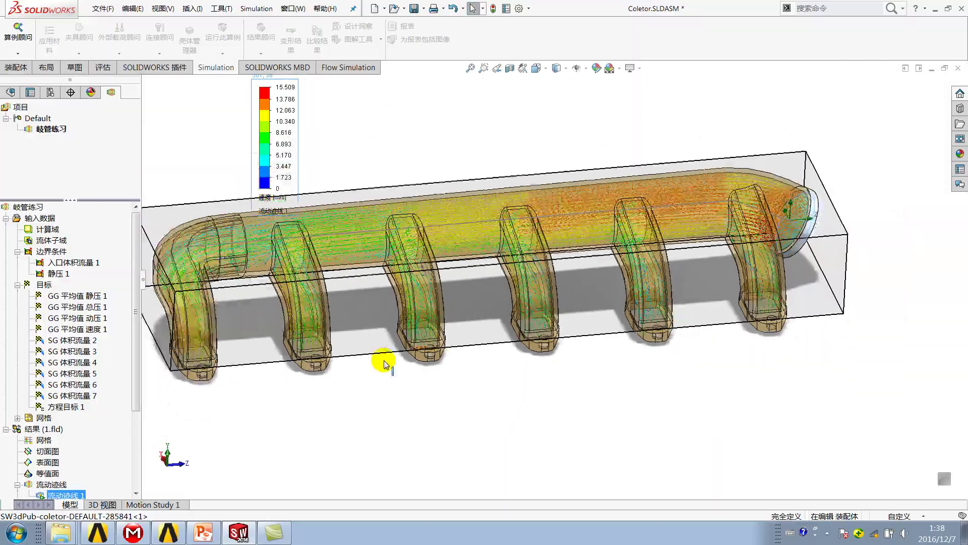
{"action": "scroll", "coordinate": [276, 338], "scroll_direction": "down", "scroll_amount": 3}
{"action": "scroll", "coordinate": [471, 335], "scroll_direction": "down", "scroll_amount": 2}
{"action": "scroll", "coordinate": [662, 332], "scroll_direction": "down", "scroll_amount": 1}
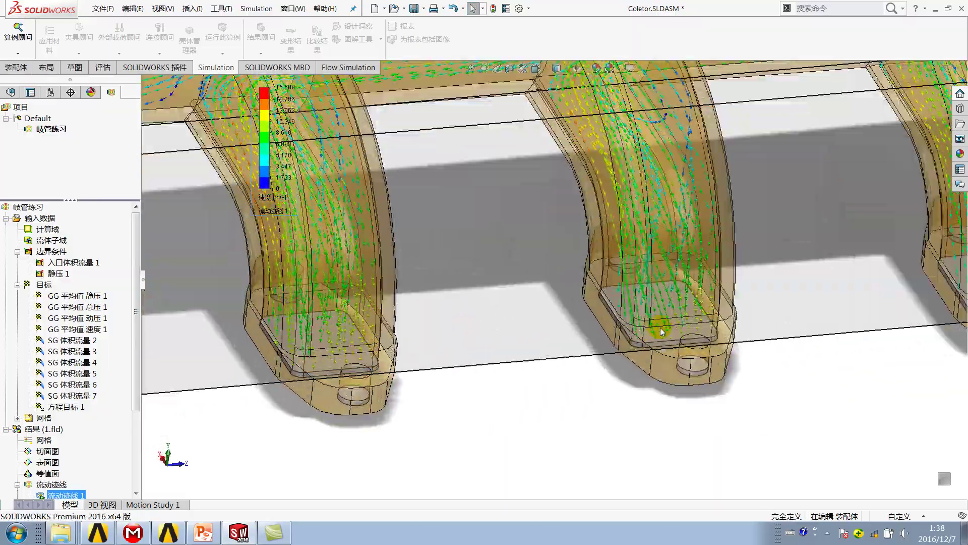
{"action": "scroll", "coordinate": [668, 328], "scroll_direction": "up", "scroll_amount": 1}
{"action": "scroll", "coordinate": [731, 285], "scroll_direction": "down", "scroll_amount": 3}
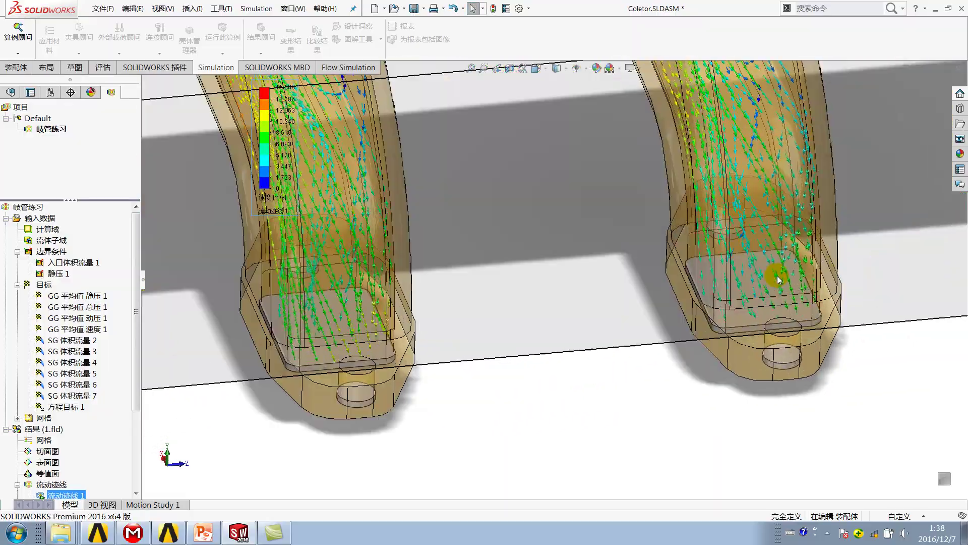
{"action": "scroll", "coordinate": [731, 284], "scroll_direction": "down", "scroll_amount": 2}
{"action": "scroll", "coordinate": [730, 284], "scroll_direction": "up", "scroll_amount": 1}
{"action": "scroll", "coordinate": [714, 287], "scroll_direction": "up", "scroll_amount": 2}
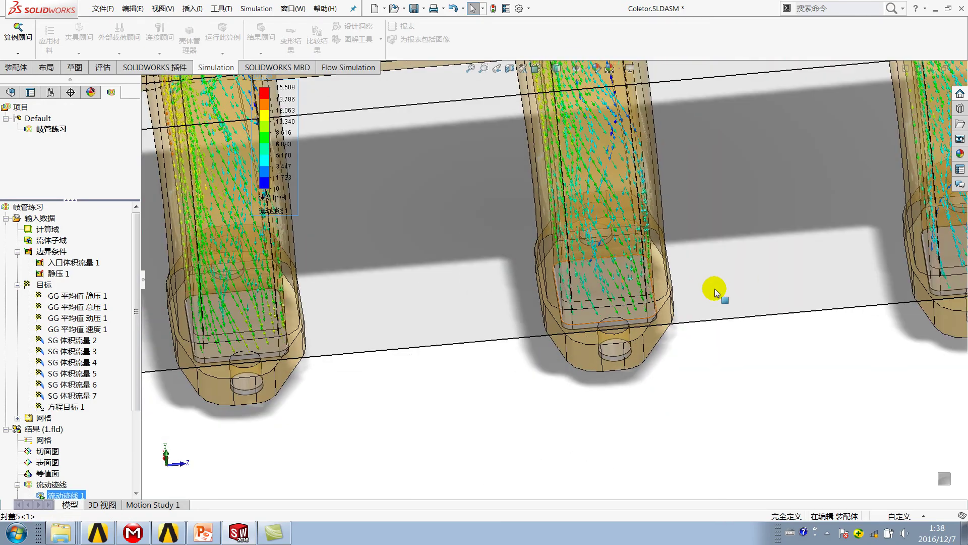
{"action": "scroll", "coordinate": [655, 293], "scroll_direction": "down", "scroll_amount": 2}
{"action": "scroll", "coordinate": [888, 274], "scroll_direction": "up", "scroll_amount": 2}
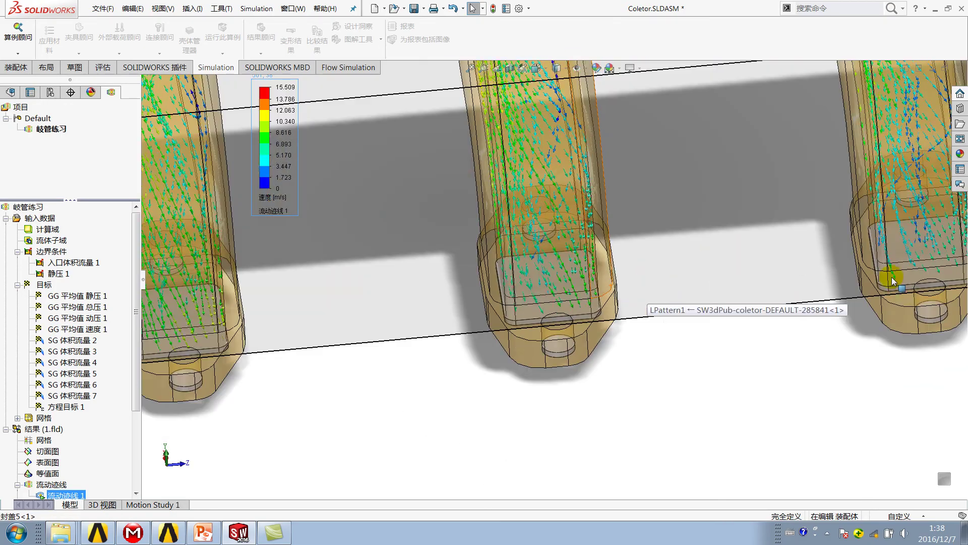
{"action": "scroll", "coordinate": [871, 272], "scroll_direction": "down", "scroll_amount": 1}
{"action": "scroll", "coordinate": [870, 268], "scroll_direction": "down", "scroll_amount": 1}
{"action": "scroll", "coordinate": [856, 272], "scroll_direction": "down", "scroll_amount": 1}
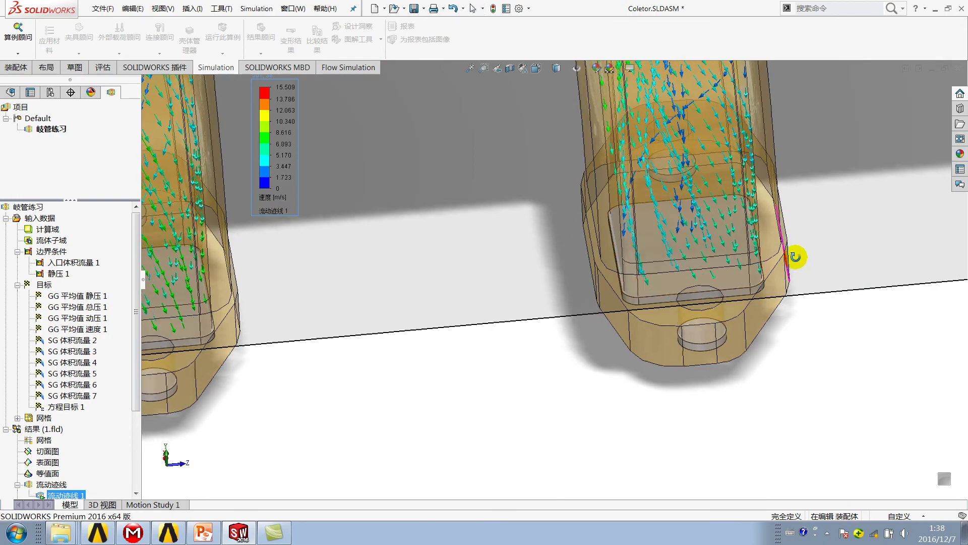
{"action": "scroll", "coordinate": [795, 255], "scroll_direction": "up", "scroll_amount": 1}
{"action": "scroll", "coordinate": [734, 231], "scroll_direction": "up", "scroll_amount": 1}
{"action": "scroll", "coordinate": [709, 244], "scroll_direction": "up", "scroll_amount": 1}
{"action": "scroll", "coordinate": [708, 251], "scroll_direction": "up", "scroll_amount": 2}
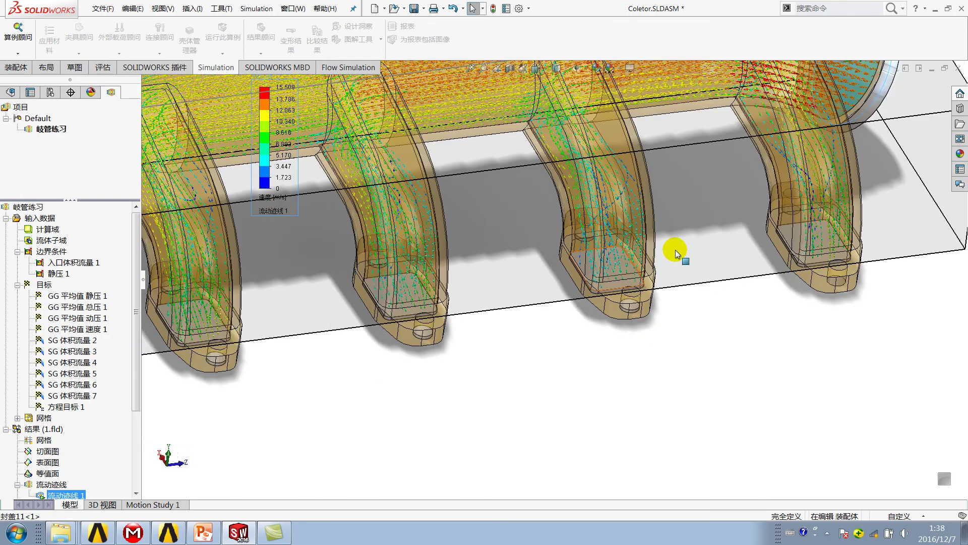
{"action": "scroll", "coordinate": [756, 247], "scroll_direction": "down", "scroll_amount": 2}
{"action": "scroll", "coordinate": [726, 249], "scroll_direction": "down", "scroll_amount": 1}
{"action": "scroll", "coordinate": [726, 249], "scroll_direction": "up", "scroll_amount": 1}
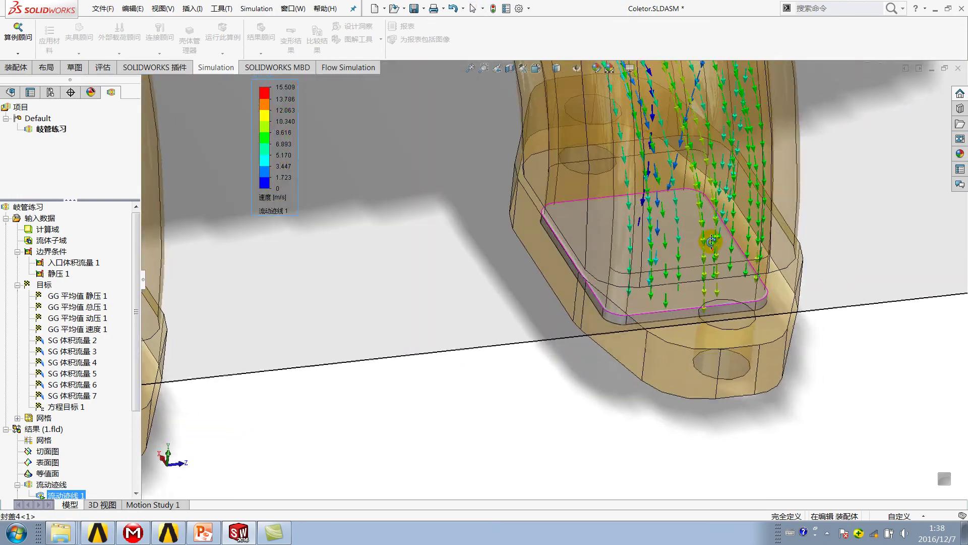
{"action": "scroll", "coordinate": [703, 237], "scroll_direction": "up", "scroll_amount": 1}
{"action": "scroll", "coordinate": [706, 250], "scroll_direction": "up", "scroll_amount": 2}
{"action": "middle_click_drag", "start_coordinate": [707, 250], "coordinate": [677, 241]}
{"action": "scroll", "coordinate": [670, 250], "scroll_direction": "up", "scroll_amount": 1}
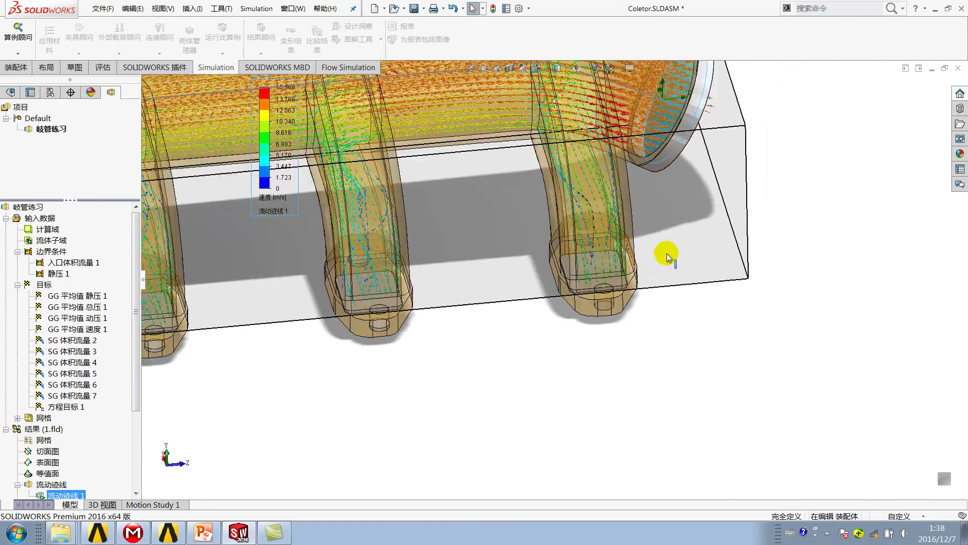
Stop playback and regenerate 流动迹线 1 with 500 start points
{"action": "right_click", "coordinate": [55, 494]}
{"action": "left_click", "coordinate": [87, 404]}
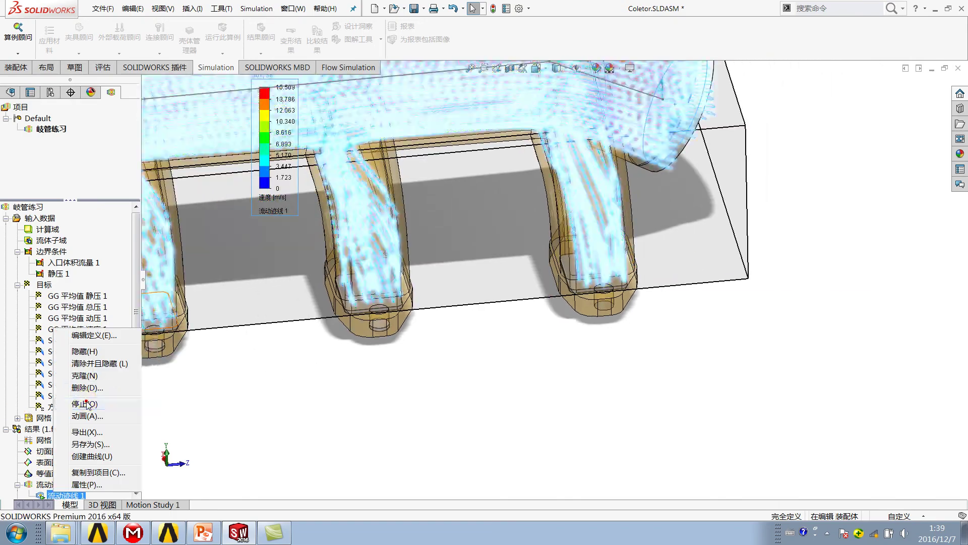
{"action": "right_click", "coordinate": [55, 484]}
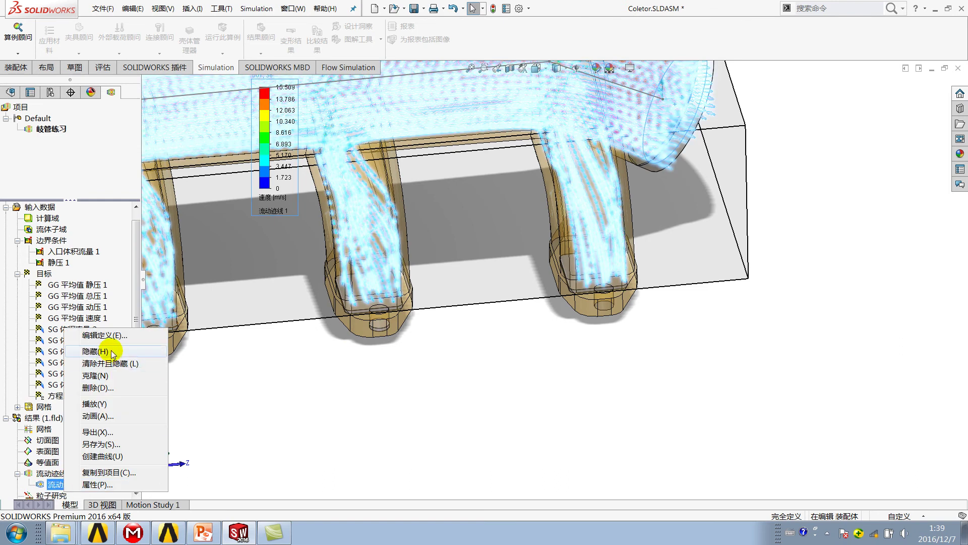
{"action": "left_click", "coordinate": [104, 336]}
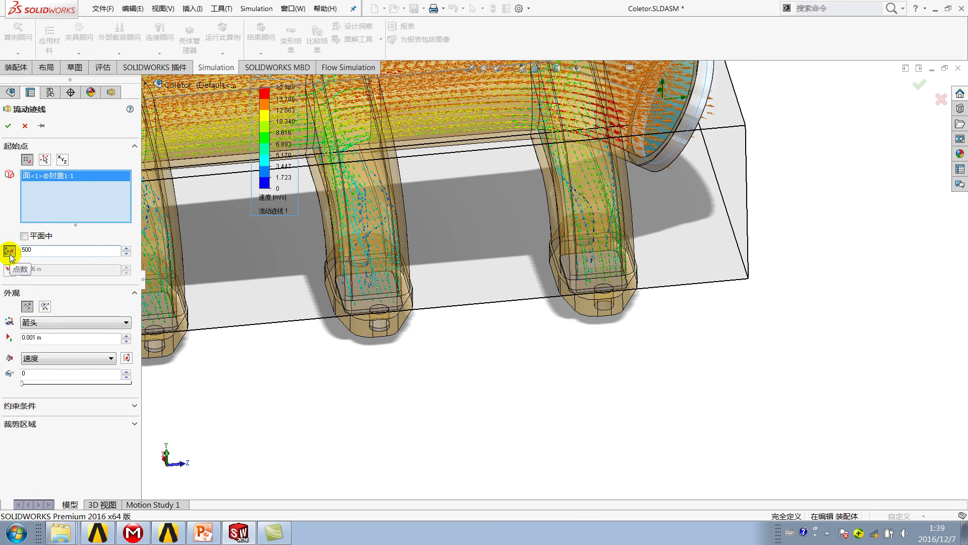
{"action": "left_click", "coordinate": [8, 127]}
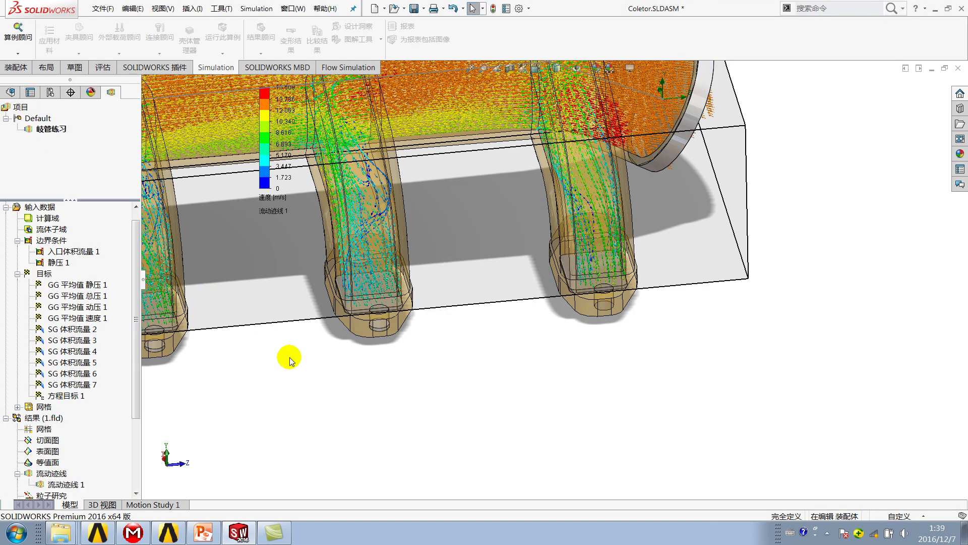
{"action": "scroll", "coordinate": [649, 264], "scroll_direction": "down", "scroll_amount": 3}
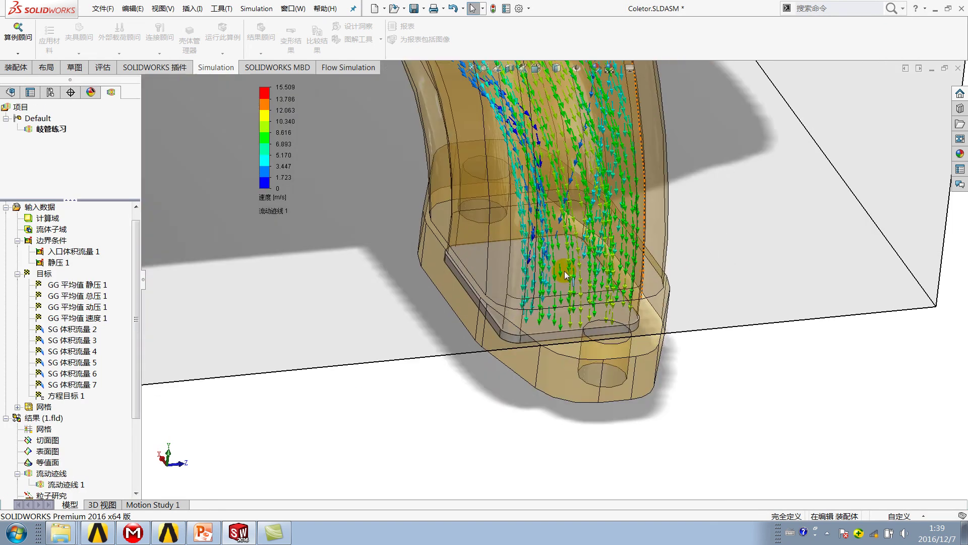
{"action": "scroll", "coordinate": [554, 282], "scroll_direction": "down", "scroll_amount": 2}
{"action": "scroll", "coordinate": [511, 295], "scroll_direction": "up", "scroll_amount": 1}
{"action": "scroll", "coordinate": [362, 290], "scroll_direction": "up", "scroll_amount": 3}
{"action": "scroll", "coordinate": [363, 290], "scroll_direction": "down", "scroll_amount": 3}
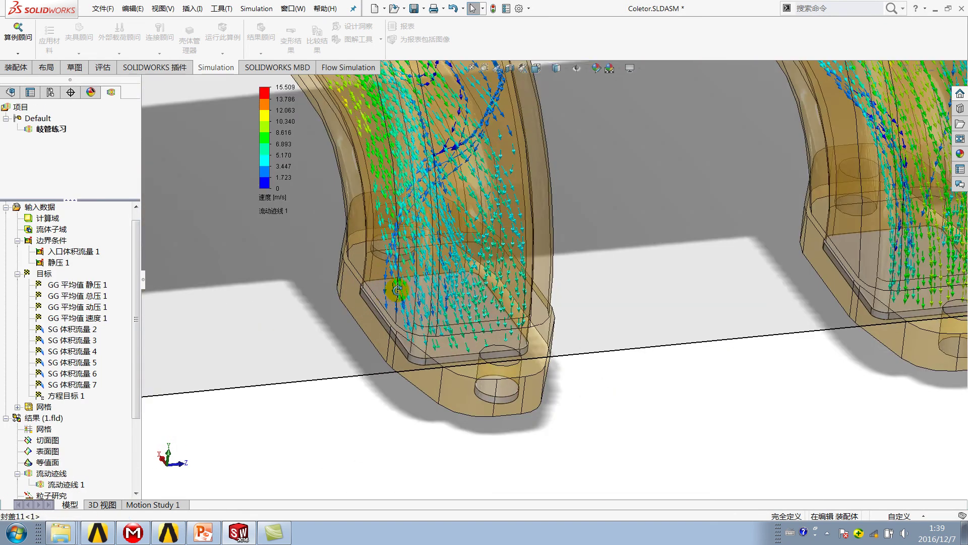
{"action": "scroll", "coordinate": [418, 292], "scroll_direction": "down", "scroll_amount": 2}
{"action": "scroll", "coordinate": [428, 315], "scroll_direction": "up", "scroll_amount": 1}
{"action": "scroll", "coordinate": [428, 314], "scroll_direction": "up", "scroll_amount": 3}
{"action": "scroll", "coordinate": [424, 317], "scroll_direction": "down", "scroll_amount": 2}
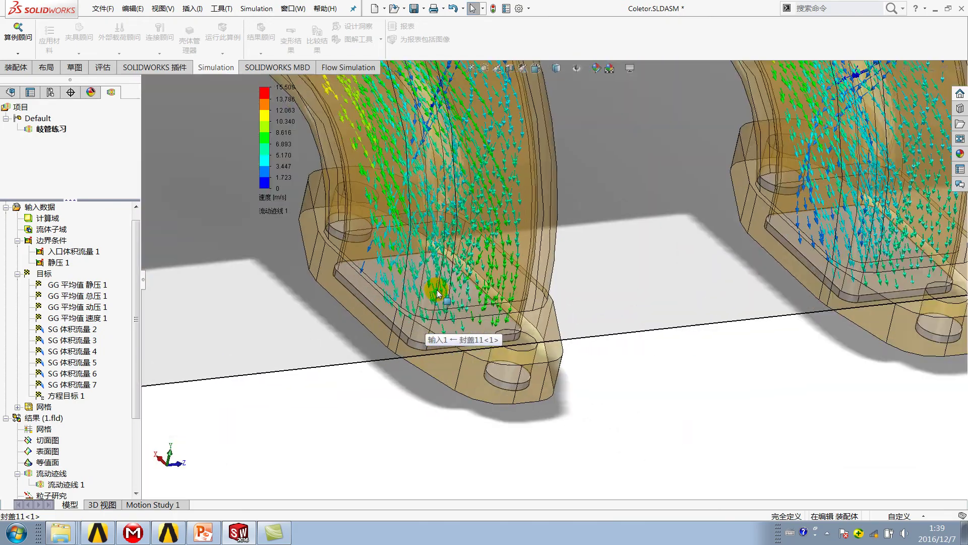
{"action": "scroll", "coordinate": [424, 317], "scroll_direction": "down", "scroll_amount": 2}
{"action": "scroll", "coordinate": [425, 318], "scroll_direction": "up", "scroll_amount": 1}
{"action": "scroll", "coordinate": [315, 320], "scroll_direction": "up", "scroll_amount": 2}
{"action": "scroll", "coordinate": [309, 334], "scroll_direction": "up", "scroll_amount": 1}
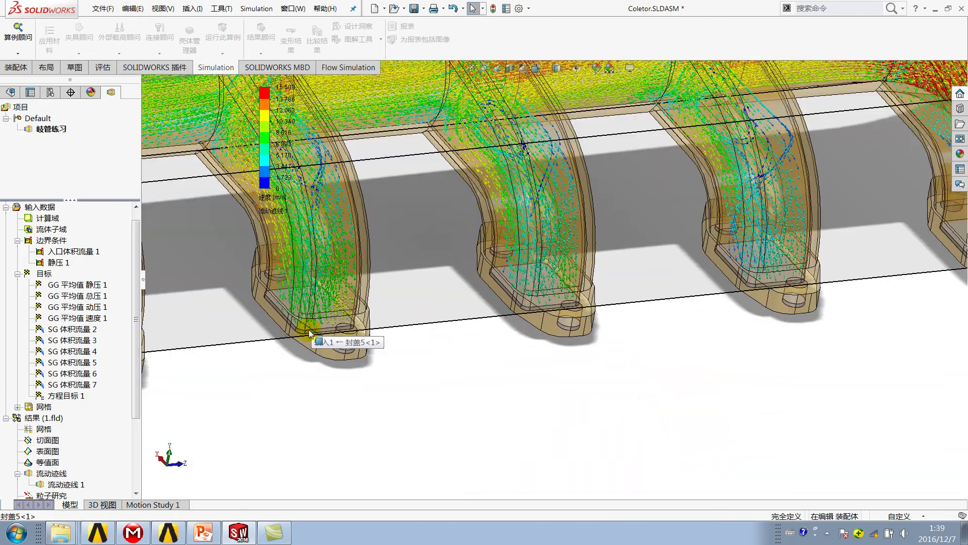
{"action": "scroll", "coordinate": [315, 337], "scroll_direction": "down", "scroll_amount": 2}
{"action": "scroll", "coordinate": [316, 339], "scroll_direction": "down", "scroll_amount": 2}
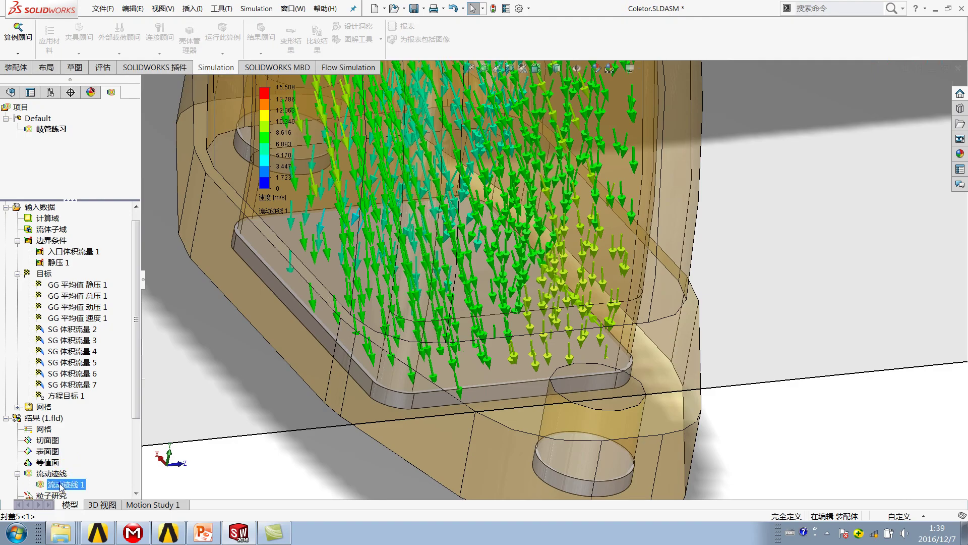
{"action": "right_click", "coordinate": [60, 485]}
{"action": "left_click", "coordinate": [147, 393]}
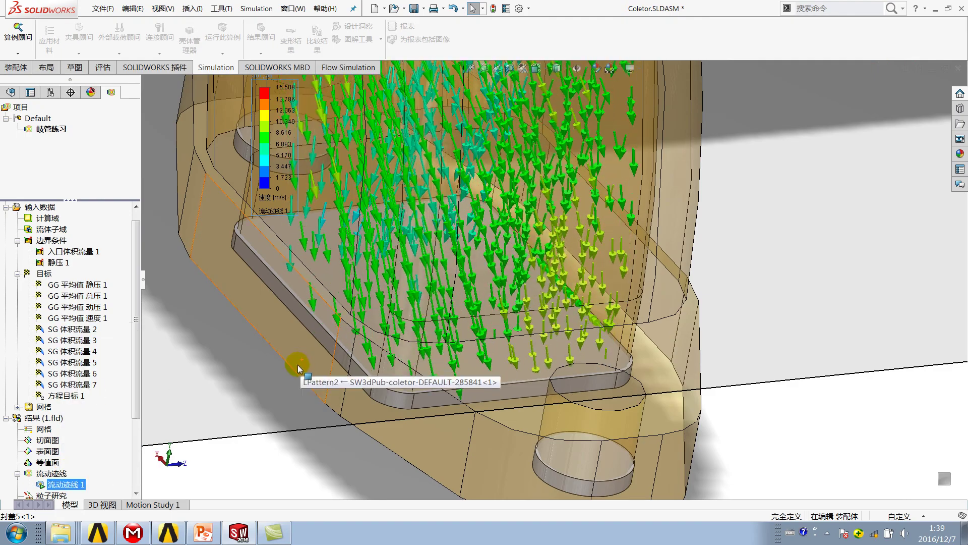
{"action": "left_click", "coordinate": [276, 446]}
{"action": "key", "text": "z"}
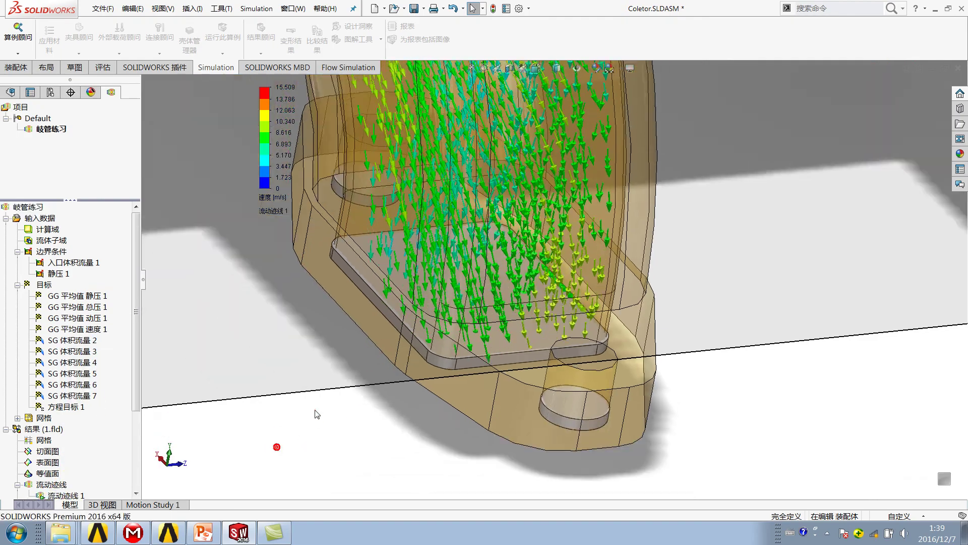
{"action": "scroll", "coordinate": [283, 394], "scroll_direction": "up", "scroll_amount": 2}
{"action": "scroll", "coordinate": [216, 336], "scroll_direction": "down", "scroll_amount": 2}
{"action": "scroll", "coordinate": [259, 302], "scroll_direction": "up", "scroll_amount": 1}
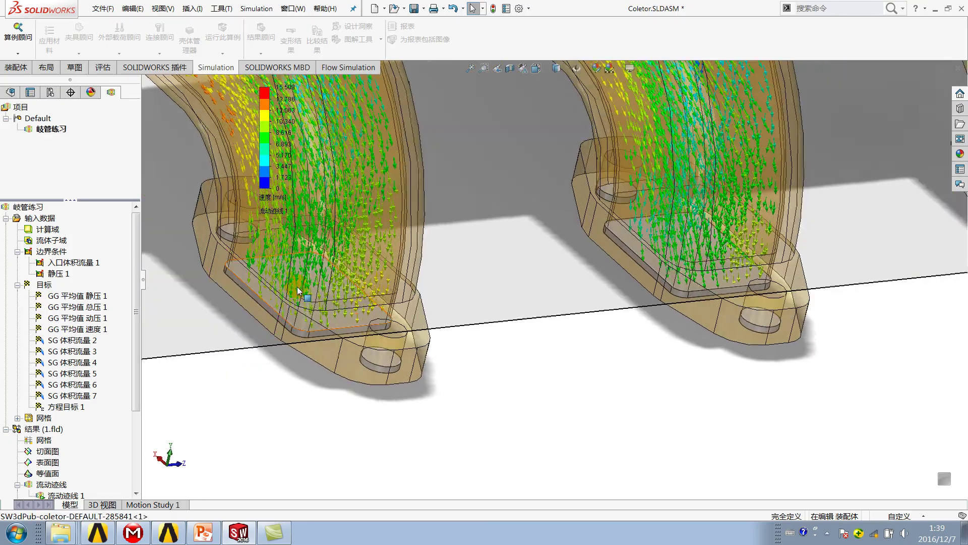
{"action": "scroll", "coordinate": [298, 291], "scroll_direction": "up", "scroll_amount": 1}
{"action": "scroll", "coordinate": [306, 309], "scroll_direction": "up", "scroll_amount": 1}
{"action": "scroll", "coordinate": [342, 307], "scroll_direction": "down", "scroll_amount": 2}
{"action": "scroll", "coordinate": [241, 308], "scroll_direction": "down", "scroll_amount": 1}
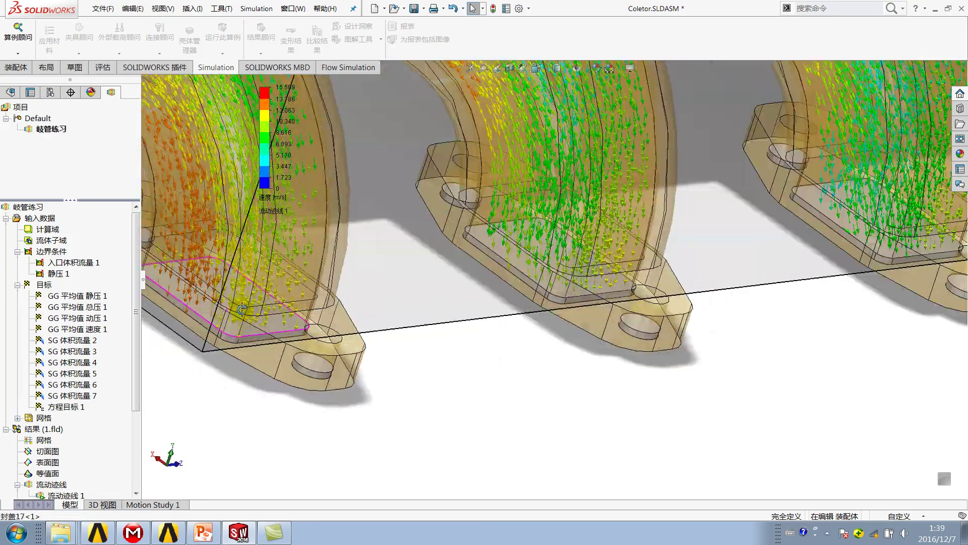
{"action": "scroll", "coordinate": [242, 309], "scroll_direction": "down", "scroll_amount": 1}
{"action": "scroll", "coordinate": [346, 367], "scroll_direction": "up", "scroll_amount": 2}
{"action": "scroll", "coordinate": [337, 366], "scroll_direction": "down", "scroll_amount": 1}
{"action": "scroll", "coordinate": [336, 364], "scroll_direction": "down", "scroll_amount": 1}
{"action": "scroll", "coordinate": [388, 348], "scroll_direction": "down", "scroll_amount": 2}
{"action": "scroll", "coordinate": [386, 359], "scroll_direction": "down", "scroll_amount": 1}
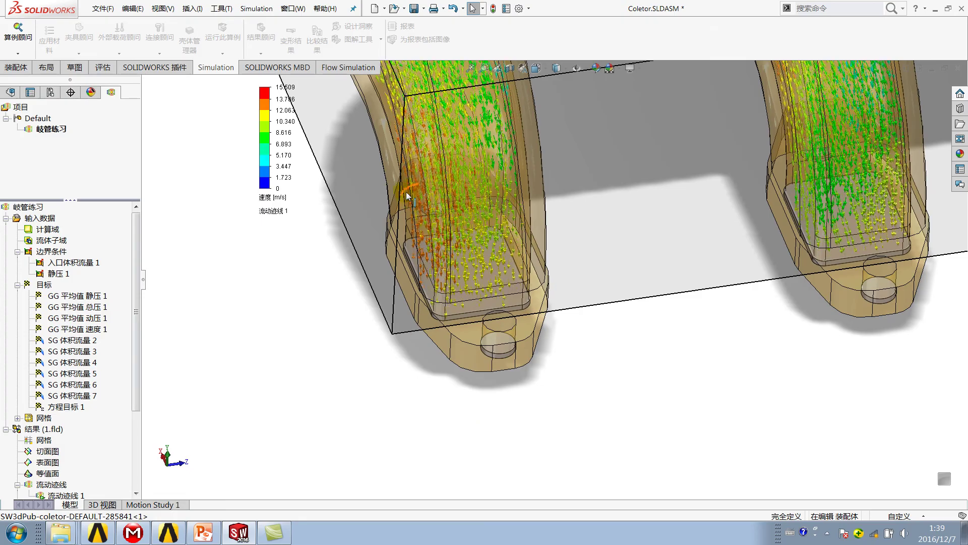
{"action": "scroll", "coordinate": [487, 318], "scroll_direction": "down", "scroll_amount": 2}
{"action": "left_click", "coordinate": [505, 272]}
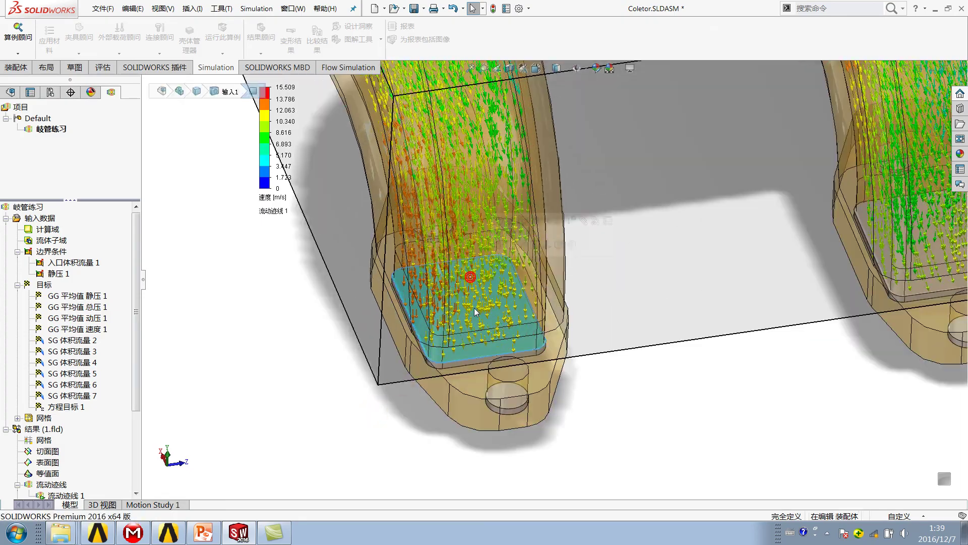
{"action": "left_click", "coordinate": [56, 273]}
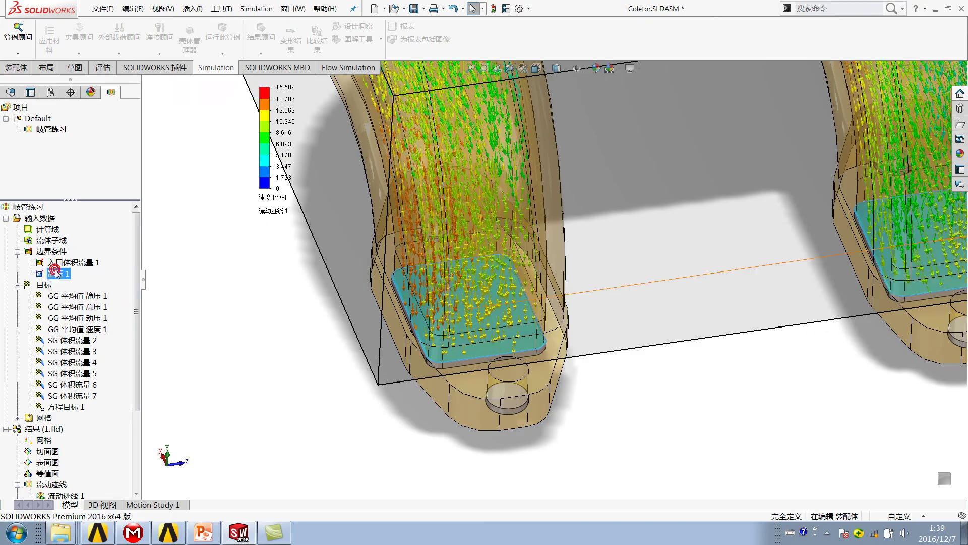
{"action": "right_click", "coordinate": [56, 271]}
{"action": "left_click", "coordinate": [78, 278]}
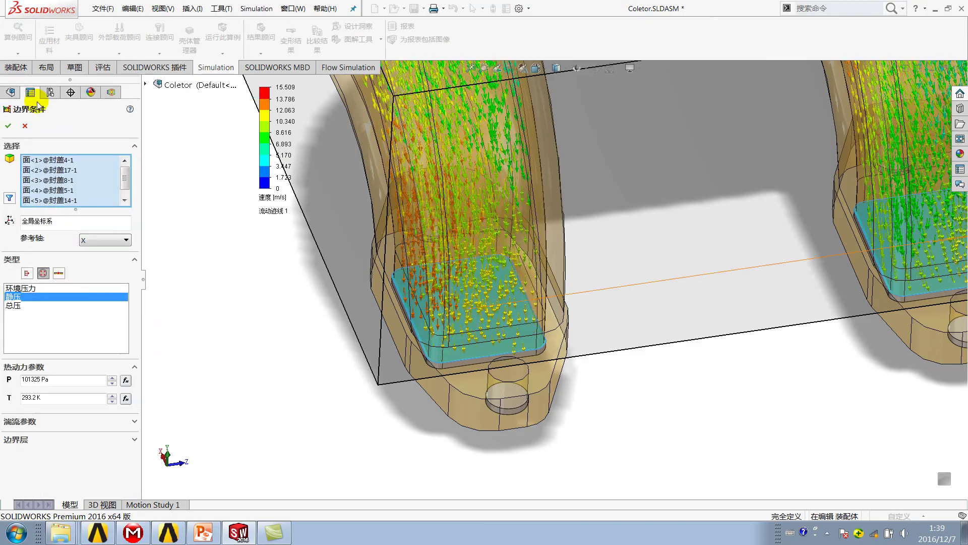
{"action": "left_click", "coordinate": [24, 126]}
{"action": "left_click", "coordinate": [66, 273]}
{"action": "mouse_move", "coordinate": [564, 319]}
{"action": "middle_mouse_down"}
{"action": "mouse_move", "coordinate": [782, 281]}
{"action": "mouse_move", "coordinate": [696, 259]}
{"action": "mouse_move", "coordinate": [682, 298]}
{"action": "mouse_move", "coordinate": [700, 275]}
{"action": "middle_mouse_up"}
{"action": "left_click", "coordinate": [644, 335]}
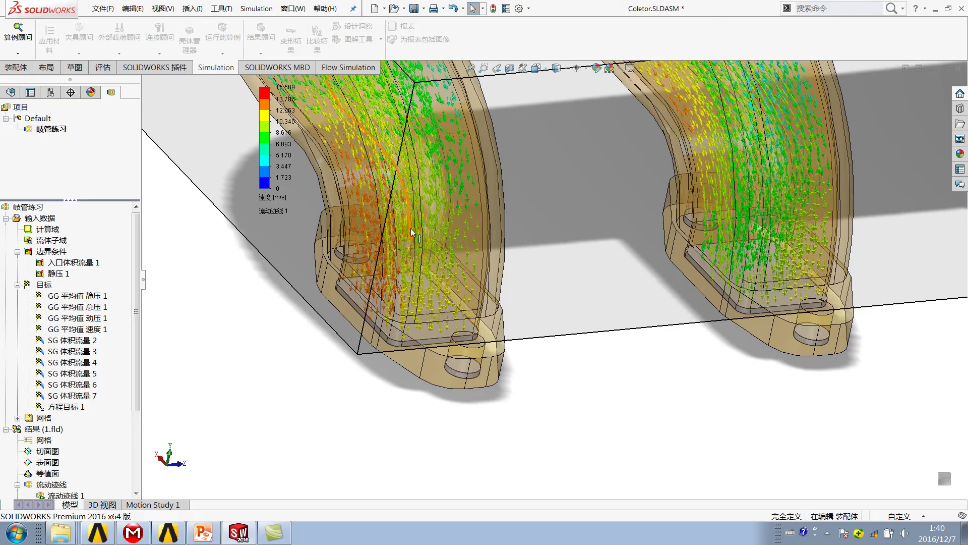
{"action": "scroll", "coordinate": [766, 285], "scroll_direction": "up", "scroll_amount": 3}
{"action": "scroll", "coordinate": [895, 246], "scroll_direction": "down", "scroll_amount": 2}
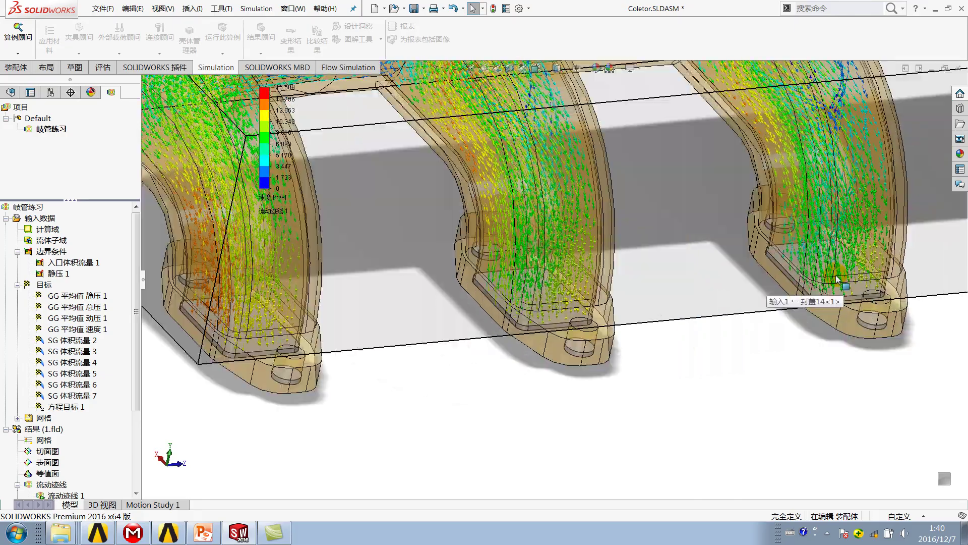
{"action": "left_click", "coordinate": [542, 292]}
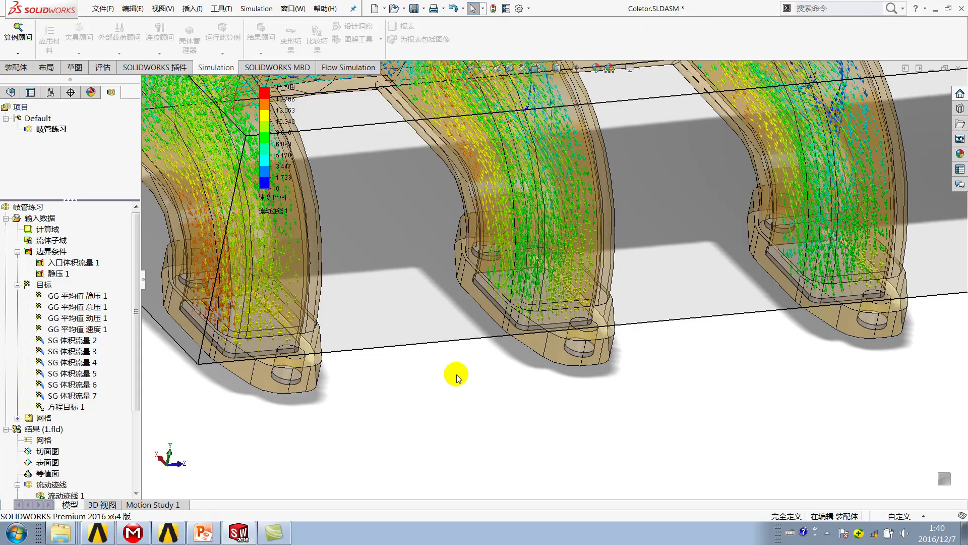
{"action": "scroll", "coordinate": [611, 247], "scroll_direction": "up", "scroll_amount": 4}
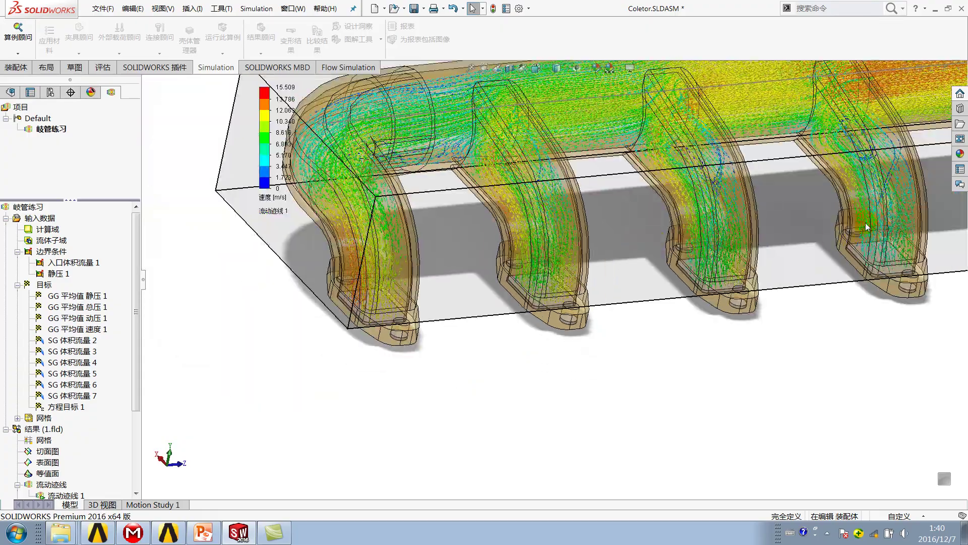
{"action": "scroll", "coordinate": [653, 241], "scroll_direction": "up", "scroll_amount": 2}
{"action": "scroll", "coordinate": [814, 263], "scroll_direction": "down", "scroll_amount": 2}
{"action": "scroll", "coordinate": [814, 263], "scroll_direction": "down", "scroll_amount": 1}
{"action": "scroll", "coordinate": [786, 262], "scroll_direction": "down", "scroll_amount": 1}
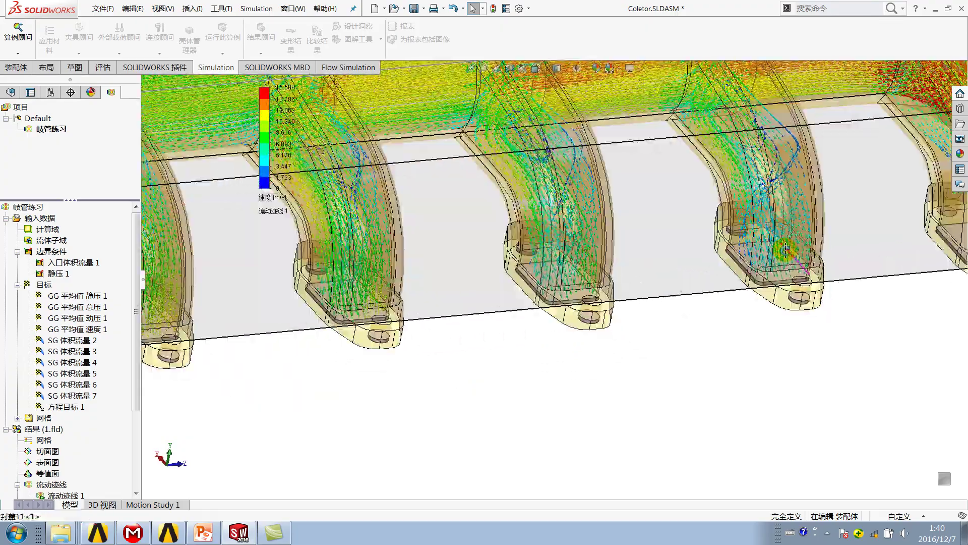
{"action": "scroll", "coordinate": [734, 257], "scroll_direction": "down", "scroll_amount": 2}
{"action": "scroll", "coordinate": [724, 267], "scroll_direction": "down", "scroll_amount": 1}
{"action": "scroll", "coordinate": [726, 270], "scroll_direction": "up", "scroll_amount": 3}
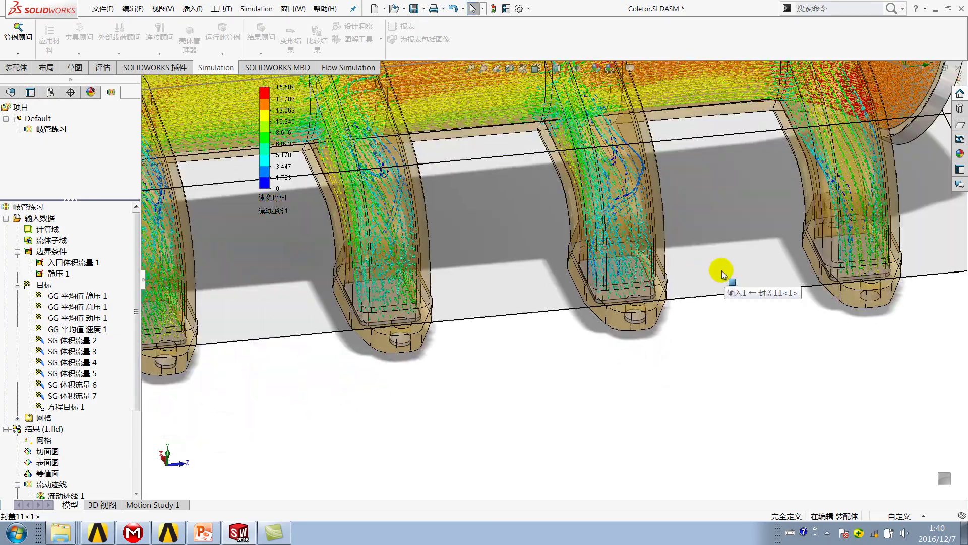
{"action": "scroll", "coordinate": [506, 188], "scroll_direction": "down", "scroll_amount": 1}
{"action": "scroll", "coordinate": [496, 194], "scroll_direction": "down", "scroll_amount": 2}
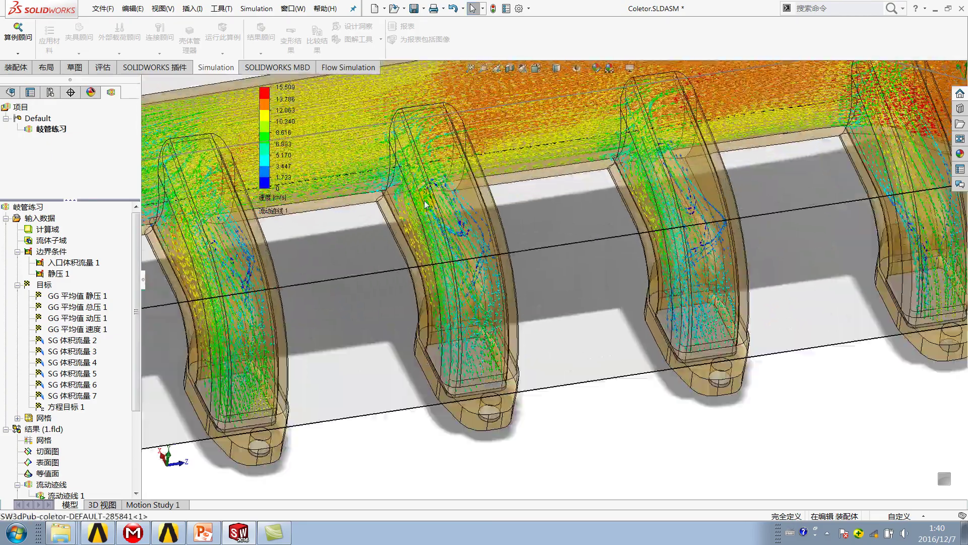
{"action": "scroll", "coordinate": [482, 201], "scroll_direction": "down", "scroll_amount": 2}
{"action": "scroll", "coordinate": [469, 211], "scroll_direction": "down", "scroll_amount": 1}
{"action": "scroll", "coordinate": [464, 207], "scroll_direction": "down", "scroll_amount": 2}
{"action": "scroll", "coordinate": [454, 199], "scroll_direction": "down", "scroll_amount": 1}
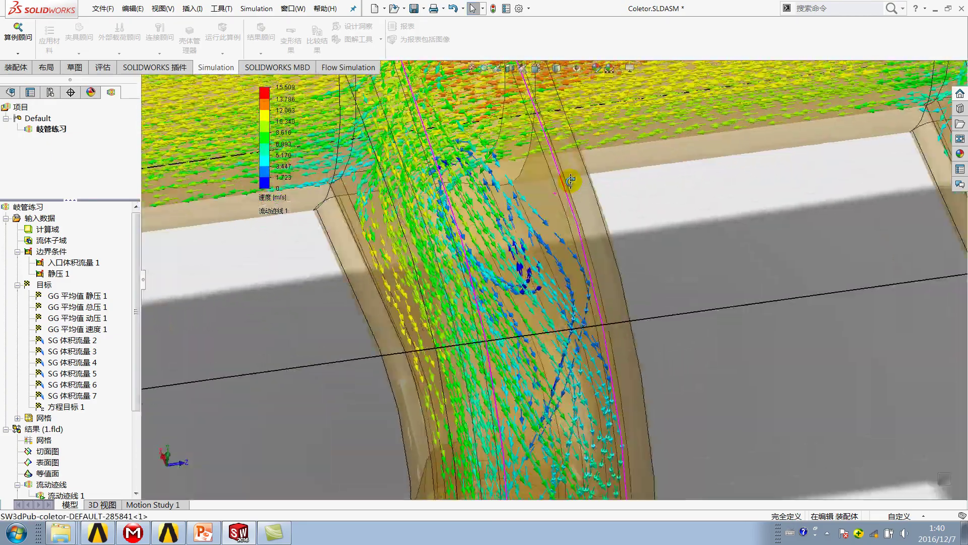
{"action": "scroll", "coordinate": [438, 191], "scroll_direction": "down", "scroll_amount": 1}
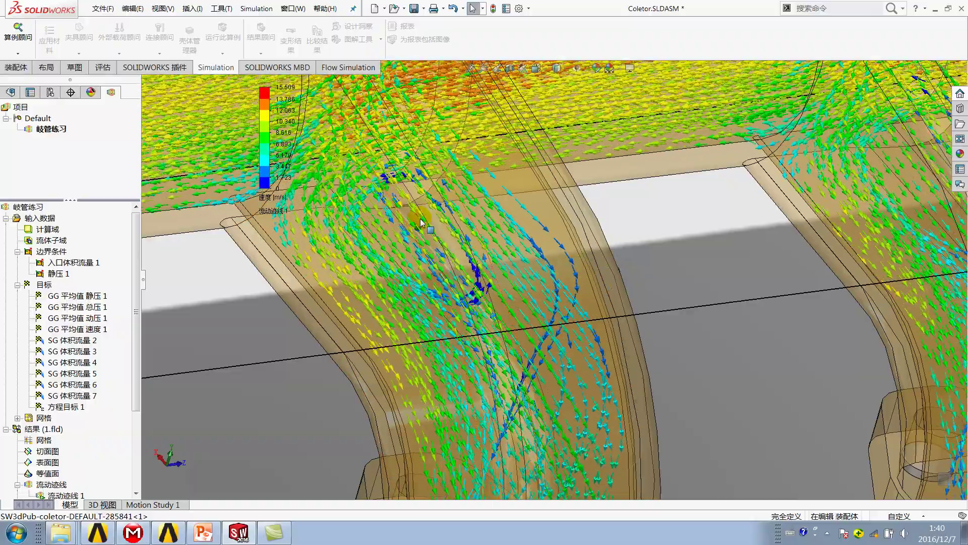
{"action": "scroll", "coordinate": [414, 218], "scroll_direction": "up", "scroll_amount": 3}
{"action": "scroll", "coordinate": [454, 222], "scroll_direction": "up", "scroll_amount": 2}
{"action": "scroll", "coordinate": [494, 224], "scroll_direction": "down", "scroll_amount": 1}
{"action": "mouse_move", "coordinate": [506, 226]}
{"action": "middle_mouse_down"}
{"action": "mouse_move", "coordinate": [493, 216]}
{"action": "mouse_move", "coordinate": [494, 197]}
{"action": "mouse_move", "coordinate": [512, 156]}
{"action": "mouse_move", "coordinate": [519, 218]}
{"action": "middle_mouse_up"}
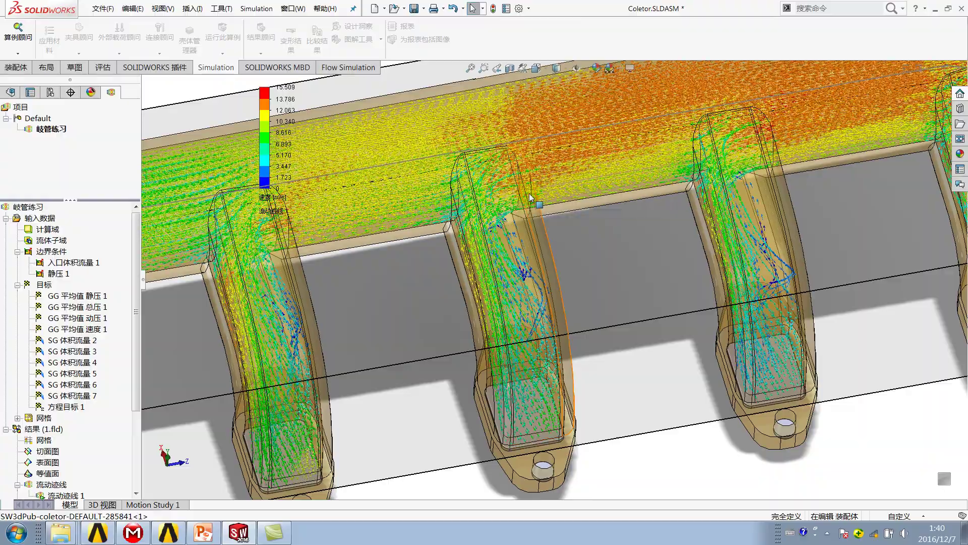
{"action": "scroll", "coordinate": [531, 197], "scroll_direction": "up", "scroll_amount": 3}
{"action": "scroll", "coordinate": [719, 213], "scroll_direction": "down", "scroll_amount": 2}
{"action": "scroll", "coordinate": [718, 213], "scroll_direction": "down", "scroll_amount": 1}
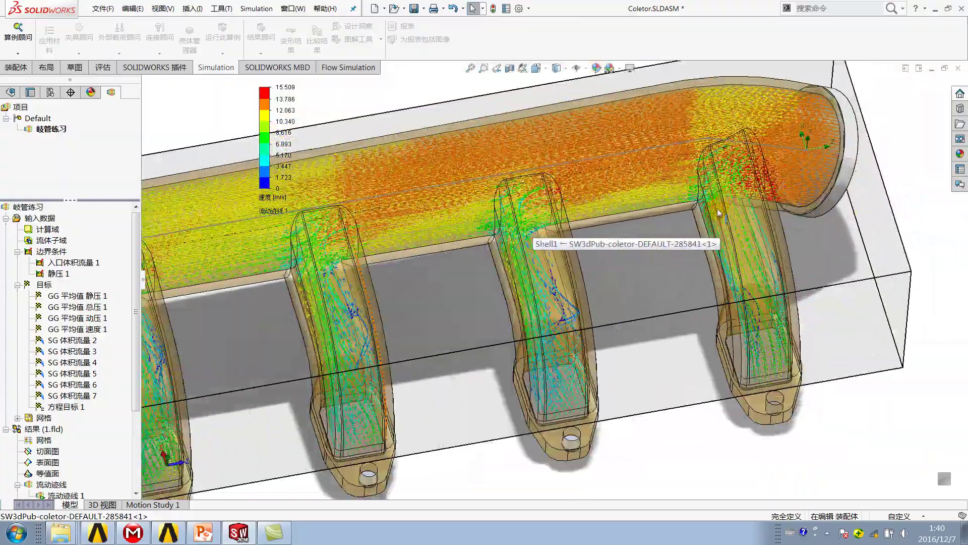
{"action": "scroll", "coordinate": [524, 245], "scroll_direction": "down", "scroll_amount": 2}
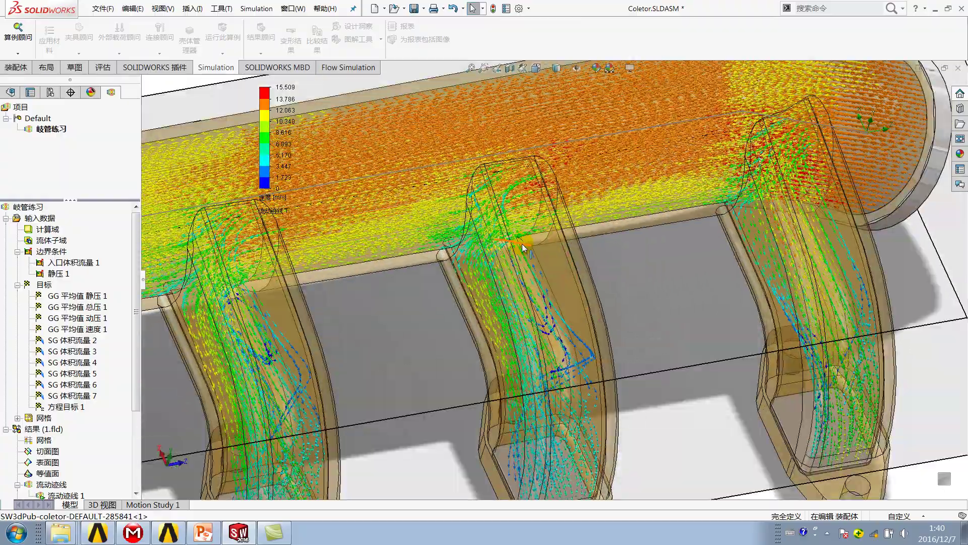
{"action": "scroll", "coordinate": [555, 263], "scroll_direction": "up", "scroll_amount": 3}
{"action": "scroll", "coordinate": [718, 226], "scroll_direction": "down", "scroll_amount": 2}
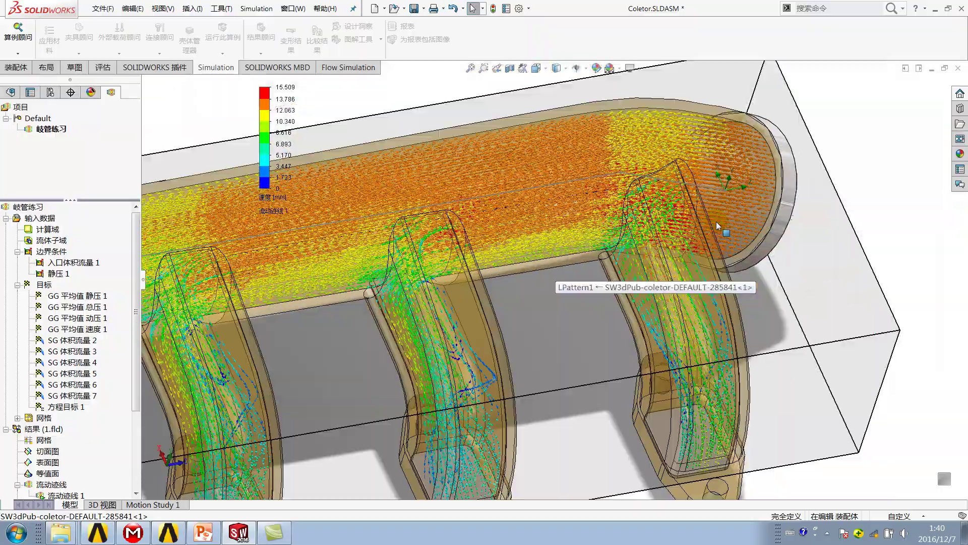
{"action": "scroll", "coordinate": [695, 223], "scroll_direction": "down", "scroll_amount": 1}
{"action": "scroll", "coordinate": [670, 225], "scroll_direction": "down", "scroll_amount": 1}
{"action": "scroll", "coordinate": [650, 227], "scroll_direction": "down", "scroll_amount": 1}
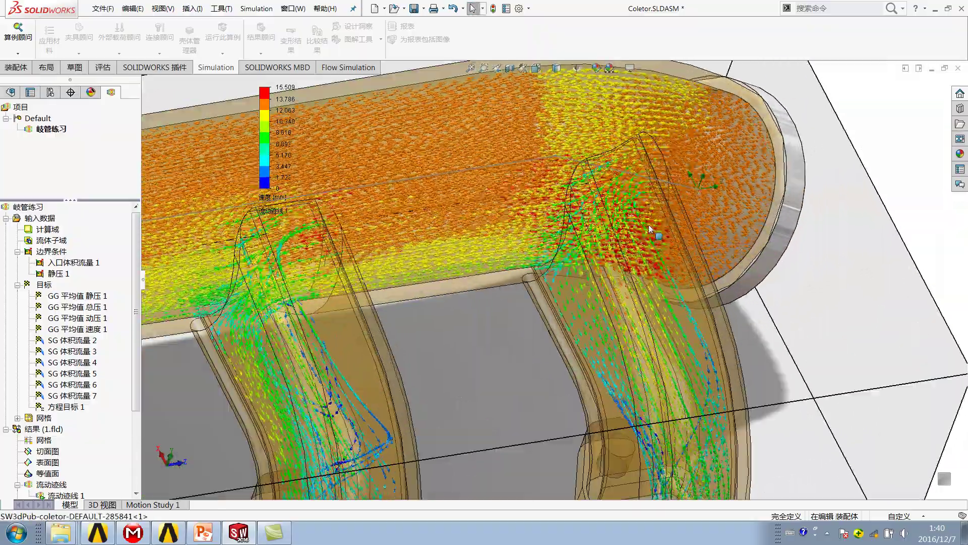
{"action": "middle_click_drag", "start_coordinate": [649, 228], "coordinate": [576, 262]}
{"action": "scroll", "coordinate": [569, 272], "scroll_direction": "up", "scroll_amount": 1}
{"action": "scroll", "coordinate": [573, 285], "scroll_direction": "up", "scroll_amount": 2}
{"action": "scroll", "coordinate": [565, 287], "scroll_direction": "up", "scroll_amount": 1}
{"action": "scroll", "coordinate": [555, 287], "scroll_direction": "up", "scroll_amount": 1}
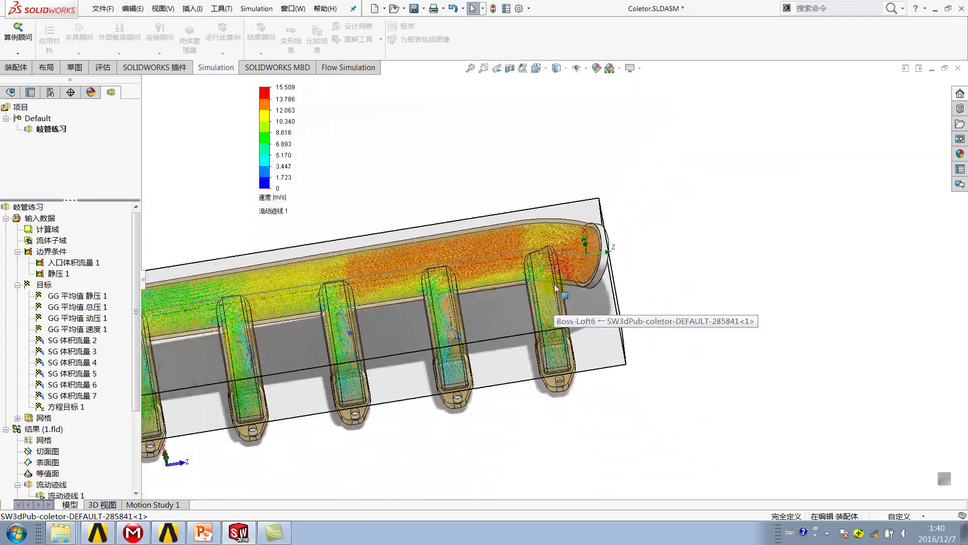
{"action": "middle_click_drag", "start_coordinate": [555, 287], "coordinate": [339, 343]}
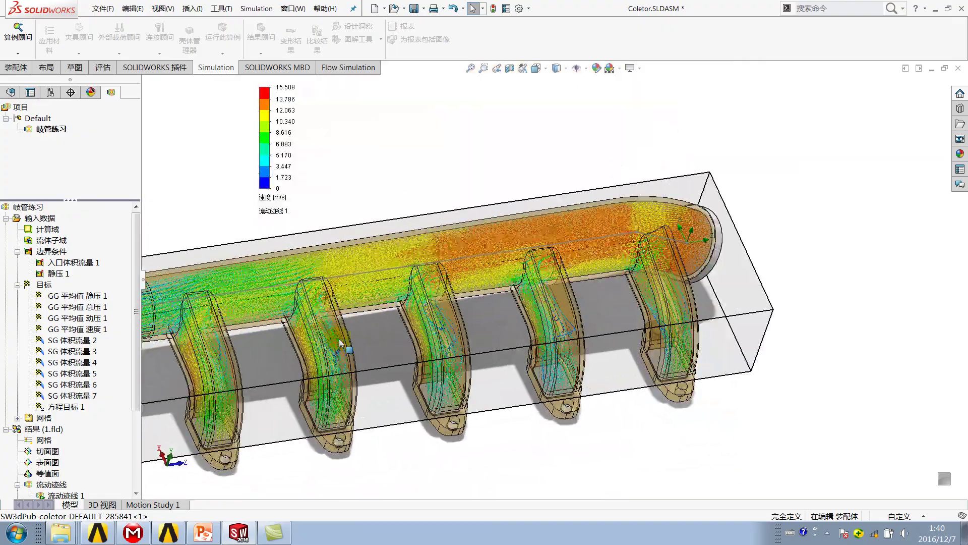
{"action": "scroll", "coordinate": [340, 330], "scroll_direction": "down", "scroll_amount": 3}
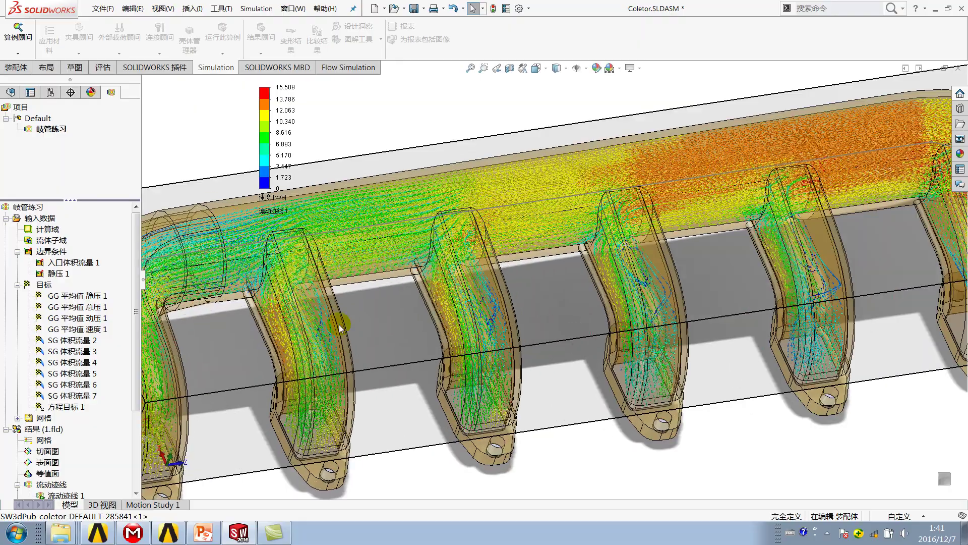
{"action": "scroll", "coordinate": [339, 328], "scroll_direction": "down", "scroll_amount": 2}
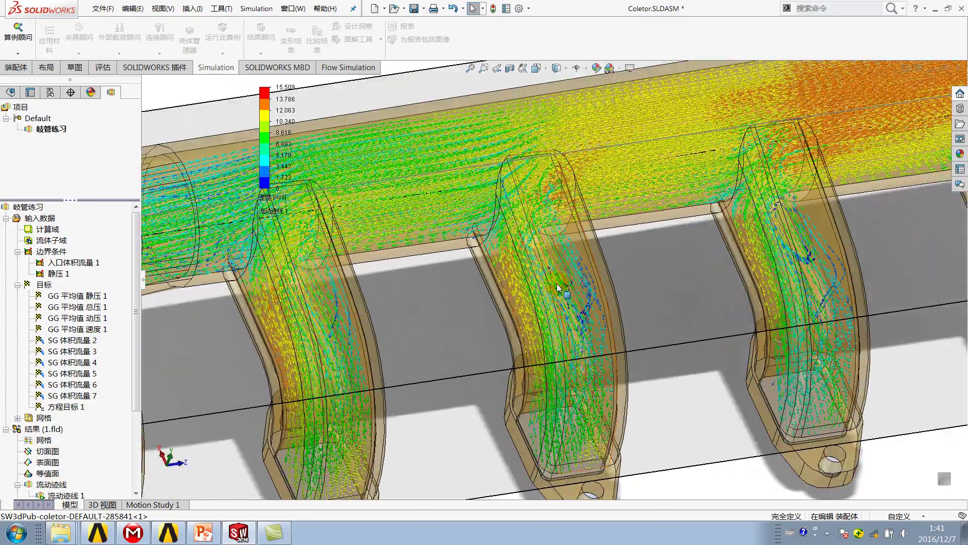
{"action": "scroll", "coordinate": [557, 303], "scroll_direction": "down", "scroll_amount": 2}
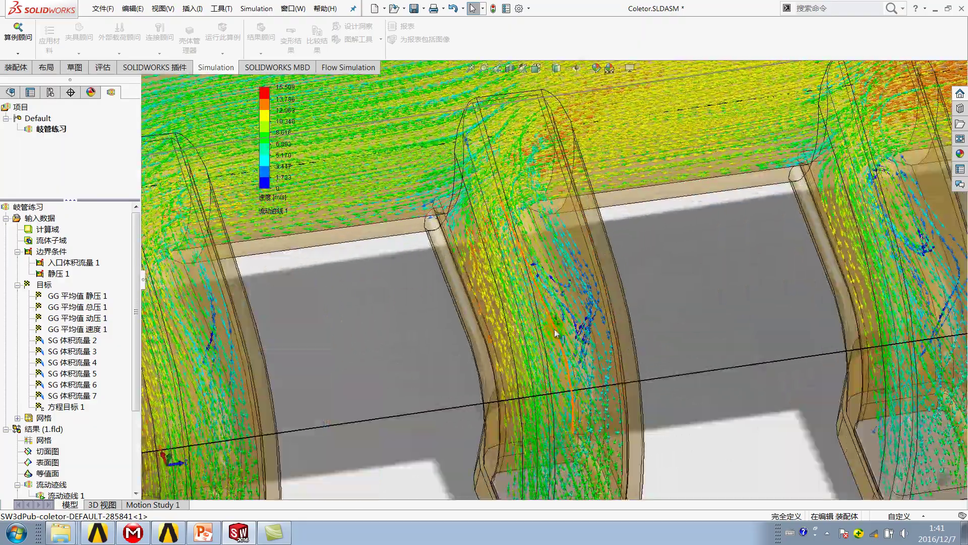
{"action": "scroll", "coordinate": [583, 322], "scroll_direction": "up", "scroll_amount": 1}
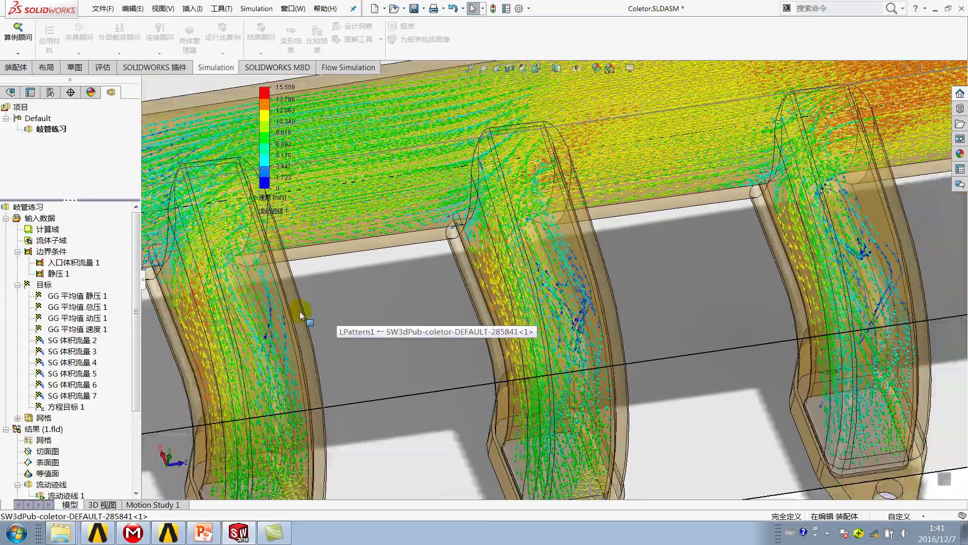
{"action": "scroll", "coordinate": [301, 315], "scroll_direction": "up", "scroll_amount": 2}
{"action": "scroll", "coordinate": [313, 318], "scroll_direction": "up", "scroll_amount": 2}
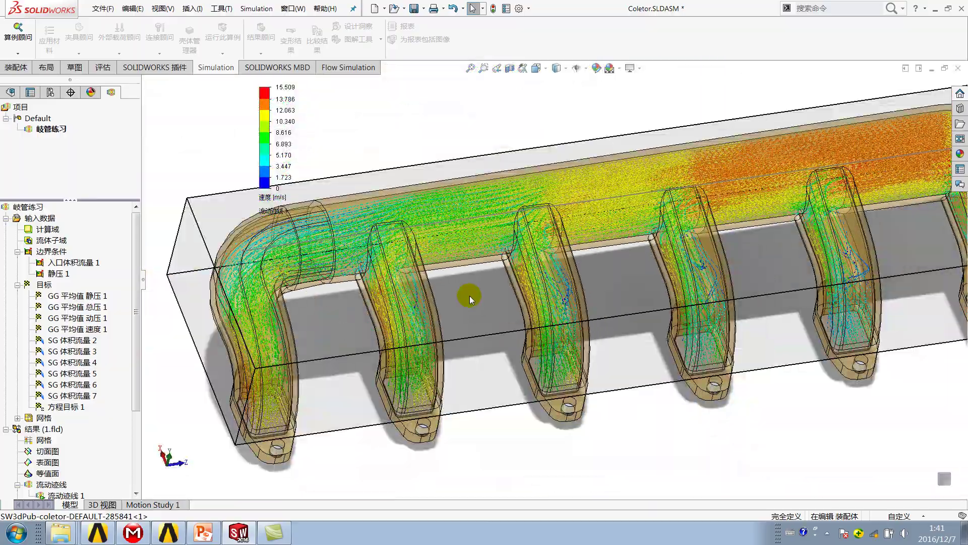
{"action": "scroll", "coordinate": [605, 276], "scroll_direction": "up", "scroll_amount": 2}
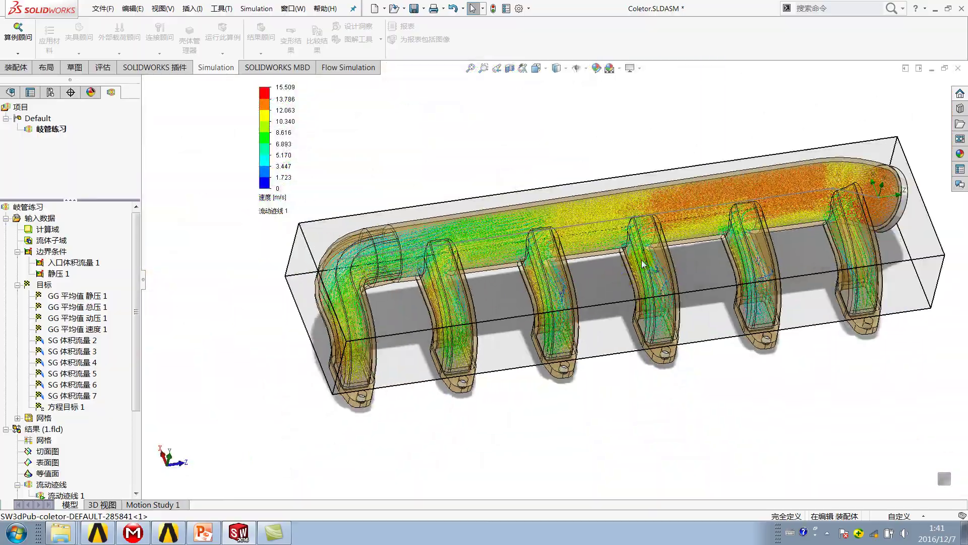
{"action": "scroll", "coordinate": [574, 275], "scroll_direction": "down", "scroll_amount": 2}
{"action": "scroll", "coordinate": [575, 277], "scroll_direction": "down", "scroll_amount": 2}
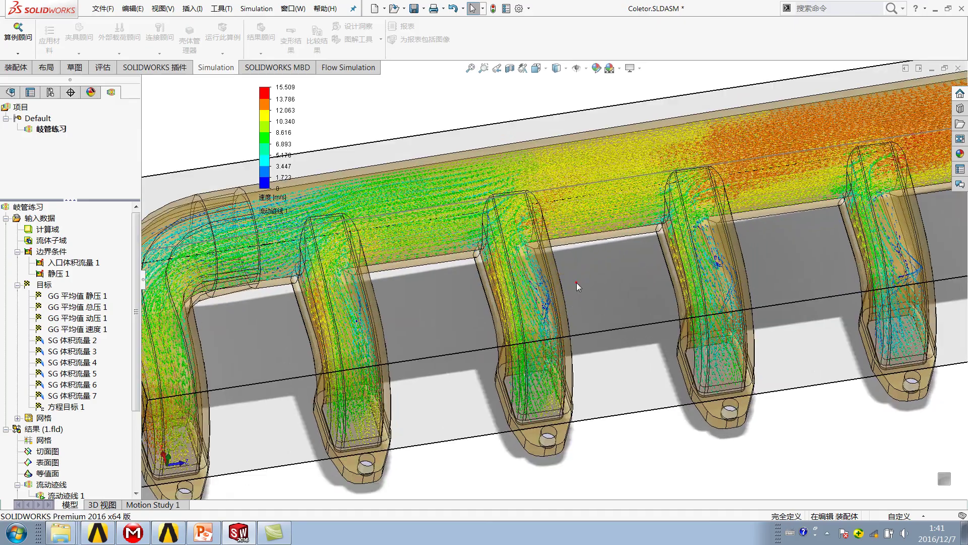
{"action": "left_click", "coordinate": [576, 282]}
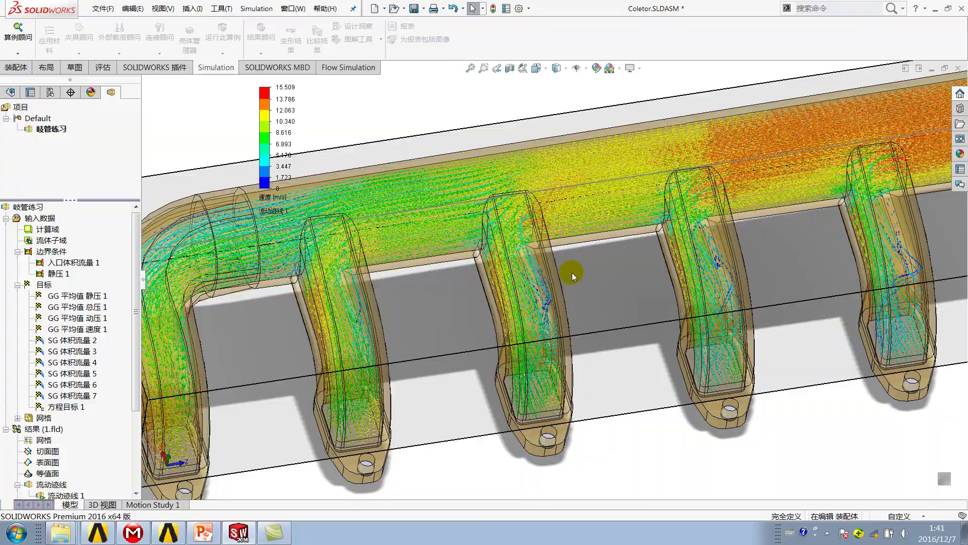
{"action": "scroll", "coordinate": [535, 404], "scroll_direction": "down", "scroll_amount": 4}
{"action": "scroll", "coordinate": [524, 400], "scroll_direction": "up", "scroll_amount": 2}
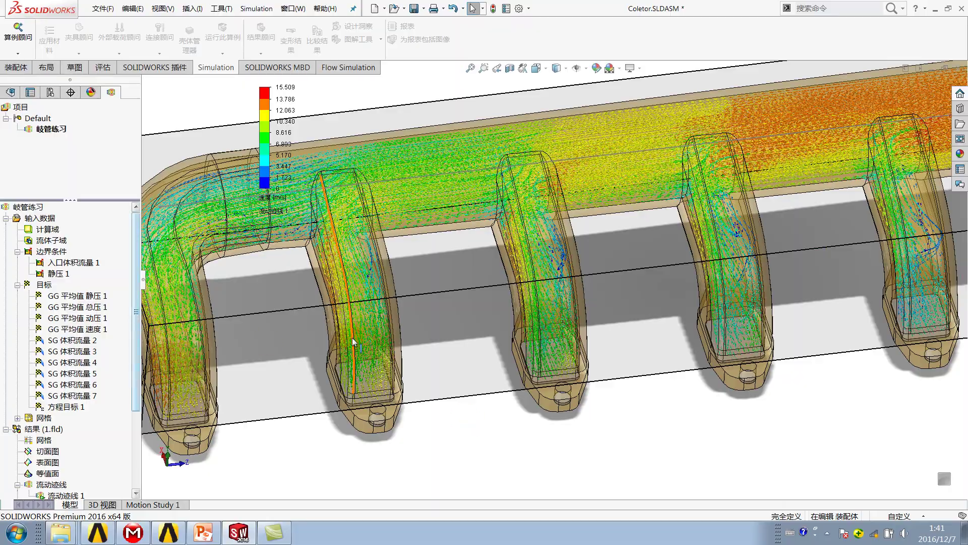
{"action": "scroll", "coordinate": [352, 338], "scroll_direction": "up", "scroll_amount": 5}
{"action": "middle_click_drag", "start_coordinate": [352, 338], "coordinate": [411, 288]}
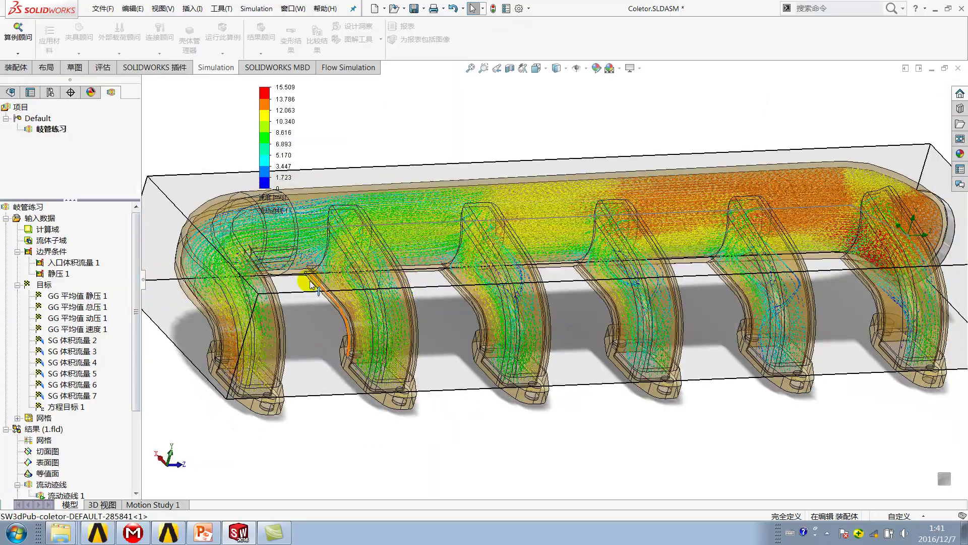
{"action": "left_click", "coordinate": [207, 533]}
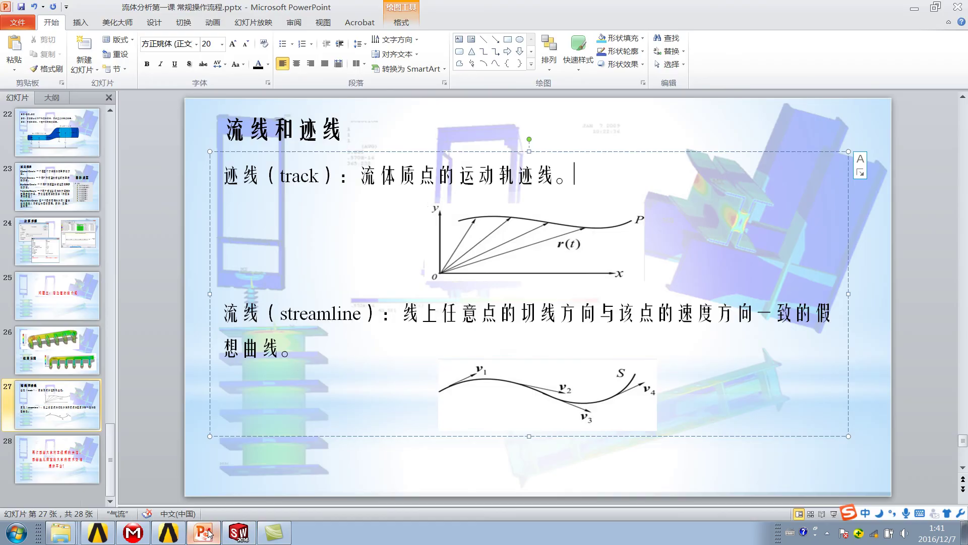
{"action": "left_click", "coordinate": [88, 327]}
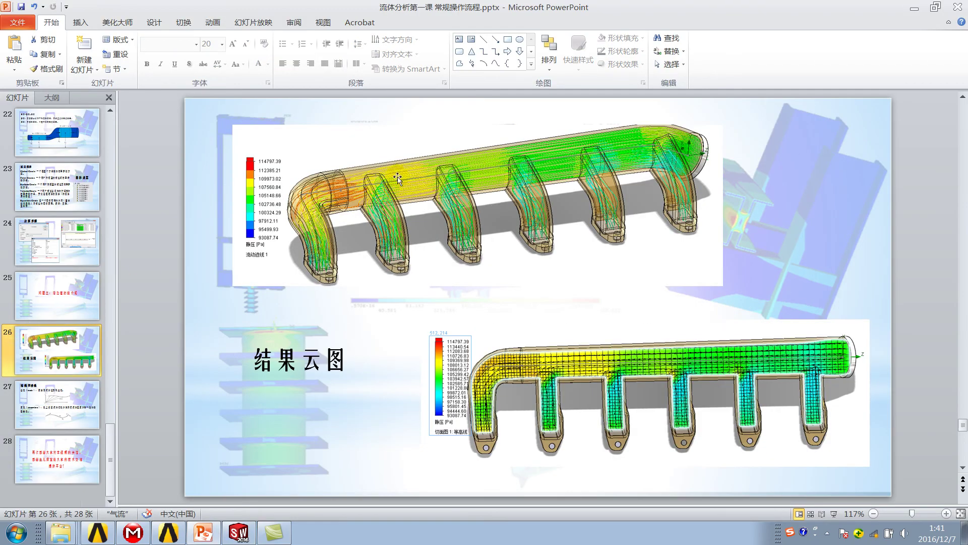
{"action": "left_click", "coordinate": [386, 254]}
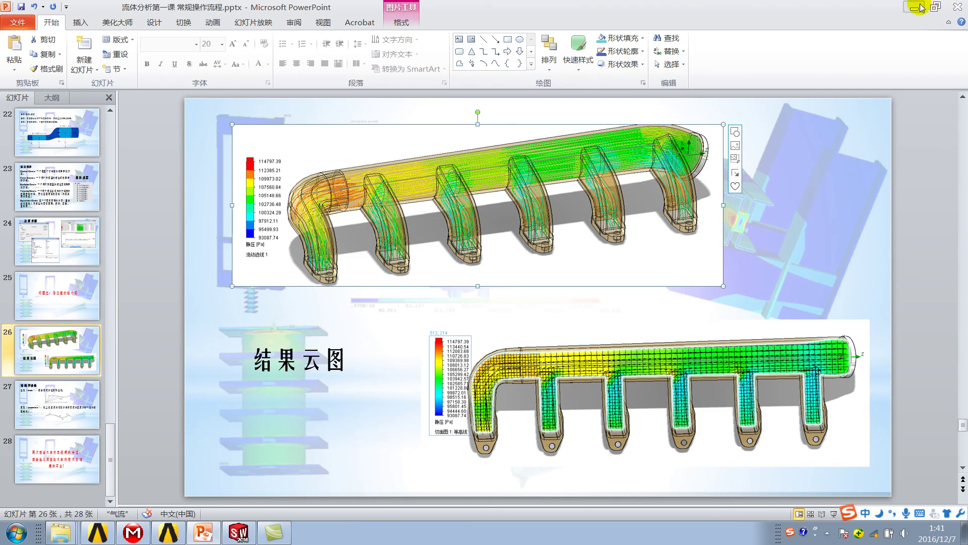
{"action": "left_click", "coordinate": [914, 7]}
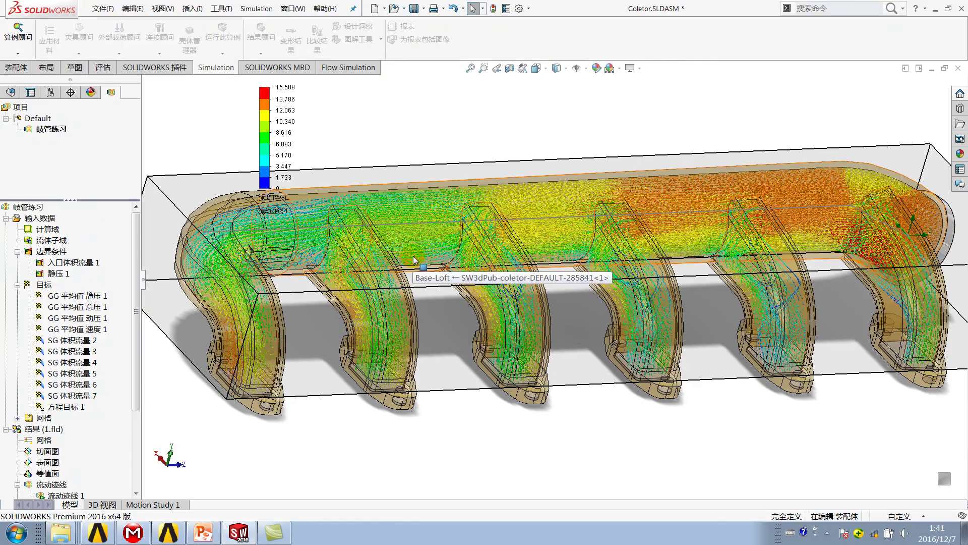
Play and then stop the 流动迹线 1 trajectory animation
{"action": "middle_click_drag", "start_coordinate": [414, 260], "coordinate": [397, 112]}
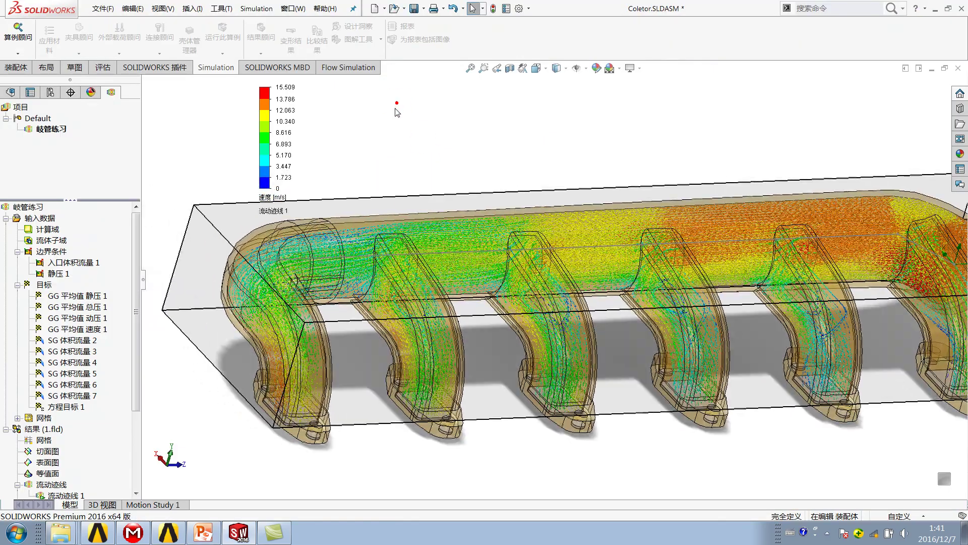
{"action": "left_click_drag", "start_coordinate": [134, 350], "coordinate": [150, 396]}
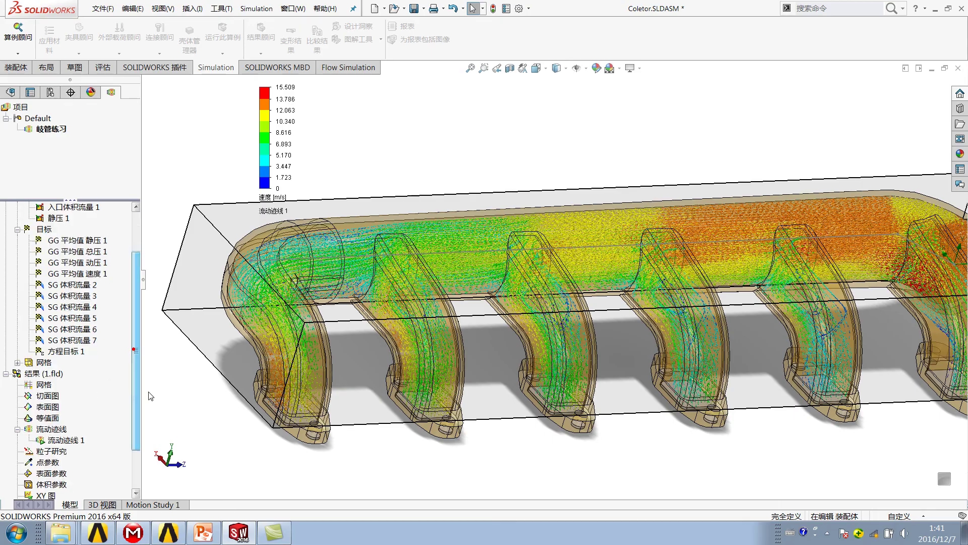
{"action": "left_click", "coordinate": [620, 402]}
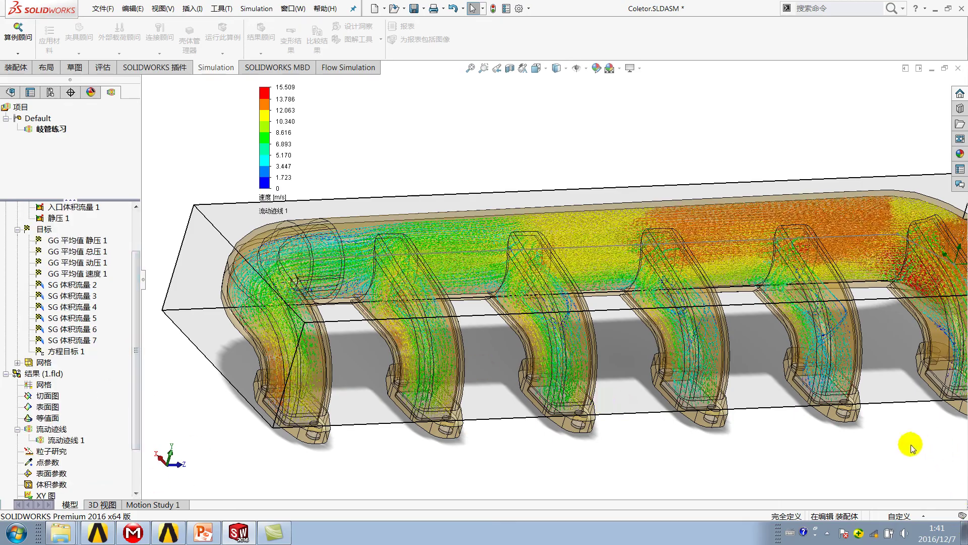
{"action": "right_click", "coordinate": [67, 441]}
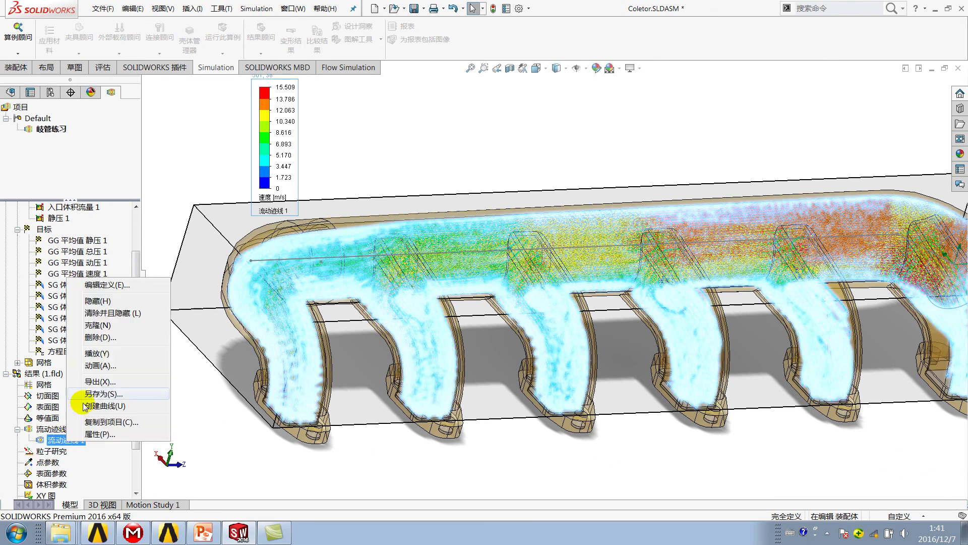
{"action": "left_click", "coordinate": [98, 353]}
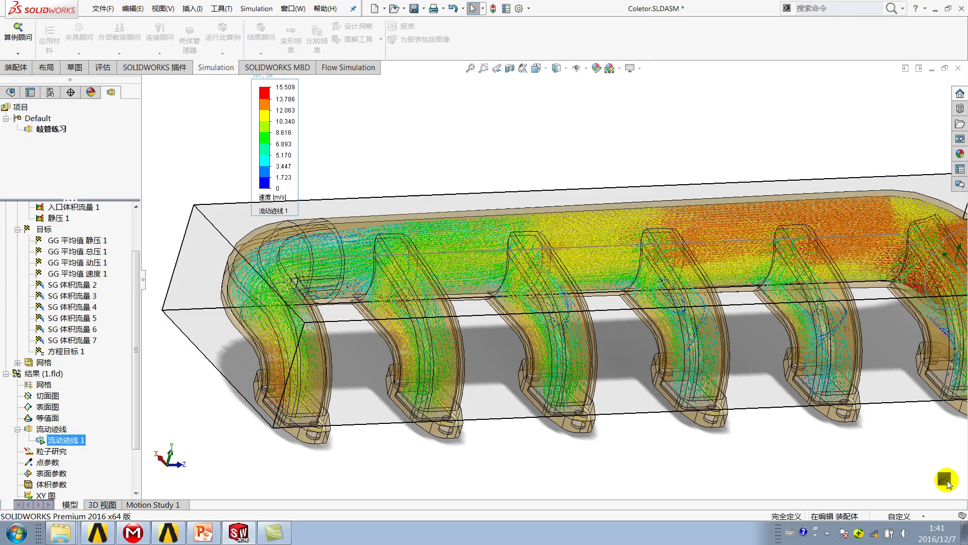
{"action": "right_click", "coordinate": [66, 440]}
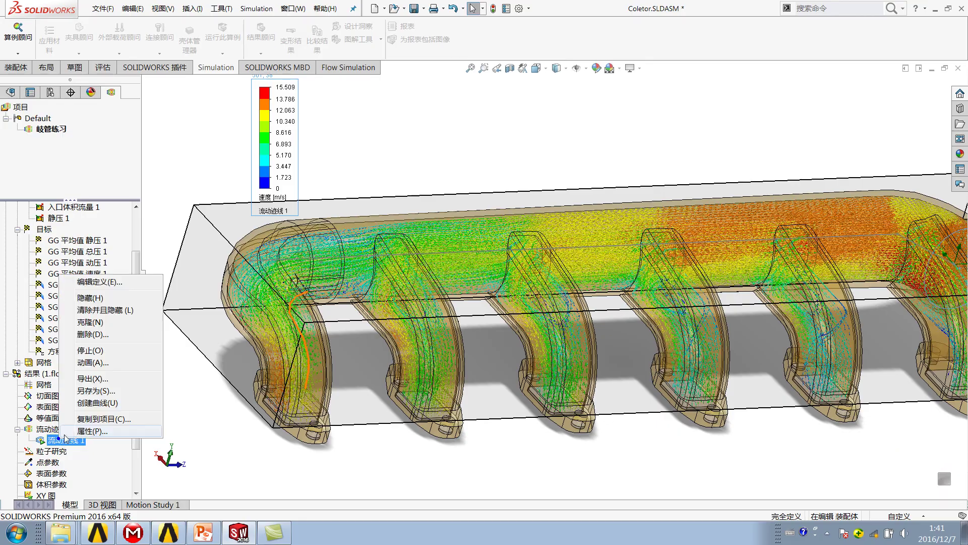
{"action": "left_click", "coordinate": [95, 348]}
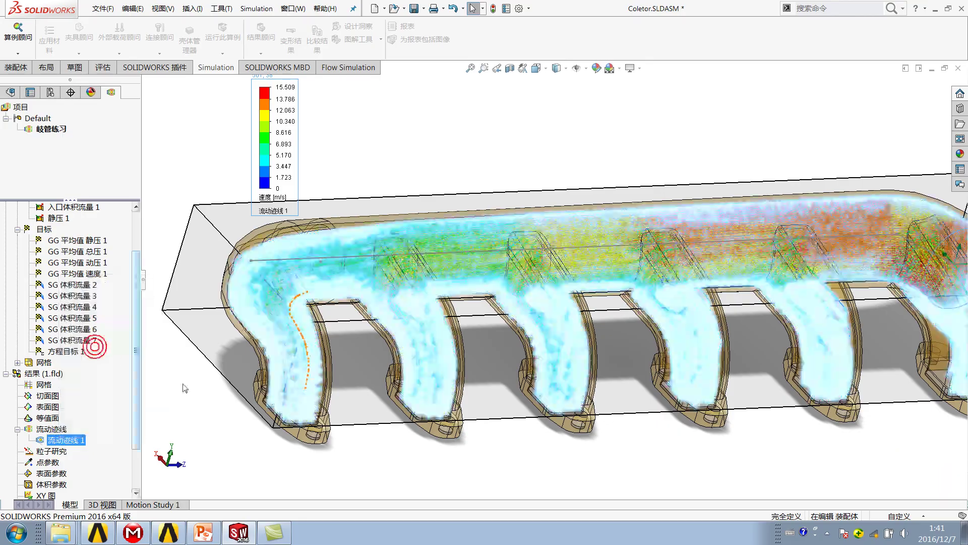
Hide the 流动迹线 1 trajectory plot and its legend
{"action": "middle_click_drag", "start_coordinate": [404, 312], "coordinate": [385, 329]}
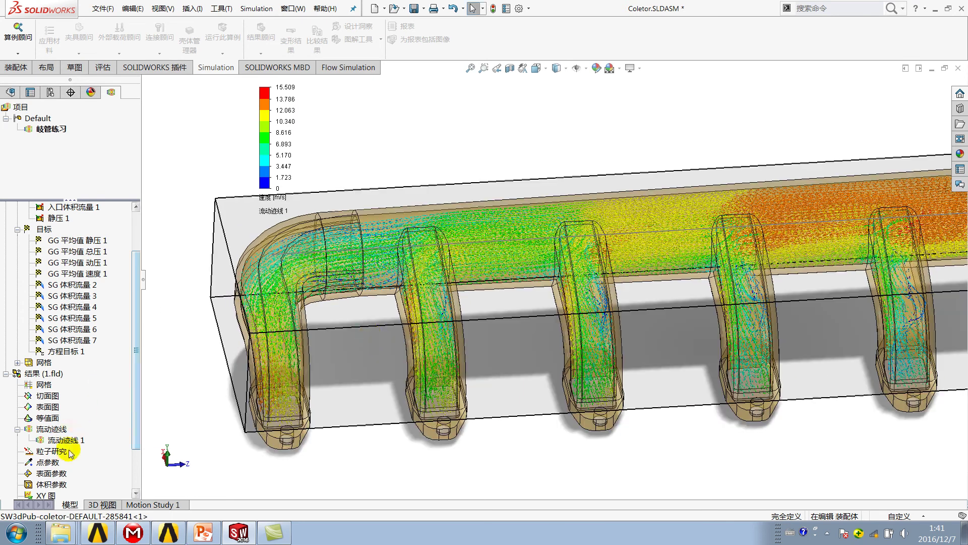
{"action": "right_click", "coordinate": [76, 441]}
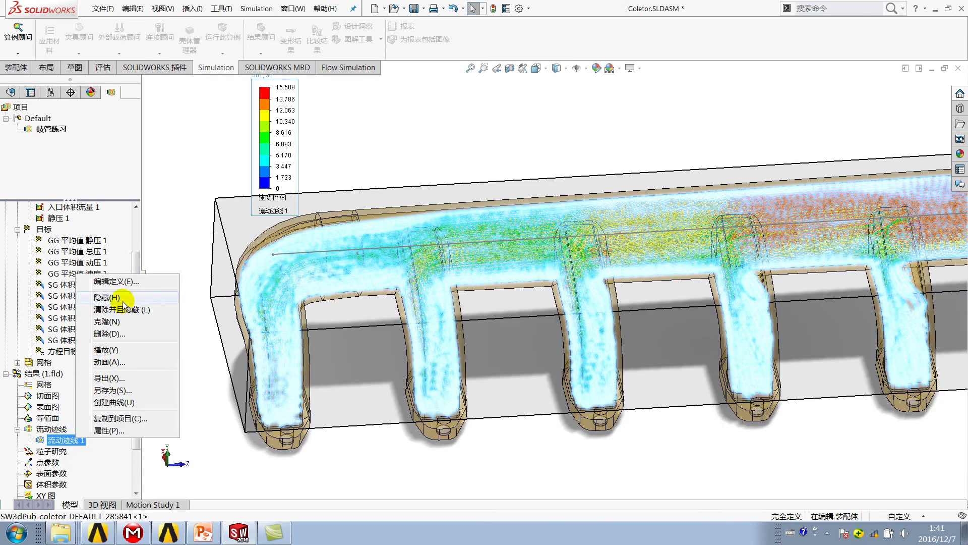
{"action": "left_click", "coordinate": [124, 301]}
{"action": "mouse_move", "coordinate": [304, 291]}
{"action": "middle_mouse_down"}
{"action": "mouse_move", "coordinate": [391, 264]}
{"action": "mouse_move", "coordinate": [364, 282]}
{"action": "middle_mouse_up"}
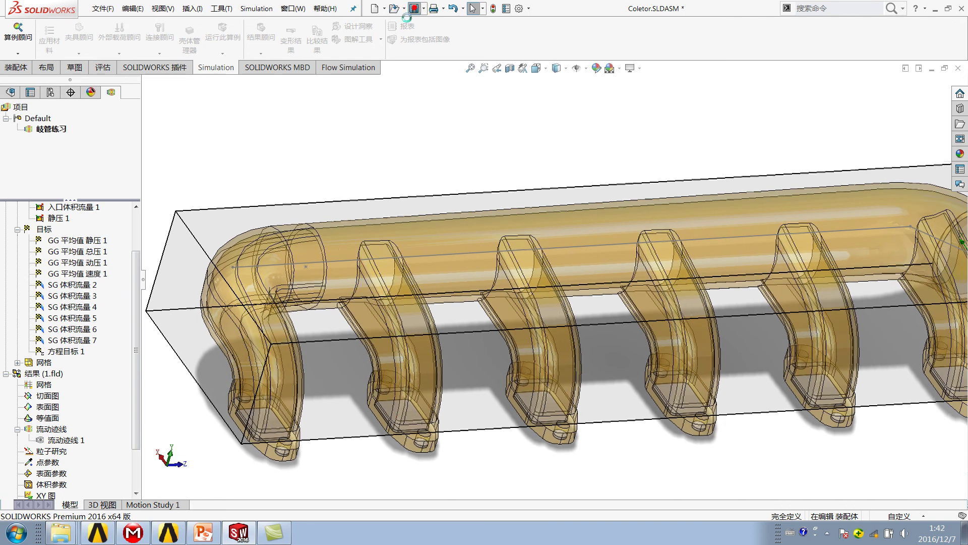
{"action": "right_click", "coordinate": [71, 441]}
Check the reference result-image slide, then return to the Front-plane velocity cut plot setup
{"action": "left_click", "coordinate": [277, 168]}
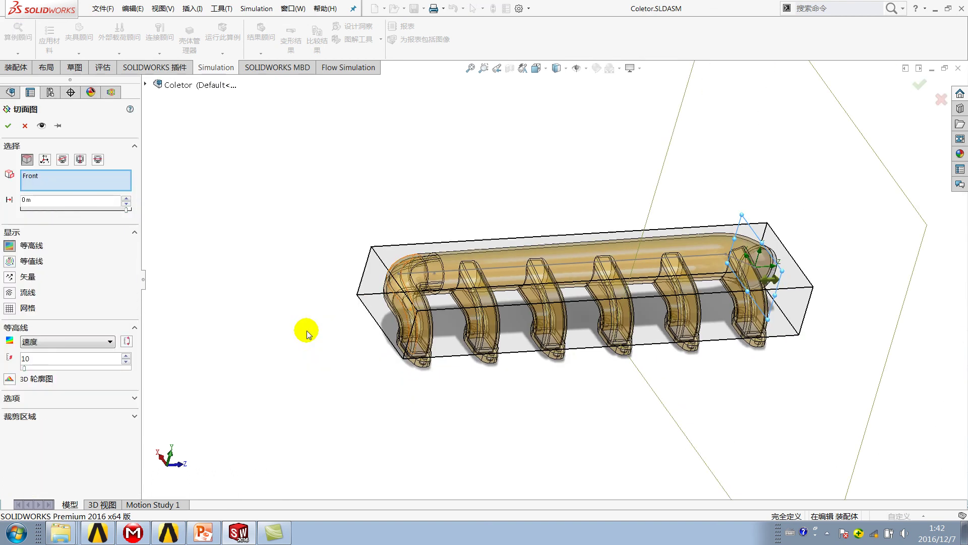
{"action": "middle_click_drag", "start_coordinate": [522, 299], "coordinate": [511, 306]}
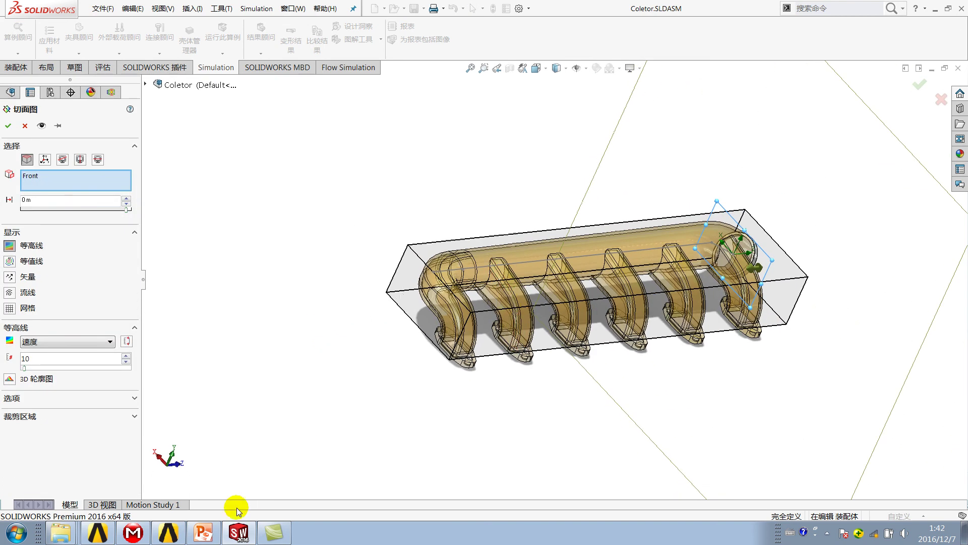
{"action": "left_click", "coordinate": [208, 532]}
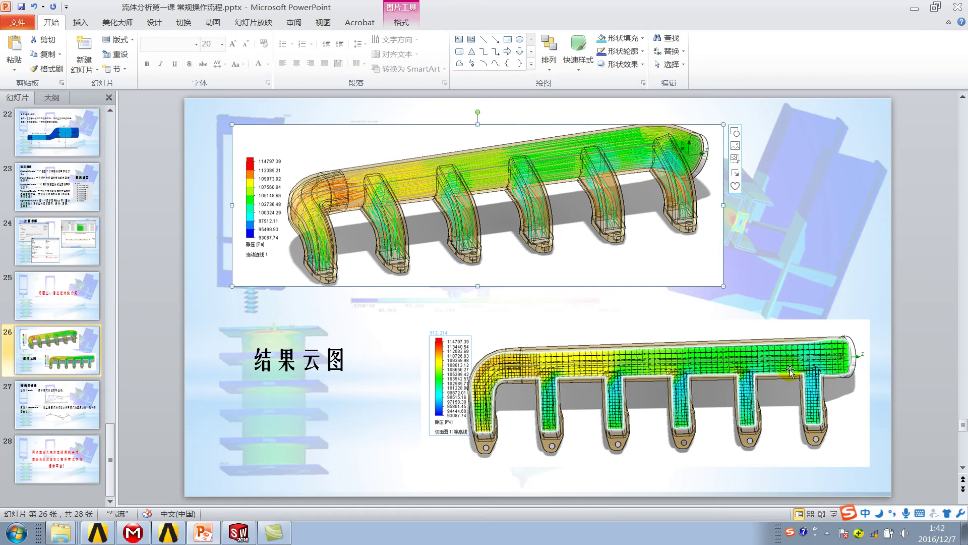
{"action": "left_click", "coordinate": [915, 9]}
Create a velocity contour cut plot on the Top plane, offset 0.0183659437 m, at 10 levels
{"action": "middle_click_drag", "start_coordinate": [579, 248], "coordinate": [648, 233]}
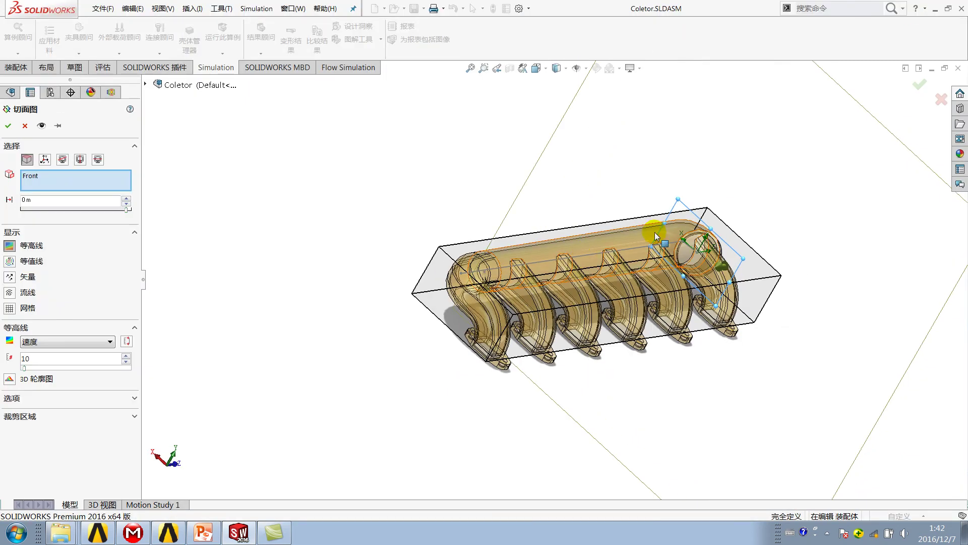
{"action": "left_click", "coordinate": [28, 173]}
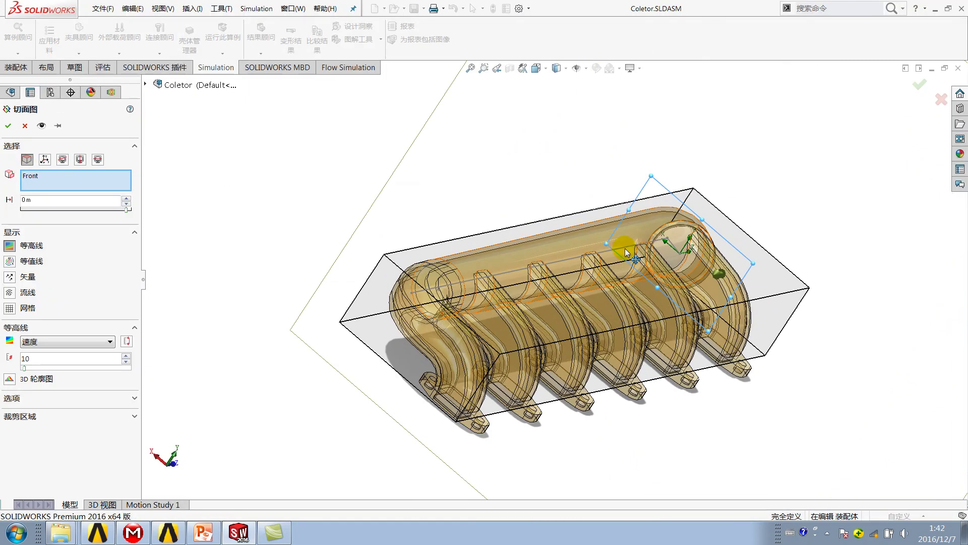
{"action": "left_click", "coordinate": [72, 179]}
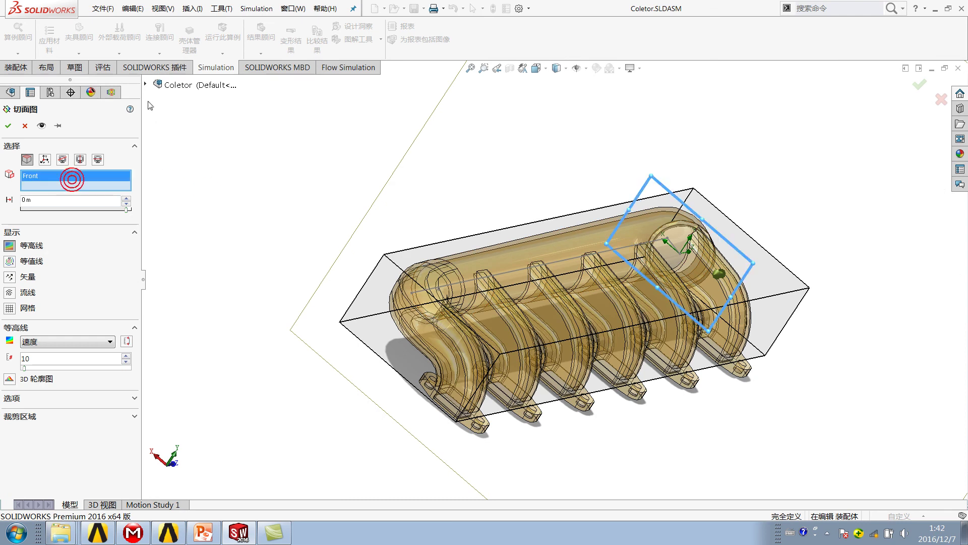
{"action": "left_click", "coordinate": [145, 84]}
{"action": "left_click", "coordinate": [181, 156]}
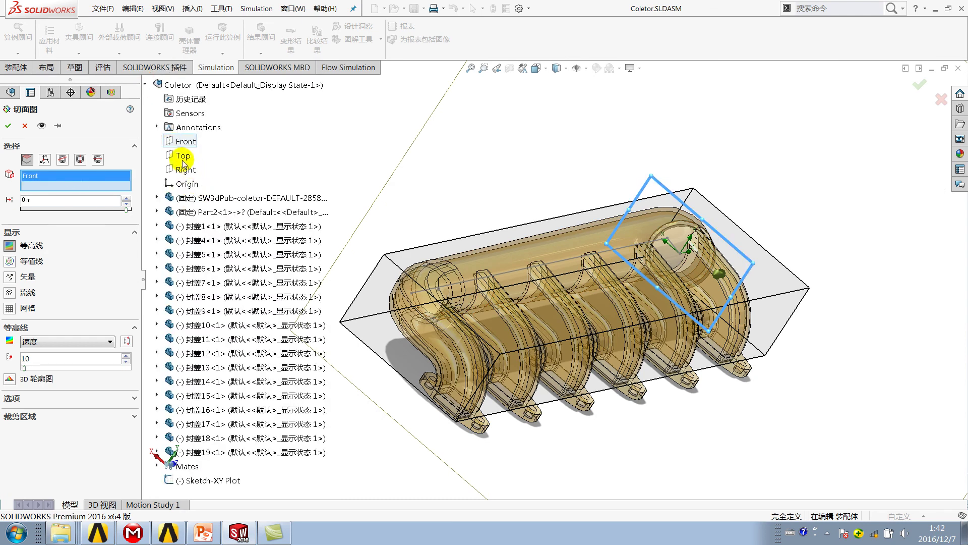
{"action": "mouse_move", "coordinate": [575, 222]}
{"action": "middle_mouse_down"}
{"action": "mouse_move", "coordinate": [594, 206]}
{"action": "mouse_move", "coordinate": [580, 228]}
{"action": "middle_mouse_up"}
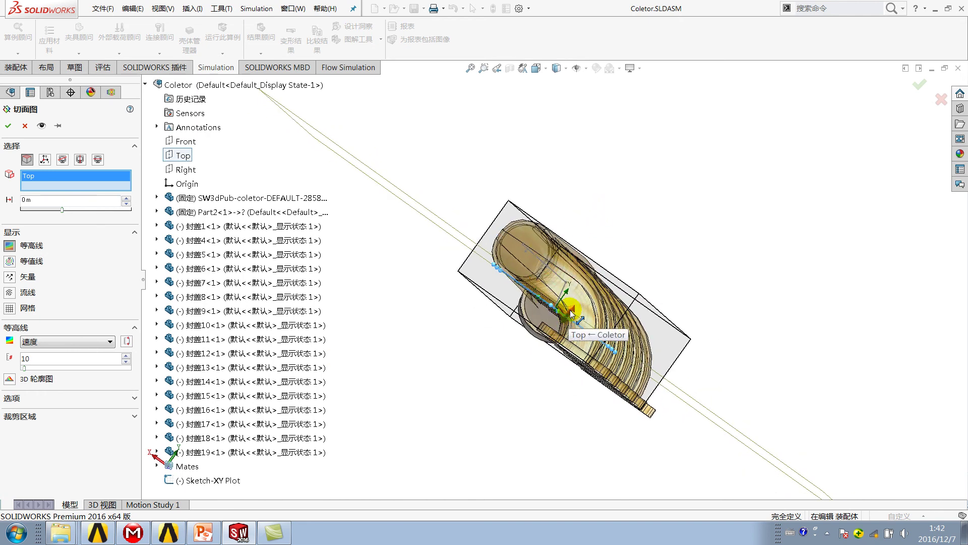
{"action": "left_click_drag", "start_coordinate": [572, 310], "coordinate": [579, 300]}
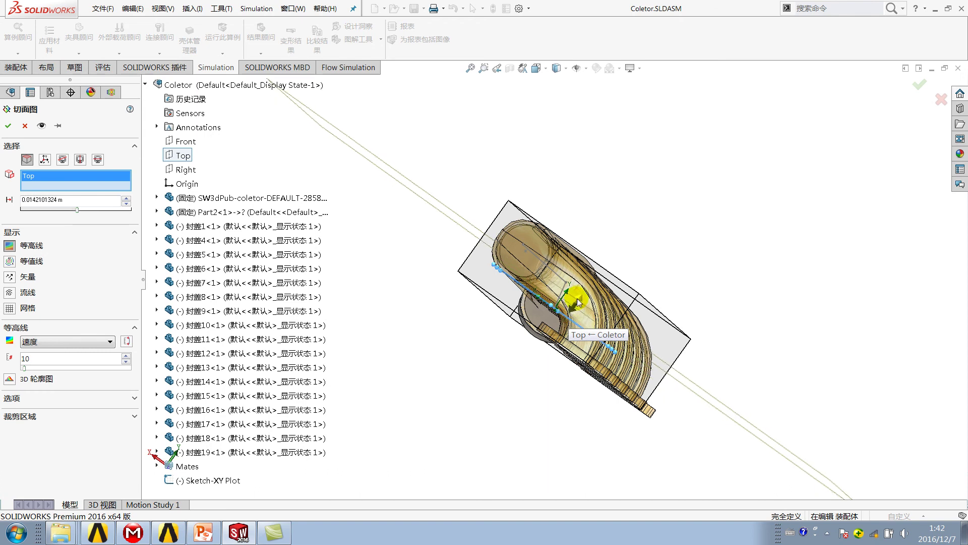
{"action": "mouse_move", "coordinate": [639, 262]}
{"action": "middle_mouse_down"}
{"action": "mouse_move", "coordinate": [599, 301]}
{"action": "mouse_move", "coordinate": [575, 264]}
{"action": "mouse_move", "coordinate": [537, 301]}
{"action": "mouse_move", "coordinate": [501, 282]}
{"action": "middle_mouse_up"}
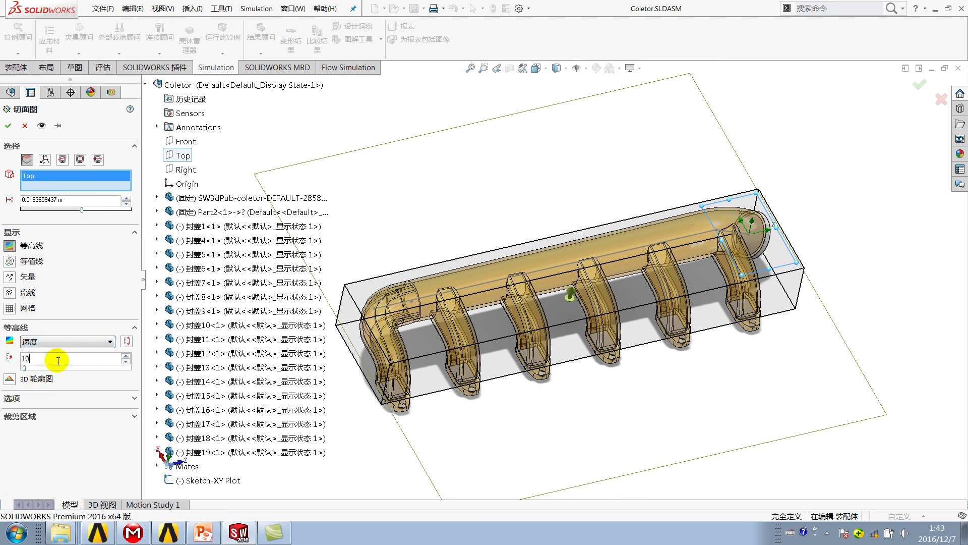
{"action": "left_click", "coordinate": [8, 126]}
Enable isolines in cut plot 切面图 1's definition
{"action": "scroll", "coordinate": [537, 298], "scroll_direction": "down", "scroll_amount": 3}
{"action": "scroll", "coordinate": [537, 298], "scroll_direction": "up", "scroll_amount": 3}
{"action": "scroll", "coordinate": [517, 273], "scroll_direction": "down", "scroll_amount": 1}
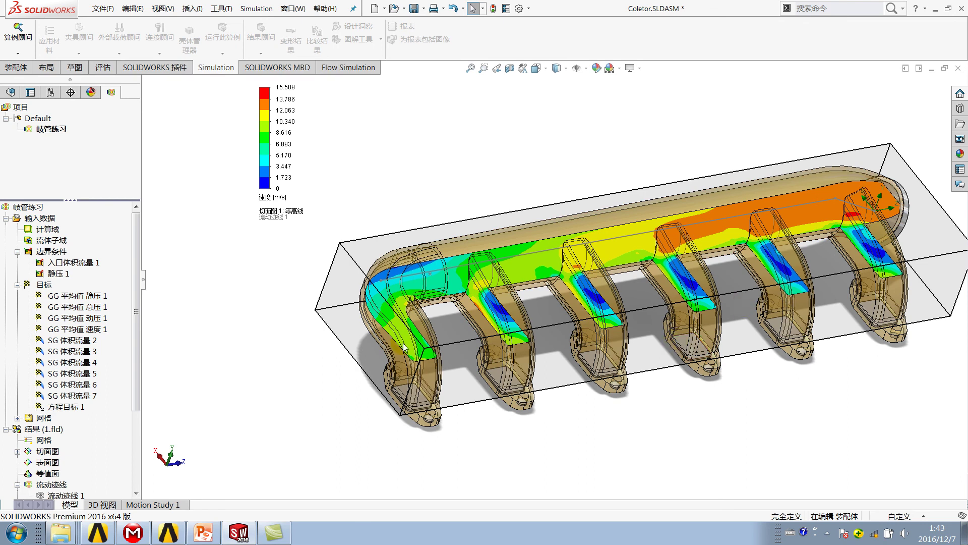
{"action": "left_click", "coordinate": [18, 451]}
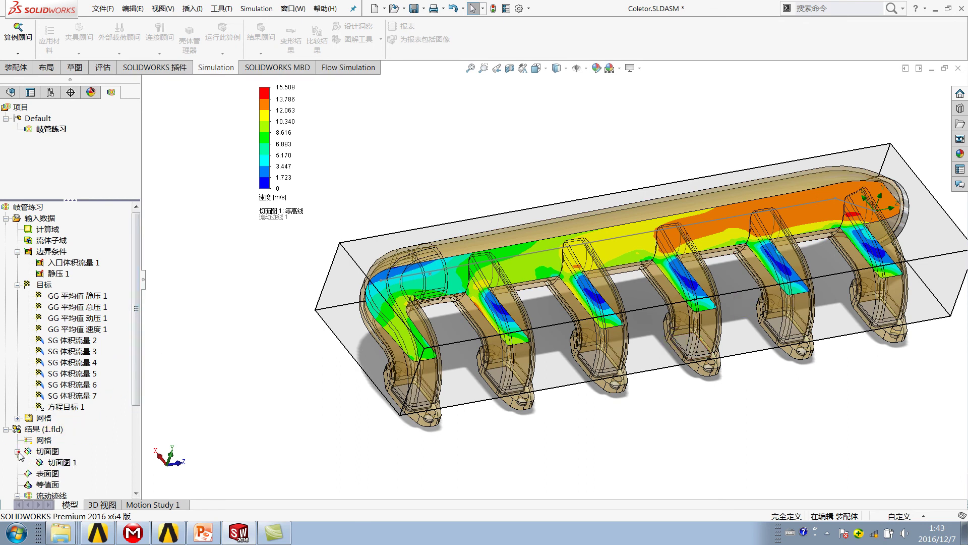
{"action": "left_click", "coordinate": [50, 462]}
{"action": "right_click", "coordinate": [50, 462]}
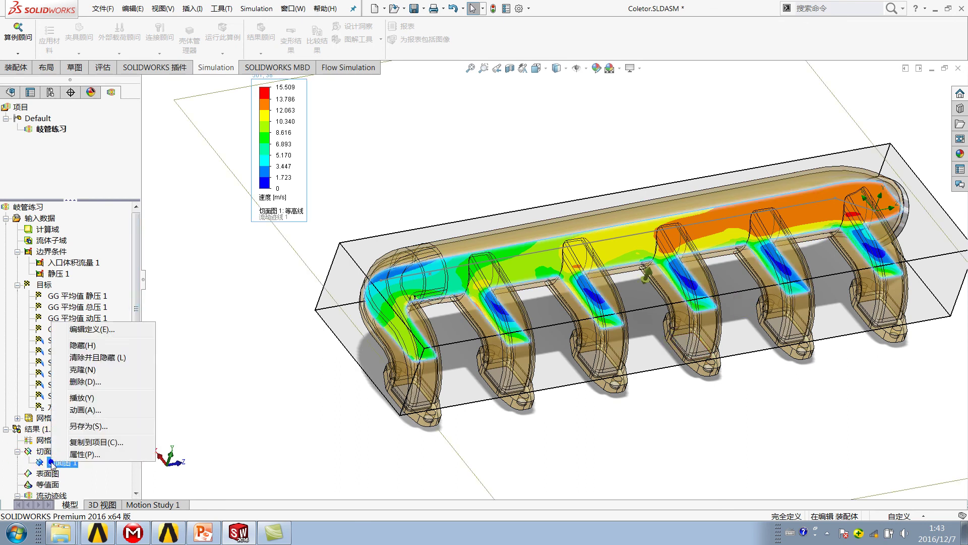
{"action": "left_click", "coordinate": [109, 329]}
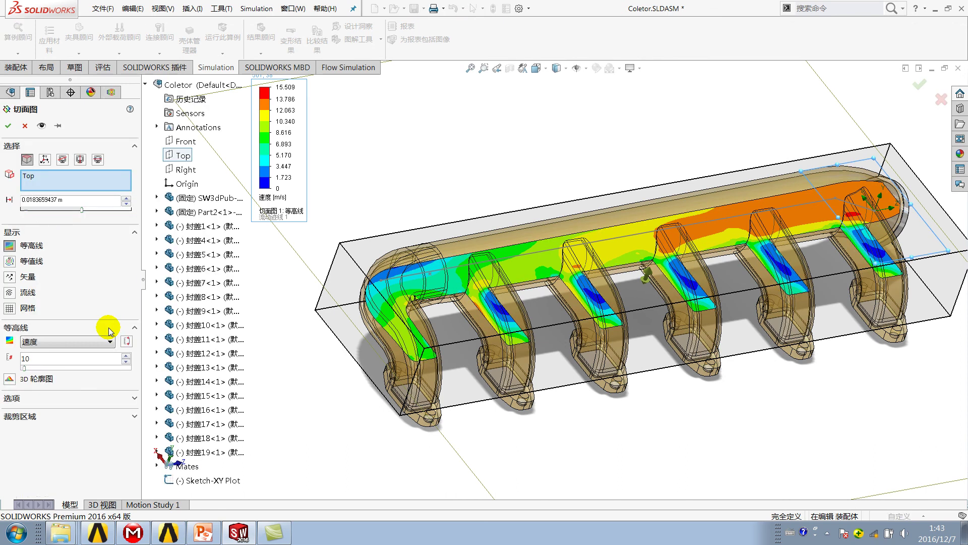
{"action": "left_click", "coordinate": [10, 260]}
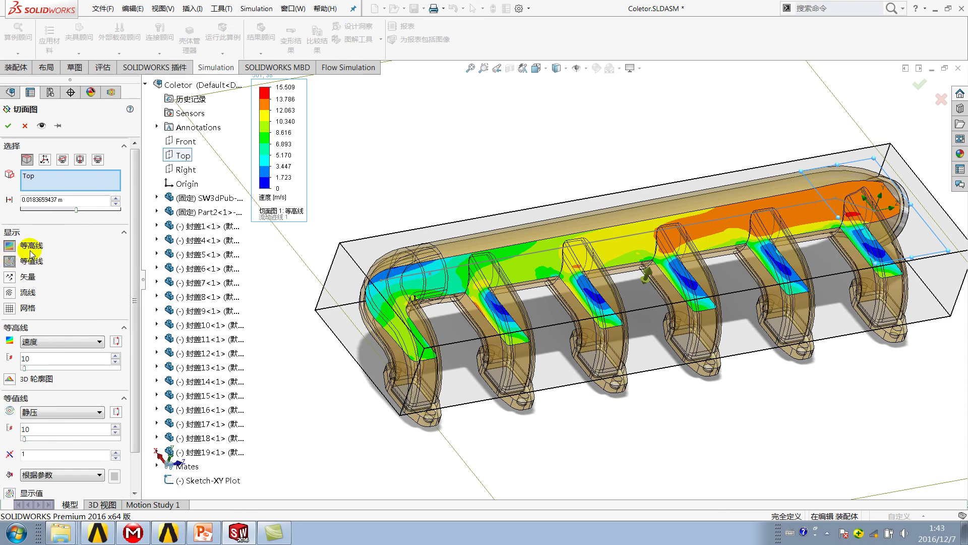
Turn off the velocity contours so only static-pressure isolines remain, with the manifold fitted to view
{"action": "scroll", "coordinate": [648, 244], "scroll_direction": "down", "scroll_amount": 2}
{"action": "scroll", "coordinate": [648, 243], "scroll_direction": "down", "scroll_amount": 3}
{"action": "scroll", "coordinate": [648, 244], "scroll_direction": "down", "scroll_amount": 2}
{"action": "key", "text": "f"}
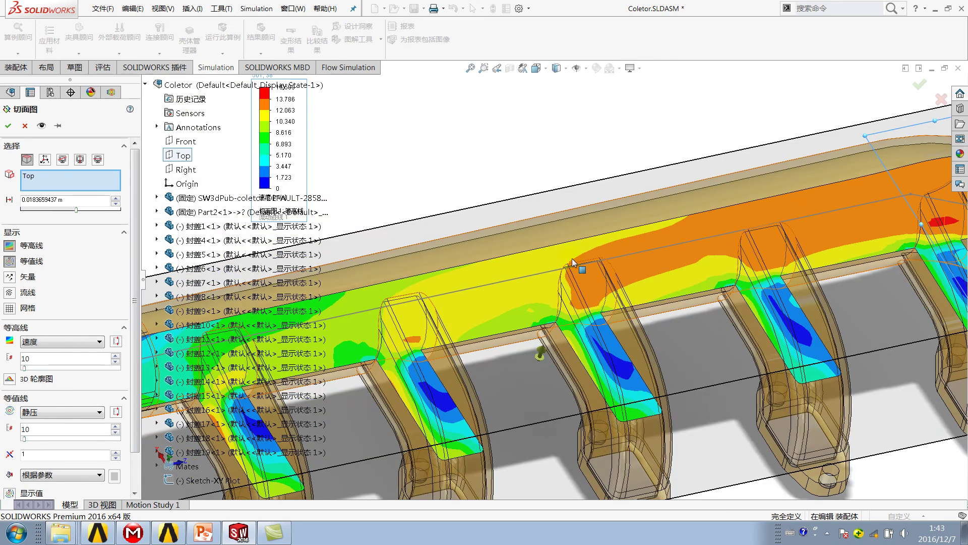
{"action": "left_click", "coordinate": [10, 246]}
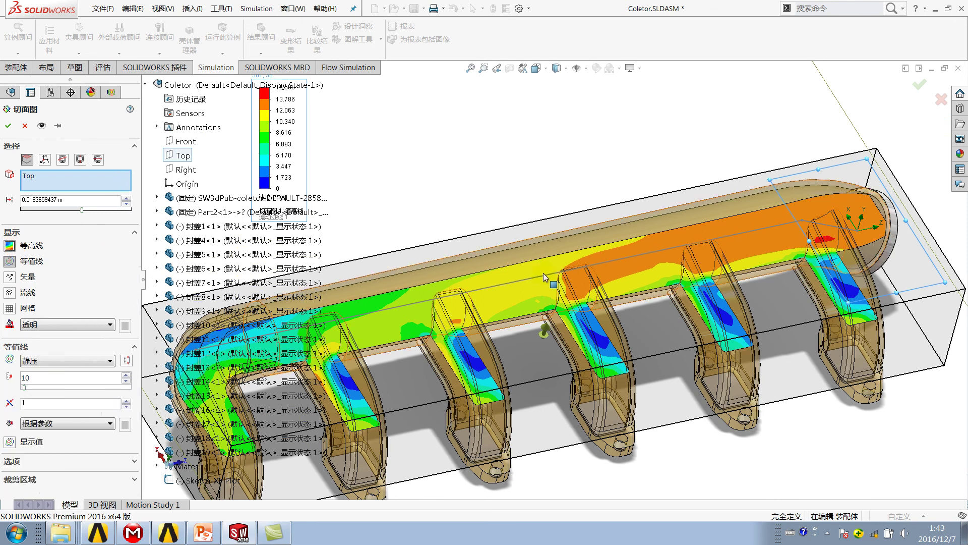
{"action": "left_click", "coordinate": [8, 126]}
{"action": "scroll", "coordinate": [571, 315], "scroll_direction": "down", "scroll_amount": 4}
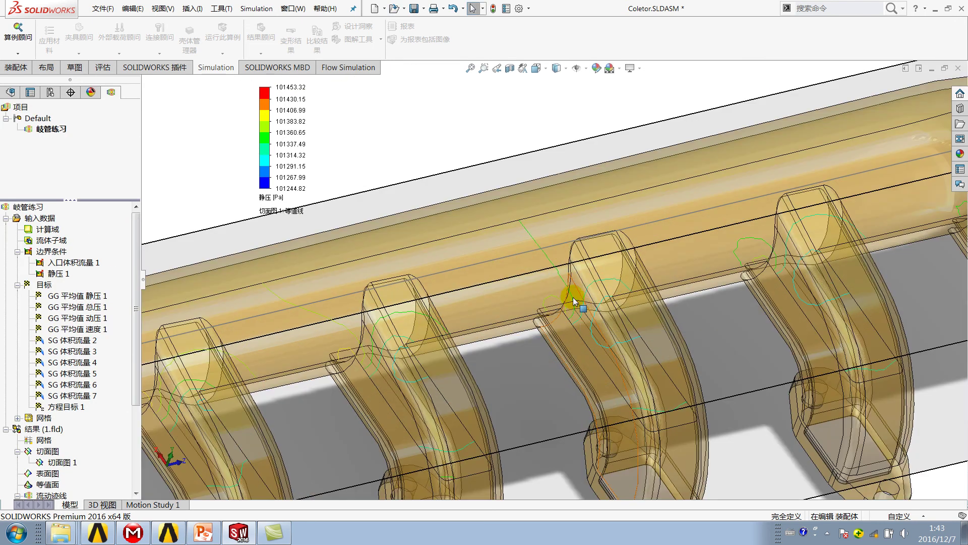
Turn cut plot 1's velocity contours back on beneath the static-pressure isolines
{"action": "key", "text": "f"}
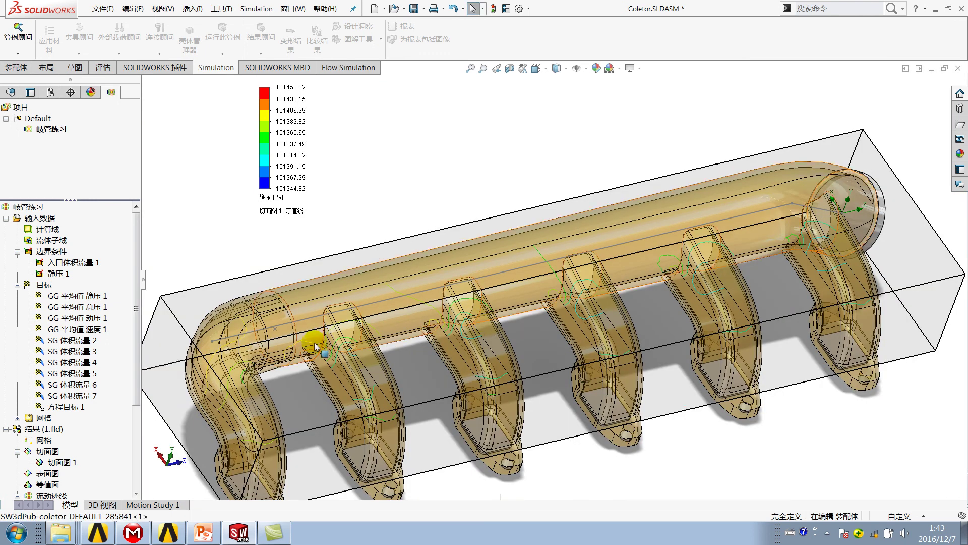
{"action": "right_click", "coordinate": [61, 463]}
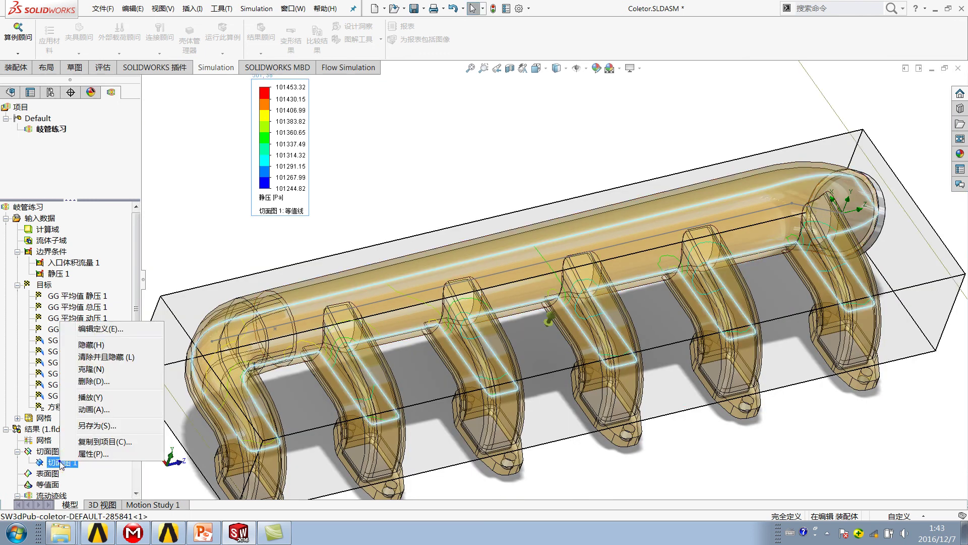
{"action": "left_click", "coordinate": [103, 332]}
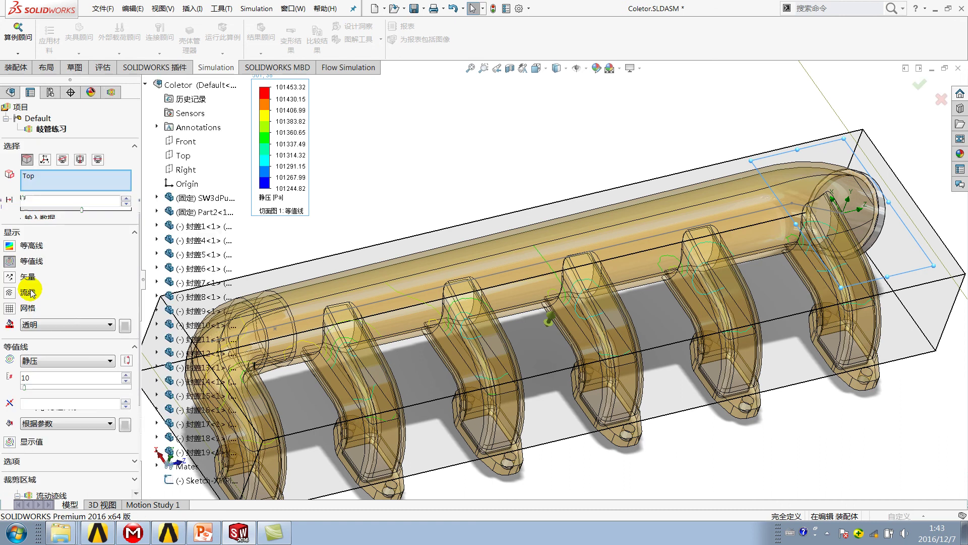
{"action": "left_click", "coordinate": [10, 246]}
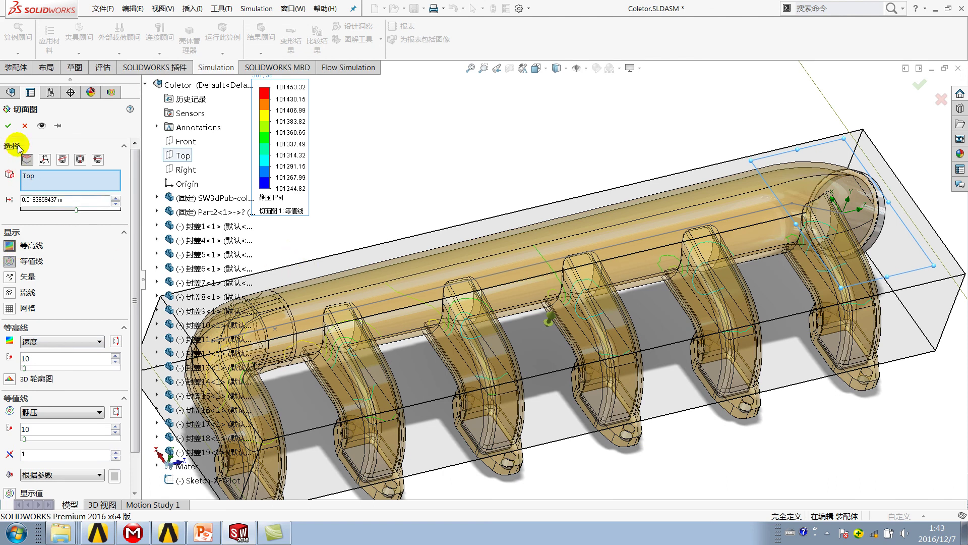
{"action": "left_click", "coordinate": [8, 126]}
Zoom into a runner to inspect slow zones, then clear the accidental face selection
{"action": "scroll", "coordinate": [434, 327], "scroll_direction": "down", "scroll_amount": 5}
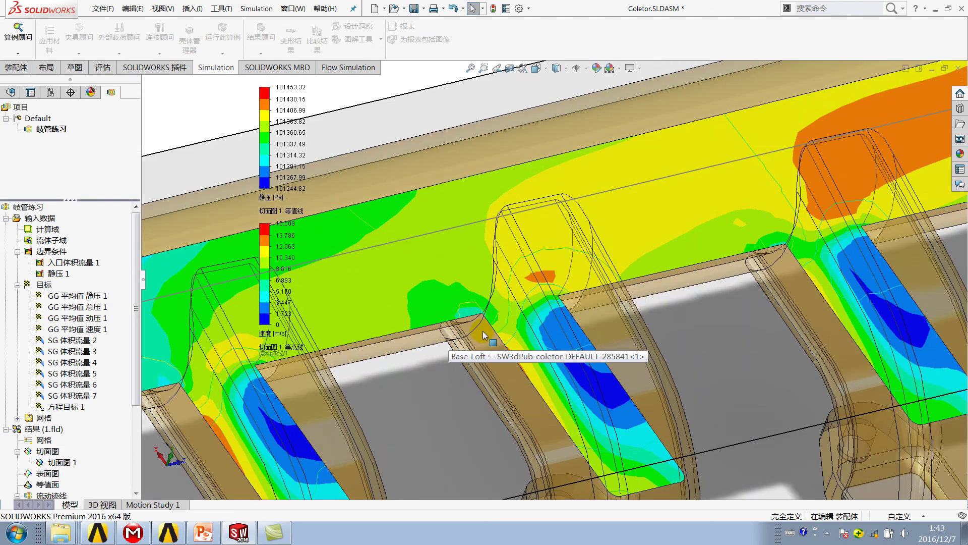
{"action": "scroll", "coordinate": [434, 328], "scroll_direction": "down", "scroll_amount": 5}
{"action": "scroll", "coordinate": [491, 248], "scroll_direction": "up", "scroll_amount": 2}
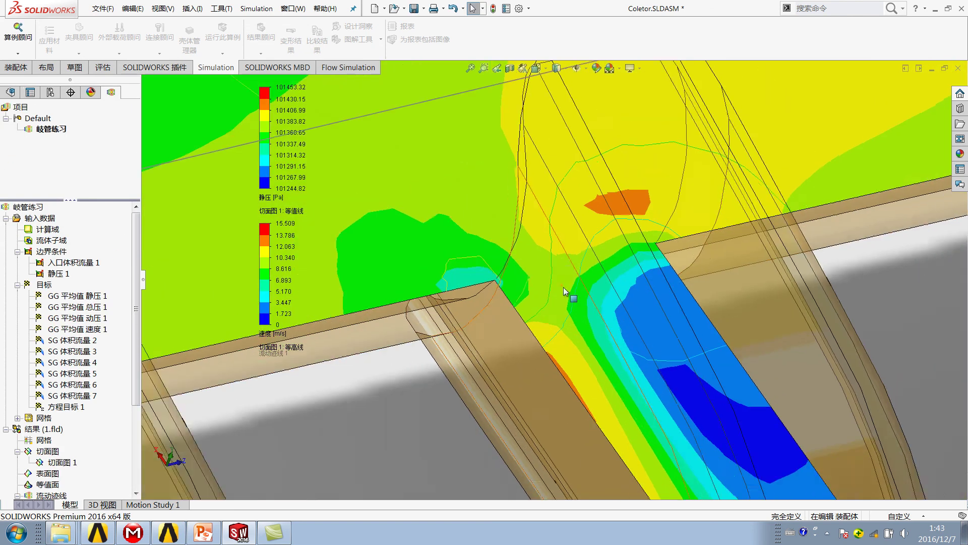
{"action": "scroll", "coordinate": [492, 248], "scroll_direction": "up", "scroll_amount": 5}
{"action": "right_click", "coordinate": [71, 464]}
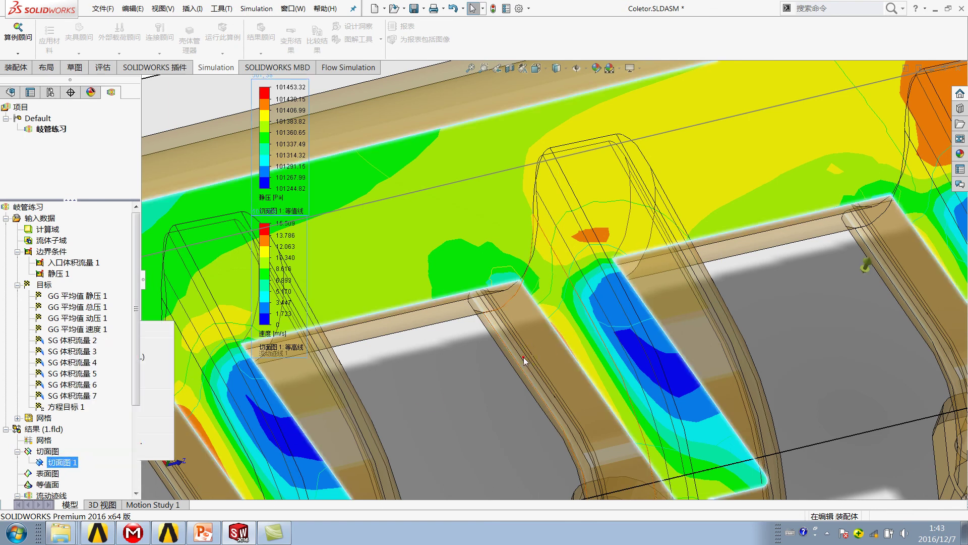
{"action": "left_click", "coordinate": [507, 272]}
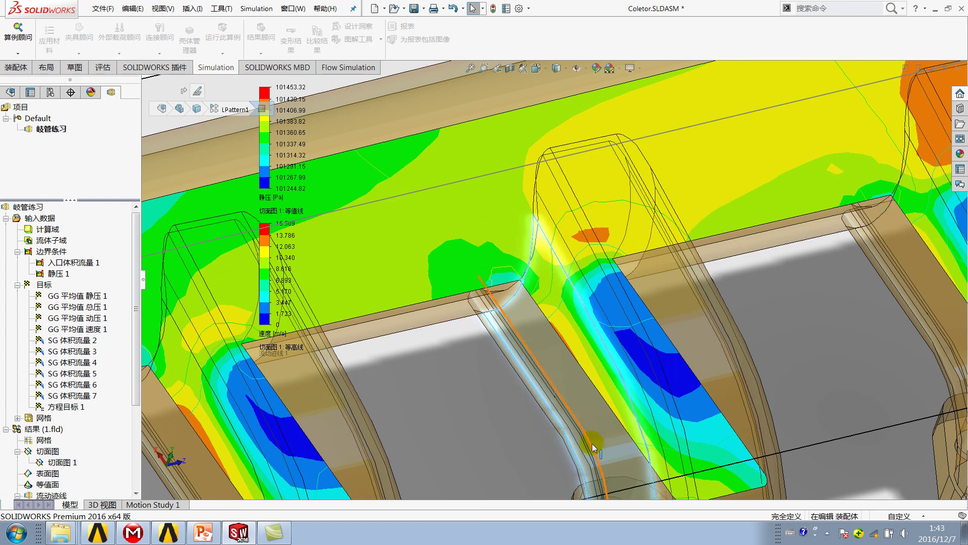
{"action": "key", "text": "Escape"}
Change cut plot 1's isoline parameter from Static Pressure to Velocity
{"action": "right_click", "coordinate": [72, 461]}
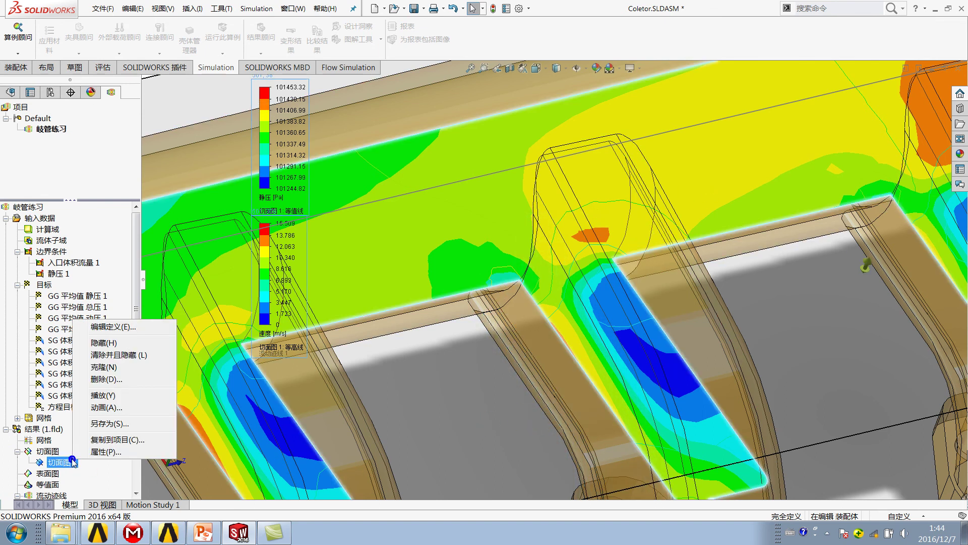
{"action": "left_click", "coordinate": [130, 327]}
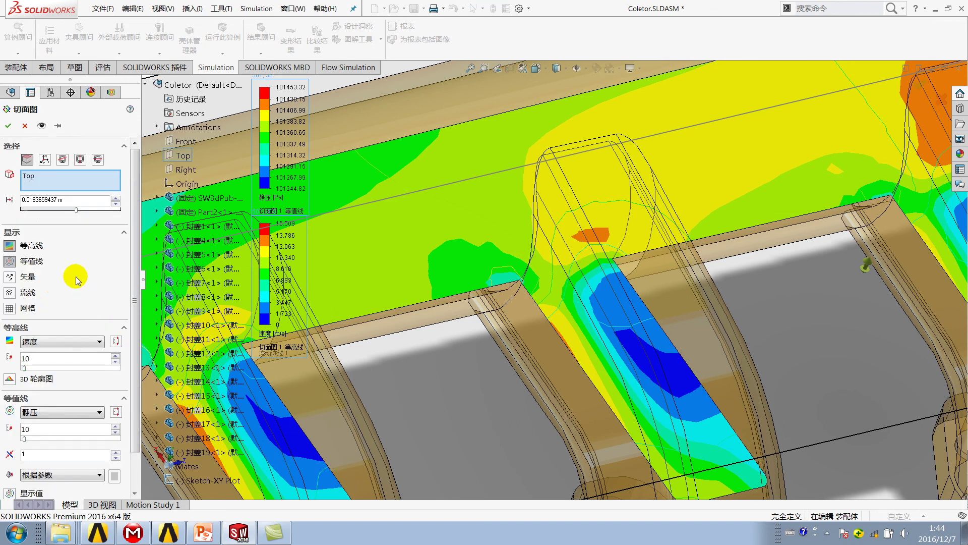
{"action": "scroll", "coordinate": [131, 239], "scroll_direction": "down", "scroll_amount": 2}
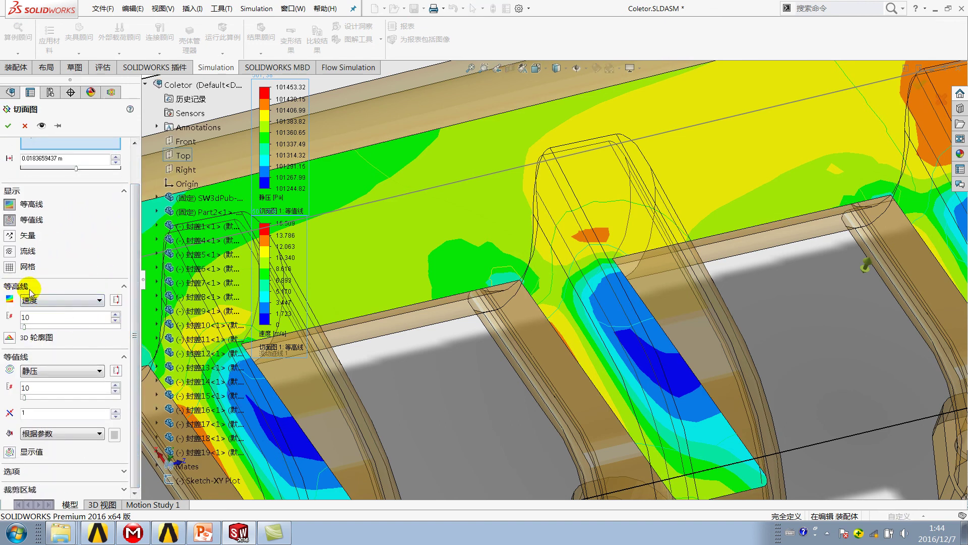
{"action": "left_click", "coordinate": [33, 303]}
{"action": "left_click", "coordinate": [36, 373]}
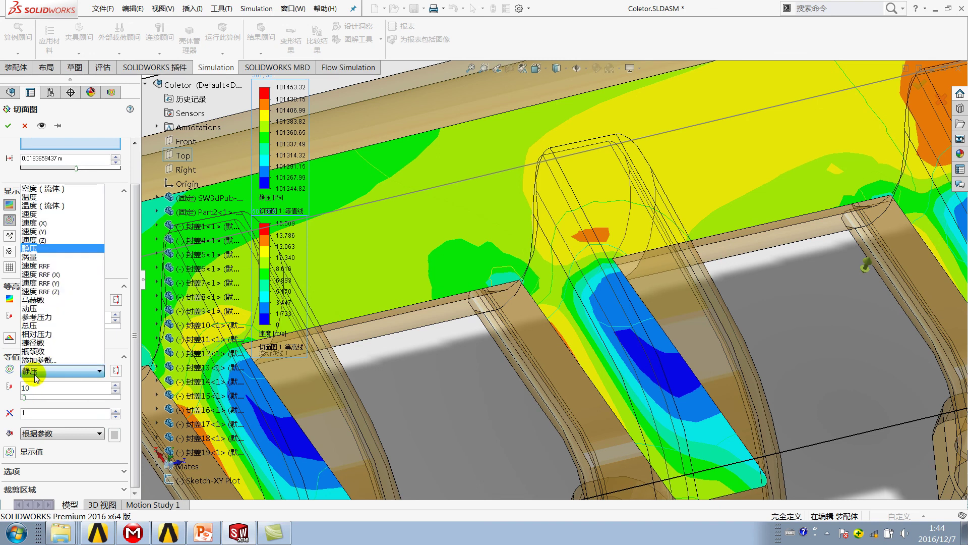
{"action": "left_click", "coordinate": [44, 215]}
Apply the velocity isolines, then refine cut plot 1 to more levels
{"action": "left_click", "coordinate": [8, 126]}
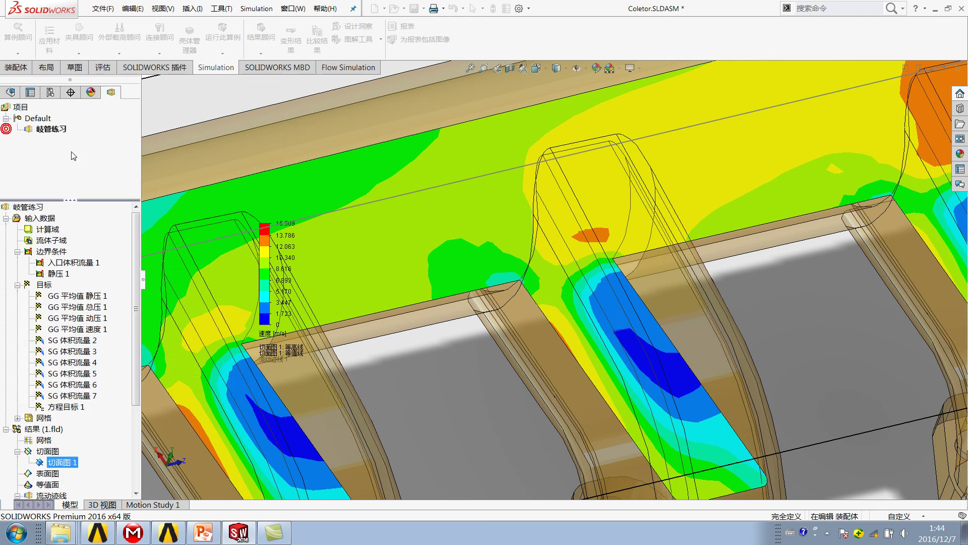
{"action": "scroll", "coordinate": [564, 283], "scroll_direction": "down", "scroll_amount": 2}
{"action": "scroll", "coordinate": [565, 281], "scroll_direction": "down", "scroll_amount": 2}
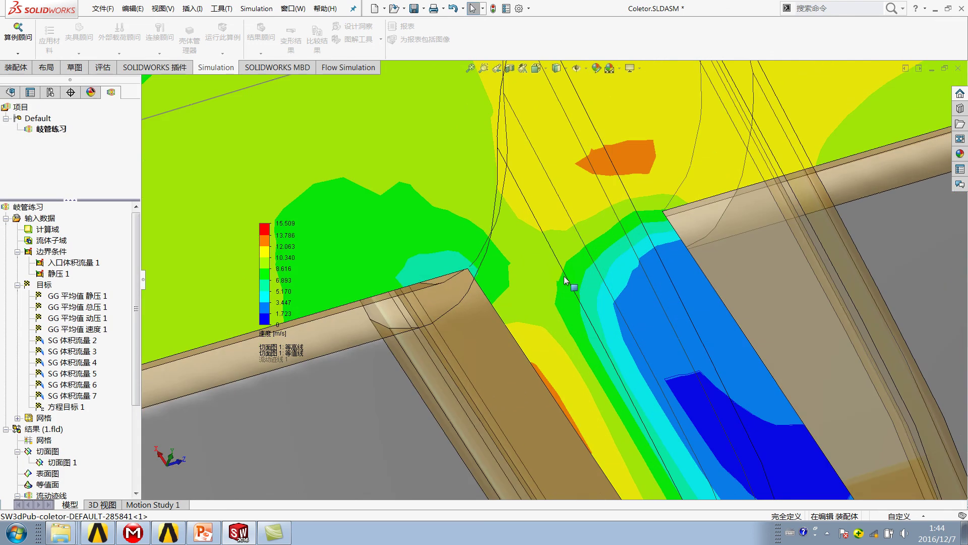
{"action": "scroll", "coordinate": [564, 281], "scroll_direction": "down", "scroll_amount": 1}
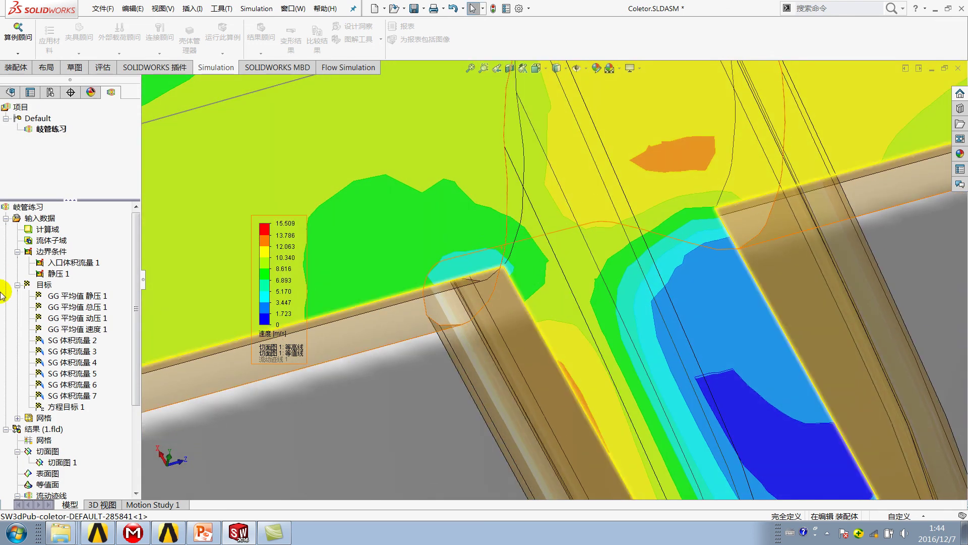
{"action": "right_click", "coordinate": [46, 462]}
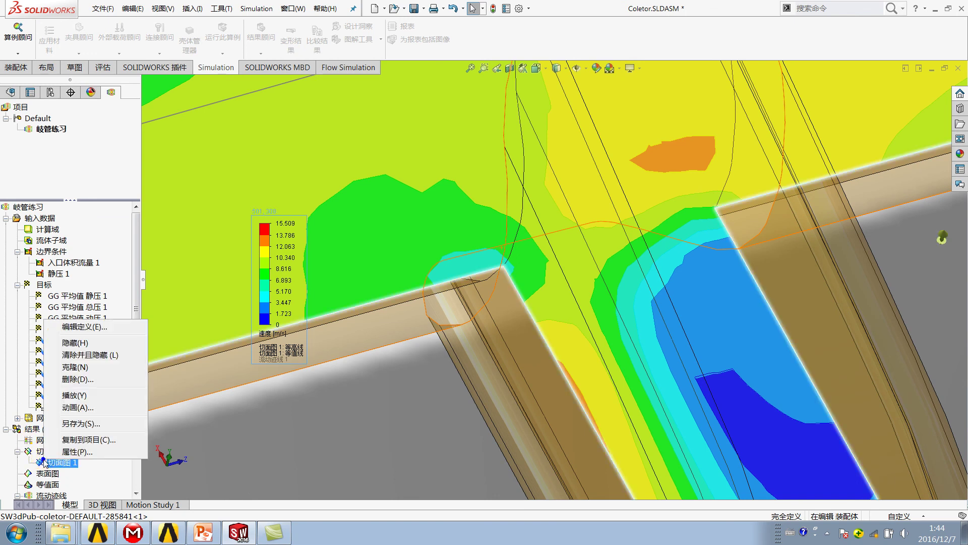
{"action": "left_click", "coordinate": [100, 327]}
{"action": "type", "text": "50"}
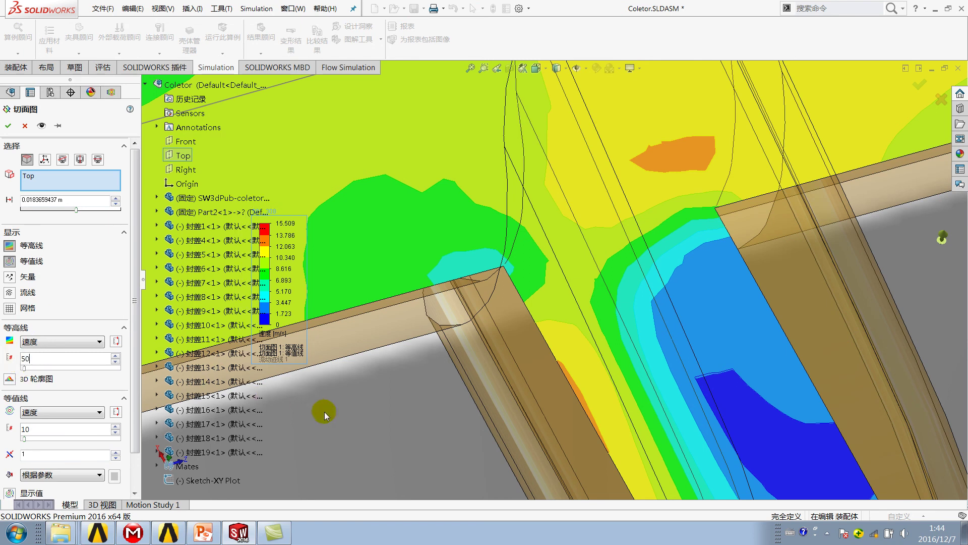
{"action": "left_click", "coordinate": [8, 125]}
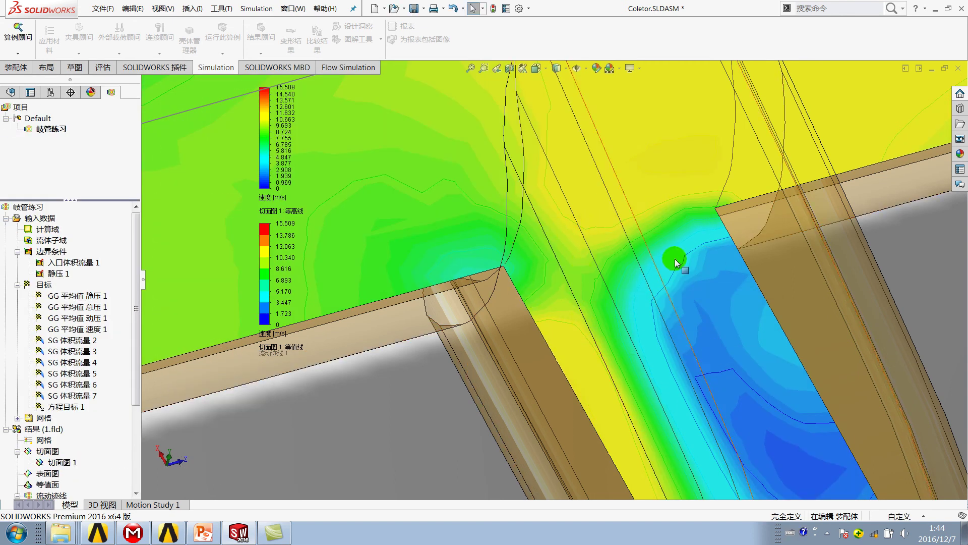
Re-edit cut plot 1 and accept it with Contours and Isolines both kept checked
{"action": "scroll", "coordinate": [507, 208], "scroll_direction": "up", "scroll_amount": 2}
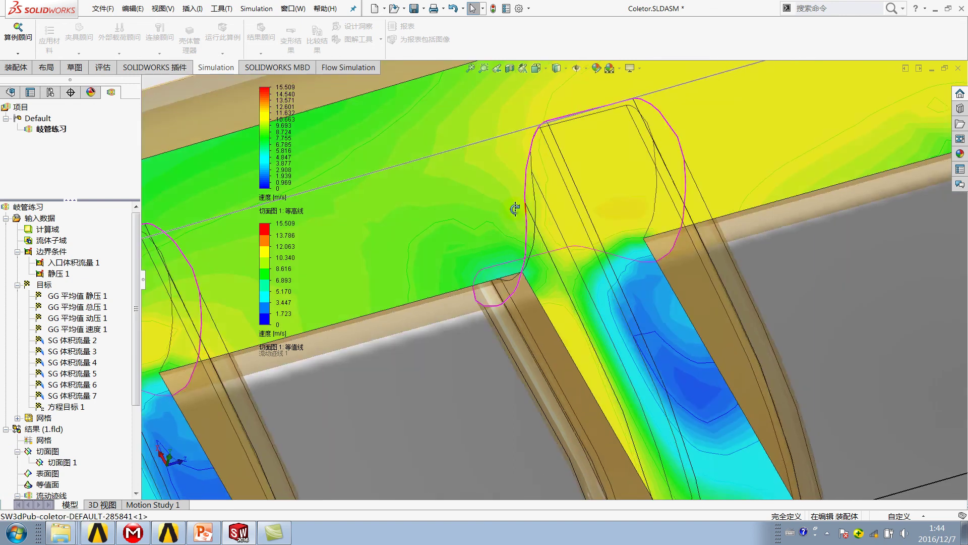
{"action": "scroll", "coordinate": [519, 210], "scroll_direction": "up", "scroll_amount": 2}
{"action": "scroll", "coordinate": [510, 266], "scroll_direction": "down", "scroll_amount": 2}
{"action": "left_click", "coordinate": [47, 449]}
{"action": "right_click", "coordinate": [51, 461]}
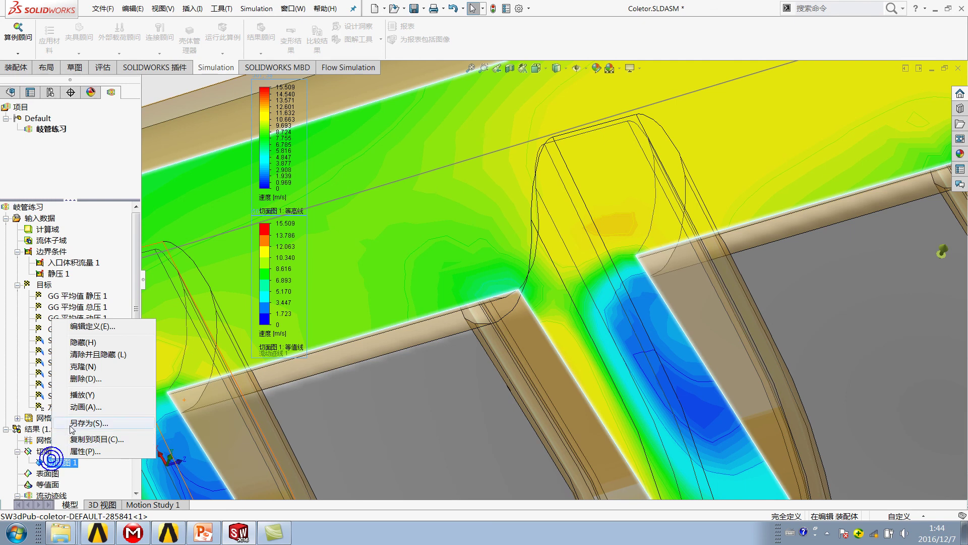
{"action": "left_click", "coordinate": [99, 337]}
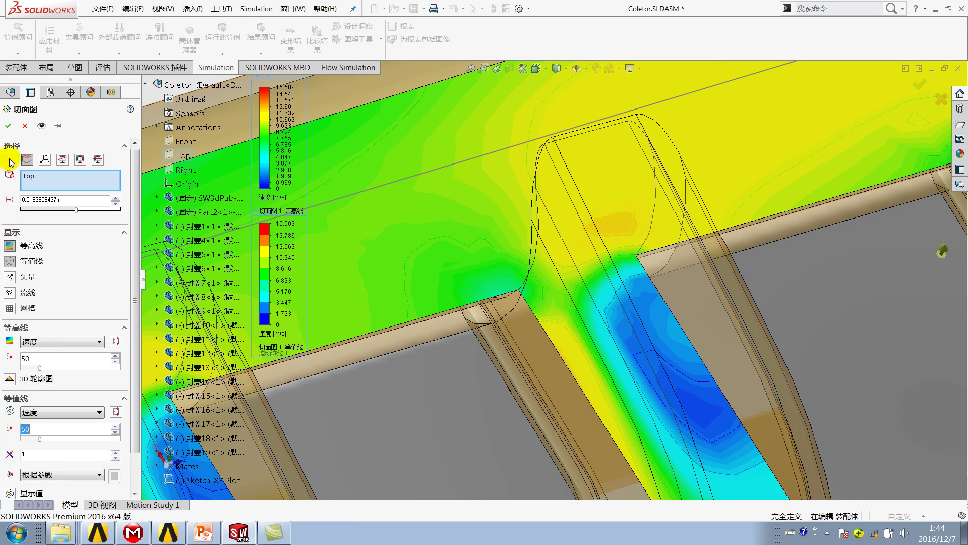
{"action": "left_click", "coordinate": [8, 125]}
{"action": "scroll", "coordinate": [595, 301], "scroll_direction": "down", "scroll_amount": 2}
{"action": "scroll", "coordinate": [594, 313], "scroll_direction": "down", "scroll_amount": 2}
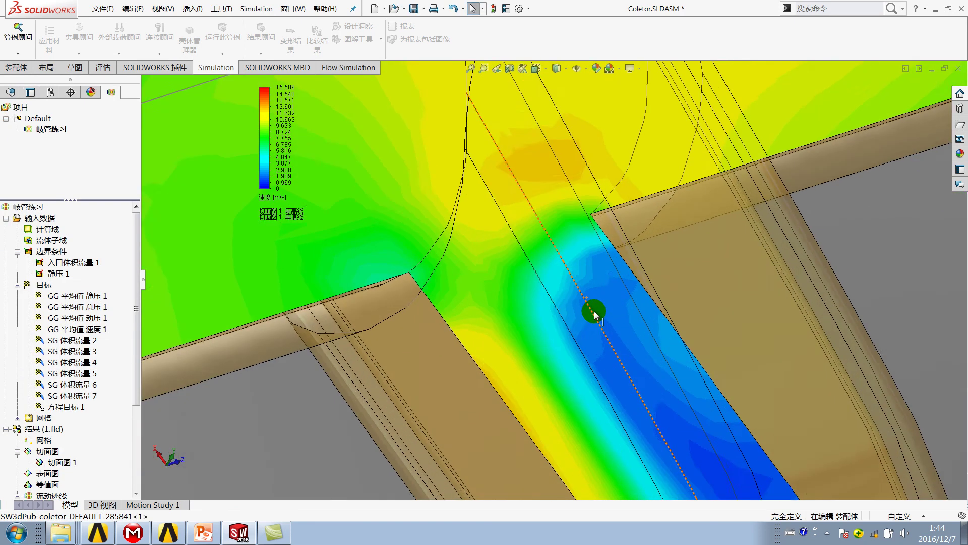
{"action": "scroll", "coordinate": [594, 313], "scroll_direction": "up", "scroll_amount": 2}
{"action": "scroll", "coordinate": [573, 298], "scroll_direction": "up", "scroll_amount": 1}
{"action": "scroll", "coordinate": [542, 256], "scroll_direction": "up", "scroll_amount": 2}
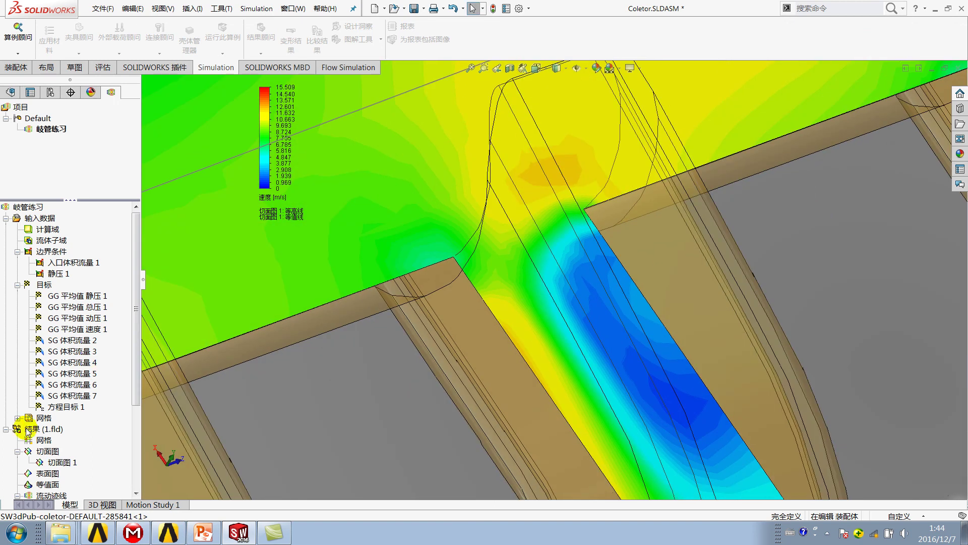
Switch off cut plot 1's filled contours, leaving only the velocity isolines
{"action": "right_click", "coordinate": [38, 464]}
{"action": "left_click", "coordinate": [92, 332]}
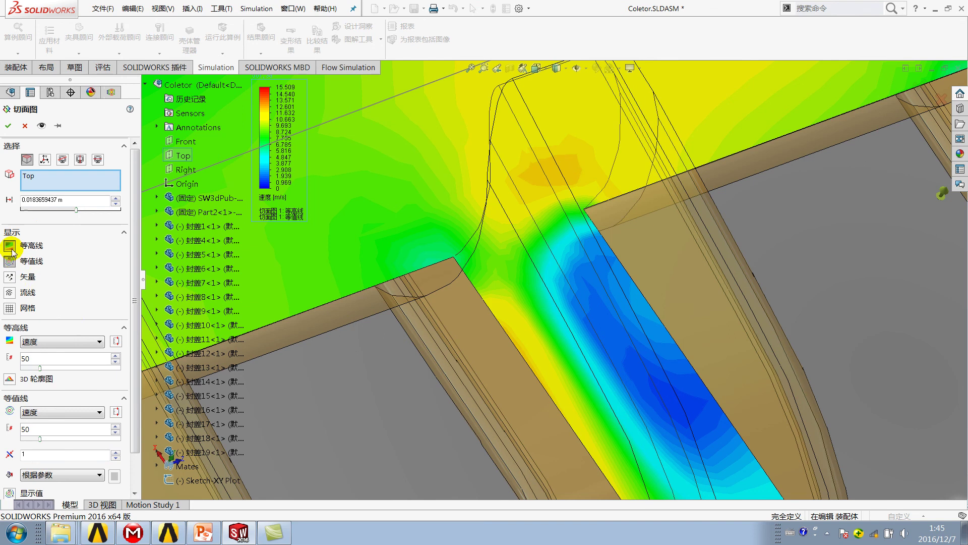
{"action": "scroll", "coordinate": [138, 351], "scroll_direction": "down", "scroll_amount": 1}
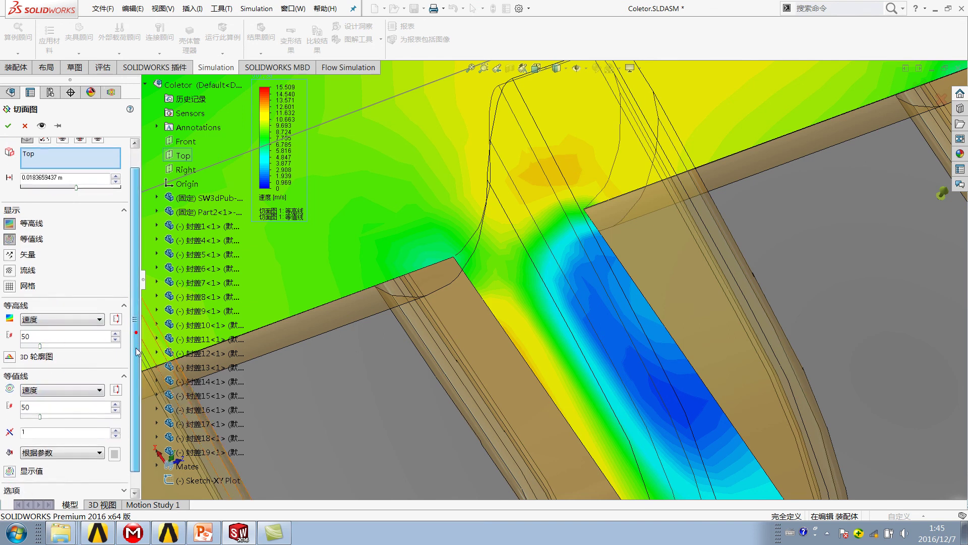
{"action": "scroll", "coordinate": [138, 352], "scroll_direction": "down", "scroll_amount": 1}
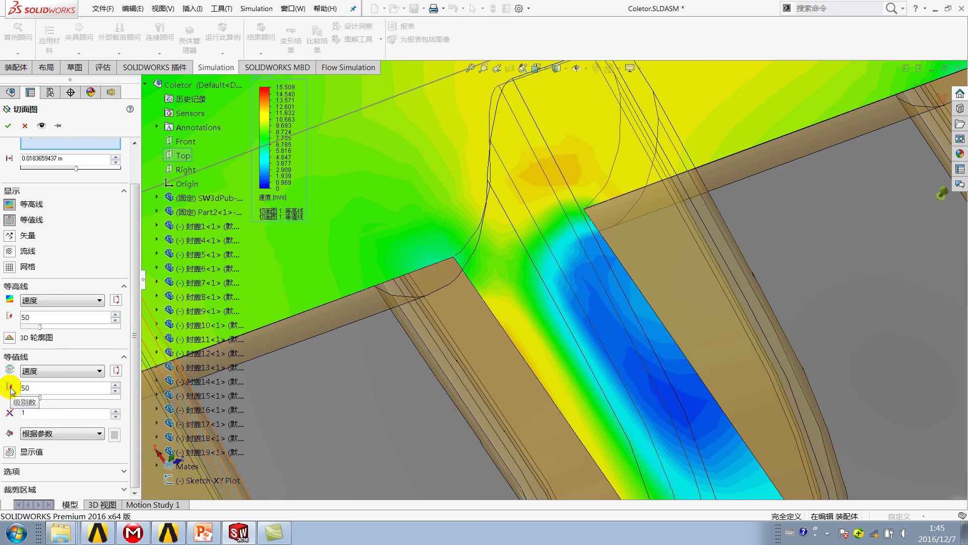
{"action": "left_click", "coordinate": [10, 204]}
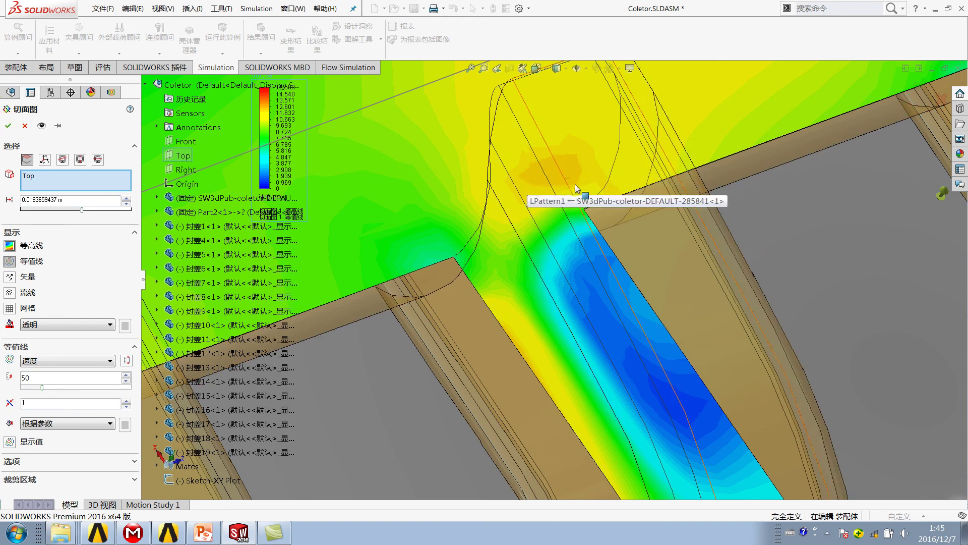
{"action": "left_click", "coordinate": [8, 125]}
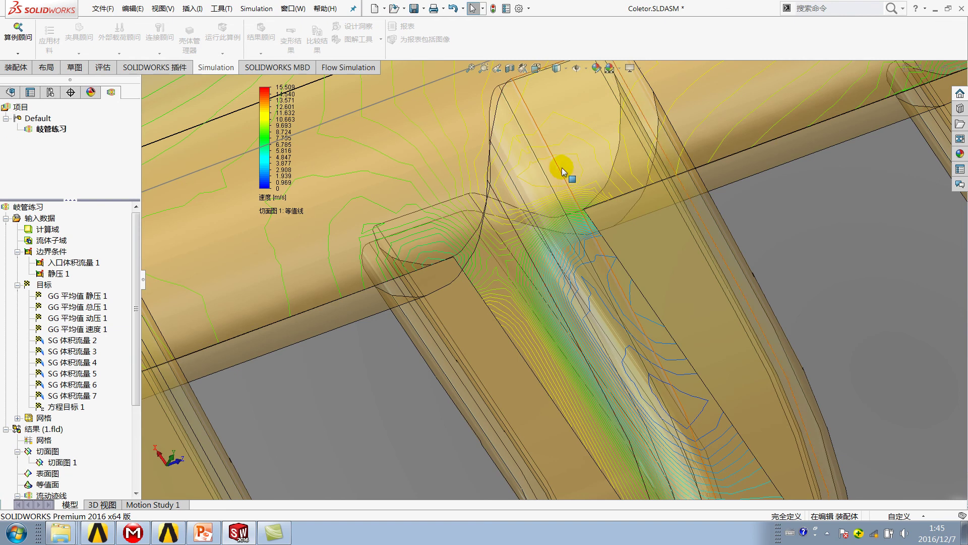
{"action": "scroll", "coordinate": [558, 167], "scroll_direction": "down", "scroll_amount": 3}
{"action": "scroll", "coordinate": [507, 174], "scroll_direction": "up", "scroll_amount": 2}
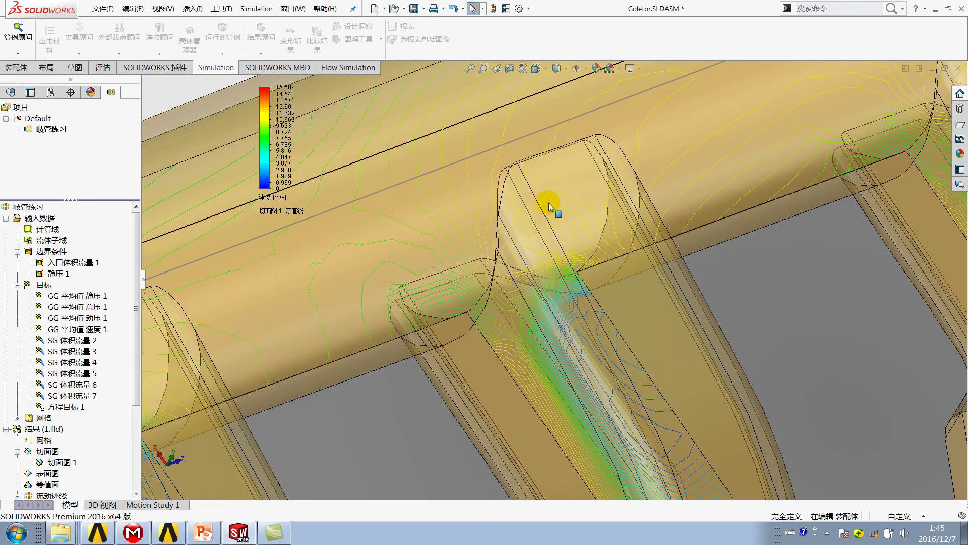
{"action": "scroll", "coordinate": [550, 202], "scroll_direction": "up", "scroll_amount": 2}
{"action": "scroll", "coordinate": [574, 255], "scroll_direction": "up", "scroll_amount": 2}
{"action": "scroll", "coordinate": [409, 365], "scroll_direction": "down", "scroll_amount": 2}
{"action": "scroll", "coordinate": [409, 365], "scroll_direction": "down", "scroll_amount": 1}
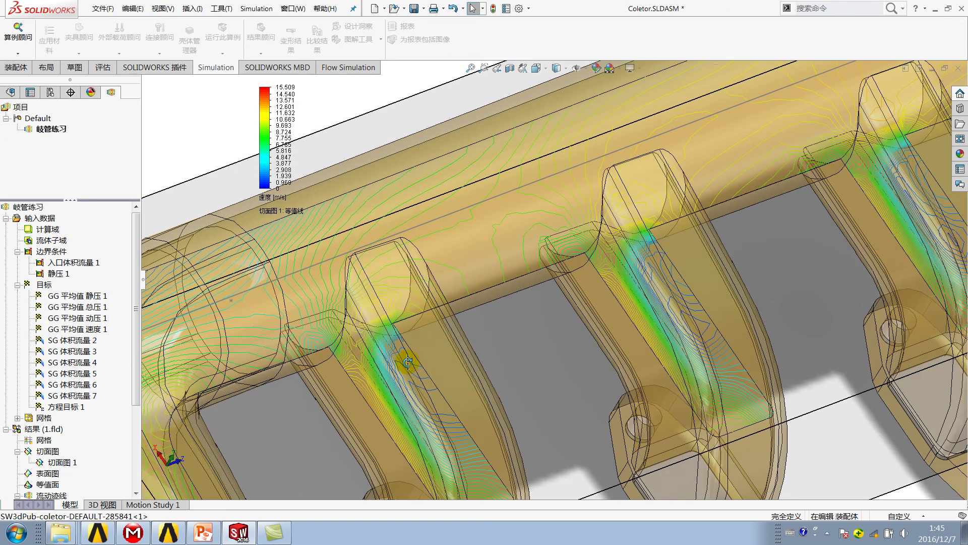
{"action": "scroll", "coordinate": [398, 353], "scroll_direction": "down", "scroll_amount": 2}
Enable contours, isolines and velocity vectors spaced 0.006 m on cut plot 1
{"action": "left_click", "coordinate": [58, 462]}
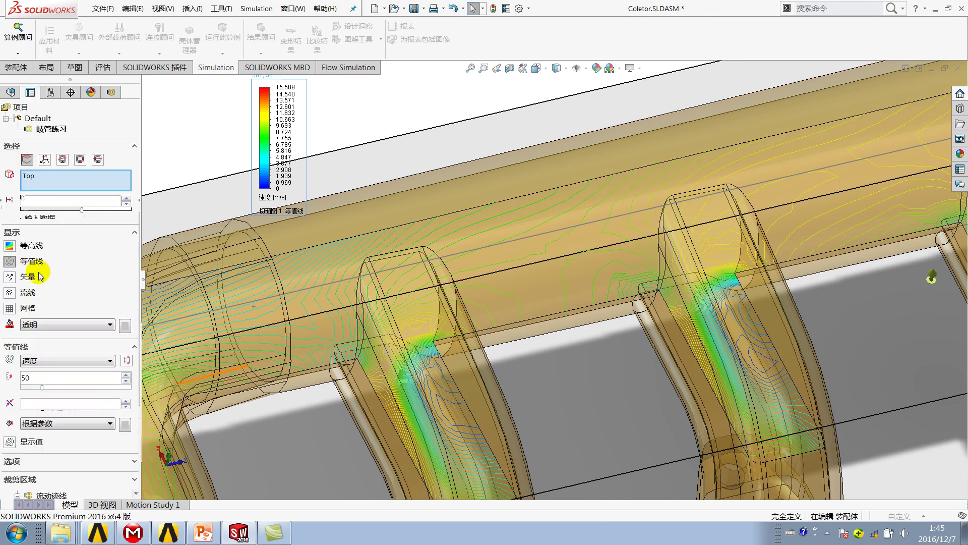
{"action": "left_click", "coordinate": [10, 245]}
{"action": "left_click", "coordinate": [11, 258]}
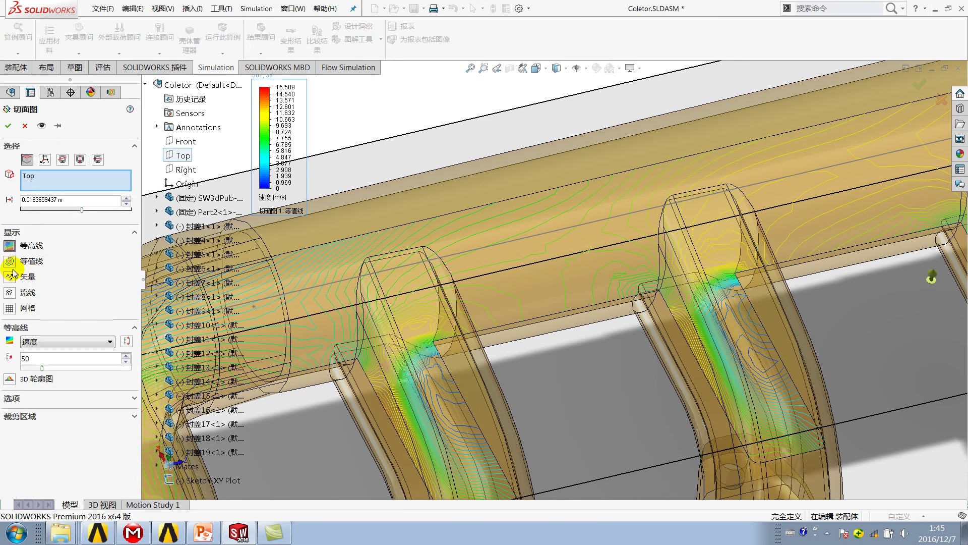
{"action": "left_click", "coordinate": [10, 278]}
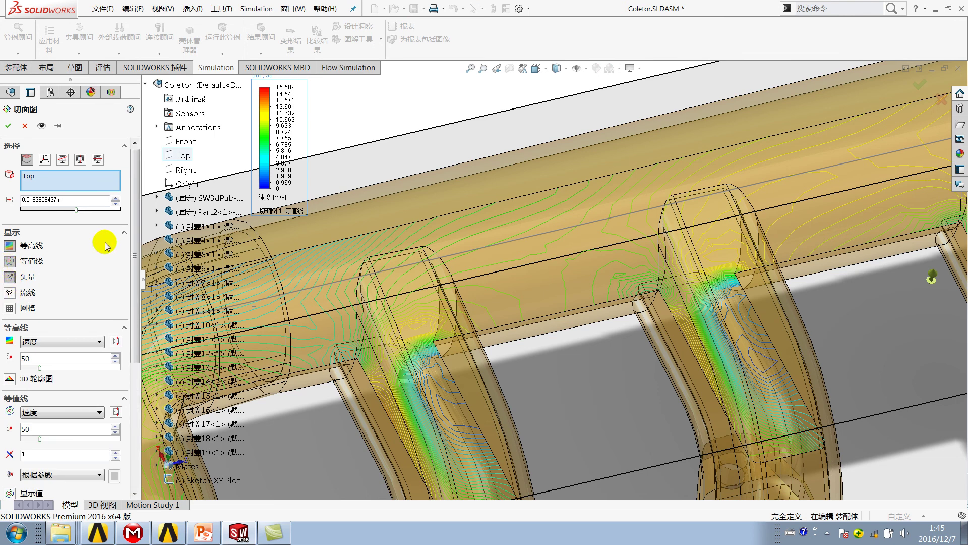
{"action": "left_click_drag", "start_coordinate": [132, 216], "coordinate": [135, 341]}
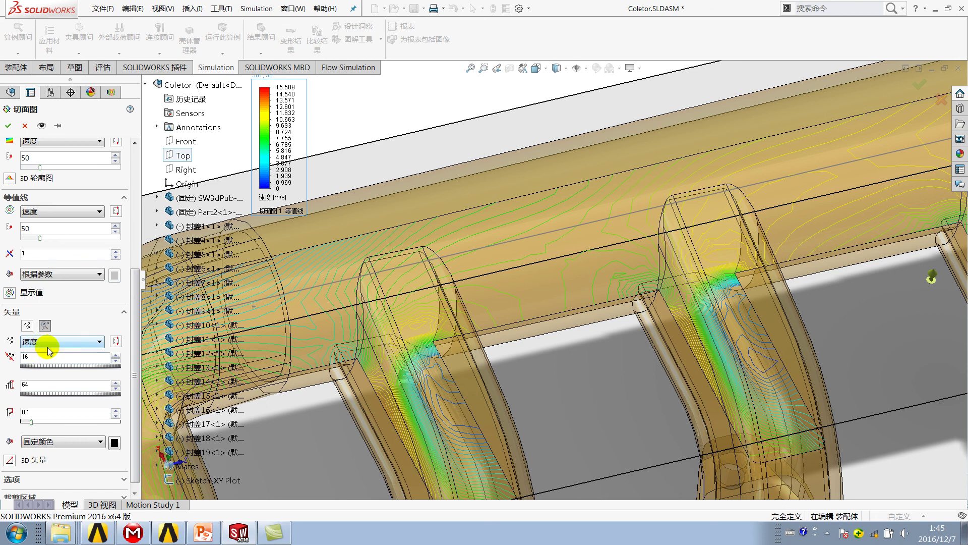
{"action": "left_click", "coordinate": [29, 327]}
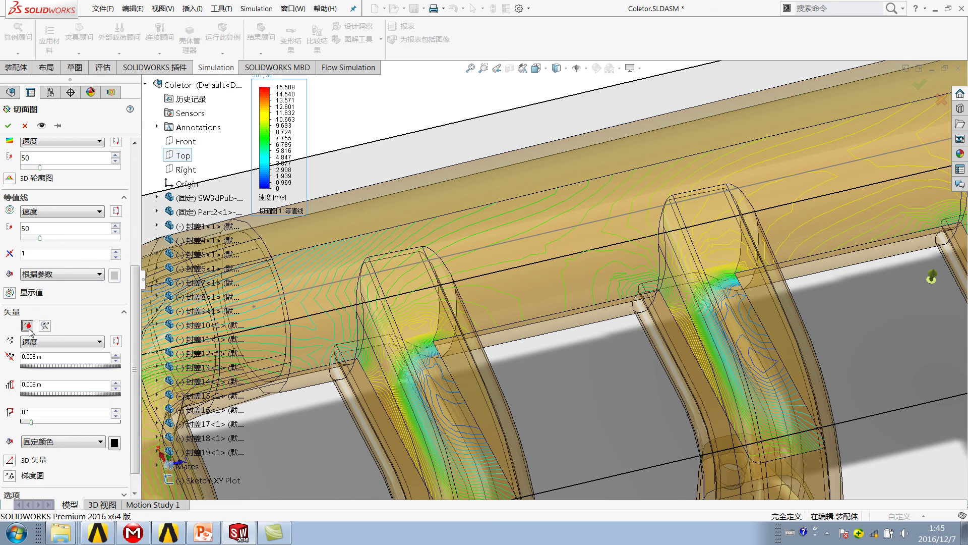
{"action": "left_click", "coordinate": [8, 126]}
{"action": "scroll", "coordinate": [583, 328], "scroll_direction": "up", "scroll_amount": 3}
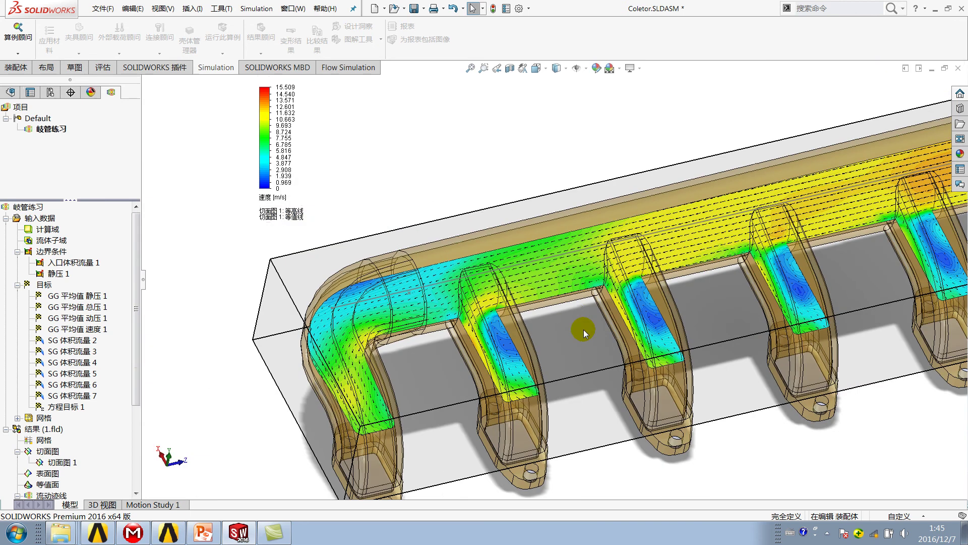
{"action": "scroll", "coordinate": [651, 306], "scroll_direction": "down", "scroll_amount": 5}
{"action": "middle_click_drag", "start_coordinate": [652, 306], "coordinate": [654, 319]}
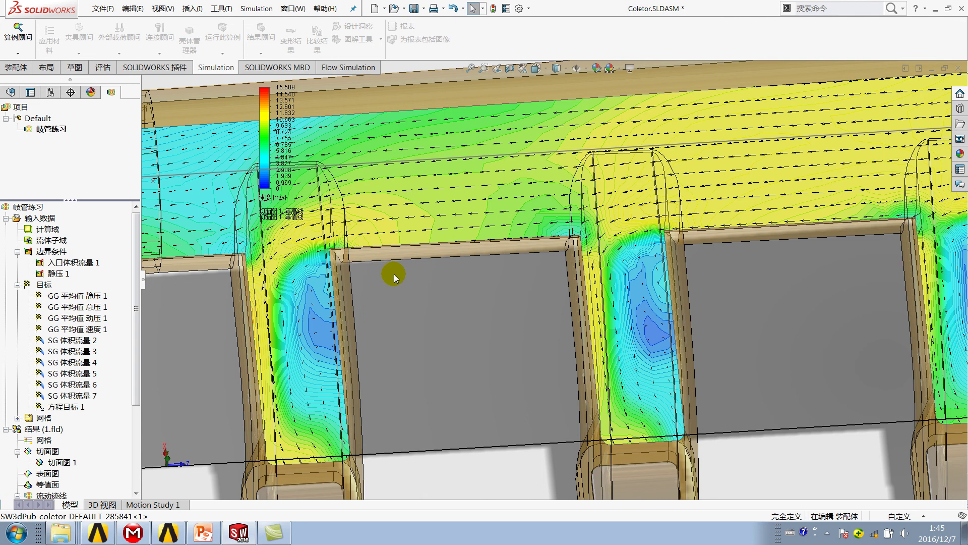
{"action": "scroll", "coordinate": [483, 310], "scroll_direction": "up", "scroll_amount": 5}
{"action": "middle_click_drag", "start_coordinate": [501, 303], "coordinate": [347, 313]}
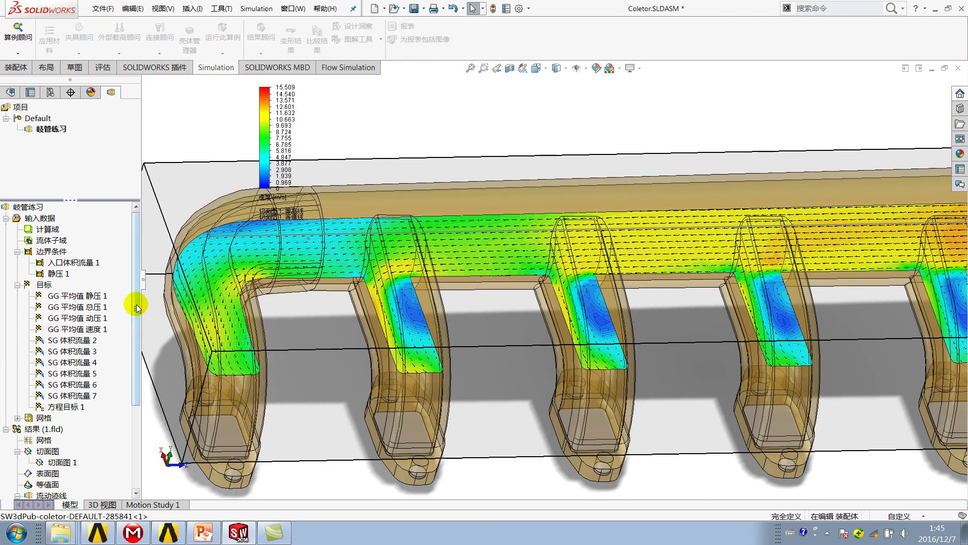
{"action": "left_click_drag", "start_coordinate": [136, 305], "coordinate": [136, 388]}
Show Flow Trajectories 1 and orbit to a more top-down oblique view of the manifold
{"action": "right_click", "coordinate": [64, 384]}
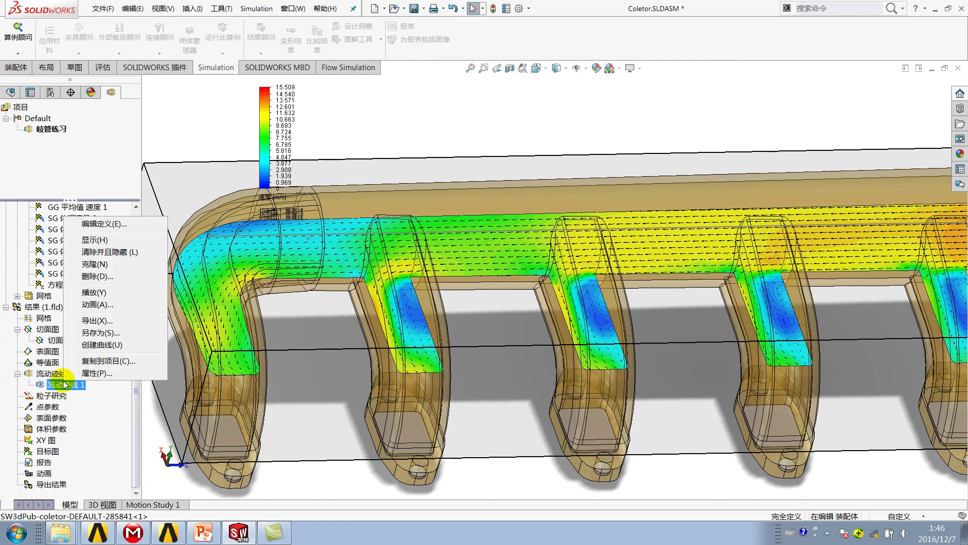
{"action": "left_click", "coordinate": [99, 232]}
{"action": "mouse_move", "coordinate": [299, 328]}
{"action": "middle_mouse_down"}
{"action": "mouse_move", "coordinate": [440, 330]}
{"action": "mouse_move", "coordinate": [465, 383]}
{"action": "middle_mouse_up"}
{"action": "mouse_move", "coordinate": [428, 353]}
{"action": "middle_mouse_down"}
{"action": "mouse_move", "coordinate": [454, 289]}
{"action": "mouse_move", "coordinate": [524, 315]}
{"action": "middle_mouse_up"}
{"action": "scroll", "coordinate": [454, 289], "scroll_direction": "down", "scroll_amount": 5}
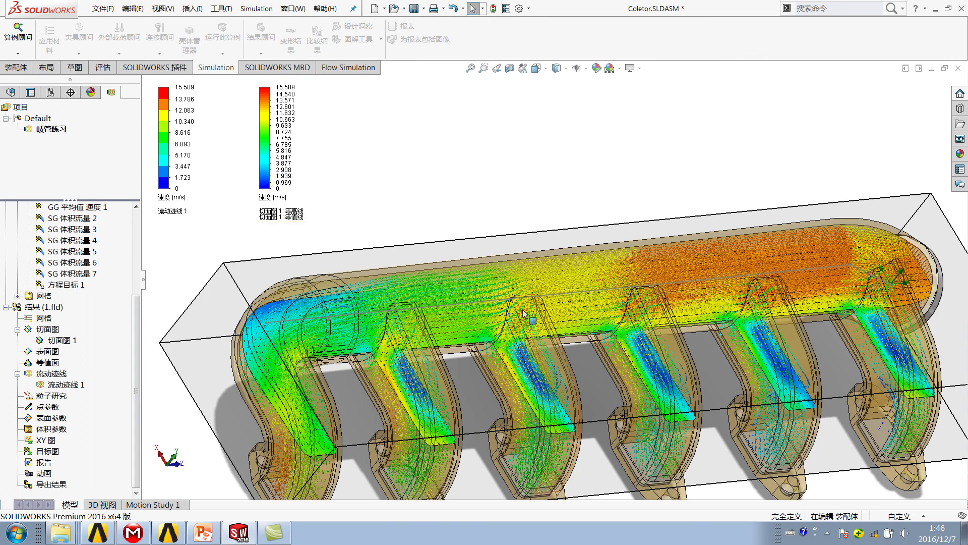
{"action": "left_click", "coordinate": [417, 202]}
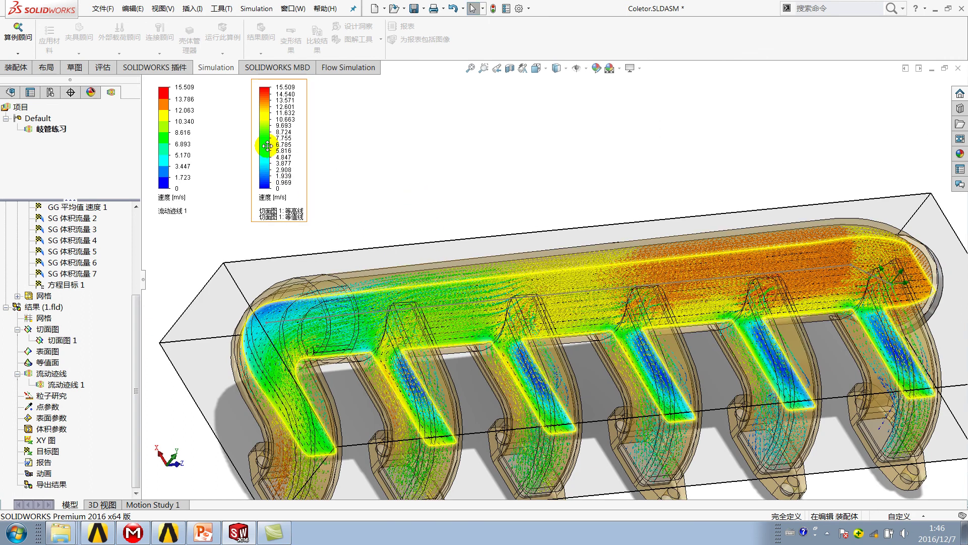
Arrange the trajectory and cut plot velocity legends side by side at the top left
{"action": "left_click", "coordinate": [177, 166]}
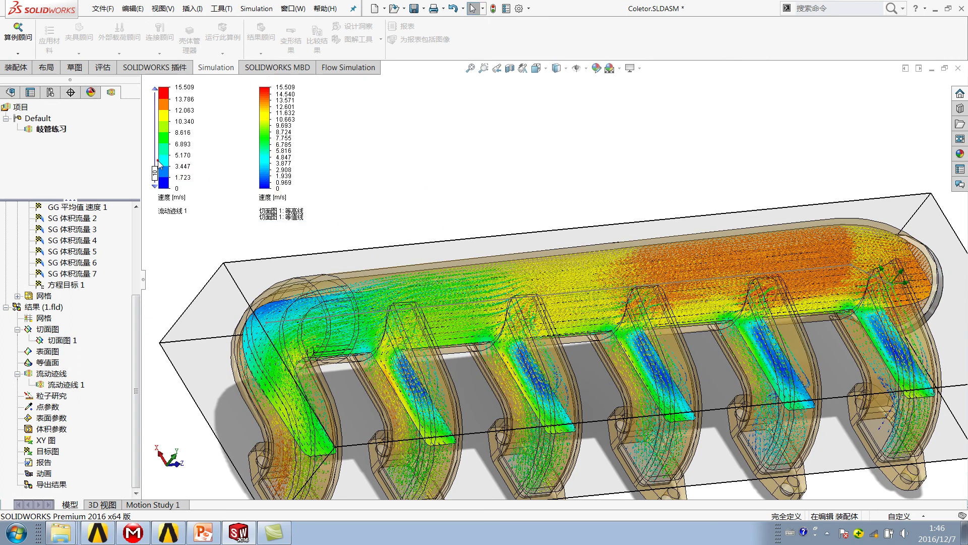
{"action": "left_click_drag", "start_coordinate": [175, 161], "coordinate": [169, 155]}
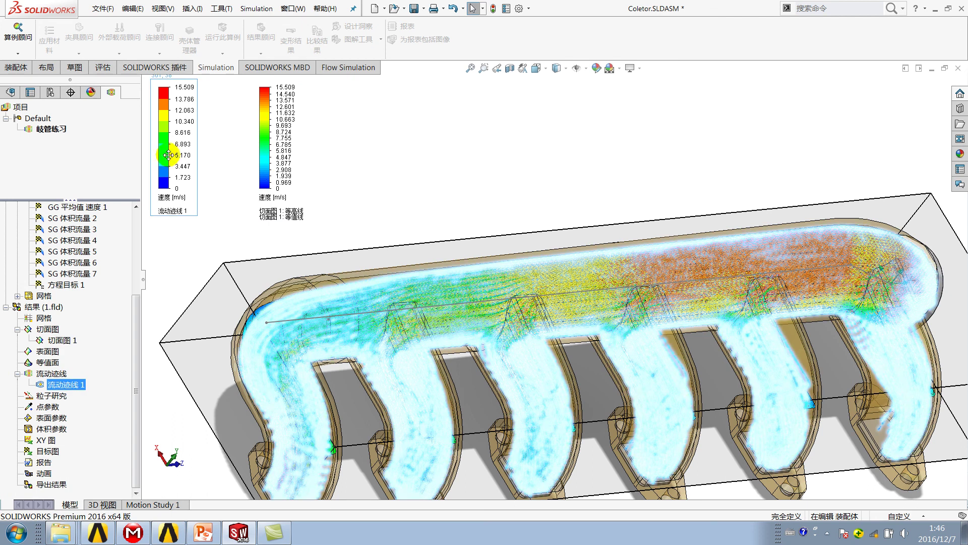
{"action": "left_click", "coordinate": [406, 153]}
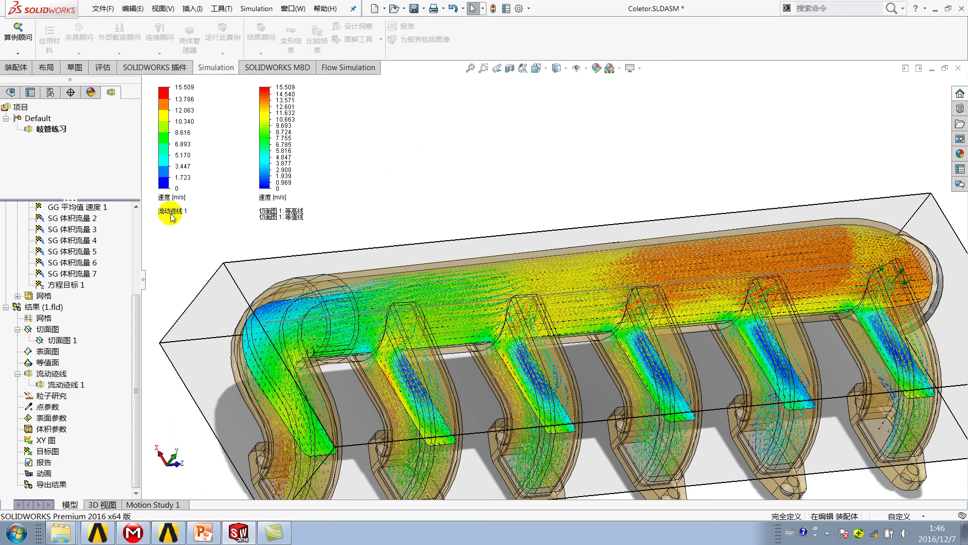
{"action": "left_click", "coordinate": [284, 222]}
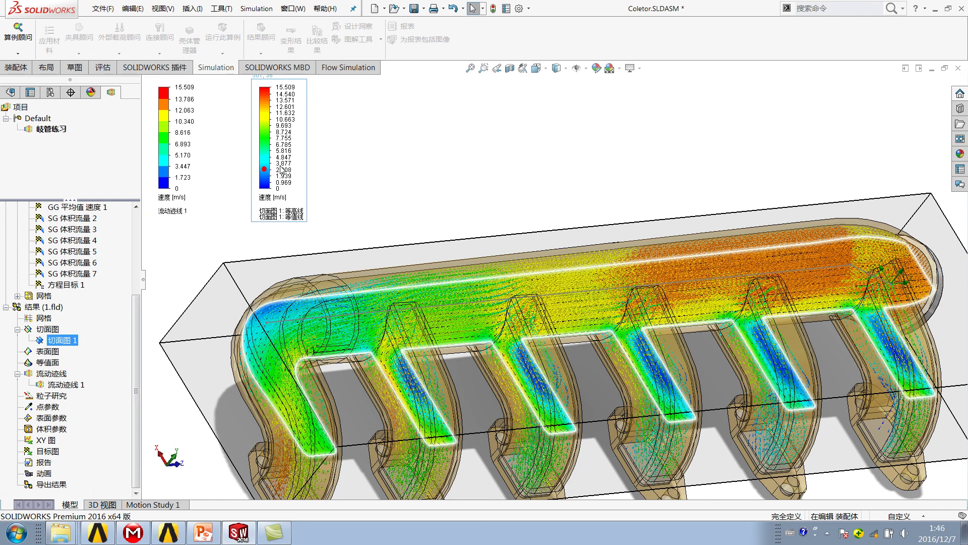
{"action": "left_click", "coordinate": [403, 165]}
{"action": "left_click_drag", "start_coordinate": [269, 142], "coordinate": [245, 141]}
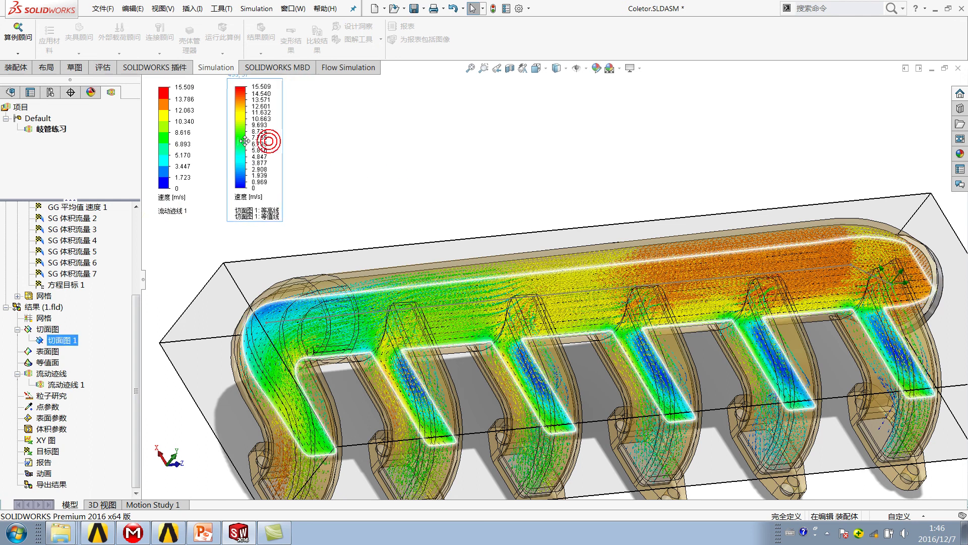
{"action": "left_click_drag", "start_coordinate": [174, 140], "coordinate": [173, 162]}
{"action": "left_click", "coordinate": [341, 154]}
{"action": "left_click", "coordinate": [173, 145]}
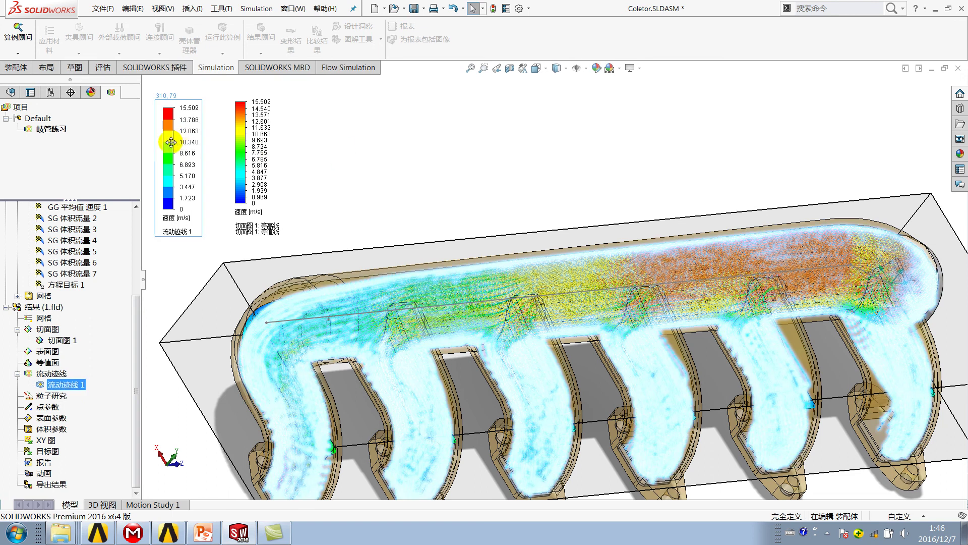
{"action": "left_click", "coordinate": [244, 115]}
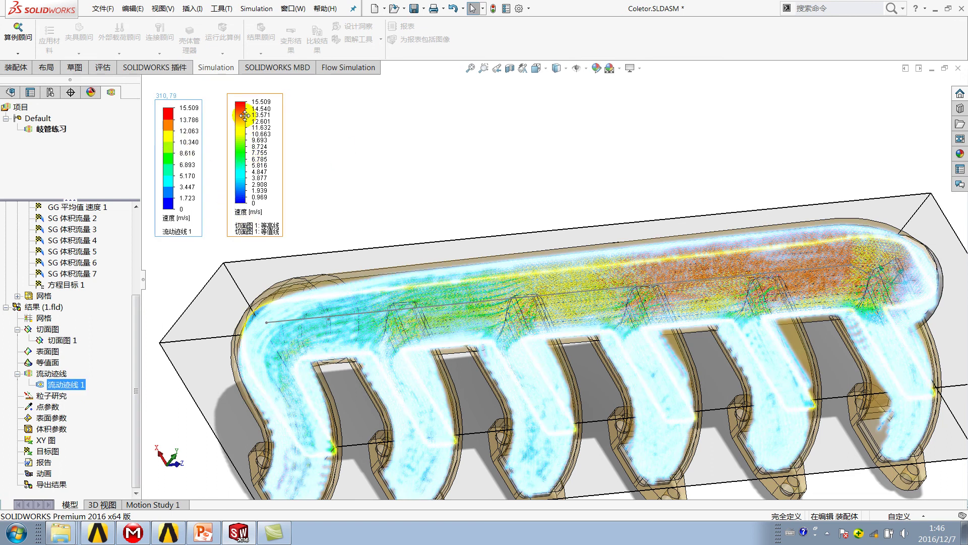
{"action": "left_click", "coordinate": [158, 126]}
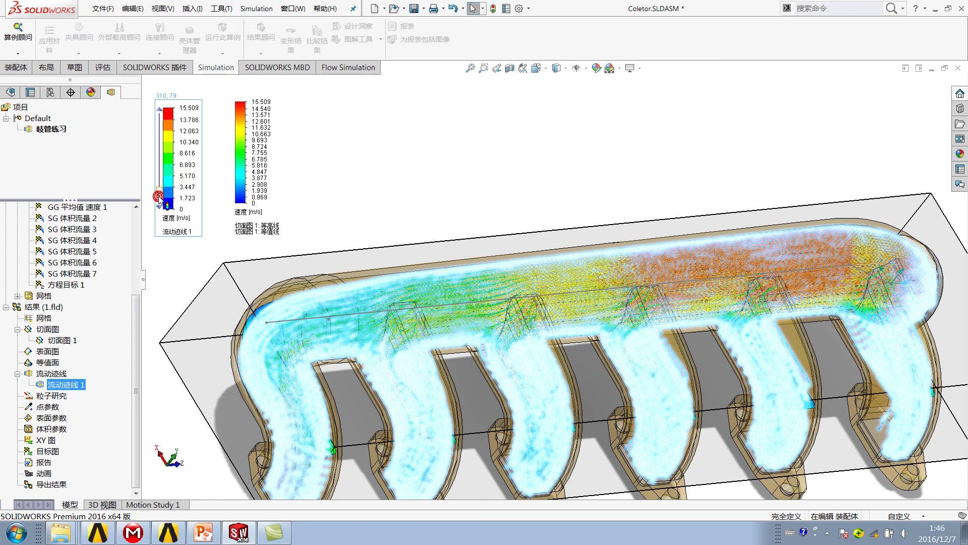
Raise the velocity legend to 30 colour levels over 0–15.509 m/s
{"action": "left_click_drag", "start_coordinate": [160, 189], "coordinate": [163, 179]}
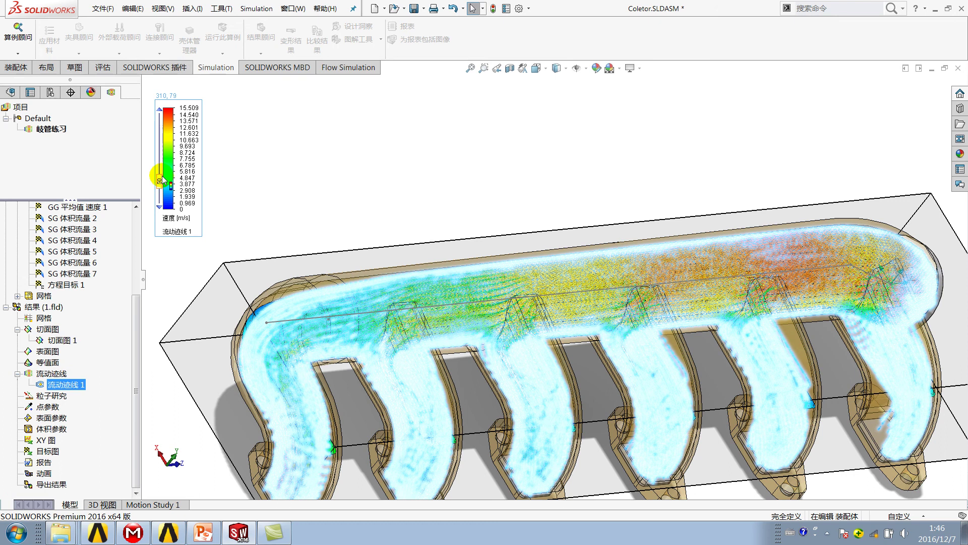
{"action": "mouse_move", "coordinate": [312, 210]}
{"action": "middle_mouse_down"}
{"action": "mouse_move", "coordinate": [418, 264]}
{"action": "mouse_move", "coordinate": [314, 233]}
{"action": "middle_mouse_up"}
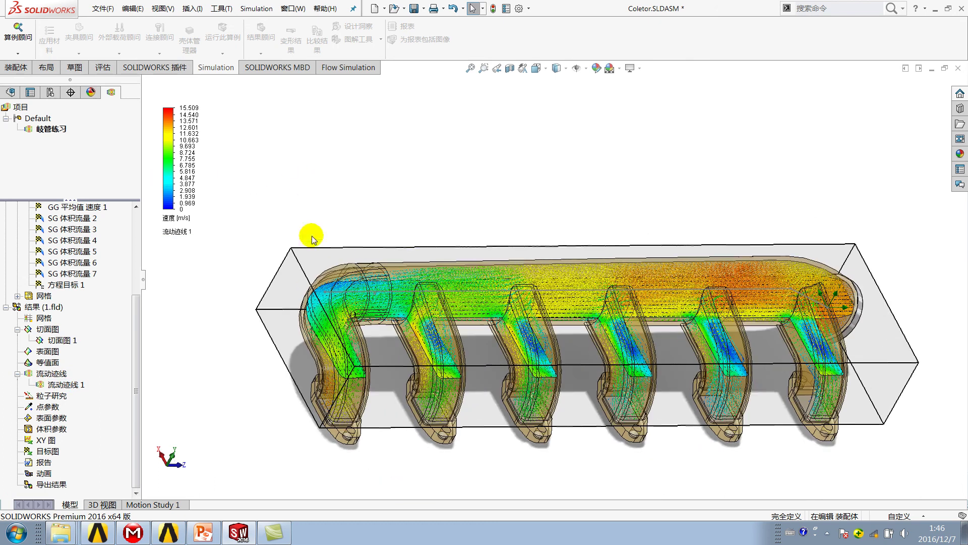
{"action": "left_click", "coordinate": [181, 208]}
{"action": "key", "text": "Return"}
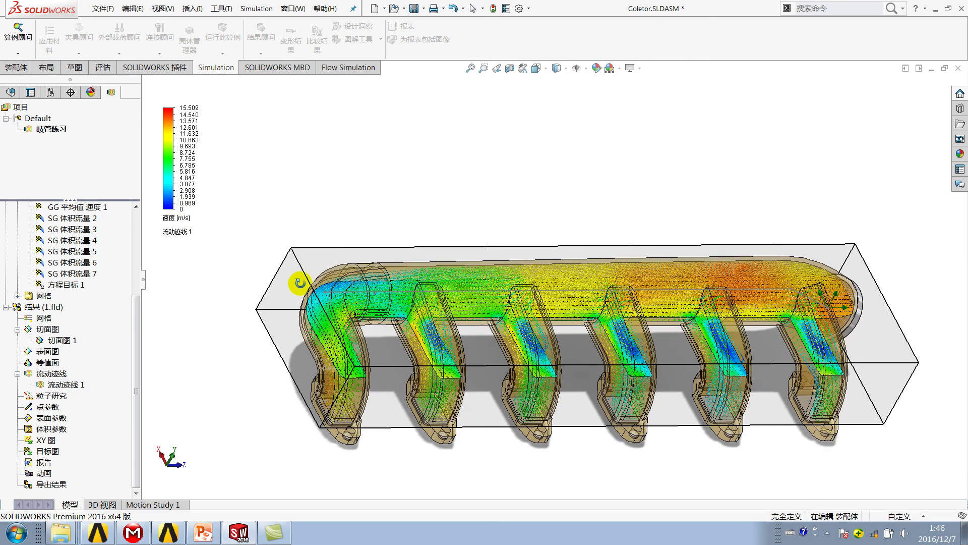
Orbit and zoom to inspect the velocity trajectories through the manifold
{"action": "middle_click_drag", "start_coordinate": [301, 284], "coordinate": [294, 214]}
{"action": "mouse_move", "coordinate": [256, 167]}
{"action": "middle_mouse_down"}
{"action": "mouse_move", "coordinate": [271, 234]}
{"action": "mouse_move", "coordinate": [378, 255]}
{"action": "middle_mouse_up"}
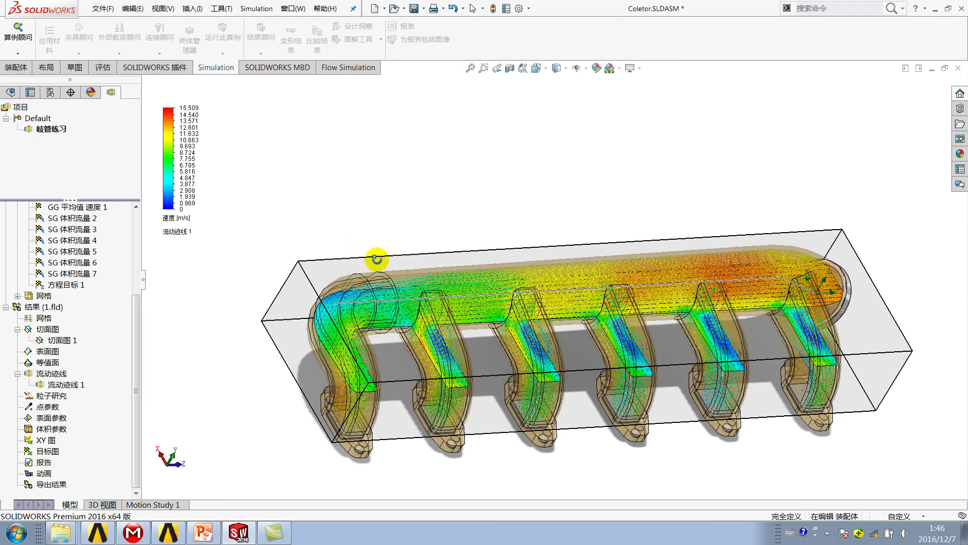
{"action": "scroll", "coordinate": [486, 299], "scroll_direction": "down", "scroll_amount": 5}
{"action": "scroll", "coordinate": [471, 301], "scroll_direction": "up", "scroll_amount": 5}
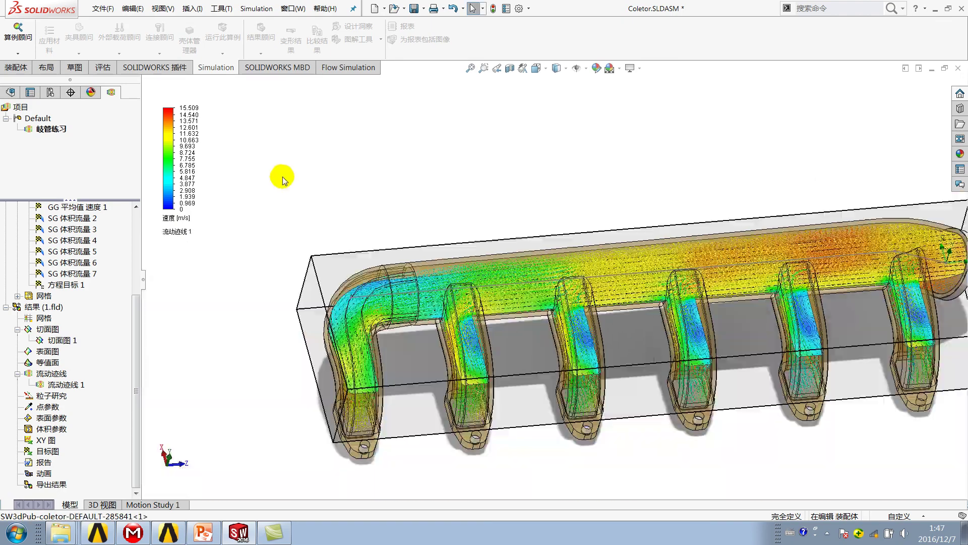
Hide cut plot 切面图 1, then show it on the manifold again
{"action": "right_click", "coordinate": [61, 341]}
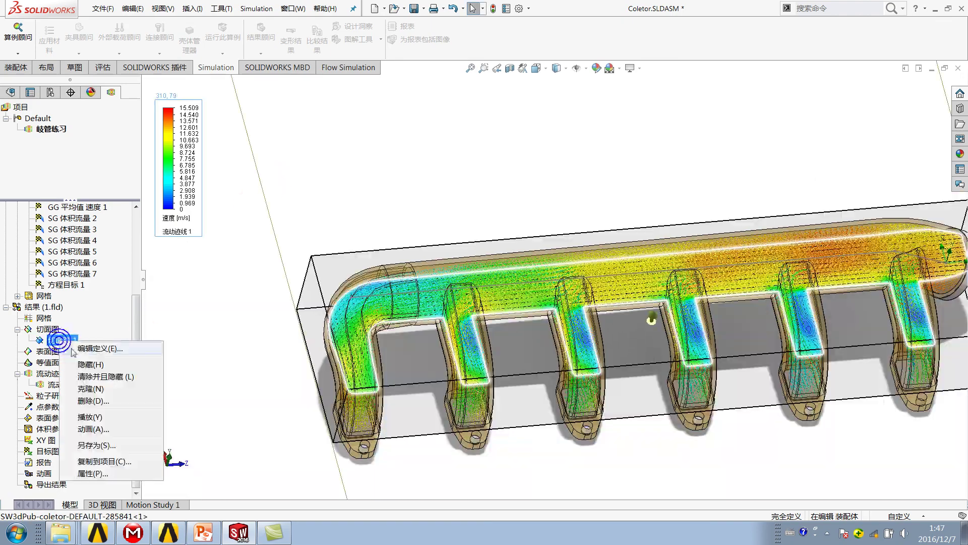
{"action": "left_click", "coordinate": [79, 352]}
{"action": "right_click", "coordinate": [65, 340]}
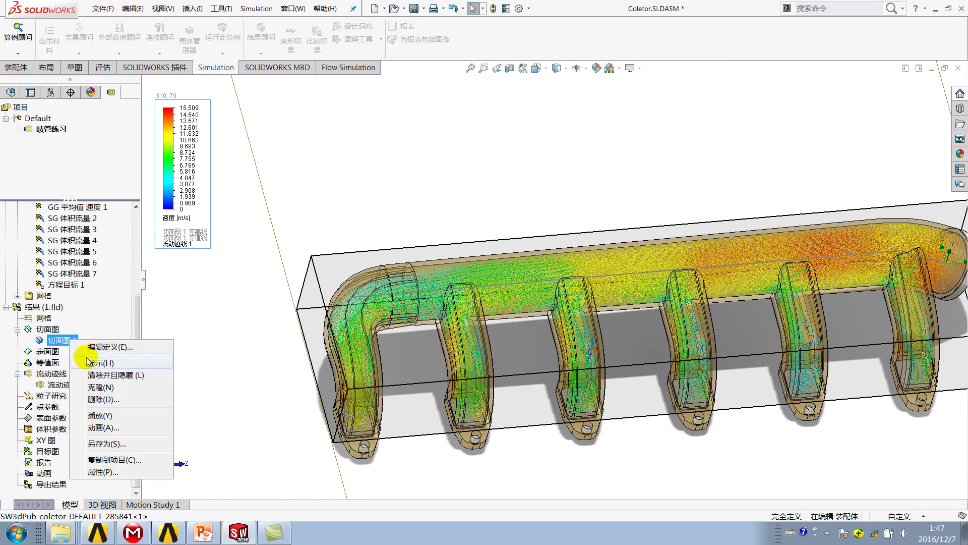
{"action": "left_click", "coordinate": [85, 351]}
Zoom, pan and orbit to re-frame the manifold with its cut plot
{"action": "scroll", "coordinate": [216, 238], "scroll_direction": "down", "scroll_amount": 1}
{"action": "scroll", "coordinate": [212, 234], "scroll_direction": "down", "scroll_amount": 2}
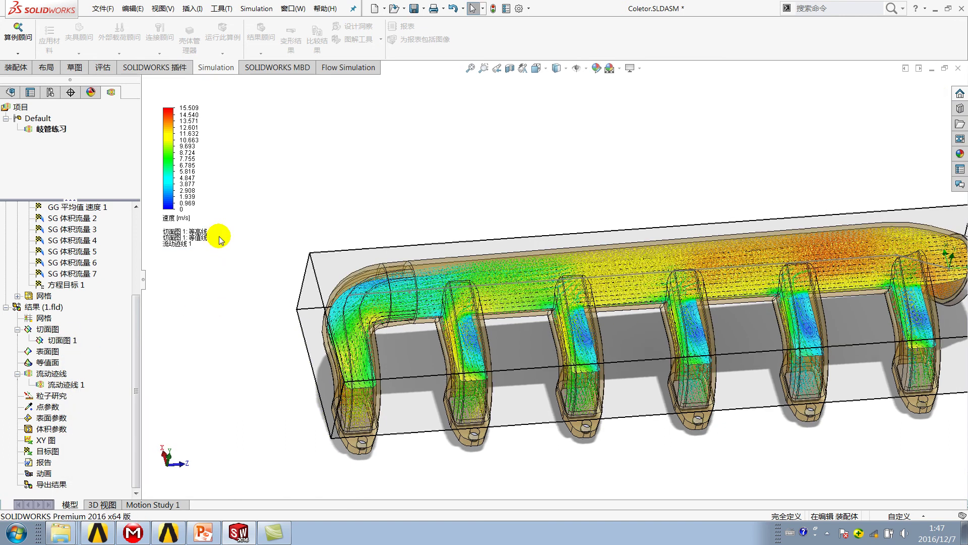
{"action": "scroll", "coordinate": [195, 237], "scroll_direction": "down", "scroll_amount": 2}
{"action": "scroll", "coordinate": [458, 274], "scroll_direction": "up", "scroll_amount": 2}
{"action": "scroll", "coordinate": [459, 274], "scroll_direction": "up", "scroll_amount": 2}
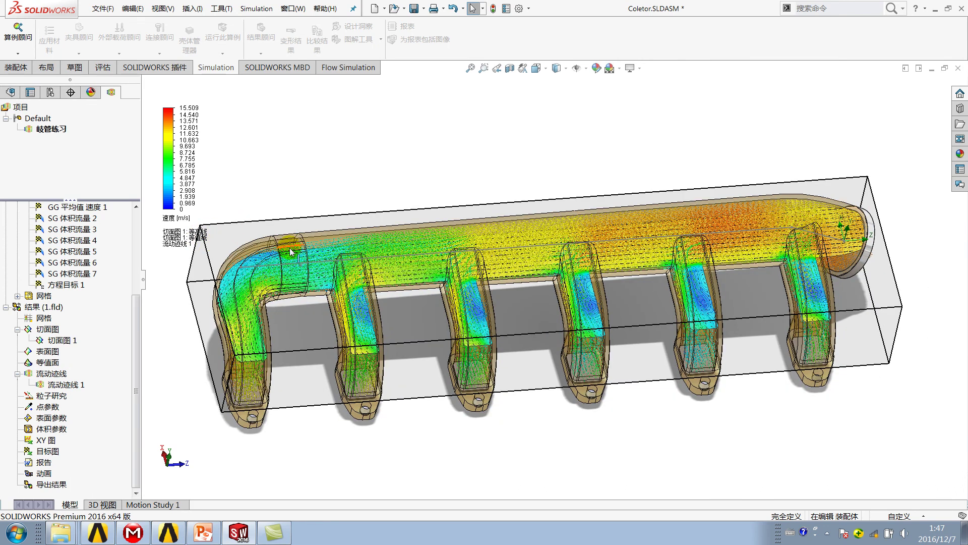
{"action": "middle_click_drag", "start_coordinate": [285, 267], "coordinate": [320, 270], "text": "ctrl"}
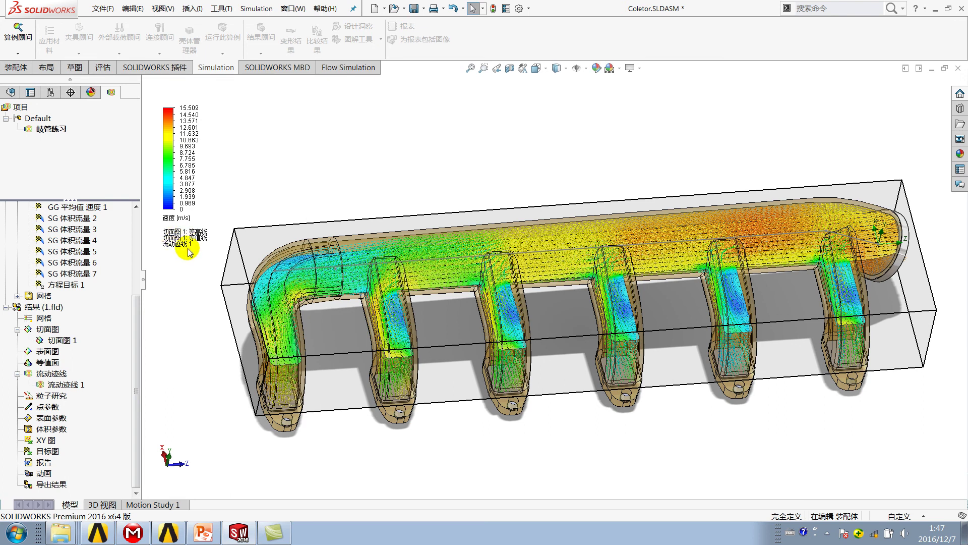
{"action": "scroll", "coordinate": [373, 242], "scroll_direction": "down", "scroll_amount": 1}
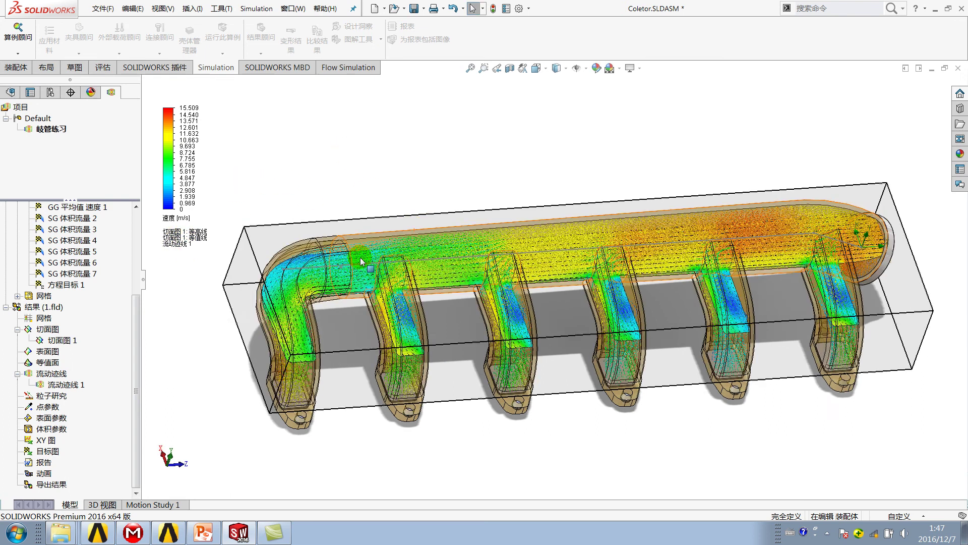
{"action": "scroll", "coordinate": [368, 250], "scroll_direction": "down", "scroll_amount": 3}
{"action": "scroll", "coordinate": [367, 252], "scroll_direction": "down", "scroll_amount": 2}
{"action": "mouse_move", "coordinate": [383, 241]}
{"action": "middle_mouse_down"}
{"action": "mouse_move", "coordinate": [363, 217]}
{"action": "mouse_move", "coordinate": [376, 216]}
{"action": "mouse_move", "coordinate": [374, 269]}
{"action": "mouse_move", "coordinate": [383, 265]}
{"action": "middle_mouse_up"}
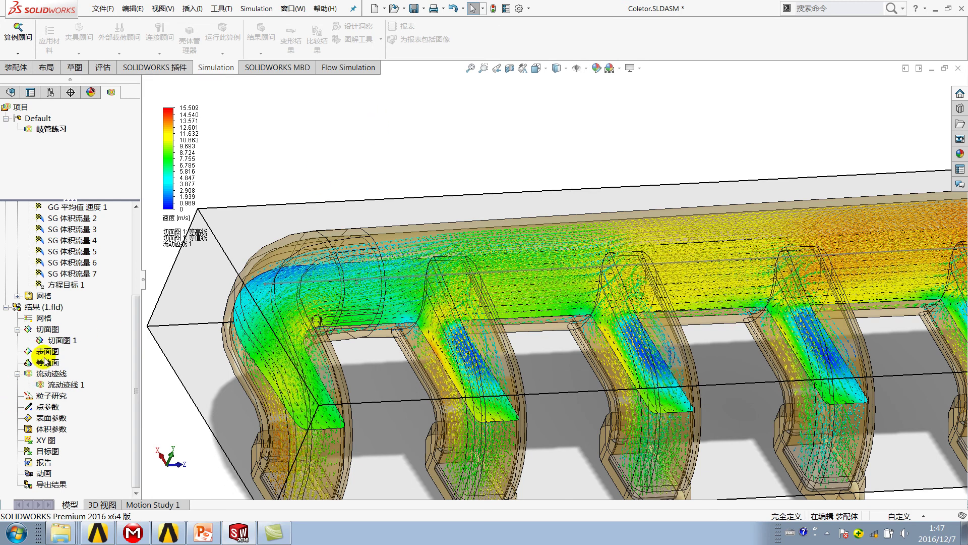
Insert cut plot 切面图 2 on the Right plane with the 网格 mesh overlay
{"action": "right_click", "coordinate": [50, 330]}
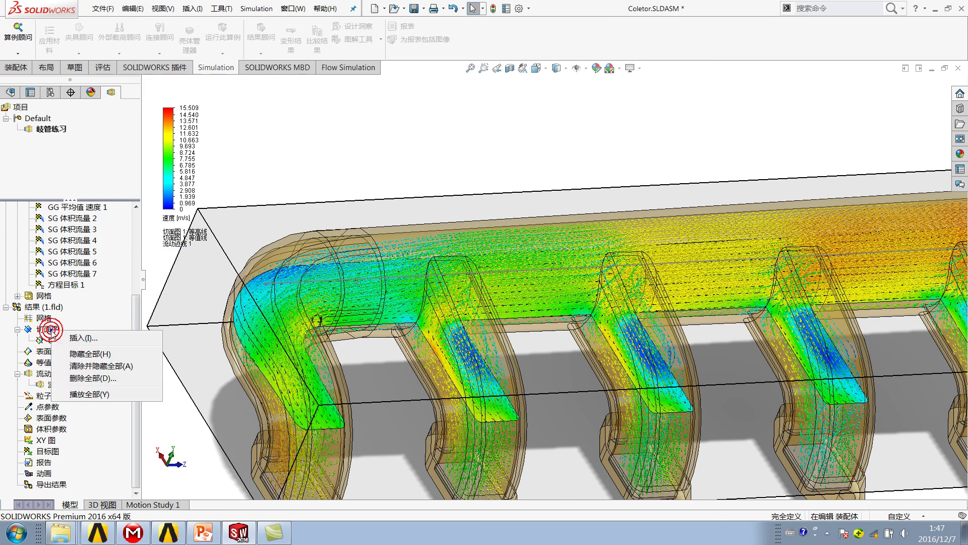
{"action": "left_click", "coordinate": [81, 337]}
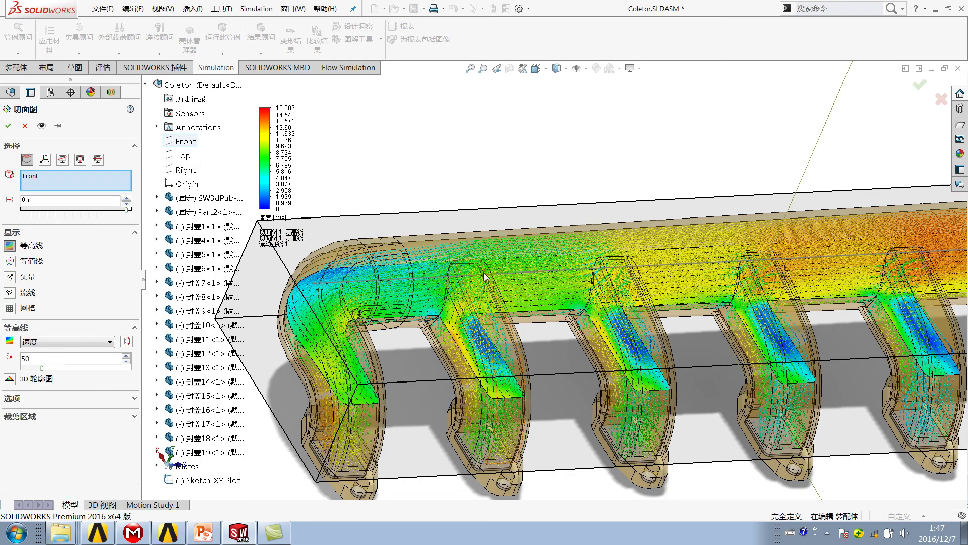
{"action": "scroll", "coordinate": [484, 276], "scroll_direction": "up", "scroll_amount": 5}
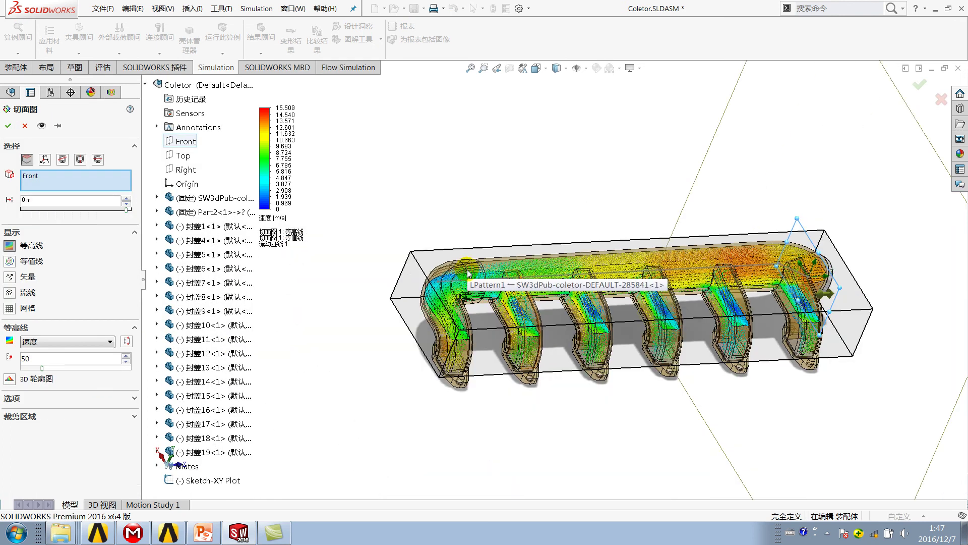
{"action": "left_click", "coordinate": [185, 170]}
{"action": "middle_click_drag", "start_coordinate": [469, 205], "coordinate": [501, 210]}
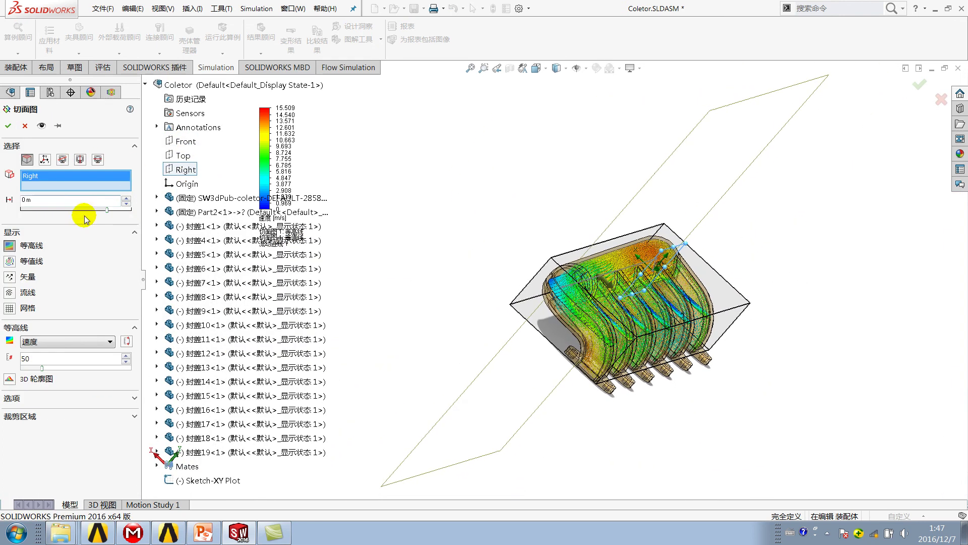
{"action": "left_click", "coordinate": [9, 307]}
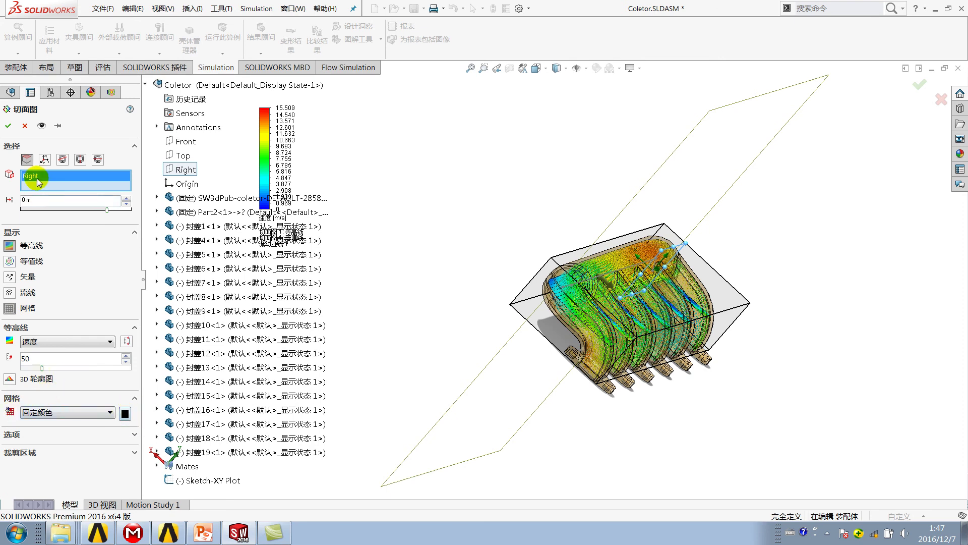
{"action": "left_click", "coordinate": [10, 126]}
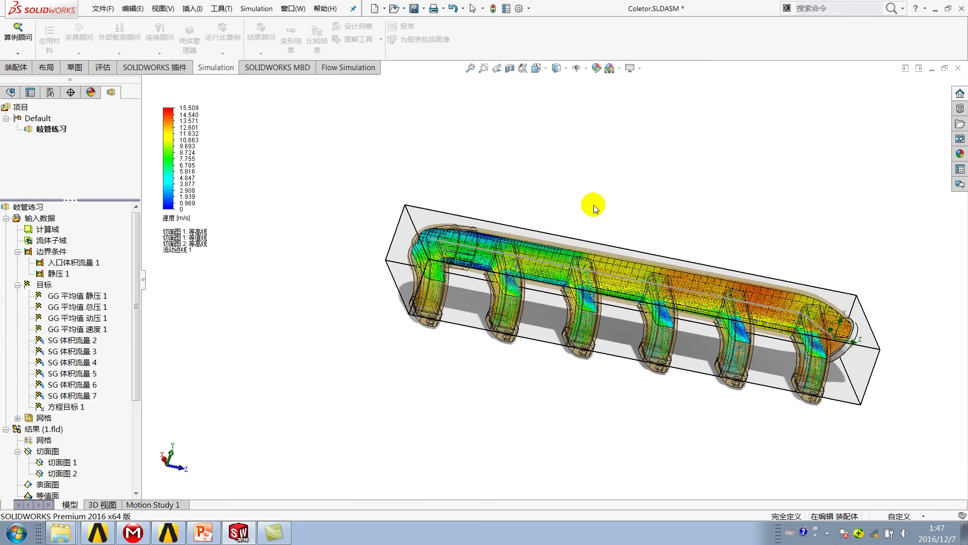
{"action": "scroll", "coordinate": [590, 214], "scroll_direction": "down", "scroll_amount": 3}
{"action": "scroll", "coordinate": [562, 264], "scroll_direction": "down", "scroll_amount": 3}
{"action": "scroll", "coordinate": [562, 265], "scroll_direction": "down", "scroll_amount": 3}
{"action": "middle_click_drag", "start_coordinate": [562, 264], "coordinate": [486, 246]}
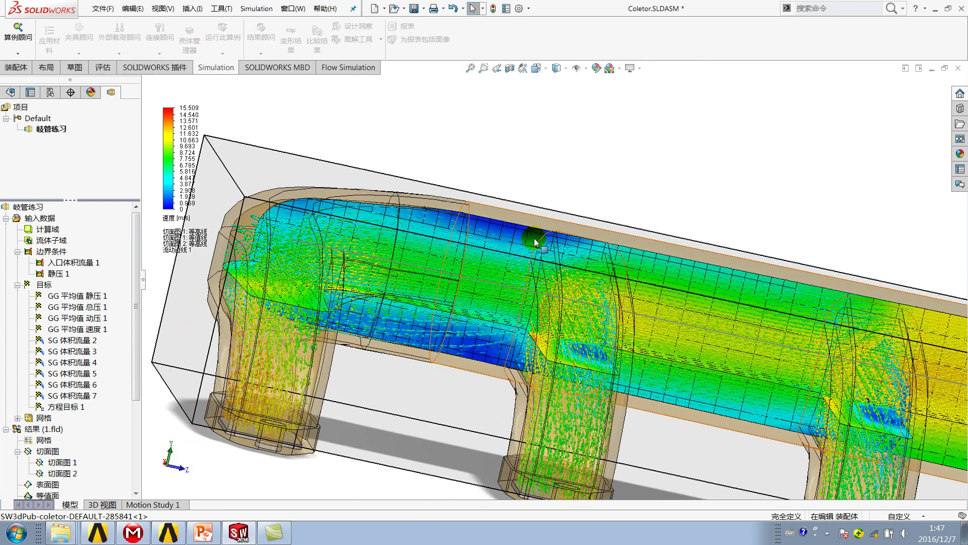
{"action": "scroll", "coordinate": [535, 243], "scroll_direction": "up", "scroll_amount": 2}
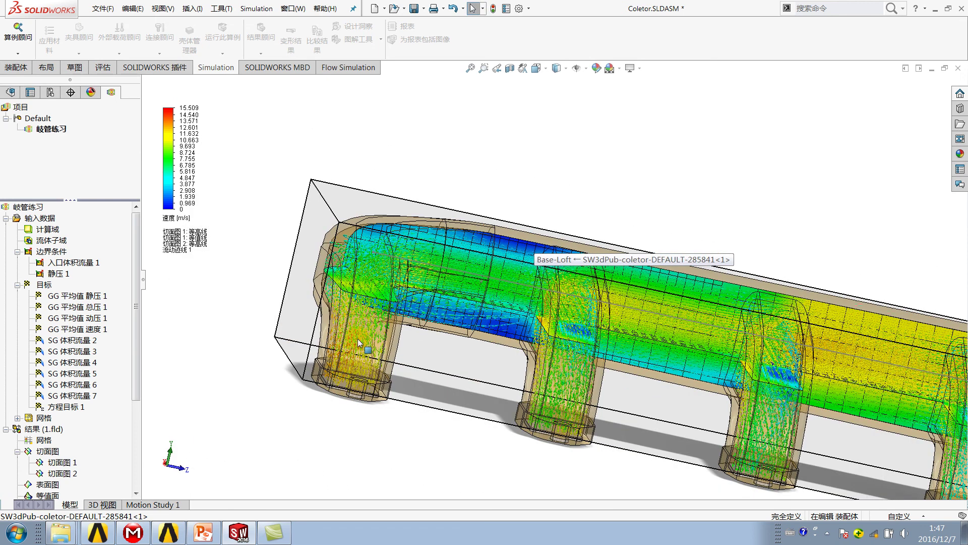
{"action": "left_click", "coordinate": [204, 532]}
{"action": "left_click", "coordinate": [581, 382]}
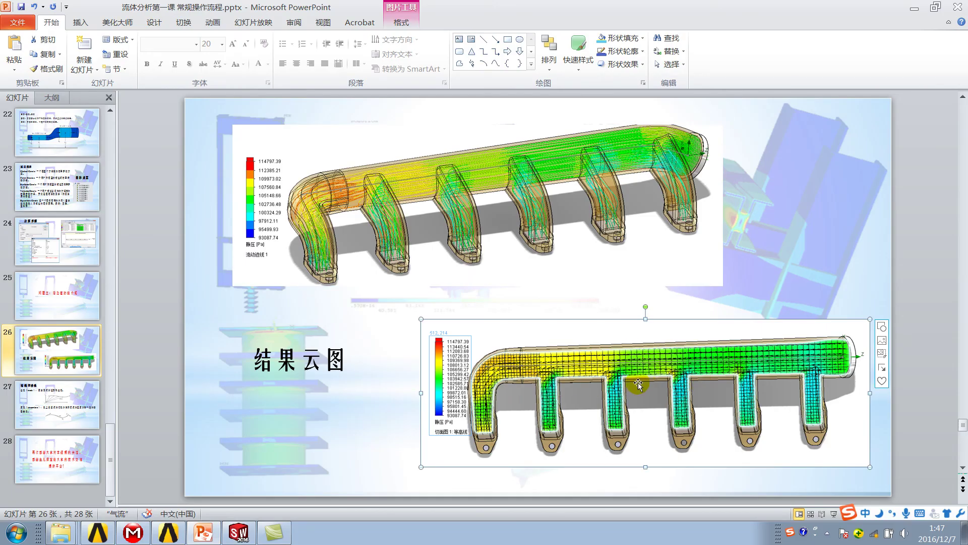
{"action": "left_click", "coordinate": [910, 9]}
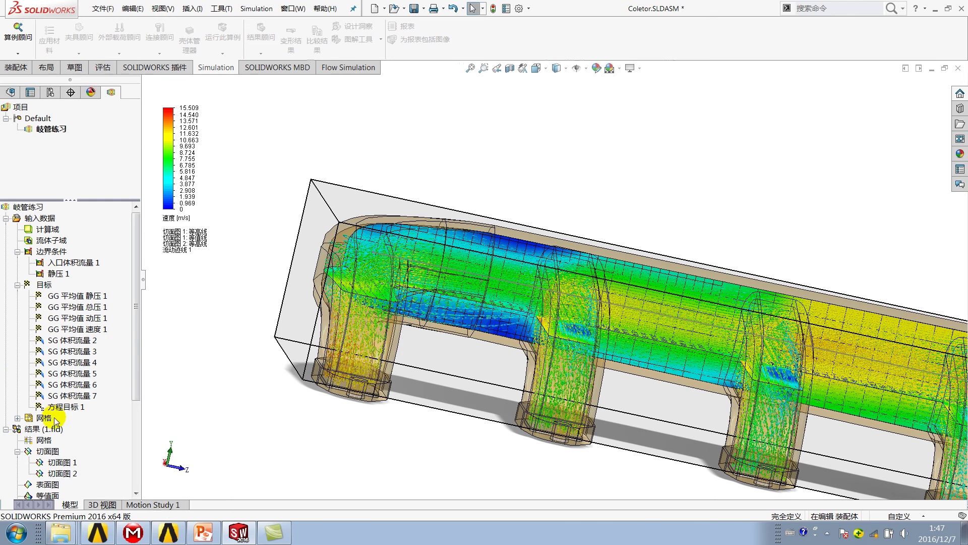
Select 切面图 2 and orbit to a level, frontal view of the velocity contours
{"action": "left_click", "coordinate": [55, 461]}
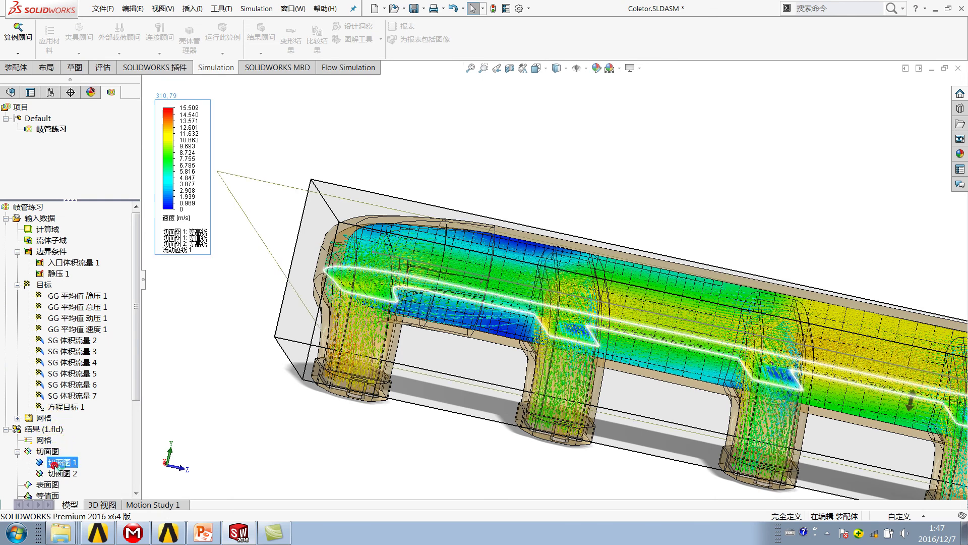
{"action": "scroll", "coordinate": [353, 363], "scroll_direction": "down", "scroll_amount": 3}
{"action": "mouse_move", "coordinate": [353, 363]}
{"action": "middle_mouse_down"}
{"action": "mouse_move", "coordinate": [403, 249]}
{"action": "mouse_move", "coordinate": [513, 258]}
{"action": "mouse_move", "coordinate": [519, 296]}
{"action": "middle_mouse_up"}
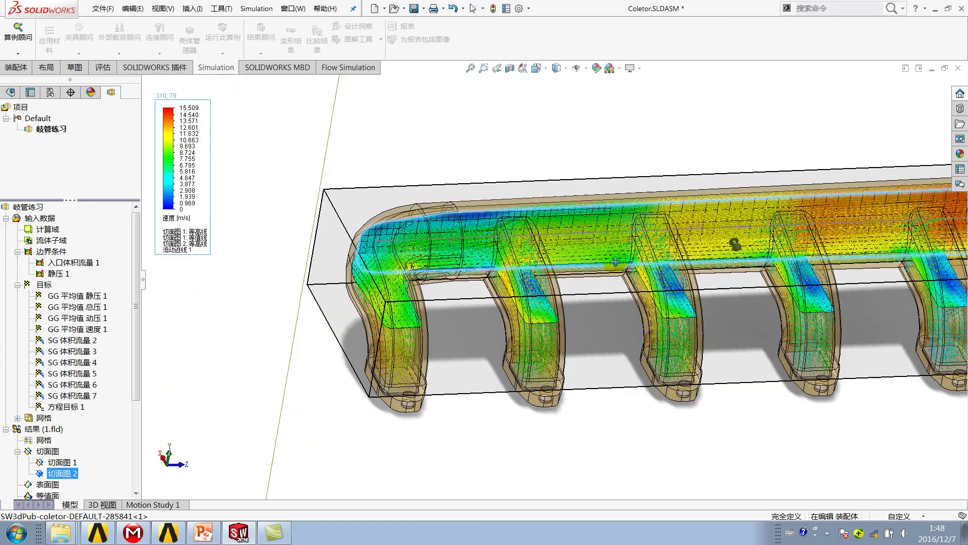
{"action": "scroll", "coordinate": [616, 261], "scroll_direction": "up", "scroll_amount": 5}
{"action": "mouse_move", "coordinate": [616, 262]}
{"action": "middle_mouse_down"}
{"action": "mouse_move", "coordinate": [410, 296]}
{"action": "mouse_move", "coordinate": [403, 258]}
{"action": "middle_mouse_up"}
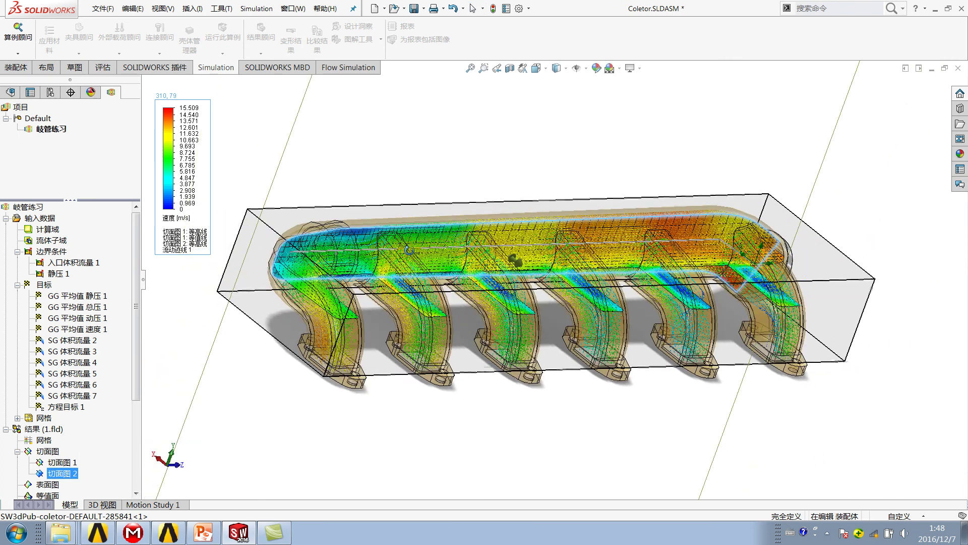
{"action": "middle_click_drag", "start_coordinate": [515, 258], "coordinate": [357, 168]}
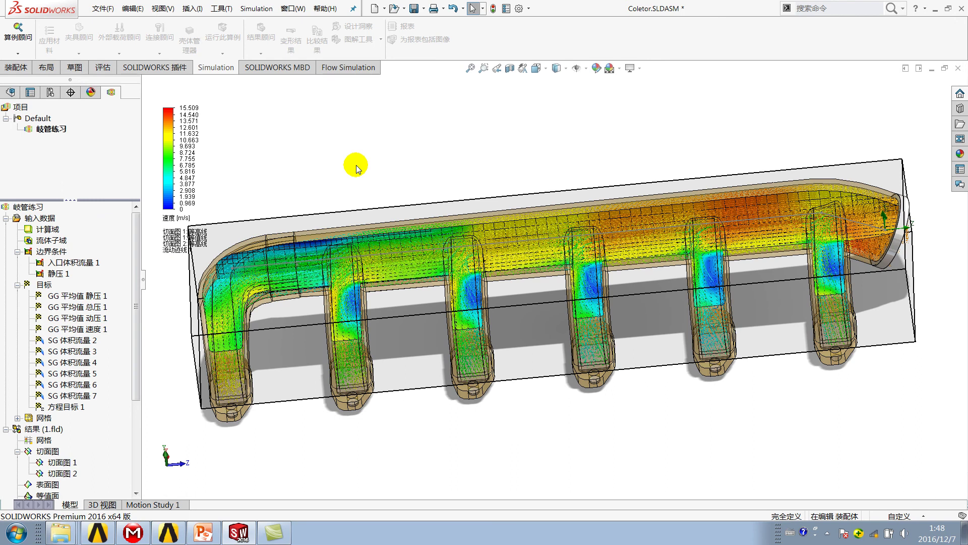
Fine-tune the manifold view and scroll the tree to the Results cut plots
{"action": "middle_click_drag", "start_coordinate": [350, 200], "coordinate": [367, 216]}
{"action": "scroll", "coordinate": [385, 254], "scroll_direction": "down", "scroll_amount": 3}
{"action": "scroll", "coordinate": [386, 253], "scroll_direction": "down", "scroll_amount": 1}
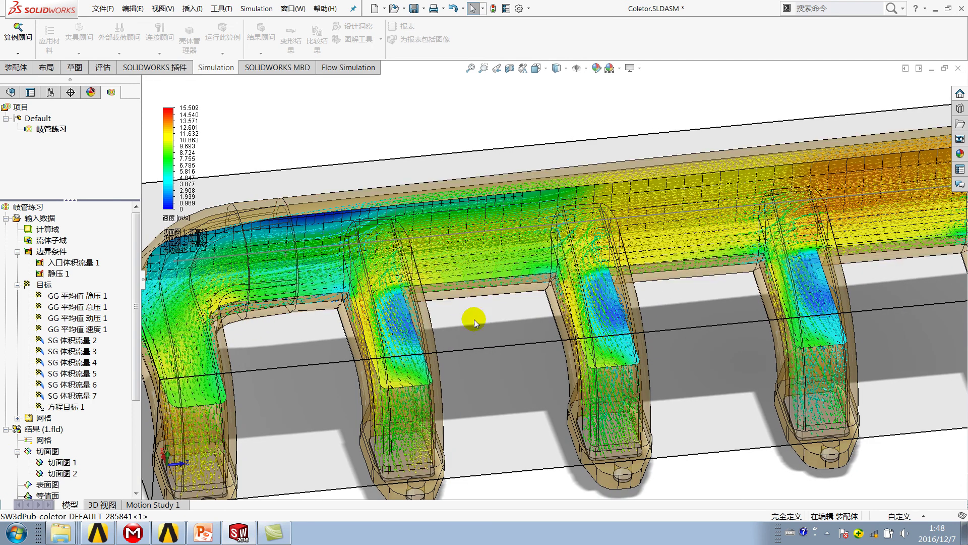
{"action": "scroll", "coordinate": [464, 279], "scroll_direction": "up", "scroll_amount": 5}
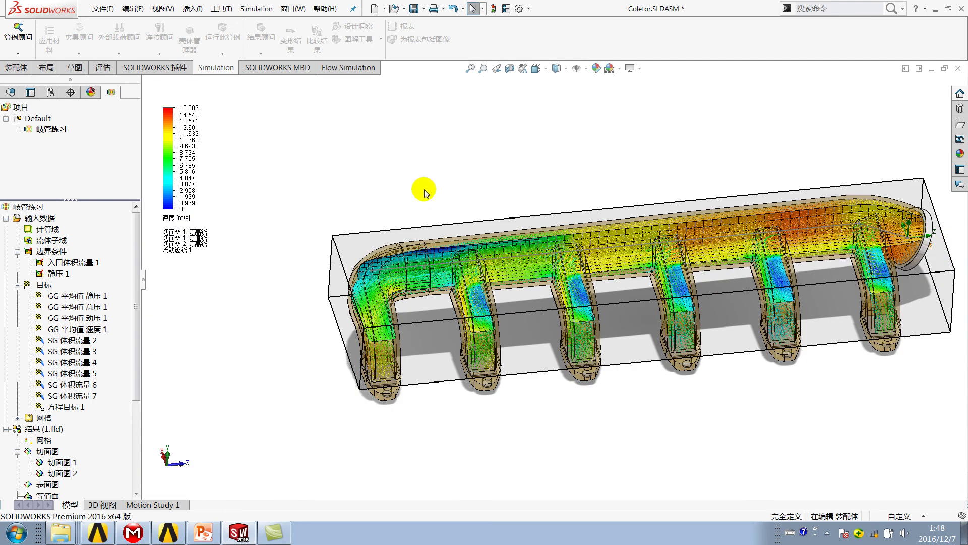
{"action": "middle_click_drag", "start_coordinate": [466, 222], "coordinate": [402, 204], "text": "ctrl"}
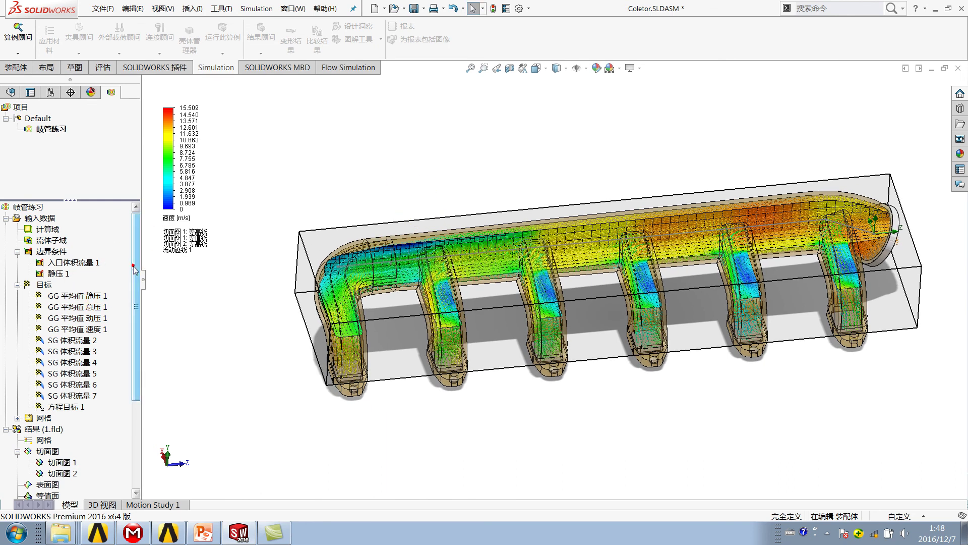
{"action": "left_click_drag", "start_coordinate": [135, 270], "coordinate": [74, 365]}
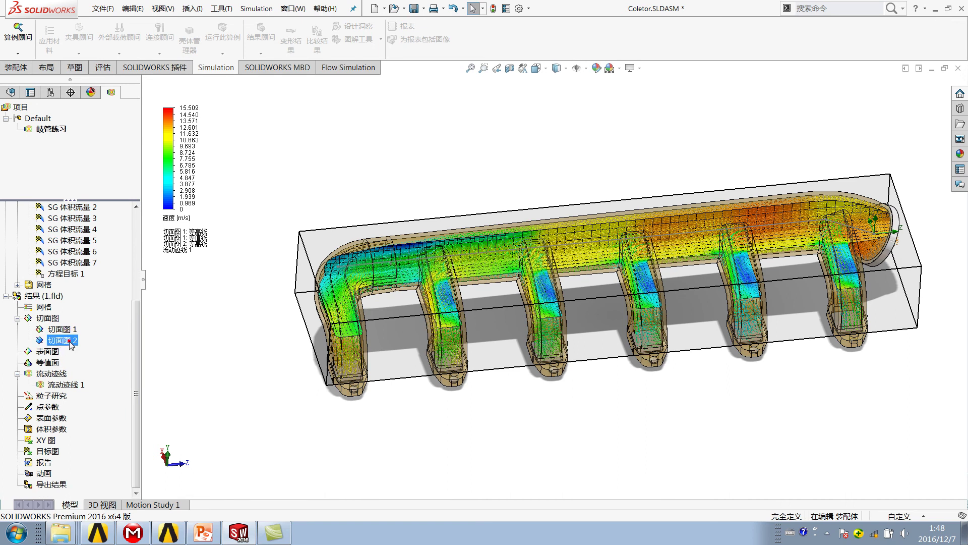
Hide both cut plots, 切面图 1 and 切面图 2
{"action": "left_click", "coordinate": [61, 329], "text": "ctrl"}
{"action": "right_click", "coordinate": [59, 328]}
{"action": "left_click", "coordinate": [83, 339]}
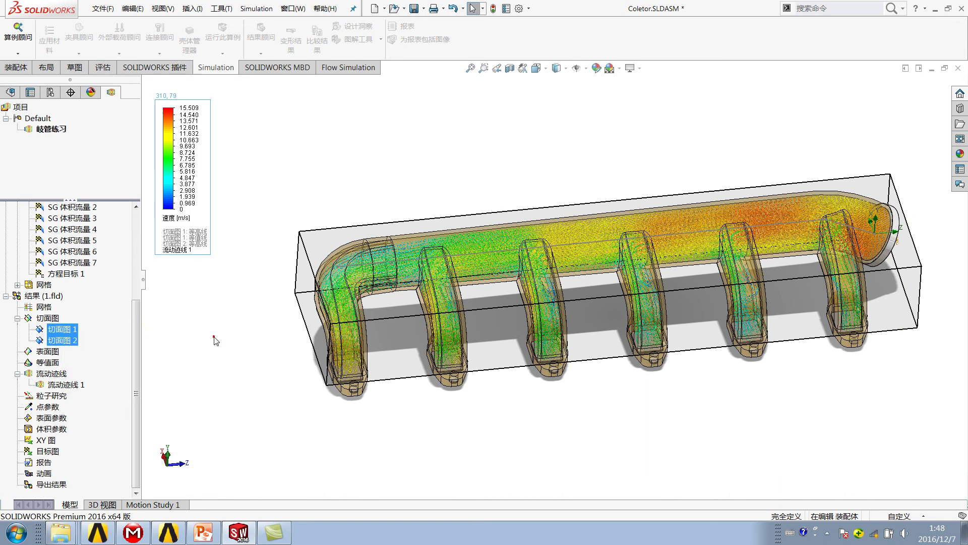
{"action": "left_click", "coordinate": [202, 337]}
{"action": "middle_click_drag", "start_coordinate": [307, 309], "coordinate": [398, 292]}
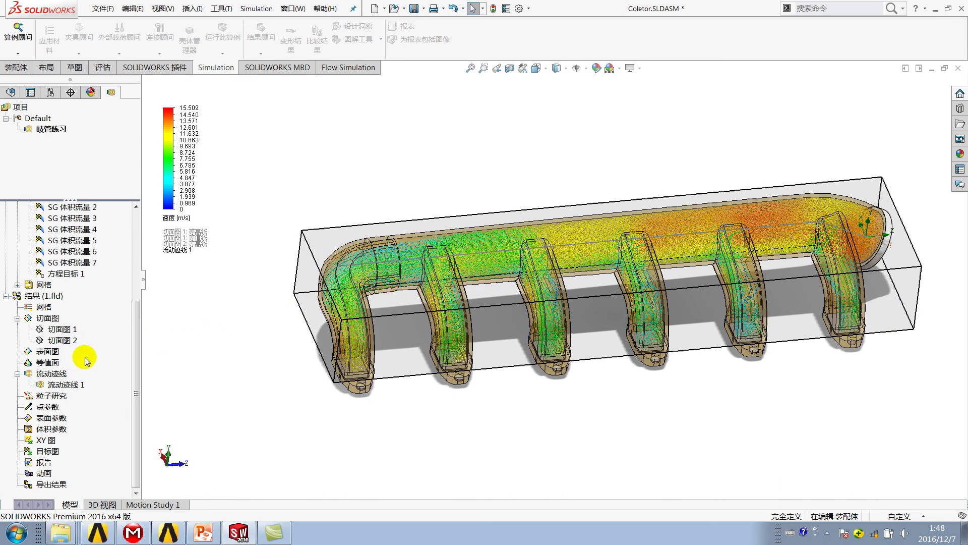
Hide flow trajectory 流动迹线 1, leaving the bare manifold
{"action": "left_click", "coordinate": [63, 384]}
{"action": "right_click", "coordinate": [63, 385]}
{"action": "left_click", "coordinate": [101, 244]}
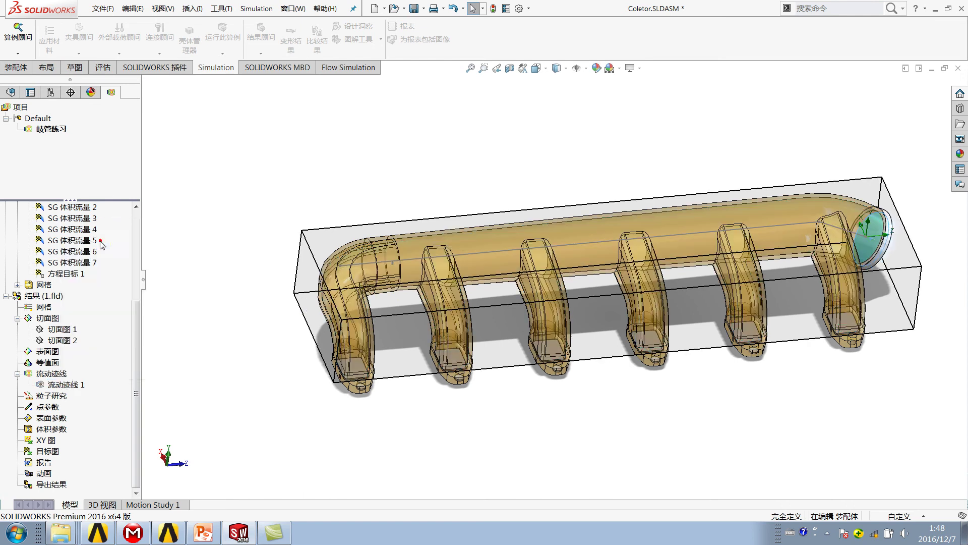
{"action": "left_click", "coordinate": [61, 385]}
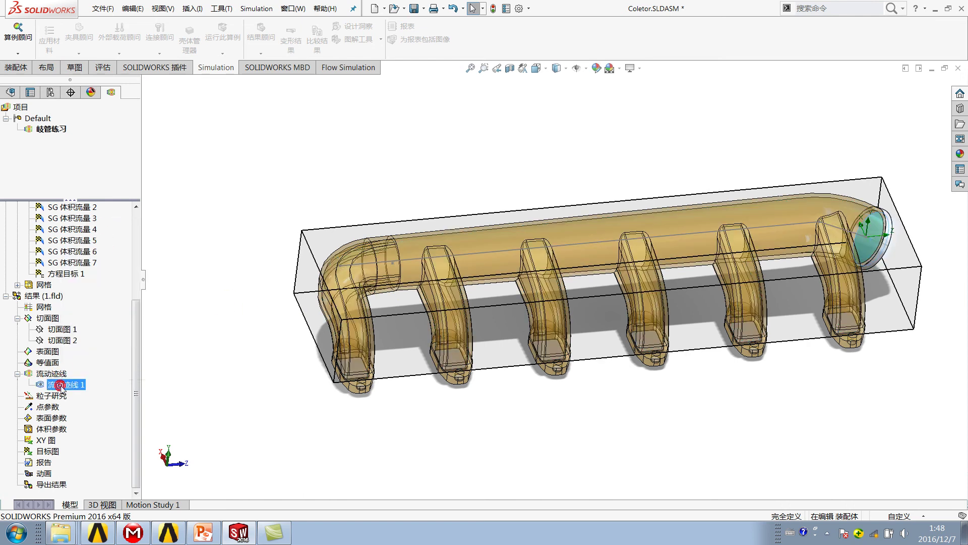
{"action": "left_click", "coordinate": [190, 329]}
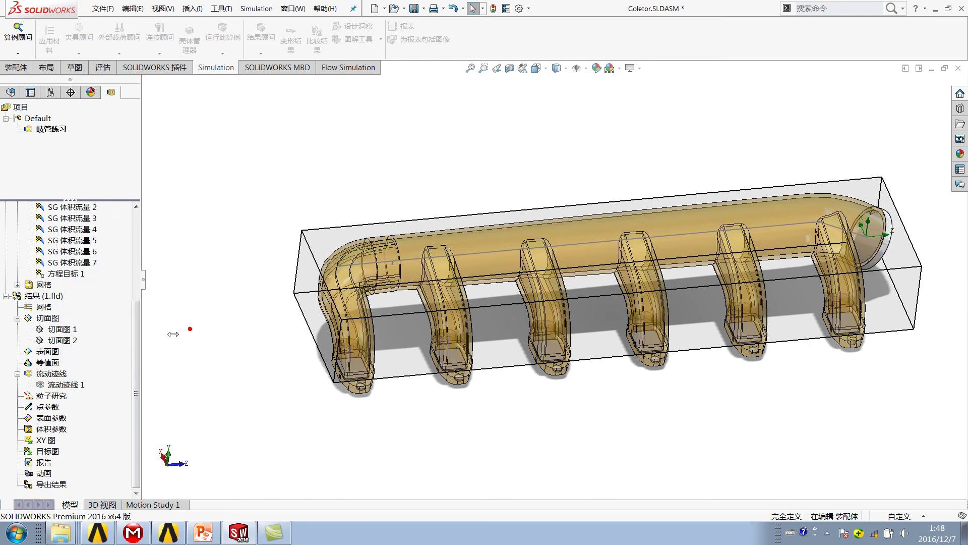
{"action": "right_click", "coordinate": [57, 377]}
Create a 30-point, 导管 pipe-style flow trajectory starting from a leg's bottom face
{"action": "left_click", "coordinate": [78, 382]}
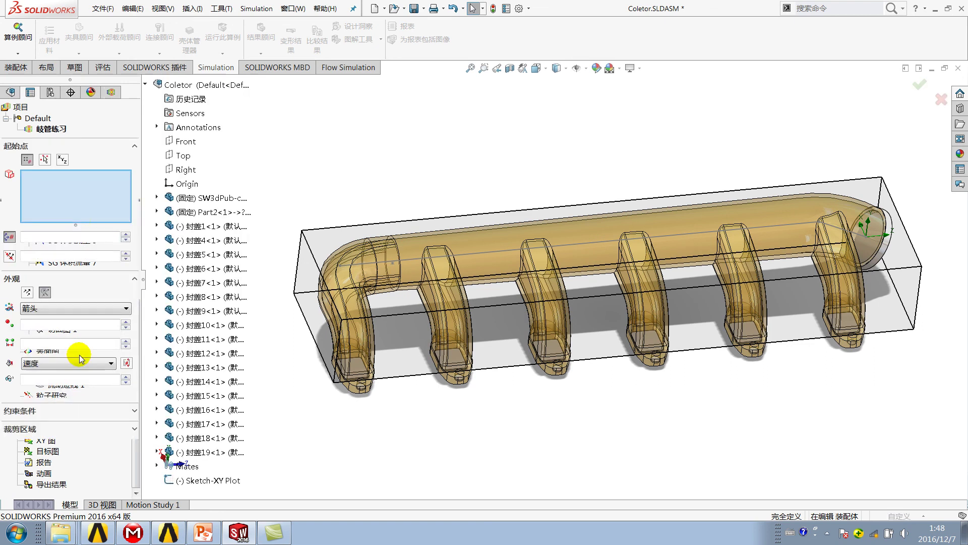
{"action": "scroll", "coordinate": [645, 280], "scroll_direction": "down", "scroll_amount": 3}
{"action": "scroll", "coordinate": [643, 374], "scroll_direction": "down", "scroll_amount": 3}
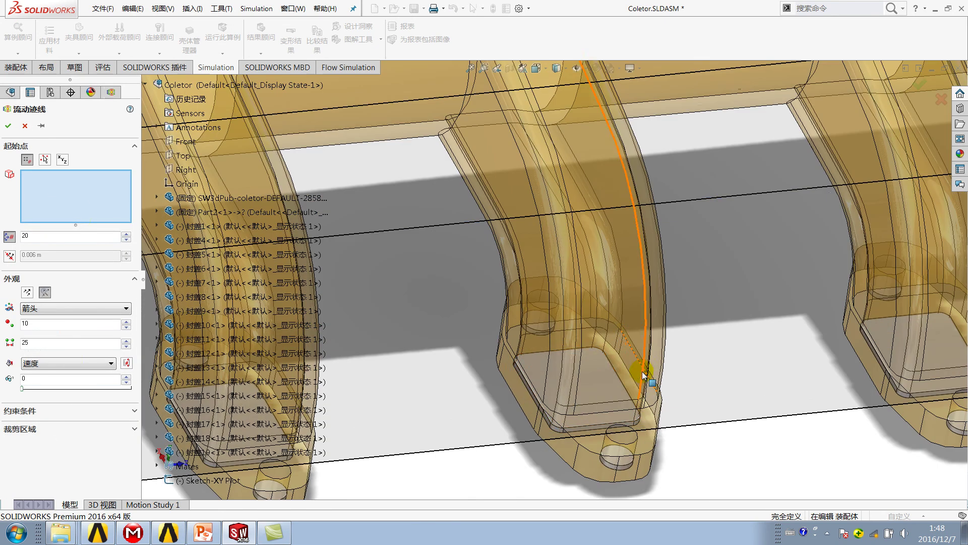
{"action": "key", "text": "f"}
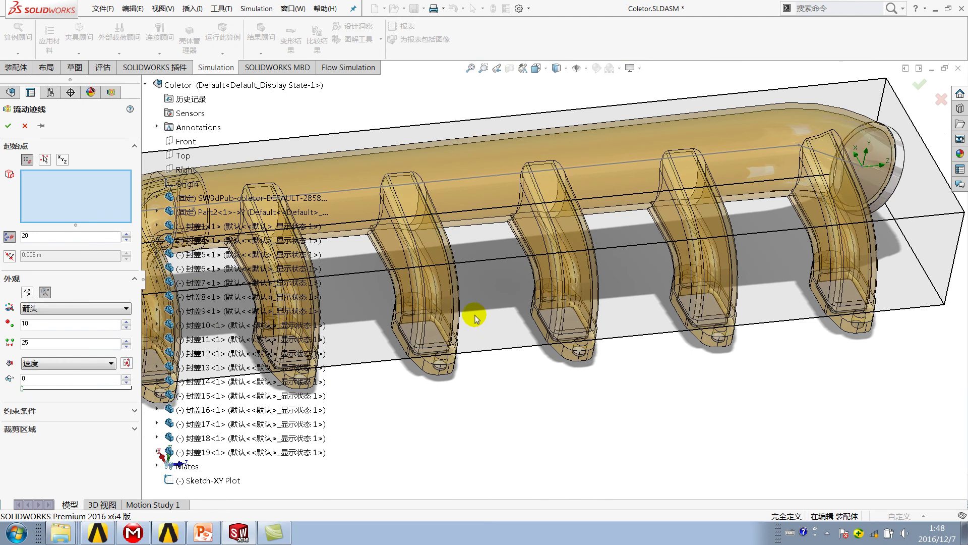
{"action": "scroll", "coordinate": [474, 318], "scroll_direction": "down", "scroll_amount": 3}
{"action": "left_click", "coordinate": [407, 340]}
{"action": "double_click", "coordinate": [51, 253]}
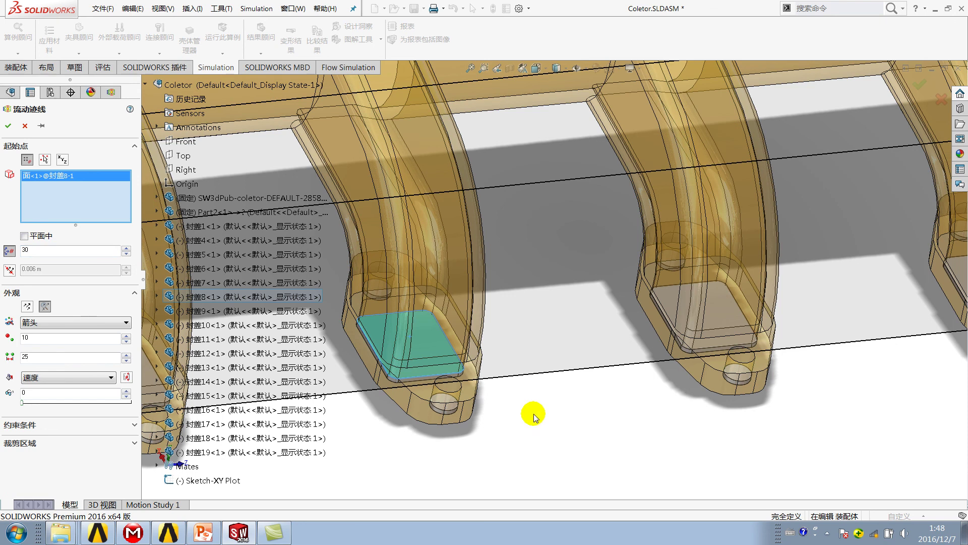
{"action": "left_click", "coordinate": [27, 306]}
{"action": "left_click", "coordinate": [33, 323]}
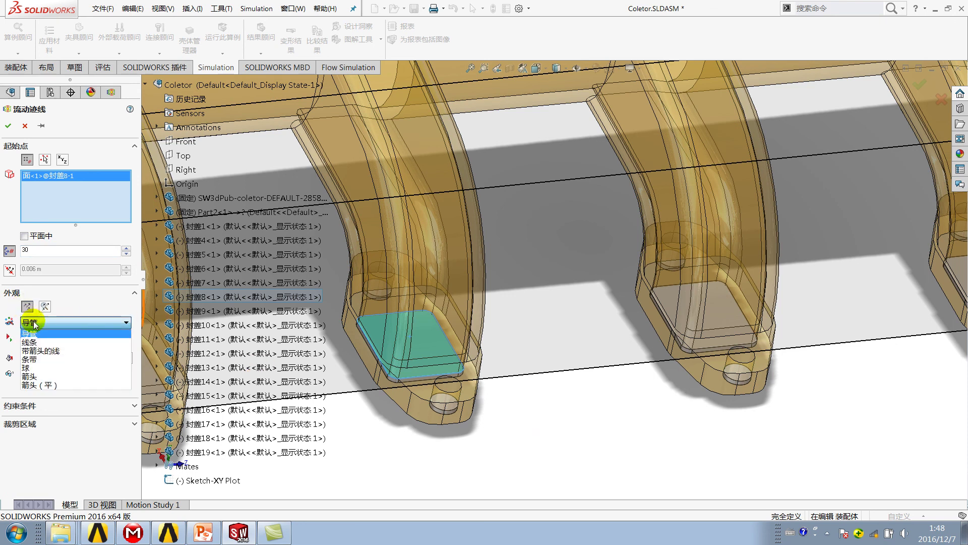
{"action": "left_click", "coordinate": [53, 333]}
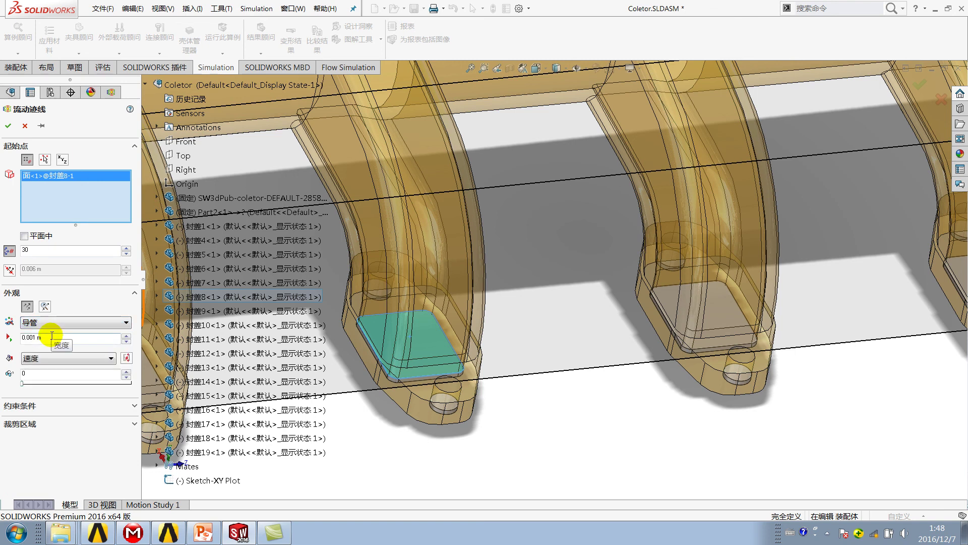
{"action": "left_click", "coordinate": [8, 126]}
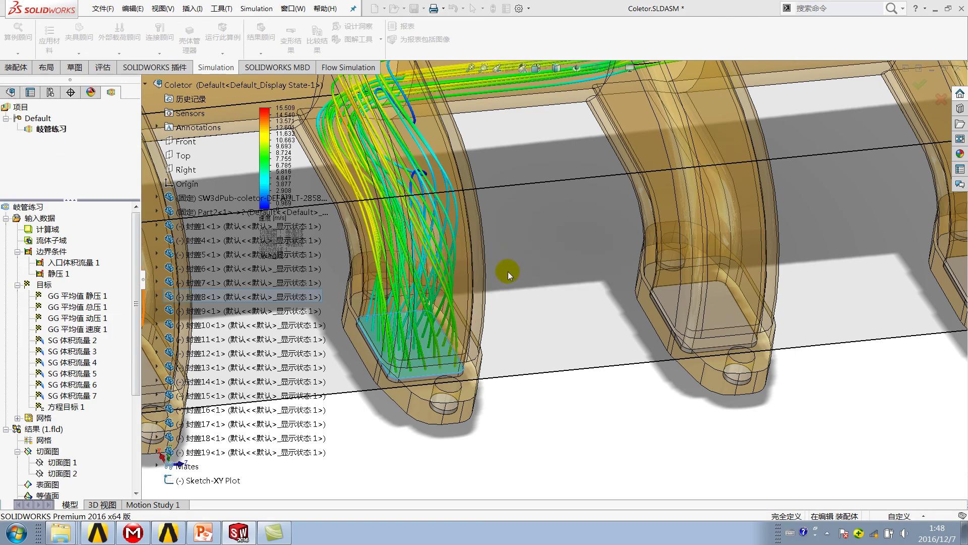
{"action": "scroll", "coordinate": [730, 229], "scroll_direction": "down", "scroll_amount": 4}
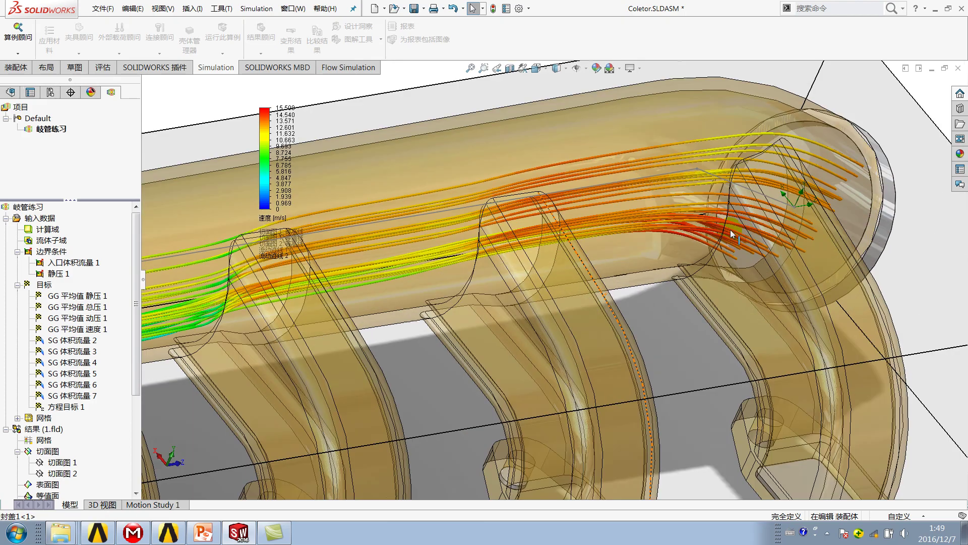
{"action": "scroll", "coordinate": [766, 237], "scroll_direction": "down", "scroll_amount": 3}
{"action": "scroll", "coordinate": [798, 246], "scroll_direction": "down", "scroll_amount": 2}
{"action": "scroll", "coordinate": [797, 258], "scroll_direction": "up", "scroll_amount": 3}
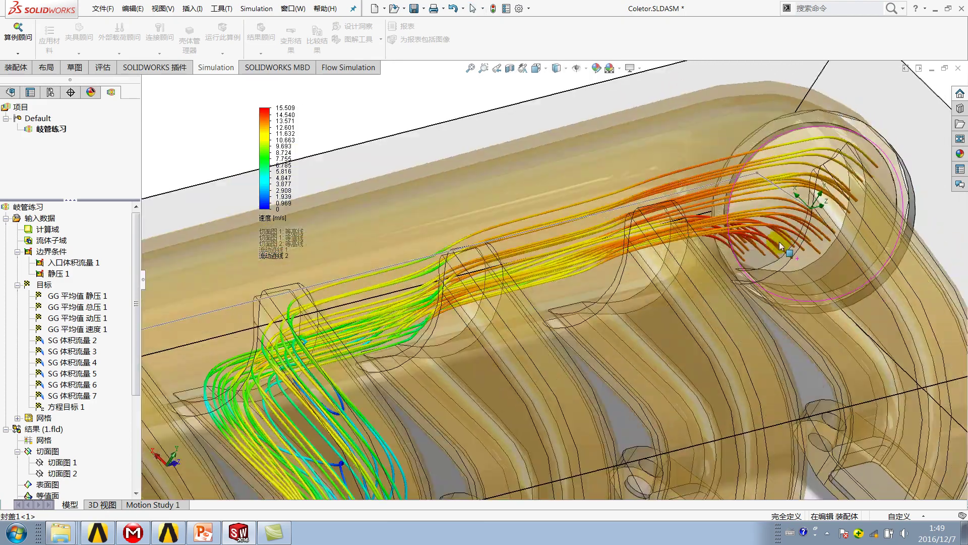
{"action": "scroll", "coordinate": [570, 294], "scroll_direction": "up", "scroll_amount": 3}
{"action": "scroll", "coordinate": [570, 295], "scroll_direction": "down", "scroll_amount": 4}
{"action": "middle_click_drag", "start_coordinate": [569, 294], "coordinate": [536, 313]}
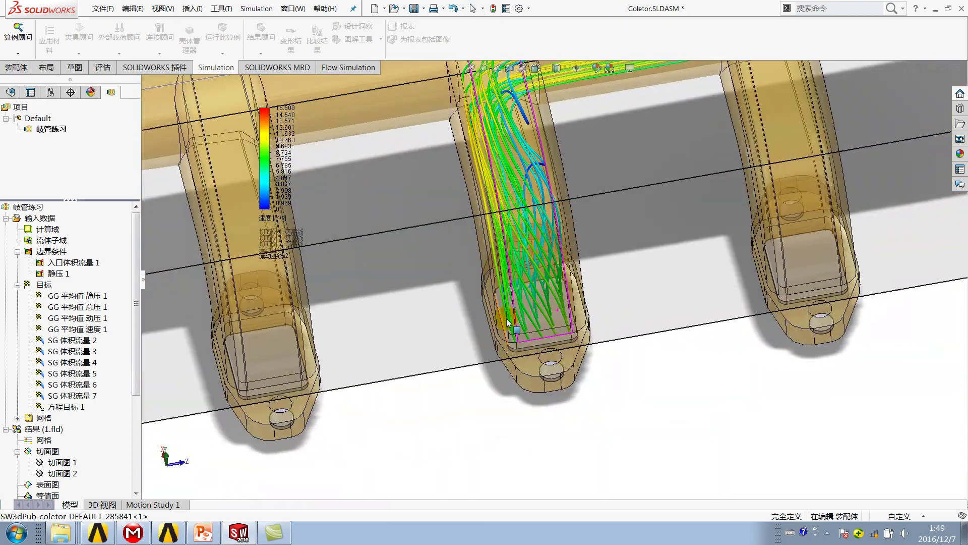
{"action": "scroll", "coordinate": [555, 297], "scroll_direction": "up", "scroll_amount": 5}
{"action": "mouse_move", "coordinate": [616, 281]}
{"action": "middle_mouse_down"}
{"action": "mouse_move", "coordinate": [603, 258]}
{"action": "mouse_move", "coordinate": [474, 303]}
{"action": "mouse_move", "coordinate": [429, 388]}
{"action": "middle_mouse_up"}
{"action": "scroll", "coordinate": [428, 388], "scroll_direction": "down", "scroll_amount": 2}
{"action": "scroll", "coordinate": [497, 340], "scroll_direction": "down", "scroll_amount": 2}
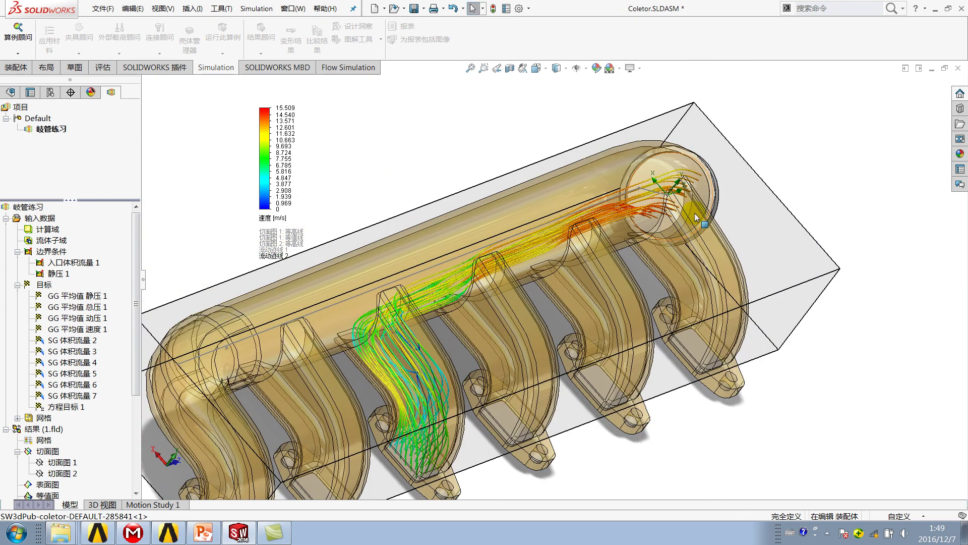
{"action": "scroll", "coordinate": [681, 217], "scroll_direction": "down", "scroll_amount": 3}
{"action": "scroll", "coordinate": [681, 186], "scroll_direction": "up", "scroll_amount": 1}
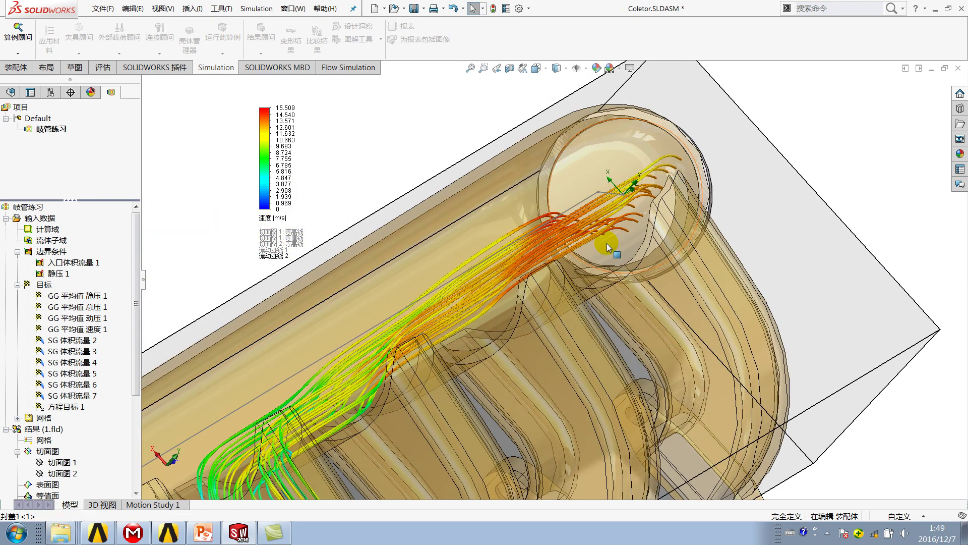
{"action": "scroll", "coordinate": [574, 266], "scroll_direction": "up", "scroll_amount": 2}
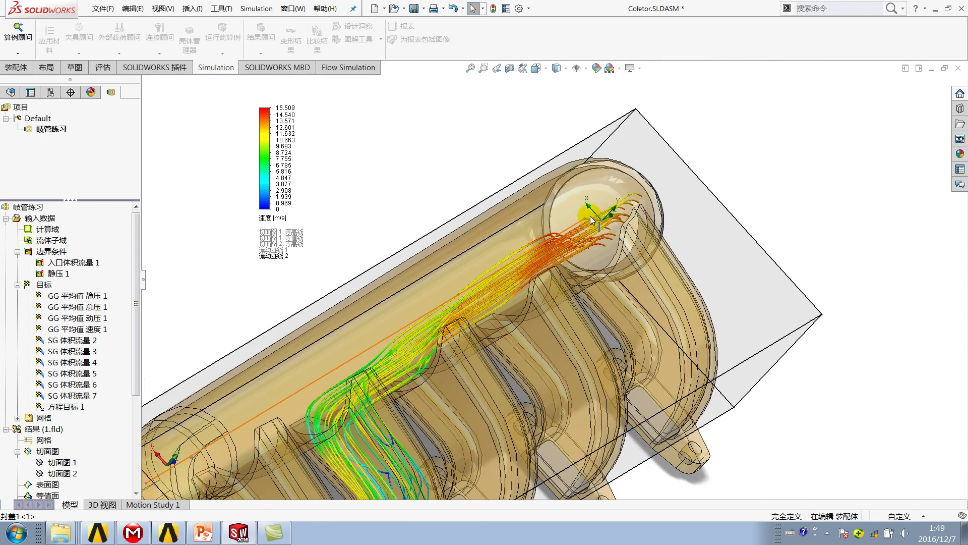
{"action": "scroll", "coordinate": [580, 252], "scroll_direction": "up", "scroll_amount": 2}
{"action": "scroll", "coordinate": [591, 229], "scroll_direction": "up", "scroll_amount": 2}
{"action": "scroll", "coordinate": [591, 229], "scroll_direction": "down", "scroll_amount": 1}
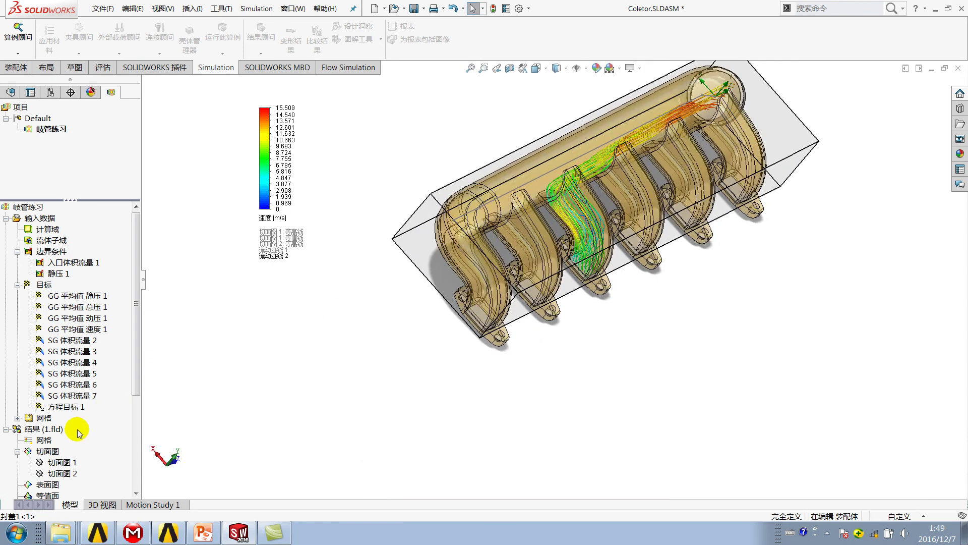
{"action": "right_click", "coordinate": [55, 452]}
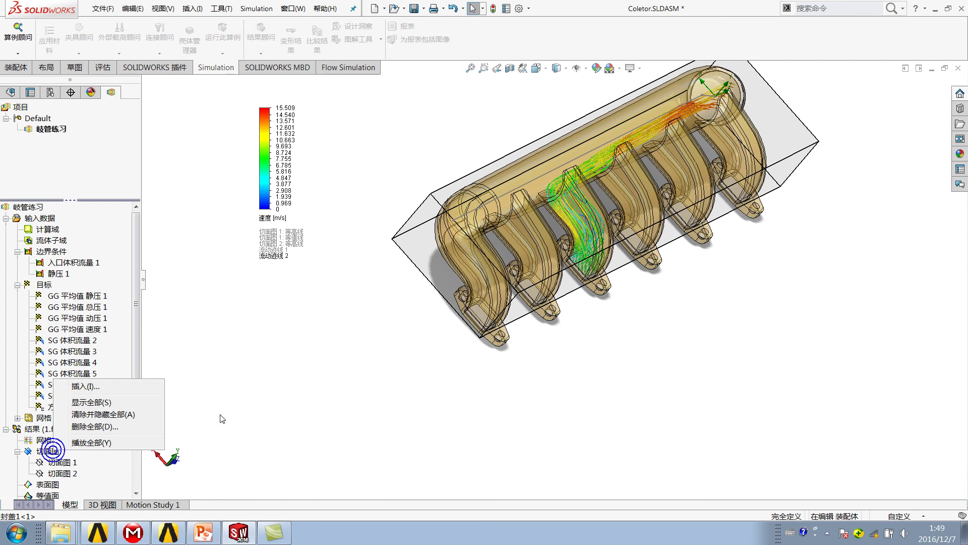
{"action": "middle_click_drag", "start_coordinate": [222, 419], "coordinate": [557, 211]}
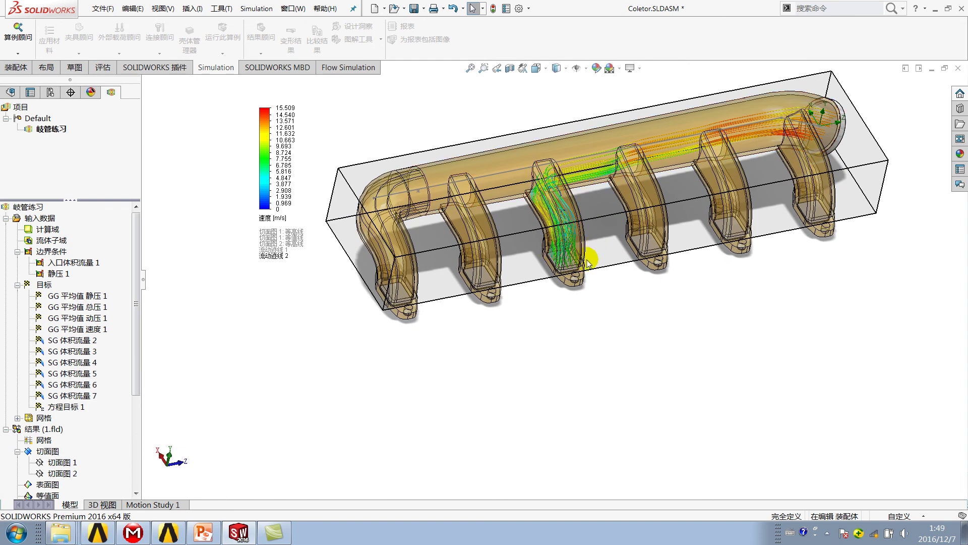
{"action": "scroll", "coordinate": [553, 248], "scroll_direction": "down", "scroll_amount": 2}
{"action": "scroll", "coordinate": [529, 305], "scroll_direction": "down", "scroll_amount": 3}
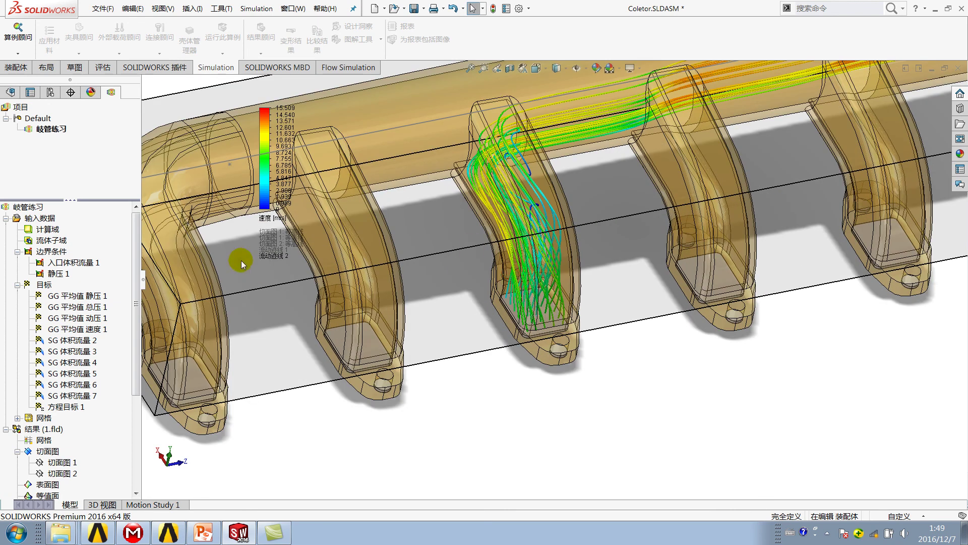
{"action": "left_click_drag", "start_coordinate": [135, 220], "coordinate": [135, 314]}
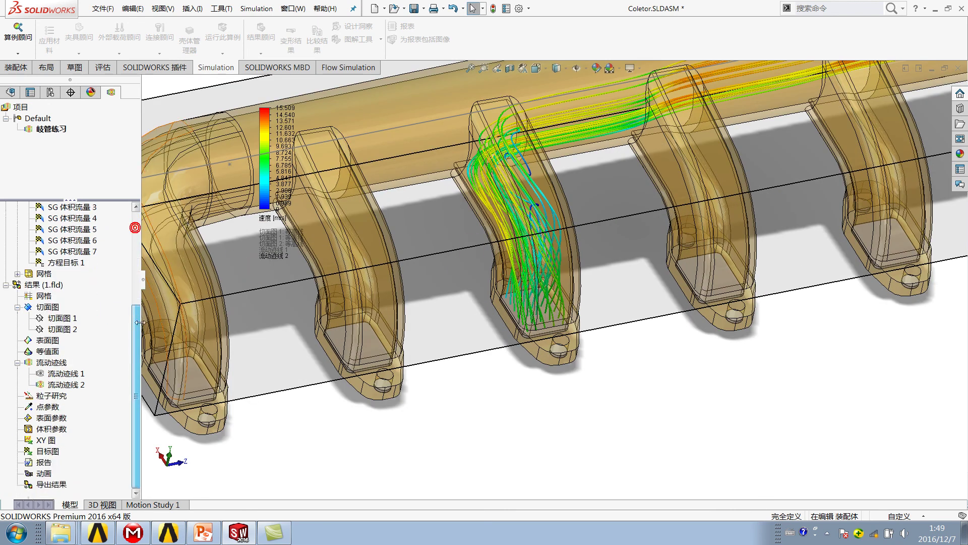
{"action": "left_click", "coordinate": [72, 385]}
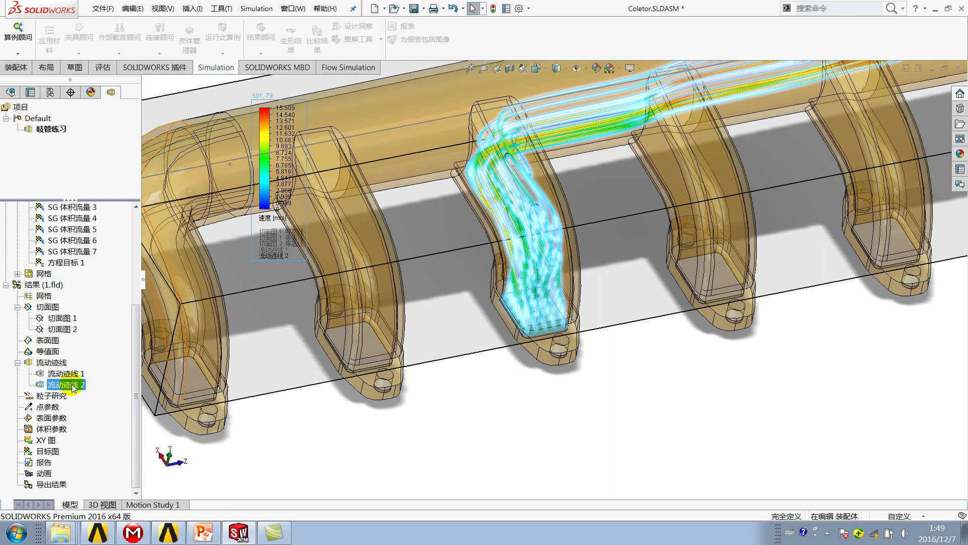
{"action": "left_click", "coordinate": [492, 441]}
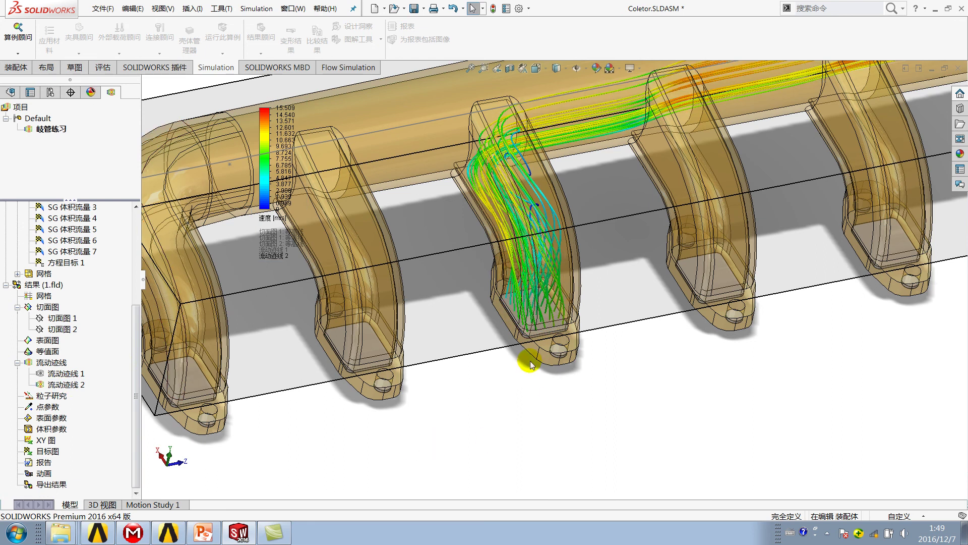
{"action": "right_click", "coordinate": [56, 342]}
Start a new surface plot on outlet faces 封盖17, 封盖14 and 封盖8
{"action": "left_click", "coordinate": [73, 346]}
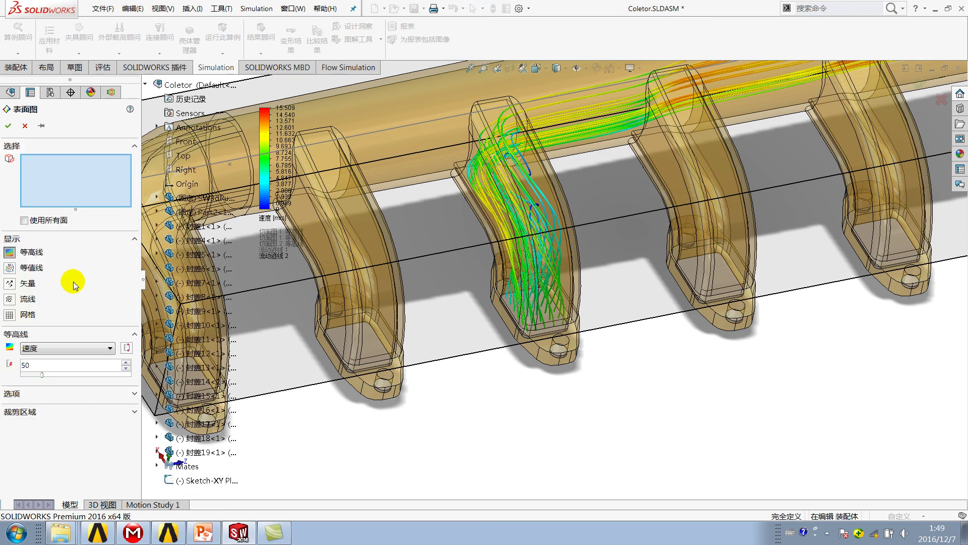
{"action": "middle_click_drag", "start_coordinate": [200, 368], "coordinate": [438, 262], "text": "ctrl"}
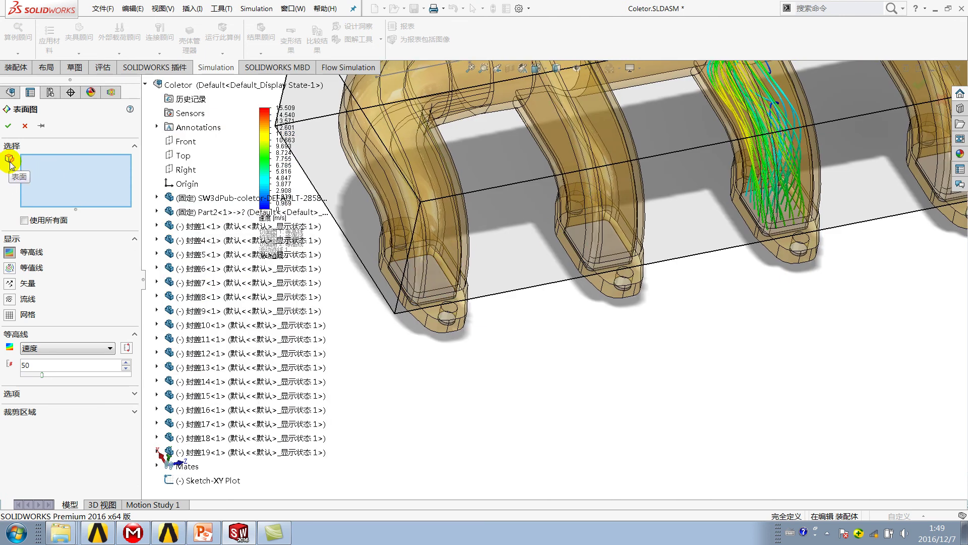
{"action": "scroll", "coordinate": [406, 261], "scroll_direction": "down", "scroll_amount": 2}
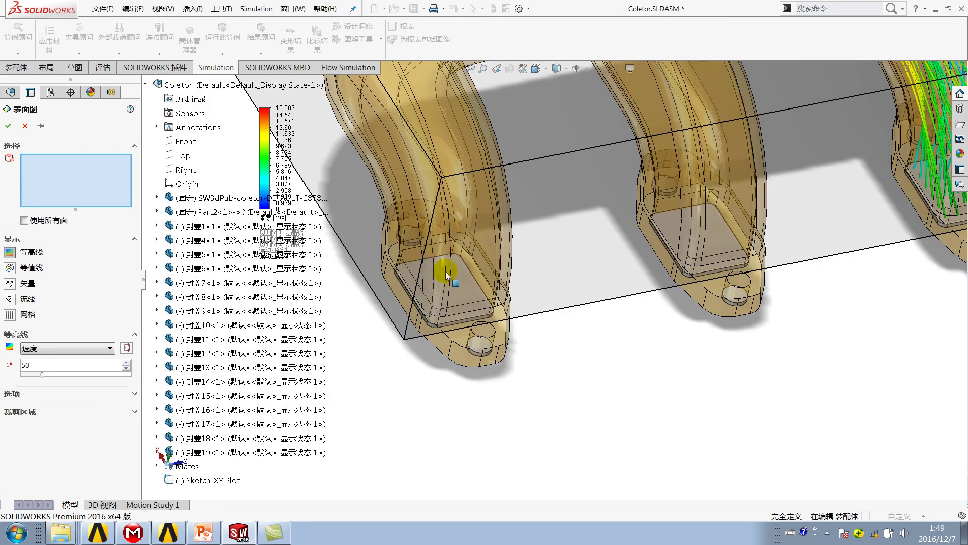
{"action": "left_click", "coordinate": [441, 275]}
{"action": "left_click", "coordinate": [694, 273]}
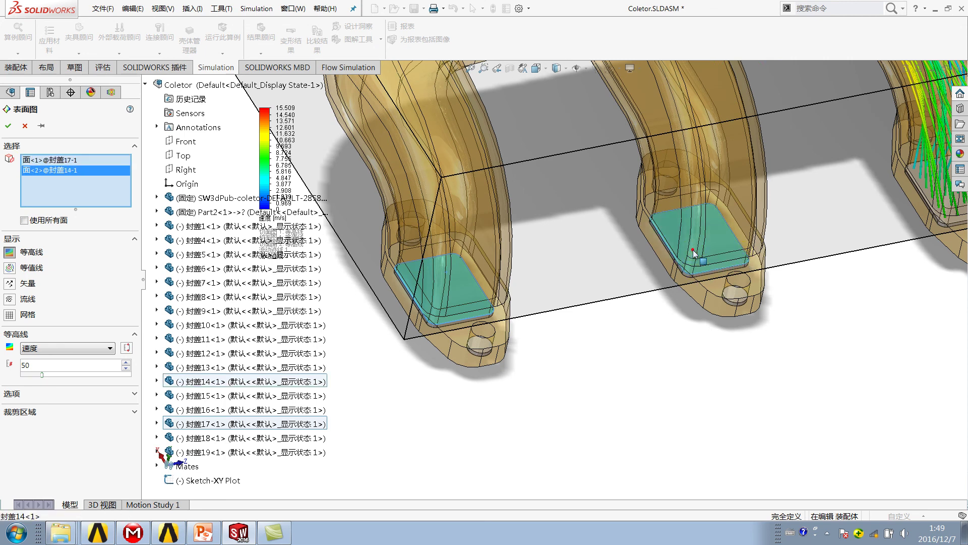
{"action": "scroll", "coordinate": [745, 244], "scroll_direction": "up", "scroll_amount": 3}
{"action": "scroll", "coordinate": [731, 233], "scroll_direction": "down", "scroll_amount": 3}
{"action": "scroll", "coordinate": [660, 261], "scroll_direction": "down", "scroll_amount": 3}
{"action": "left_click", "coordinate": [661, 261]}
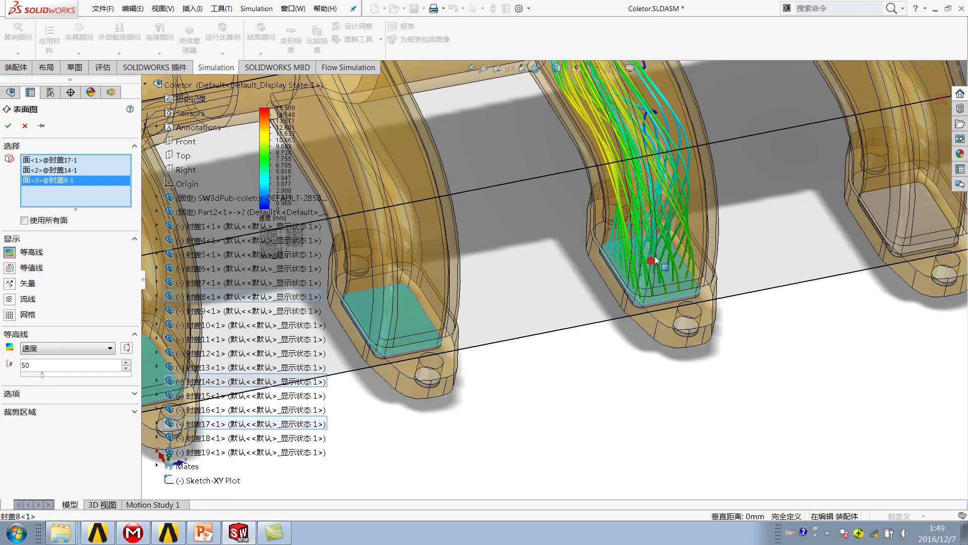
Set the surface plot parameter to 静压 (static pressure) with 网格 mesh display
{"action": "left_click", "coordinate": [45, 348]}
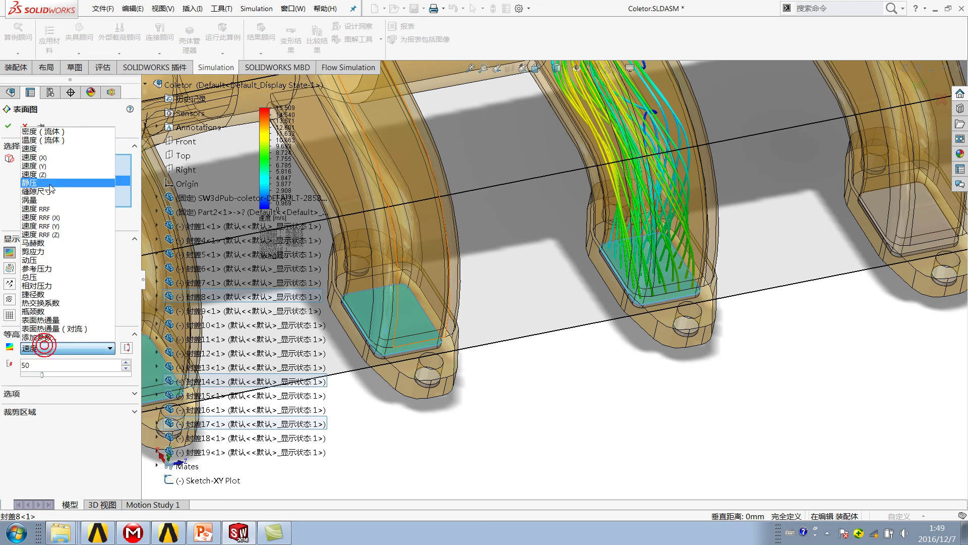
{"action": "left_click", "coordinate": [43, 182]}
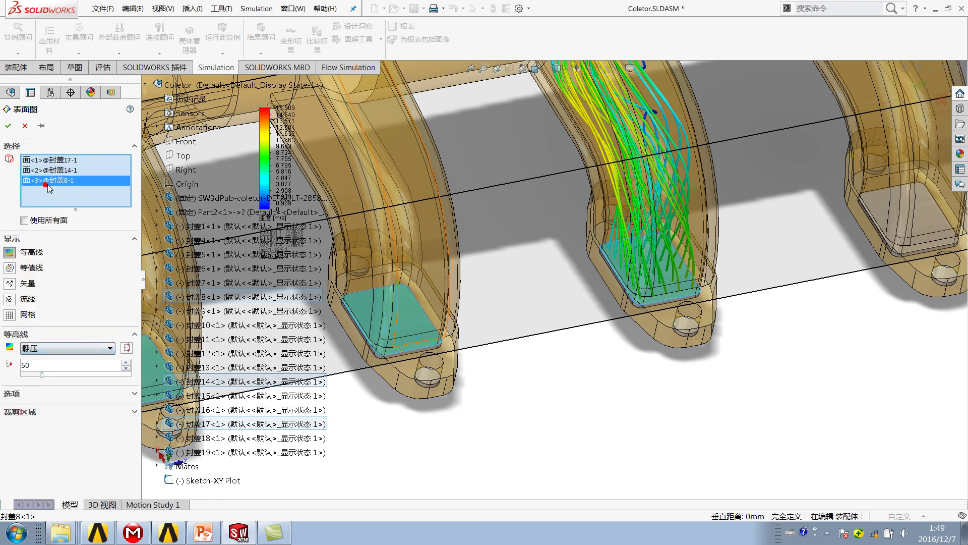
{"action": "left_click", "coordinate": [445, 455]}
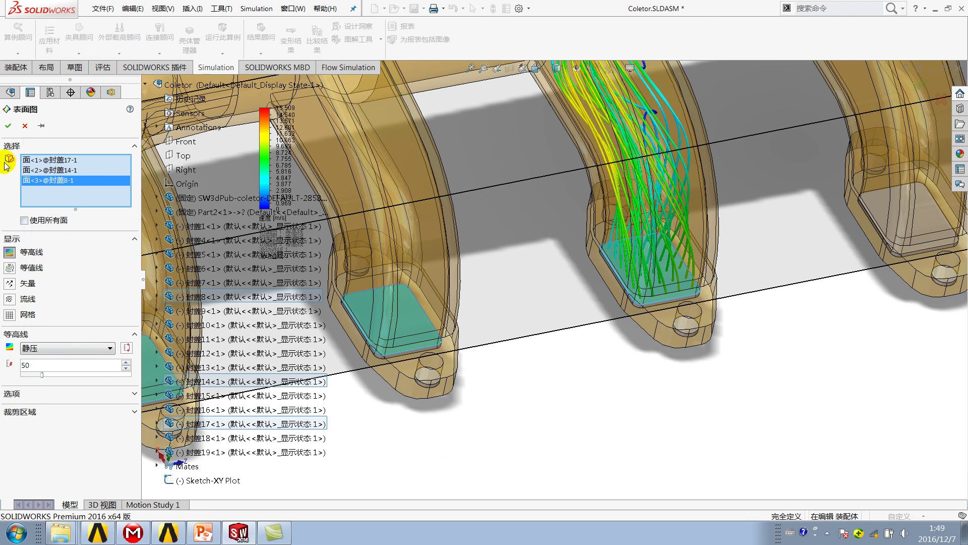
{"action": "left_click", "coordinate": [9, 315]}
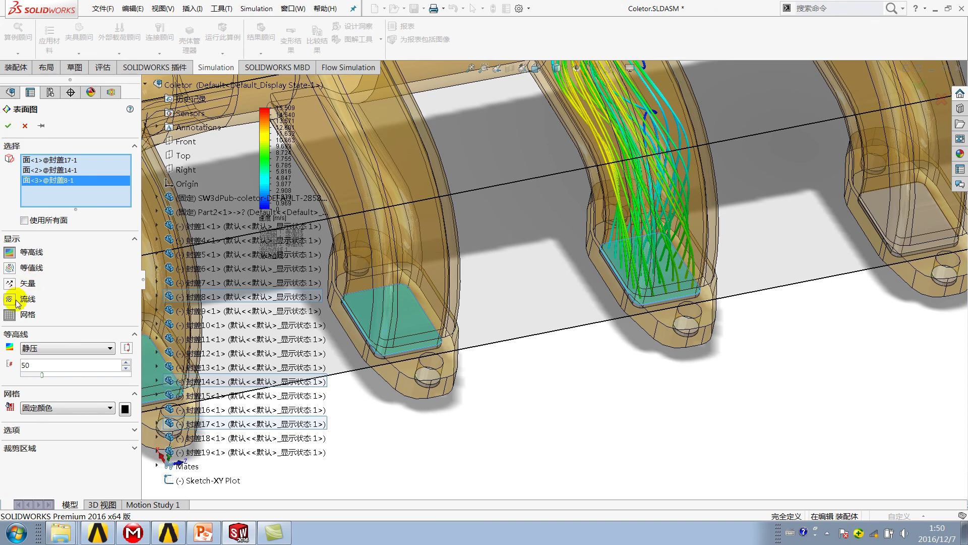
Check the reference presentation, then return to the simulation
{"action": "mouse_move", "coordinate": [204, 532]}
{"action": "left_click", "coordinate": [247, 499]}
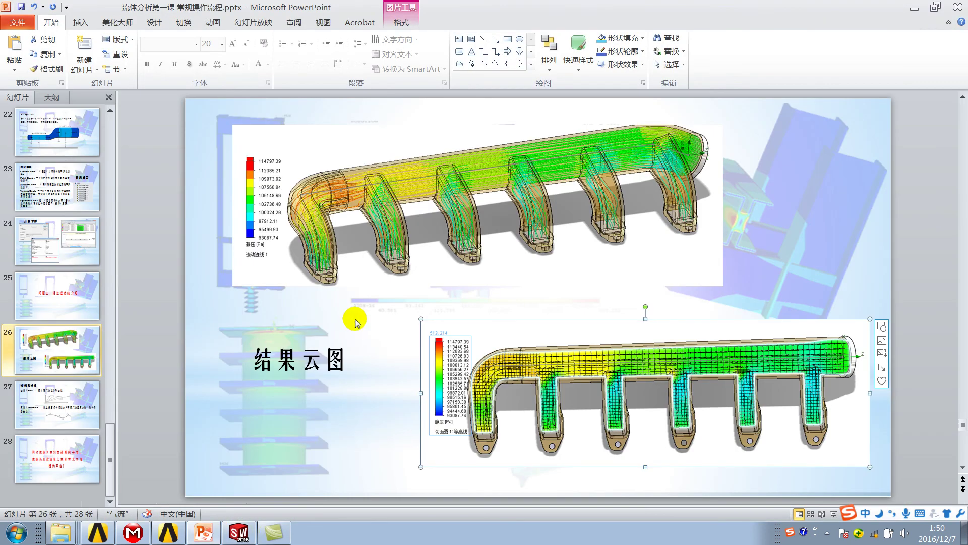
{"action": "scroll", "coordinate": [342, 320], "scroll_direction": "up", "scroll_amount": 2}
{"action": "scroll", "coordinate": [343, 320], "scroll_direction": "down", "scroll_amount": 1}
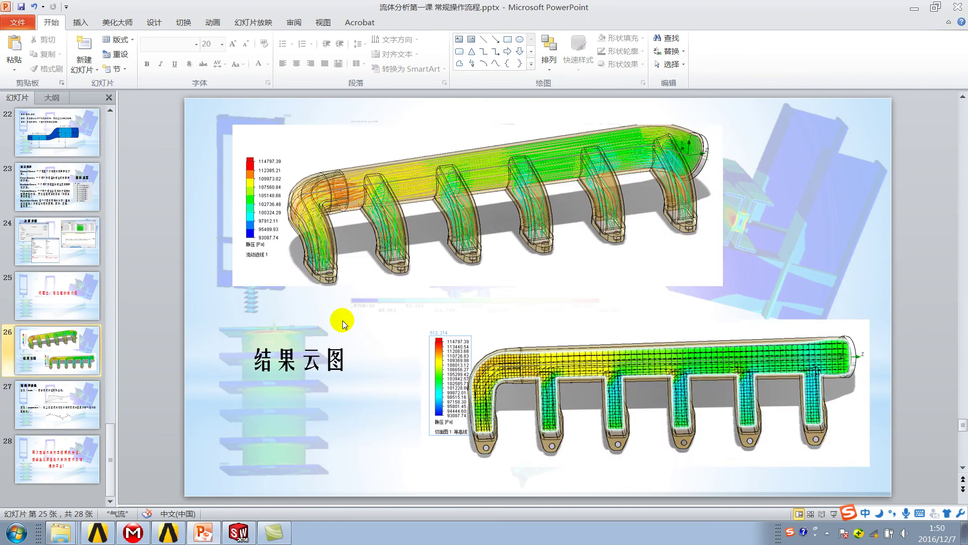
{"action": "scroll", "coordinate": [343, 320], "scroll_direction": "down", "scroll_amount": 1}
{"action": "left_click", "coordinate": [295, 314]}
{"action": "left_click", "coordinate": [914, 7]}
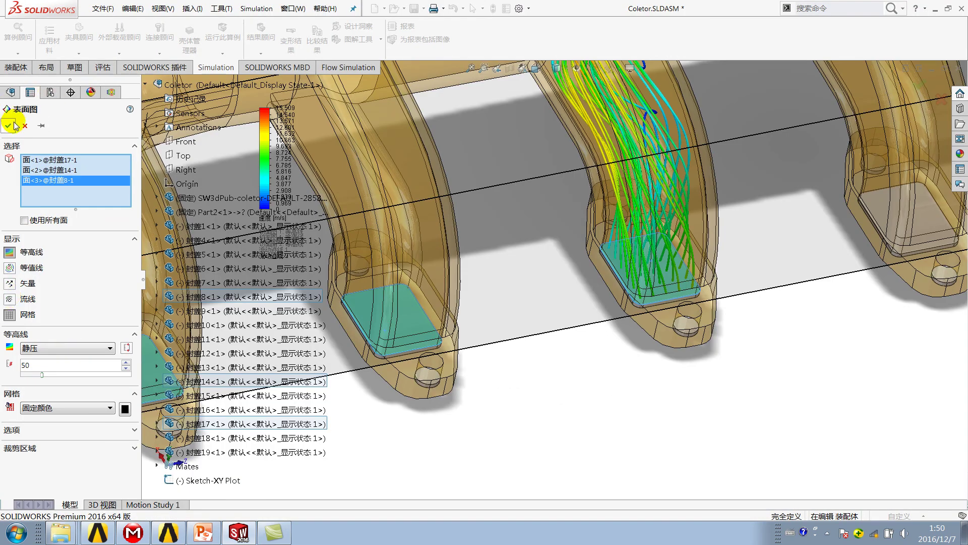
Create 表面图 1 showing static pressure 101244.82–101453.32 Pa on the three outlets
{"action": "left_click", "coordinate": [8, 125]}
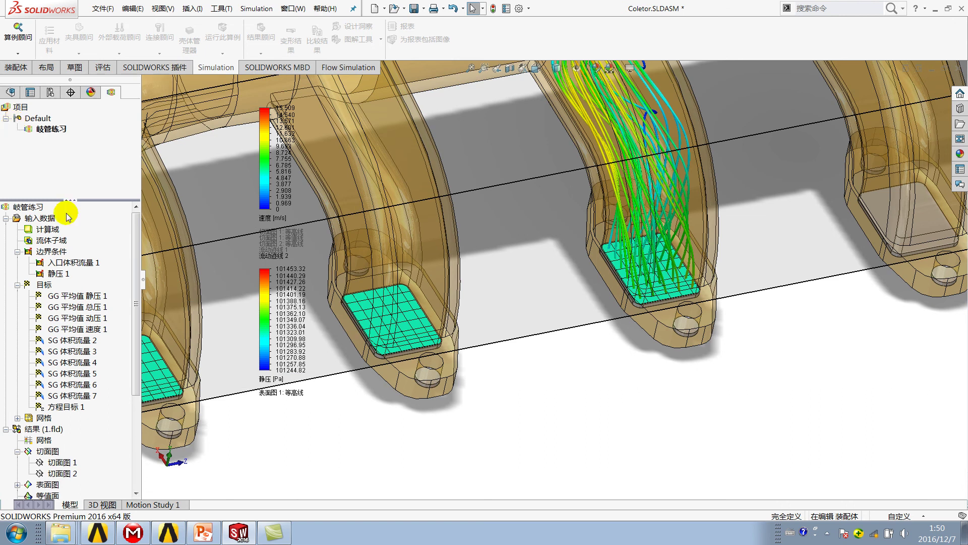
{"action": "scroll", "coordinate": [348, 316], "scroll_direction": "up", "scroll_amount": 3}
{"action": "scroll", "coordinate": [432, 315], "scroll_direction": "down", "scroll_amount": 2}
{"action": "scroll", "coordinate": [440, 331], "scroll_direction": "down", "scroll_amount": 1}
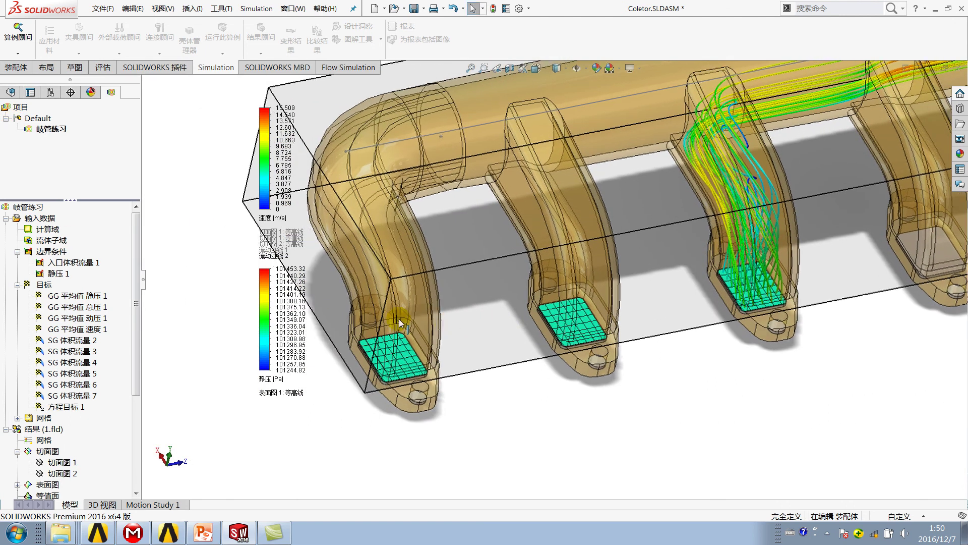
Move the velocity and static-pressure legends to the left of the view
{"action": "left_click_drag", "start_coordinate": [283, 328], "coordinate": [238, 342]}
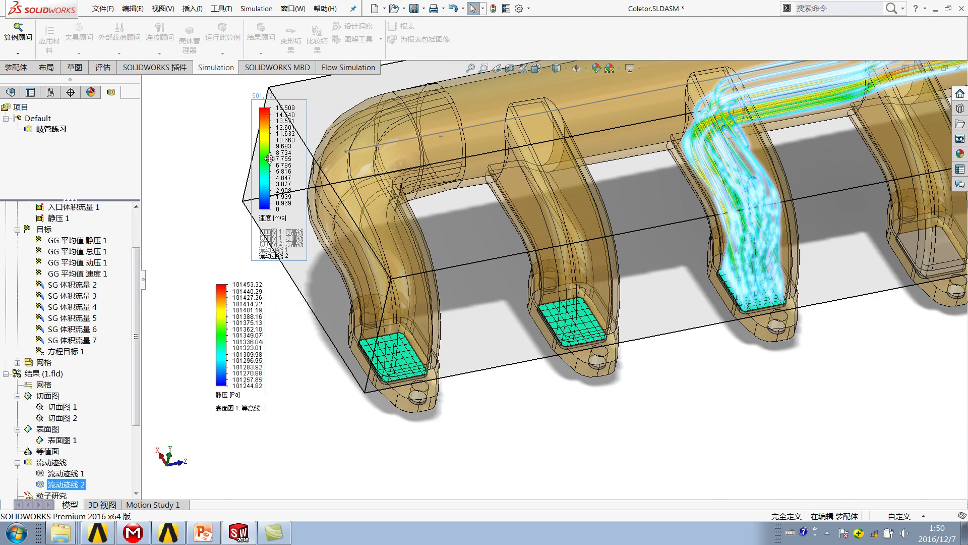
{"action": "left_click_drag", "start_coordinate": [257, 204], "coordinate": [184, 198]}
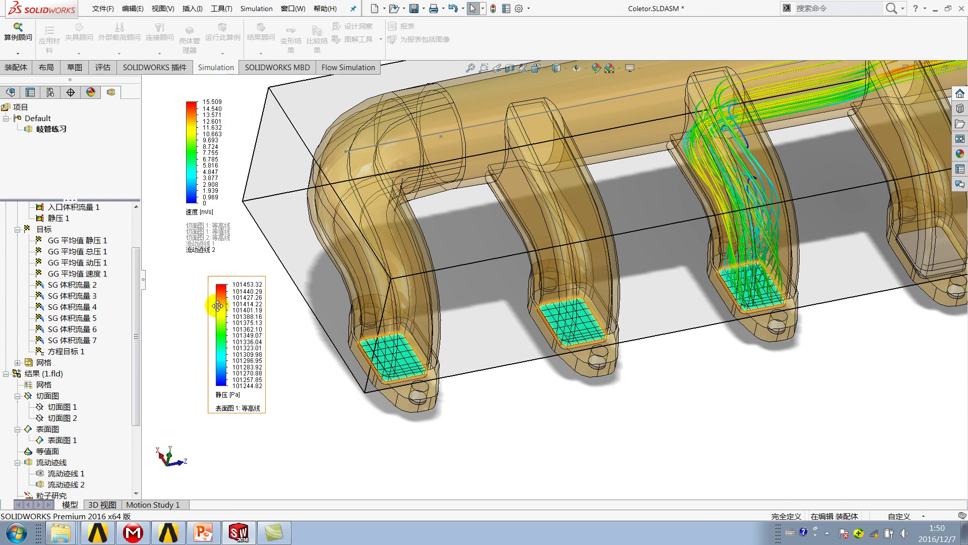
{"action": "left_click_drag", "start_coordinate": [228, 298], "coordinate": [194, 300]}
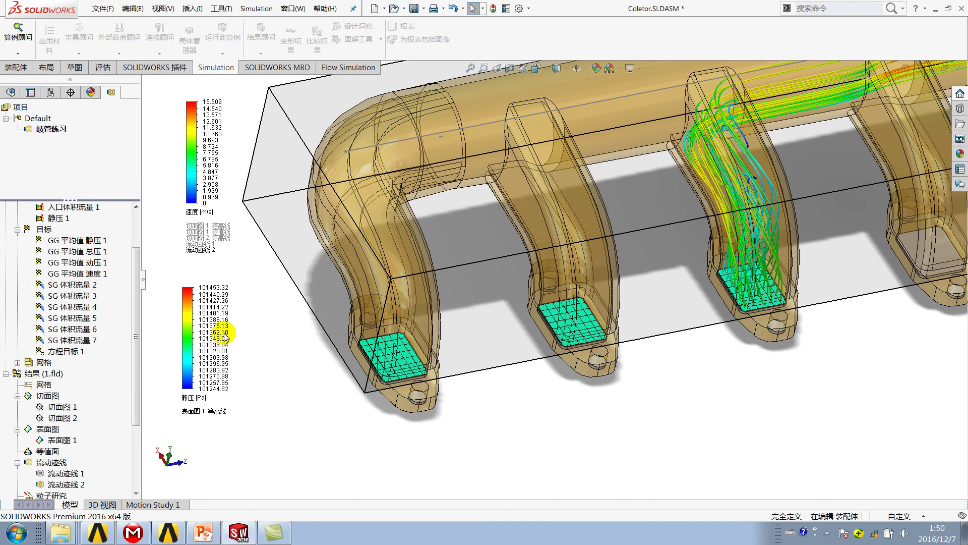
{"action": "left_click", "coordinate": [70, 317]}
{"action": "scroll", "coordinate": [72, 312], "scroll_direction": "up", "scroll_amount": 1}
{"action": "right_click", "coordinate": [63, 251]}
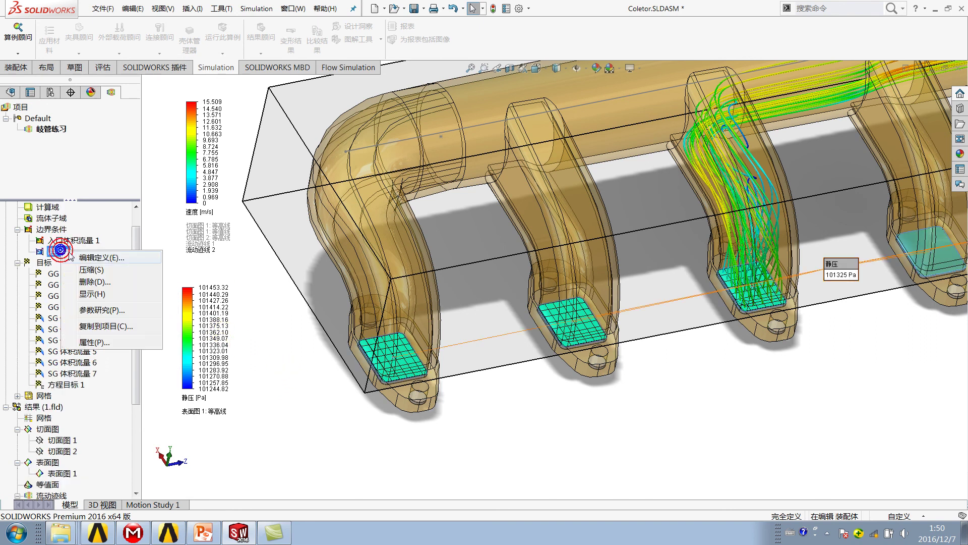
{"action": "left_click", "coordinate": [101, 257]}
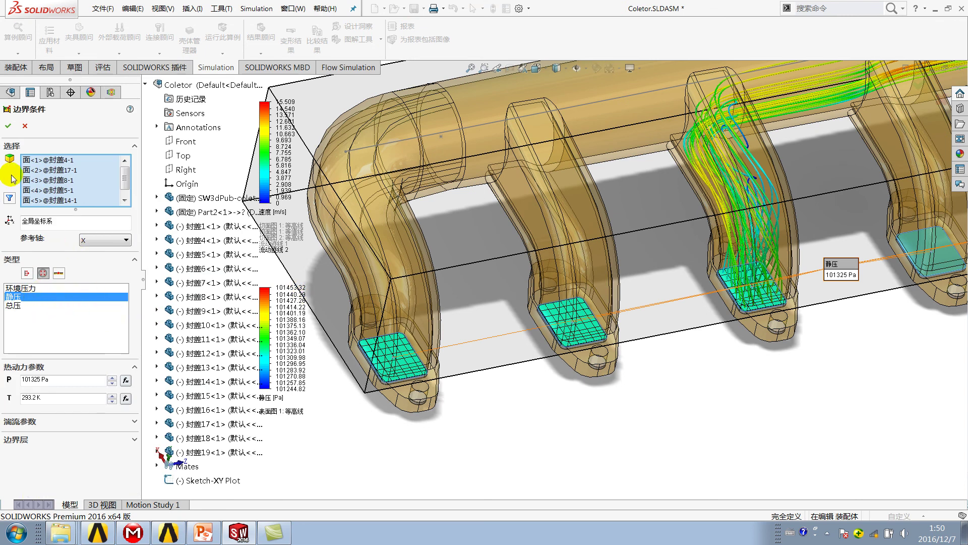
{"action": "left_click", "coordinate": [8, 126]}
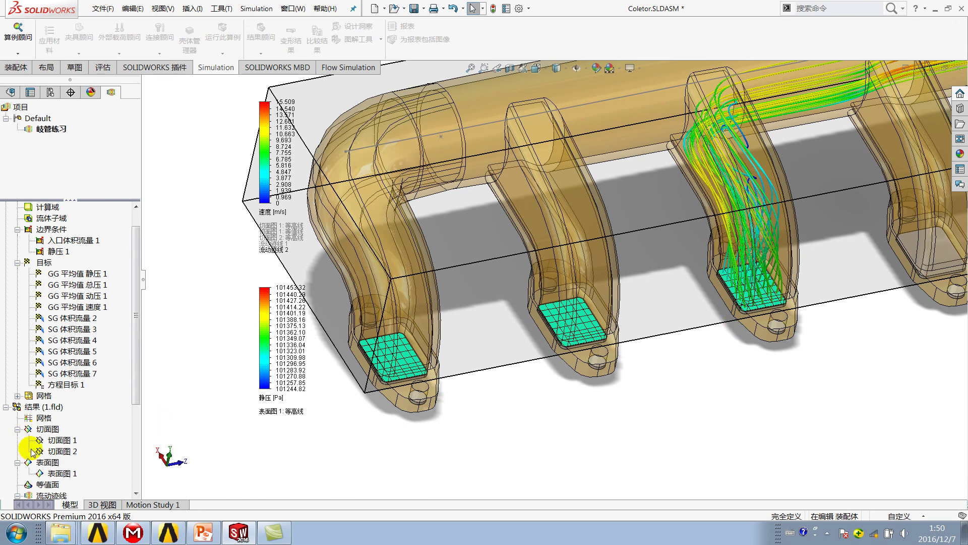
{"action": "left_click", "coordinate": [60, 473]}
{"action": "scroll", "coordinate": [59, 454], "scroll_direction": "down", "scroll_amount": 2}
{"action": "left_click", "coordinate": [60, 451]}
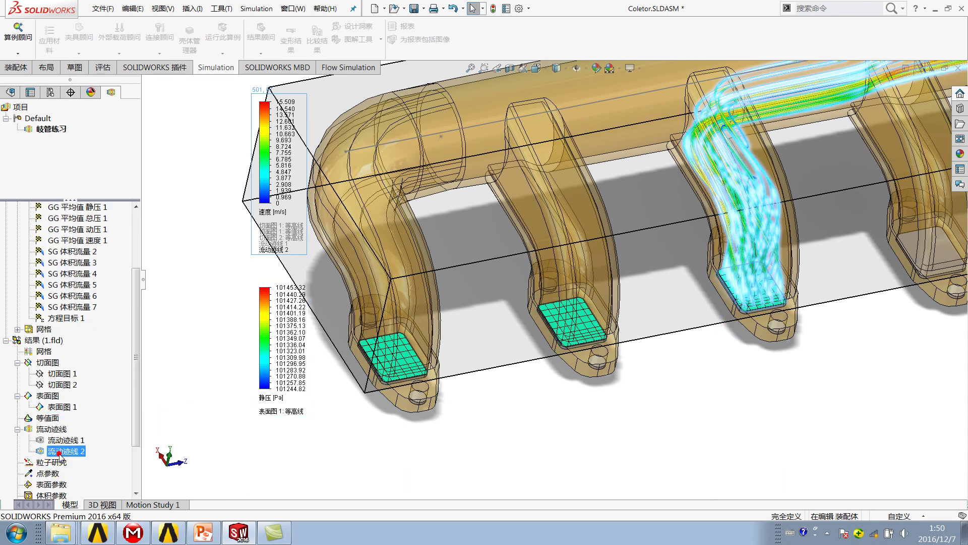
{"action": "scroll", "coordinate": [60, 450], "scroll_direction": "down", "scroll_amount": 2}
Change 表面图 1's parameter from 静压 to 动压, showing 0–144.75 Pa dynamic pressure
{"action": "left_click", "coordinate": [58, 340]}
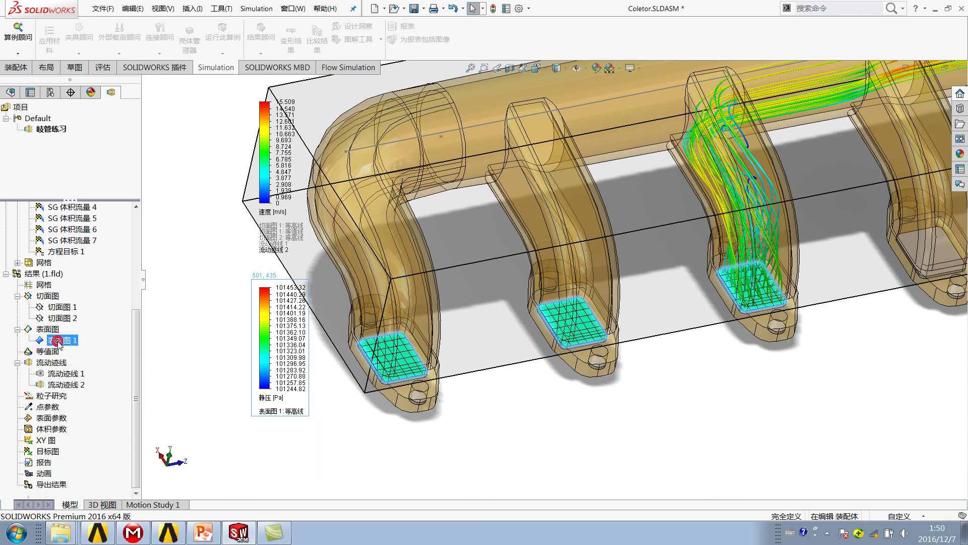
{"action": "right_click", "coordinate": [57, 340]}
{"action": "left_click", "coordinate": [91, 350]}
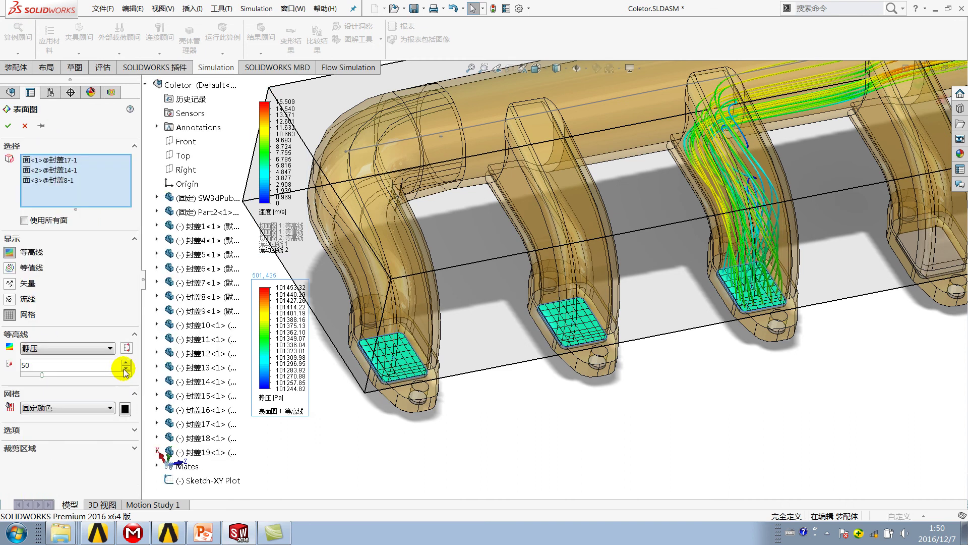
{"action": "left_click", "coordinate": [45, 348]}
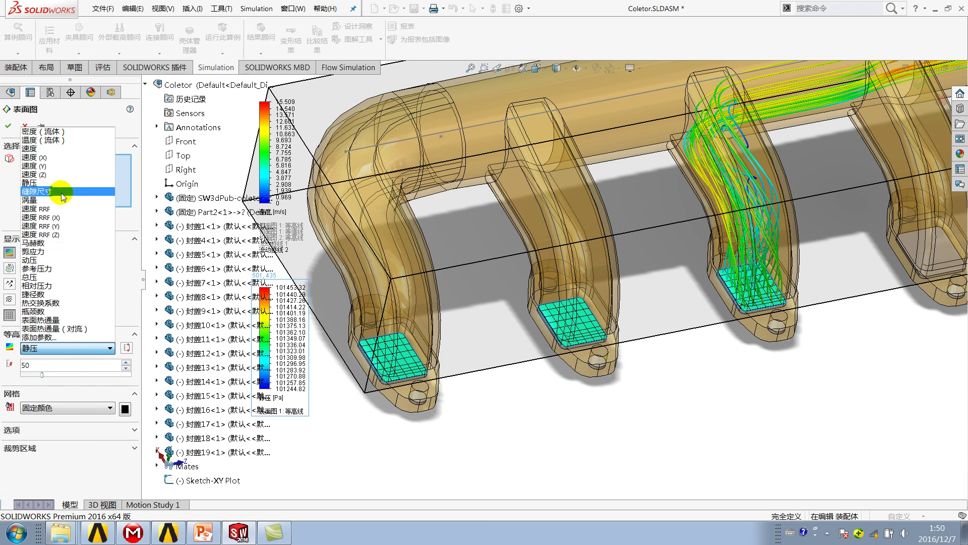
{"action": "left_click", "coordinate": [44, 260]}
{"action": "left_click", "coordinate": [8, 126]}
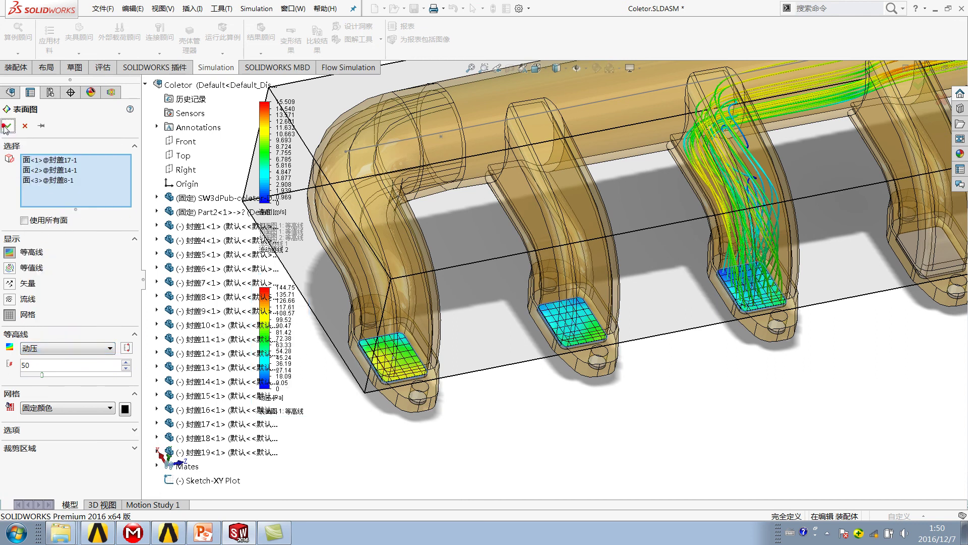
{"action": "mouse_move", "coordinate": [489, 349]}
{"action": "middle_mouse_down", "text": "ctrl"}
{"action": "mouse_move", "coordinate": [498, 343]}
{"action": "mouse_move", "coordinate": [447, 331]}
{"action": "mouse_move", "coordinate": [459, 331]}
{"action": "middle_mouse_up", "text": "ctrl"}
{"action": "scroll", "coordinate": [459, 331], "scroll_direction": "down", "scroll_amount": 1}
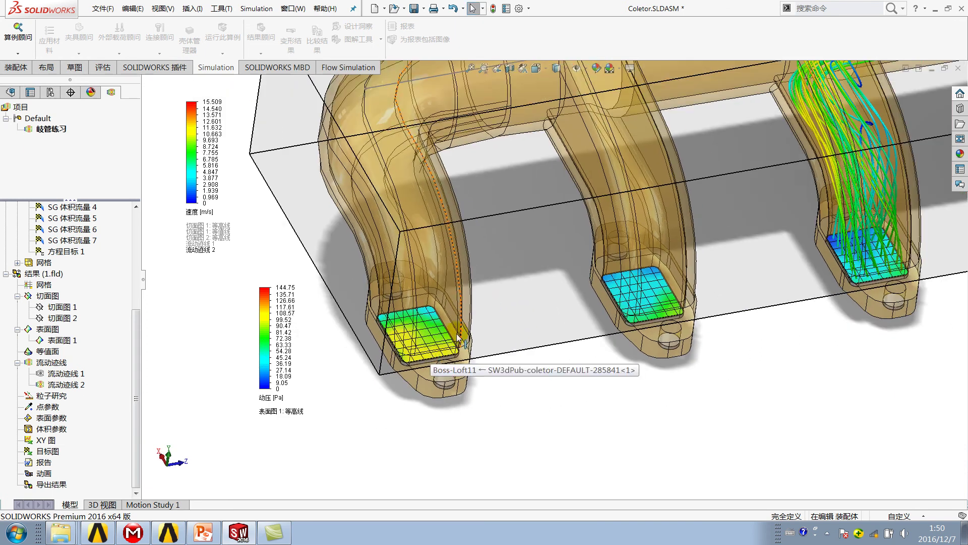
Place the dynamic-pressure legend below the velocity legend
{"action": "scroll", "coordinate": [456, 334], "scroll_direction": "down", "scroll_amount": 1}
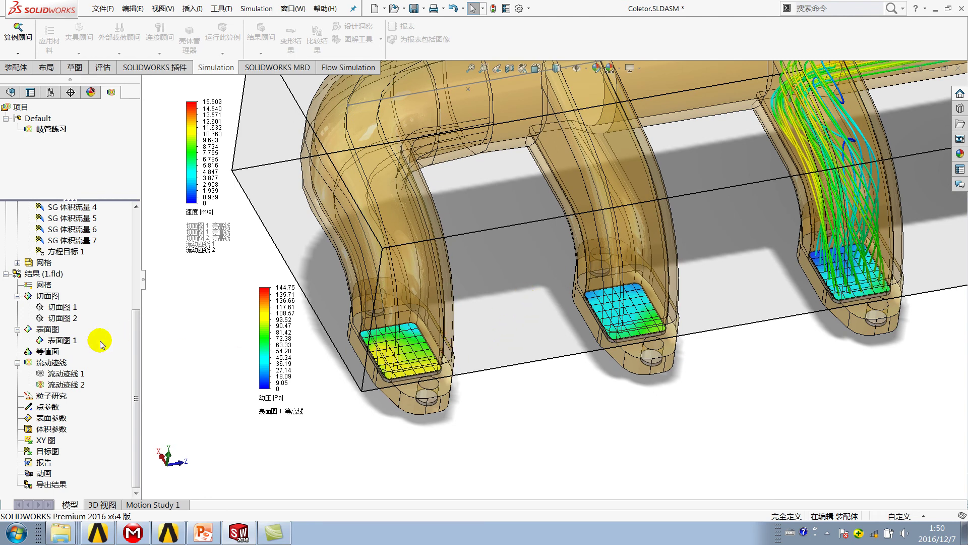
{"action": "left_click", "coordinate": [67, 341]}
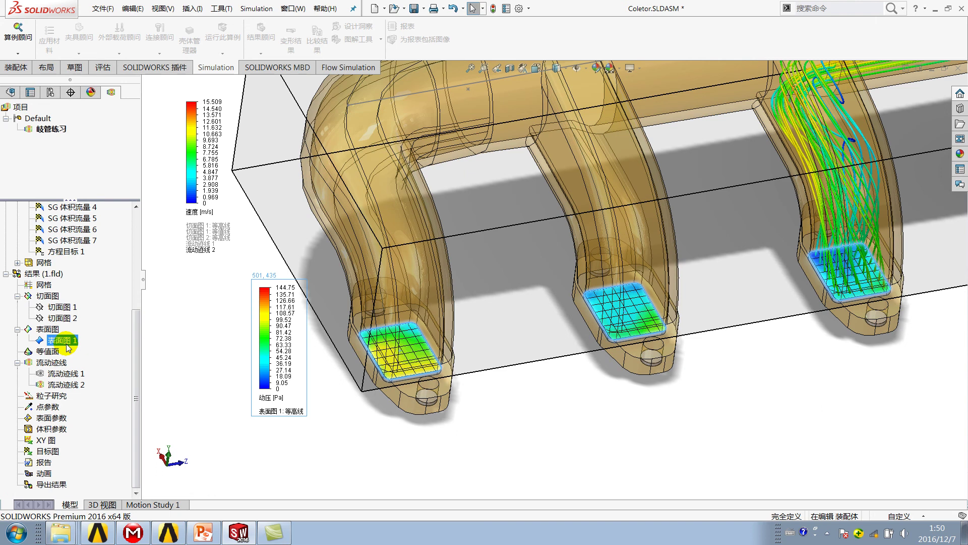
{"action": "left_click", "coordinate": [48, 354]}
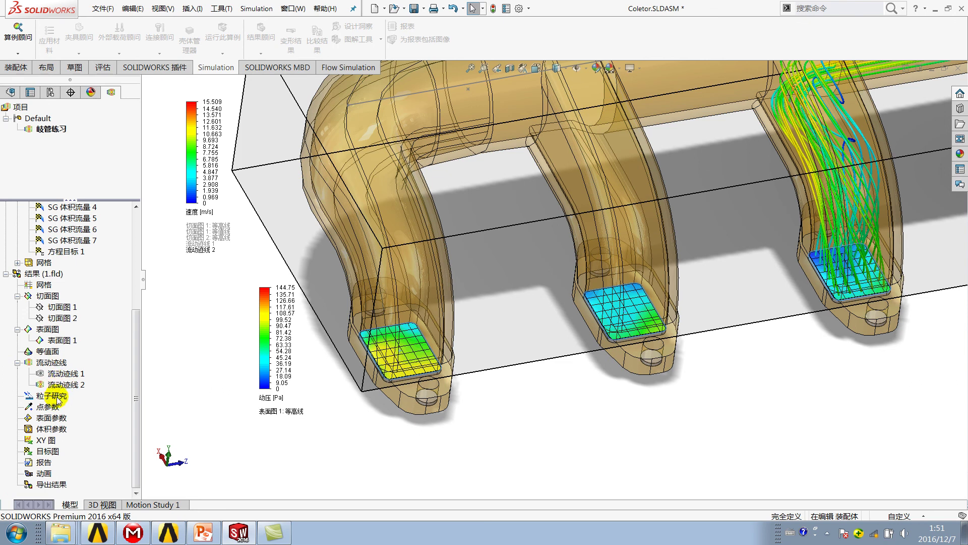
{"action": "left_click_drag", "start_coordinate": [262, 321], "coordinate": [190, 325]}
{"action": "left_click", "coordinate": [276, 333]}
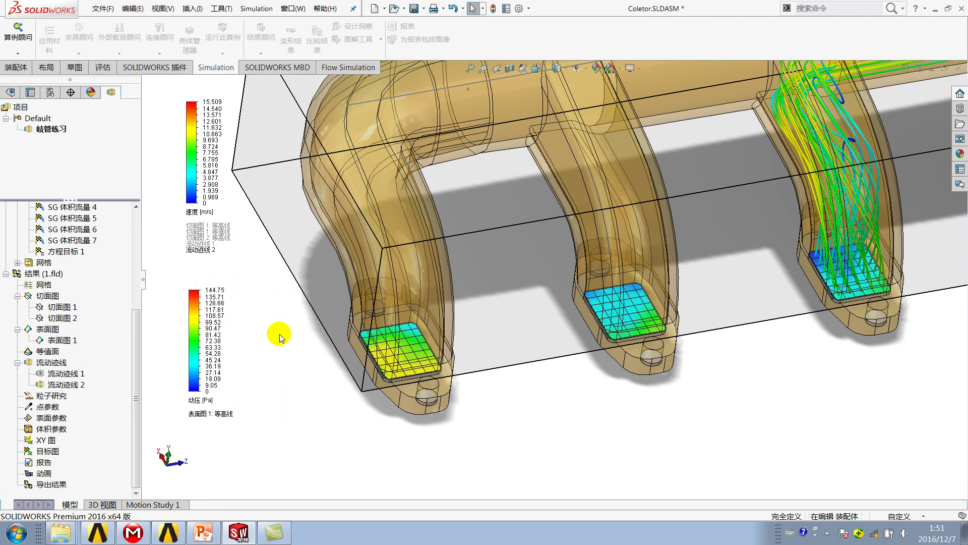
Rotate and zoom so the whole manifold and its streamlines are in view
{"action": "left_click", "coordinate": [48, 395]}
{"action": "left_click", "coordinate": [48, 407]}
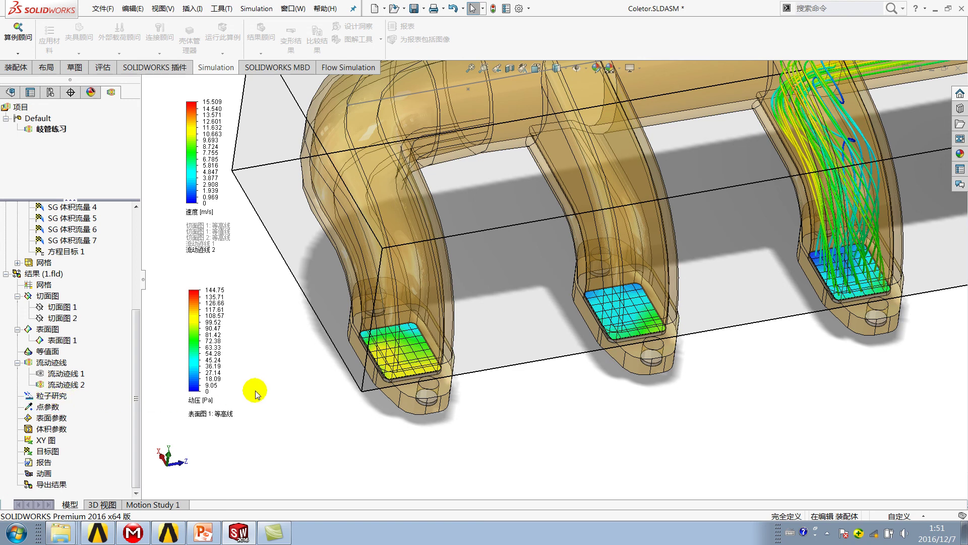
{"action": "middle_click_drag", "start_coordinate": [256, 394], "coordinate": [295, 371]}
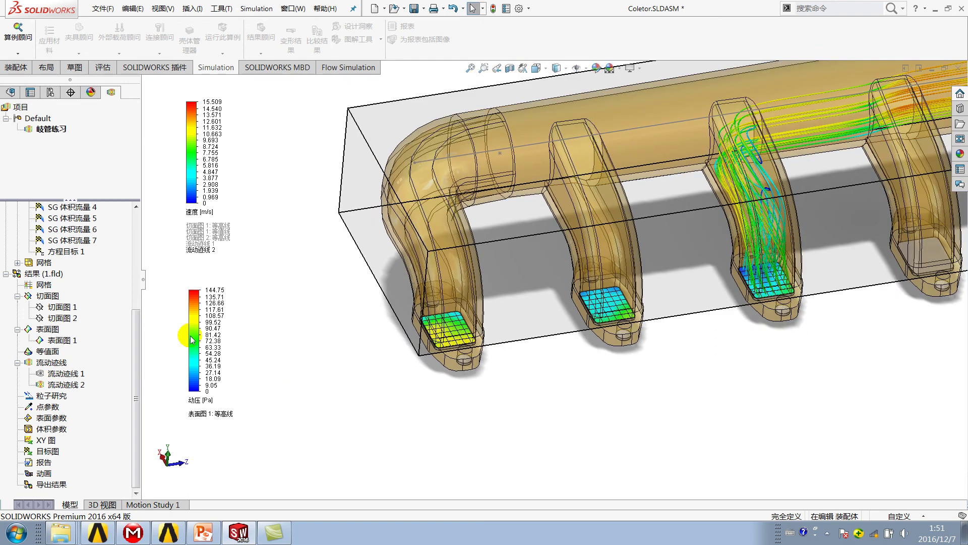
{"action": "left_click", "coordinate": [11, 92]}
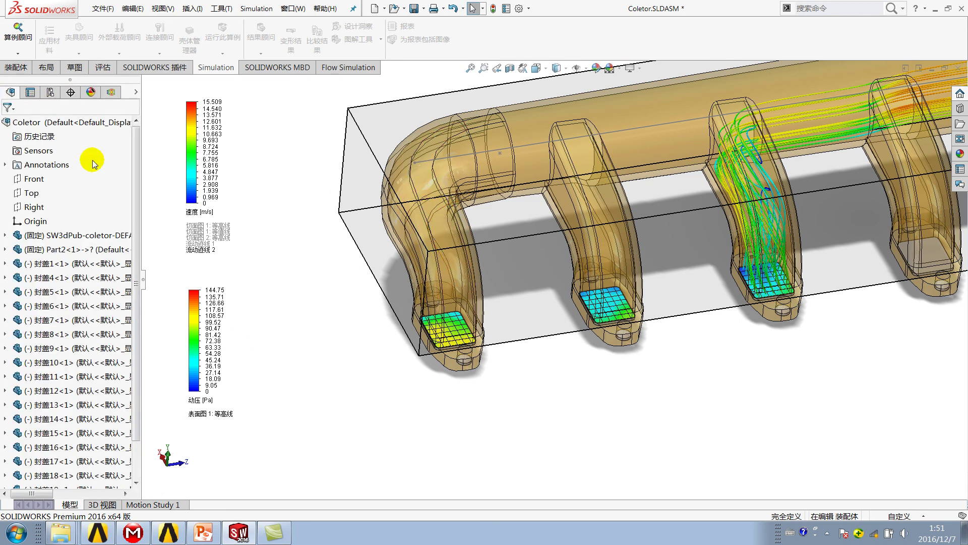
{"action": "left_click", "coordinate": [111, 92]}
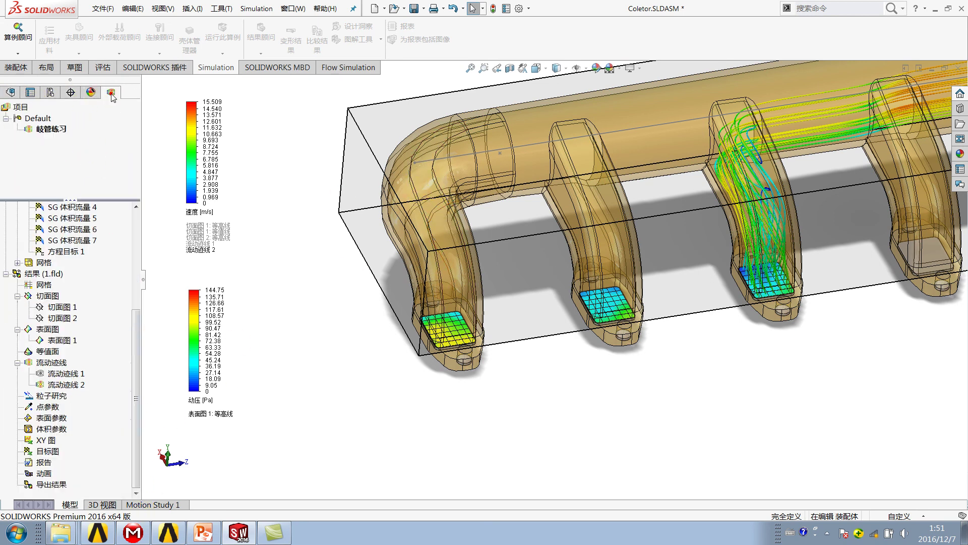
{"action": "middle_click_drag", "start_coordinate": [523, 143], "coordinate": [446, 254]}
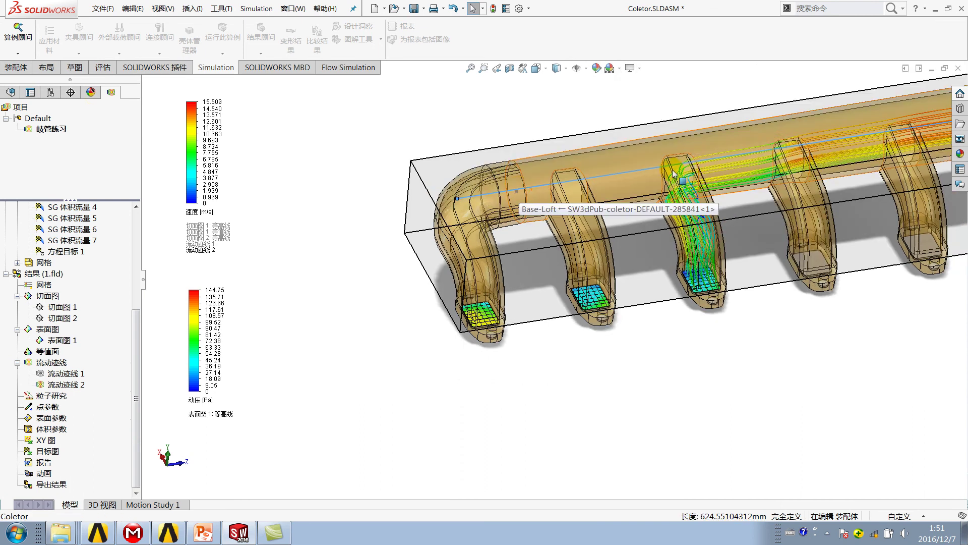
{"action": "scroll", "coordinate": [664, 229], "scroll_direction": "down", "scroll_amount": 3}
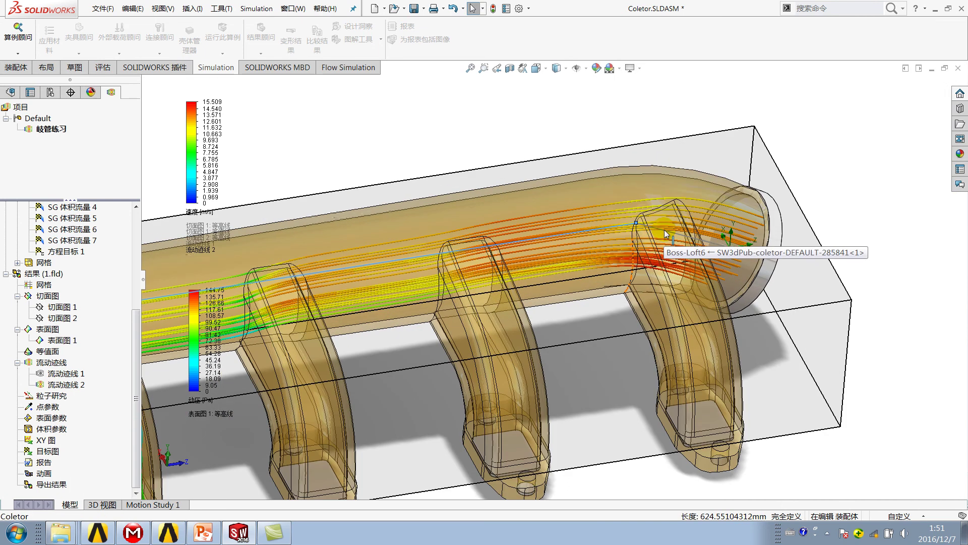
{"action": "scroll", "coordinate": [648, 250], "scroll_direction": "up", "scroll_amount": 3}
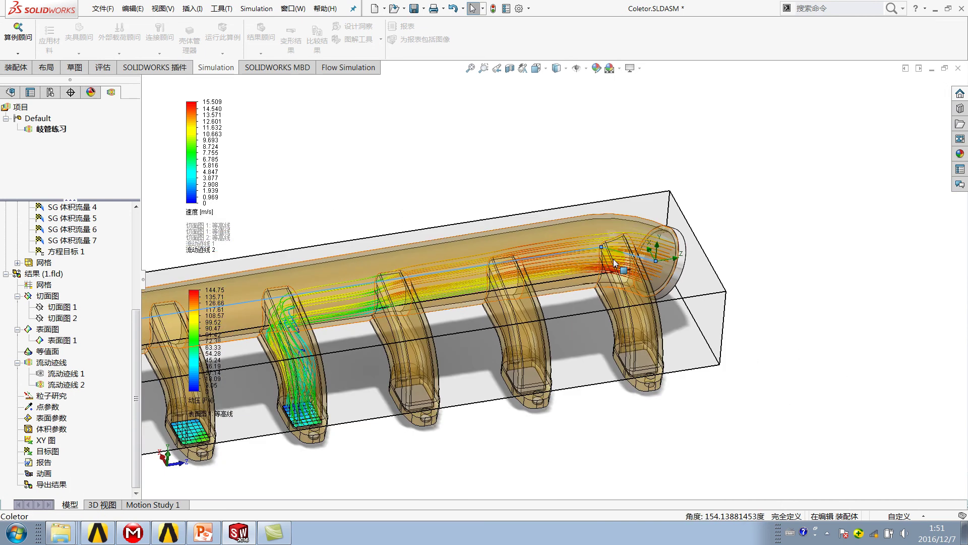
{"action": "middle_click_drag", "start_coordinate": [687, 217], "coordinate": [697, 217], "text": "ctrl"}
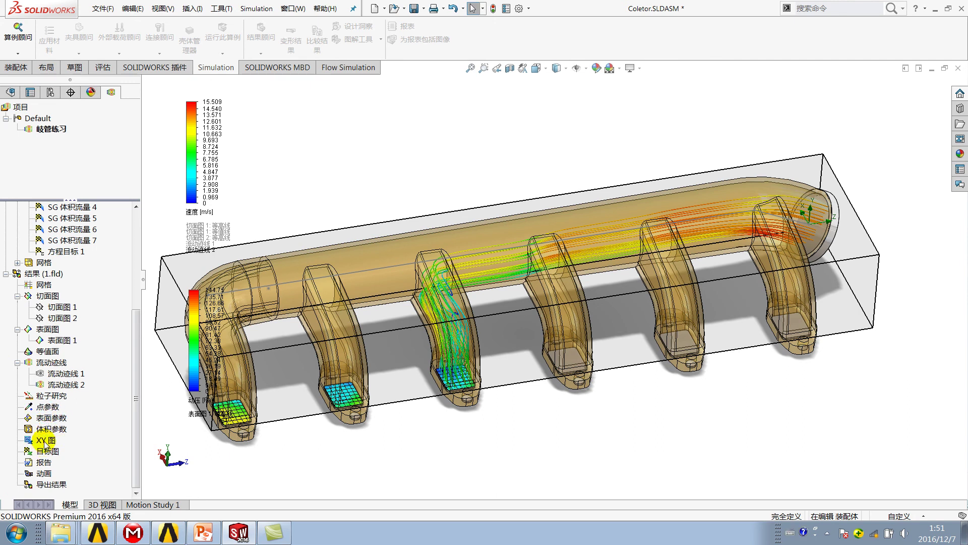
{"action": "right_click", "coordinate": [42, 407]}
Start a new XY plot and try plotting velocity along a picked pipe edge
{"action": "right_click", "coordinate": [46, 442]}
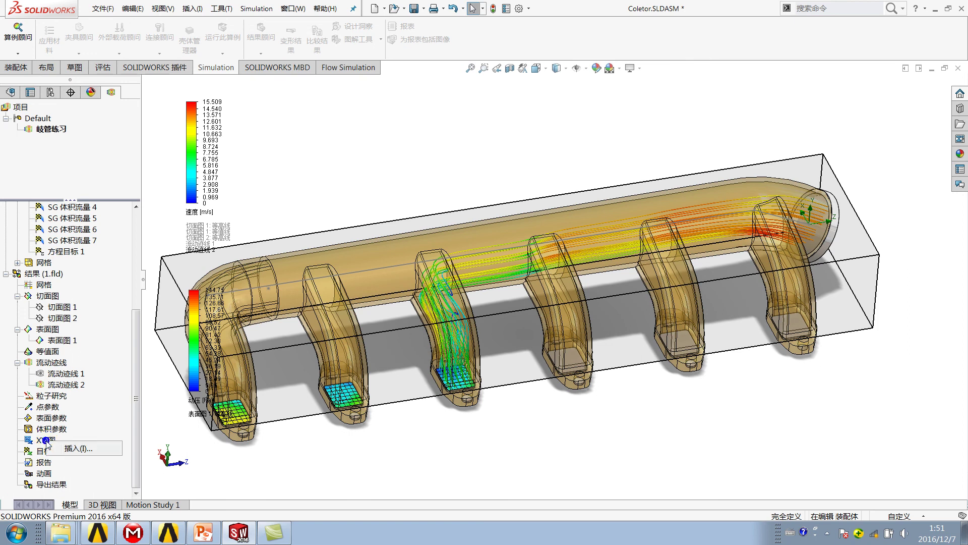
{"action": "left_click", "coordinate": [63, 447]}
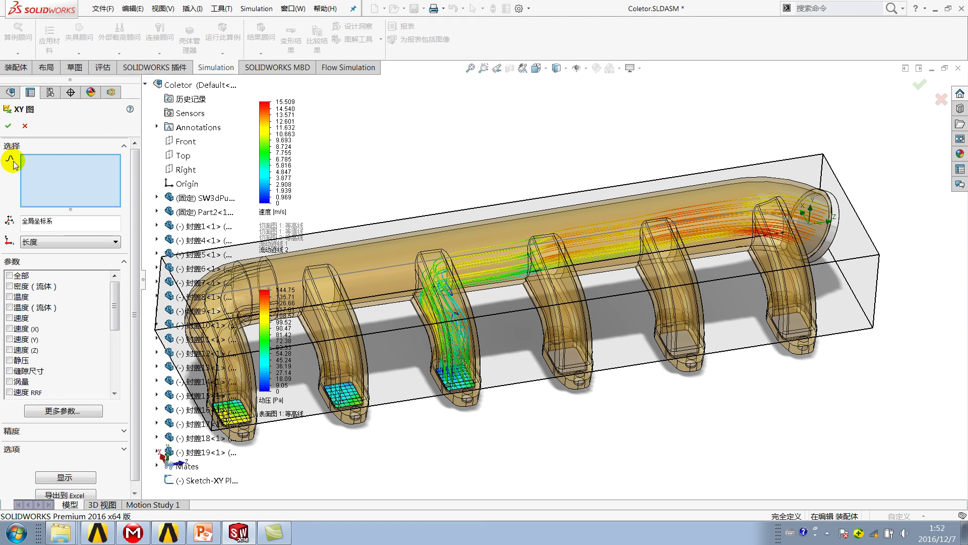
{"action": "scroll", "coordinate": [564, 247], "scroll_direction": "up", "scroll_amount": 5}
{"action": "scroll", "coordinate": [532, 249], "scroll_direction": "down", "scroll_amount": 3}
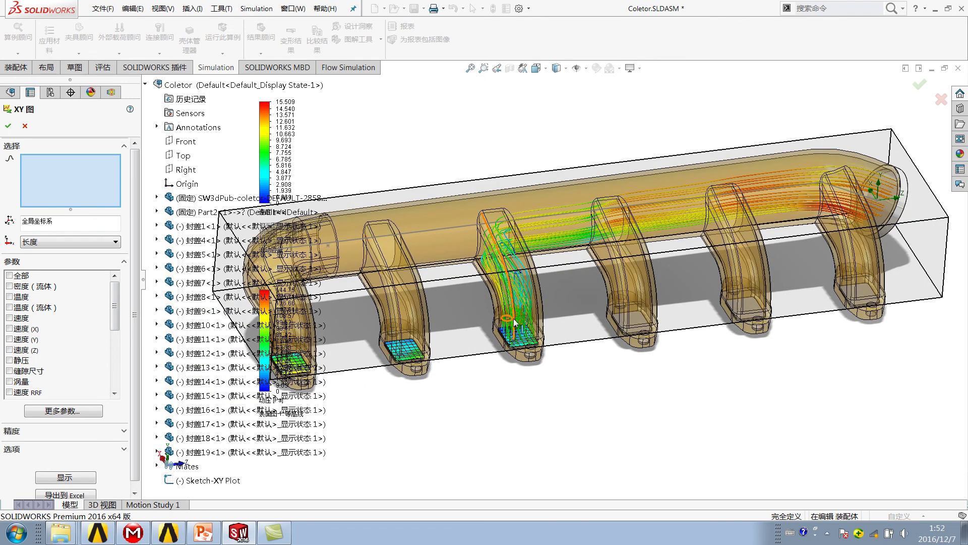
{"action": "scroll", "coordinate": [637, 311], "scroll_direction": "down", "scroll_amount": 4}
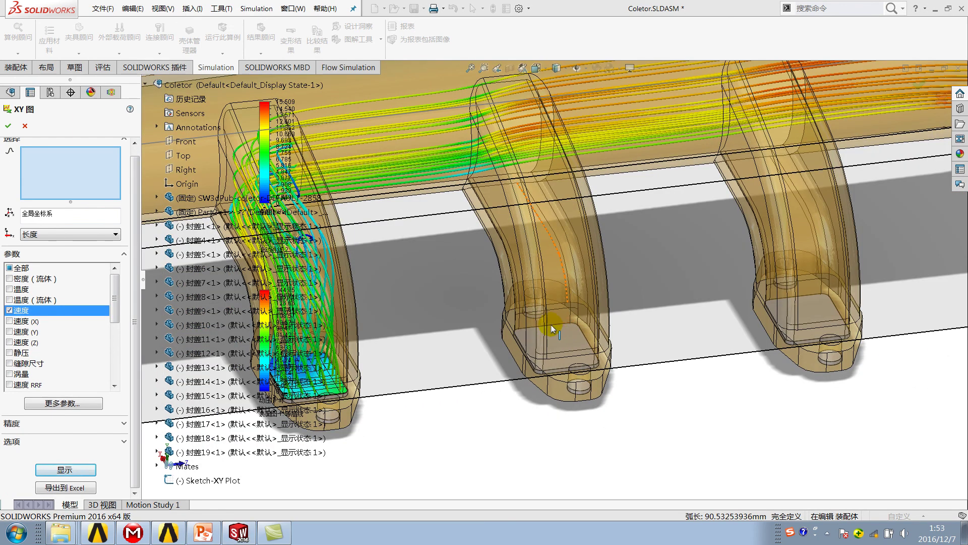
{"action": "left_click", "coordinate": [552, 325]}
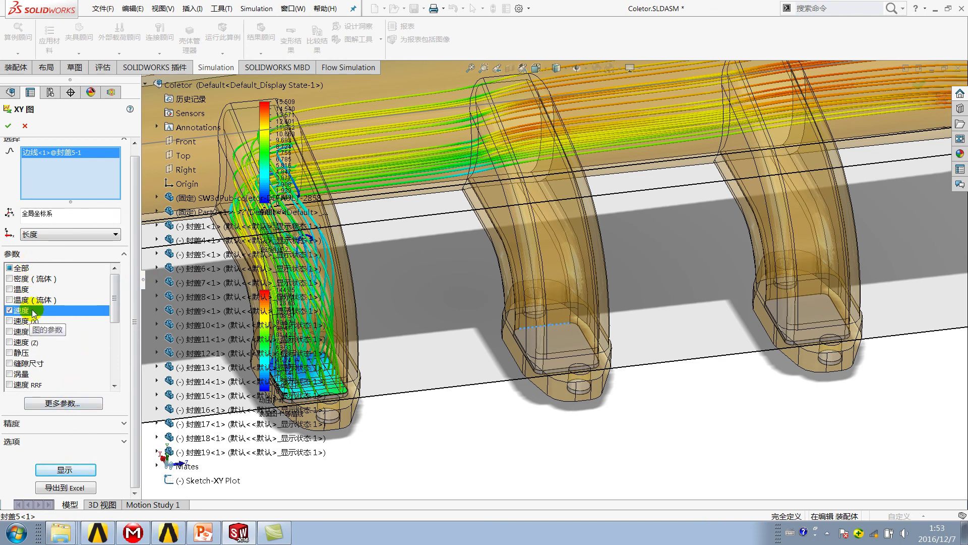
{"action": "left_click", "coordinate": [65, 469]}
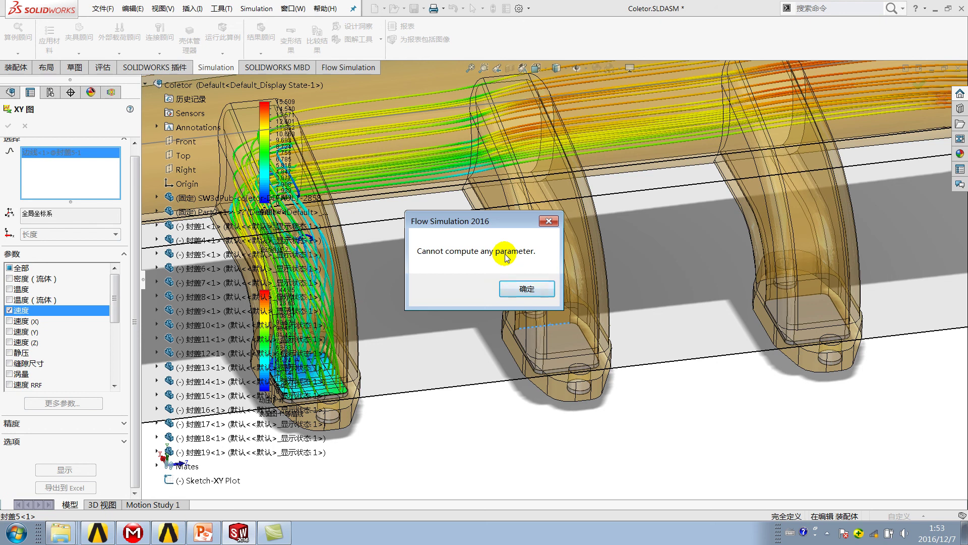
After 'Cannot compute', retry with another pipe edge, then clear that edge too
{"action": "left_click", "coordinate": [527, 288]}
{"action": "right_click", "coordinate": [57, 159]}
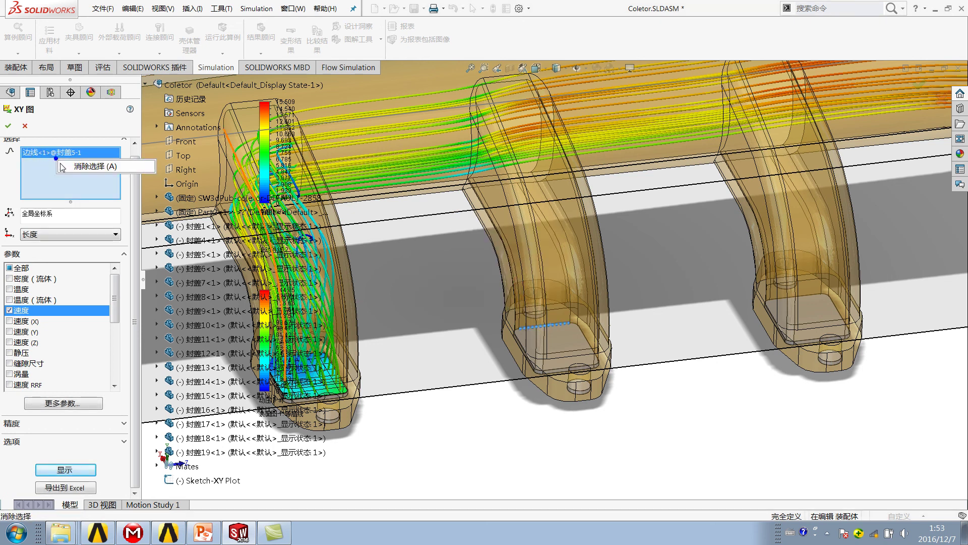
{"action": "left_click", "coordinate": [61, 167]}
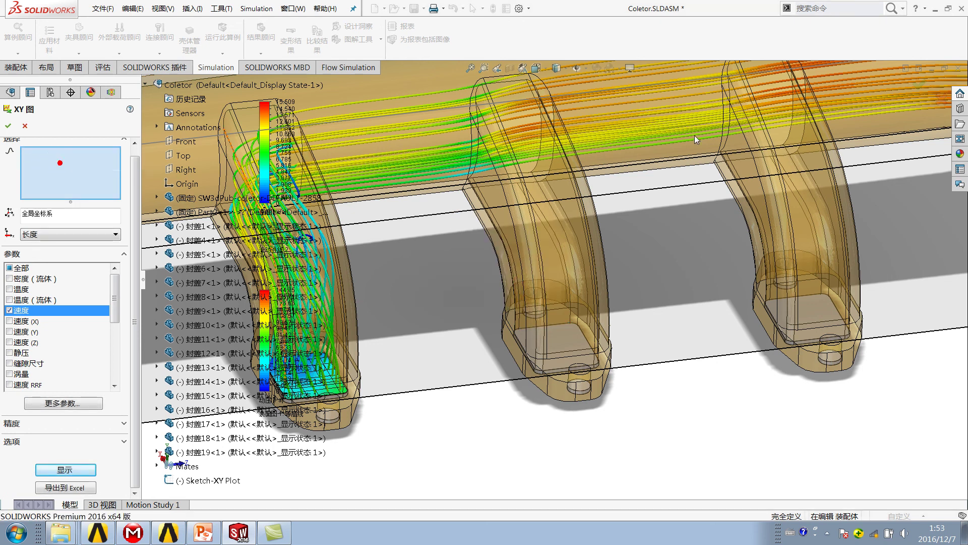
{"action": "left_click", "coordinate": [552, 210]}
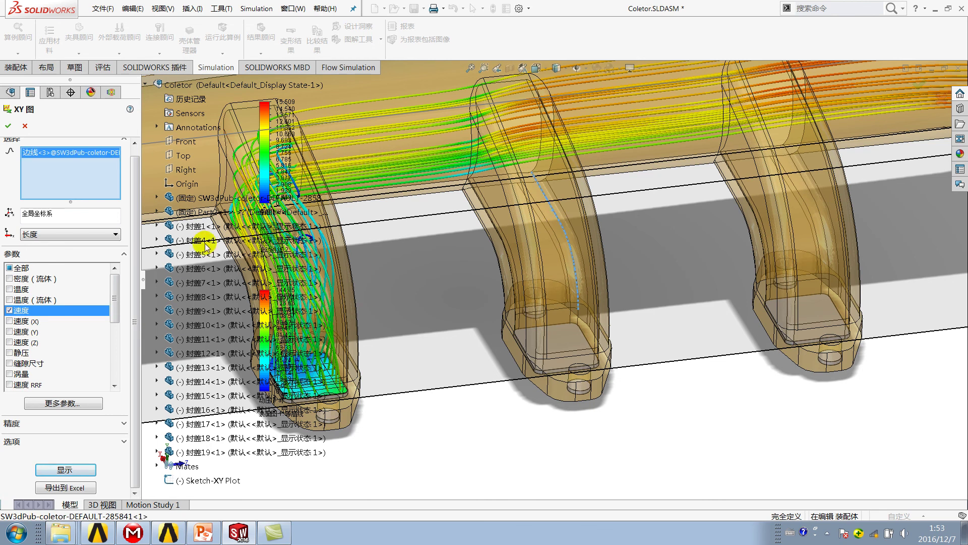
{"action": "left_click", "coordinate": [64, 470]}
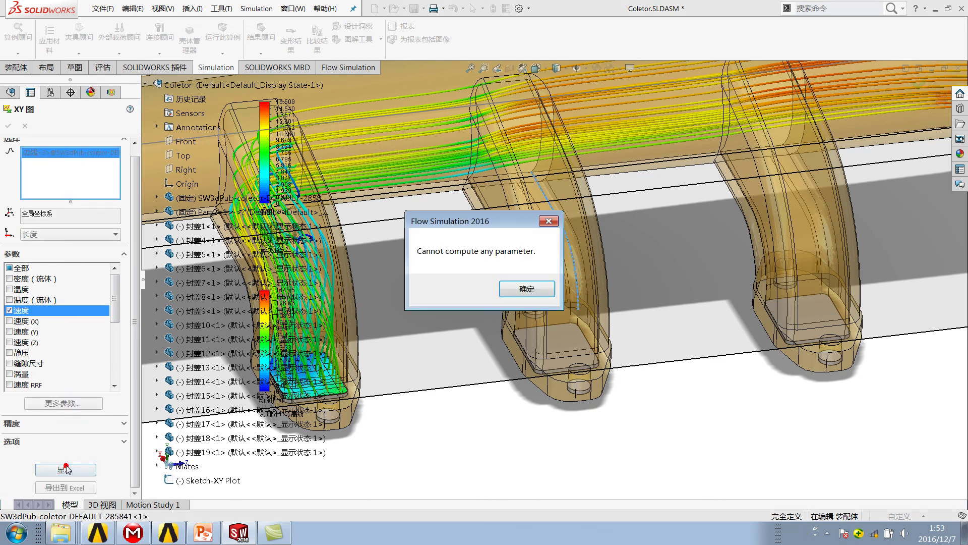
{"action": "left_click", "coordinate": [525, 293]}
{"action": "right_click", "coordinate": [86, 154]}
{"action": "left_click", "coordinate": [106, 168]}
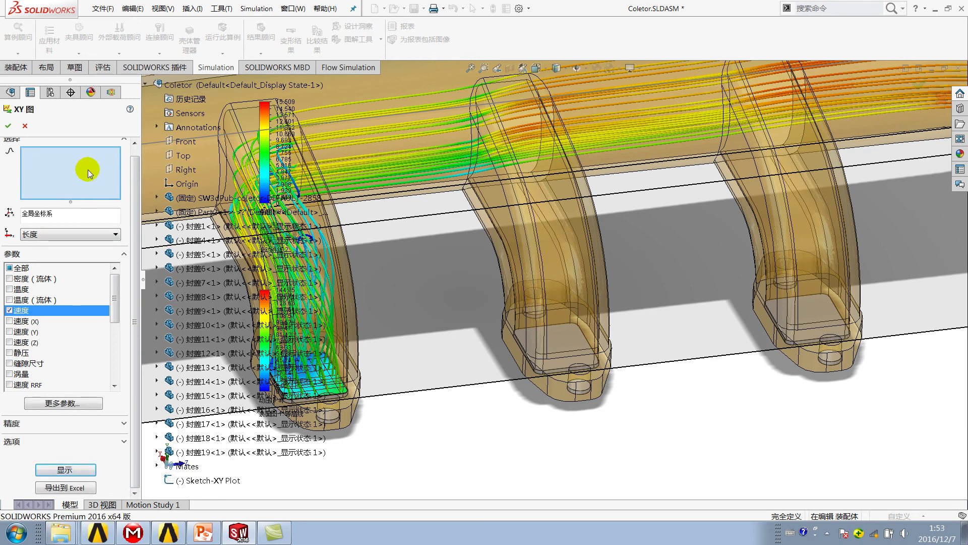
Fit the manifold in view and set 'Sketch-XY Plot' as the XY plot path
{"action": "key", "text": "f"}
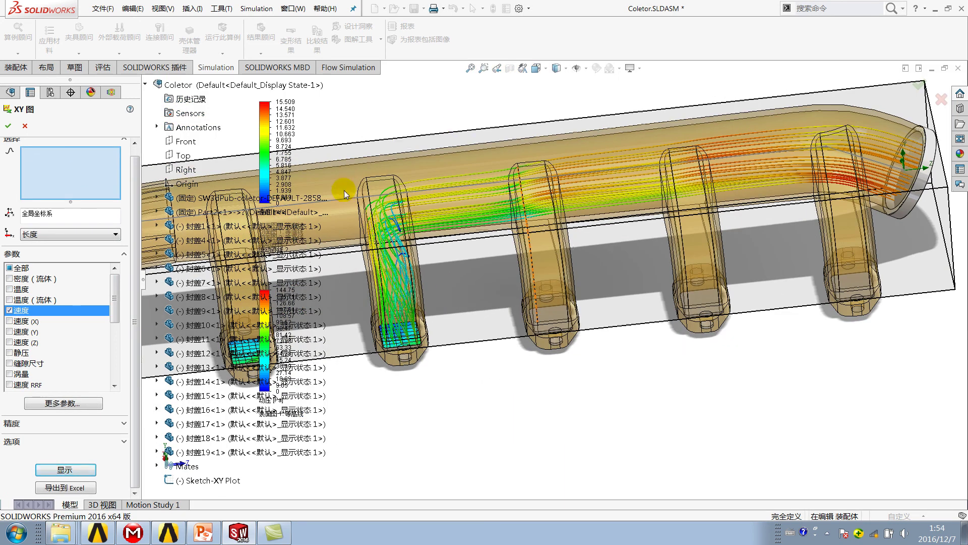
{"action": "scroll", "coordinate": [373, 194], "scroll_direction": "down", "scroll_amount": 2}
{"action": "scroll", "coordinate": [409, 198], "scroll_direction": "down", "scroll_amount": 3}
{"action": "scroll", "coordinate": [403, 252], "scroll_direction": "down", "scroll_amount": 3}
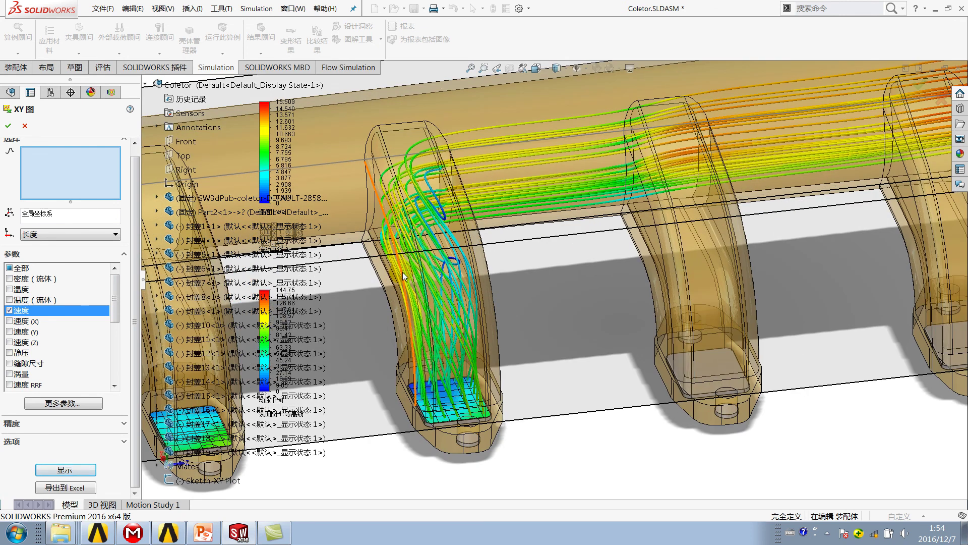
{"action": "middle_click_drag", "start_coordinate": [440, 402], "coordinate": [455, 399]}
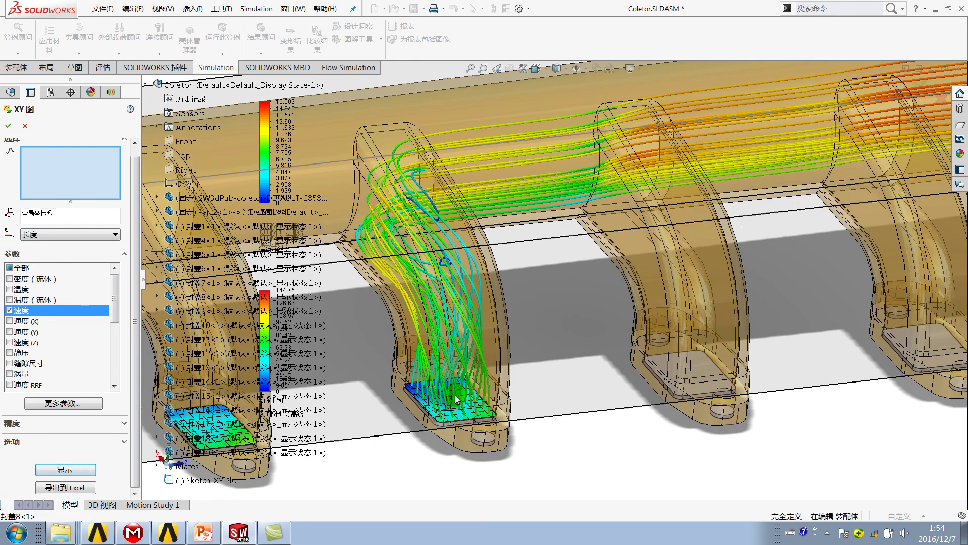
{"action": "left_click", "coordinate": [352, 152]}
{"action": "left_click", "coordinate": [38, 174]}
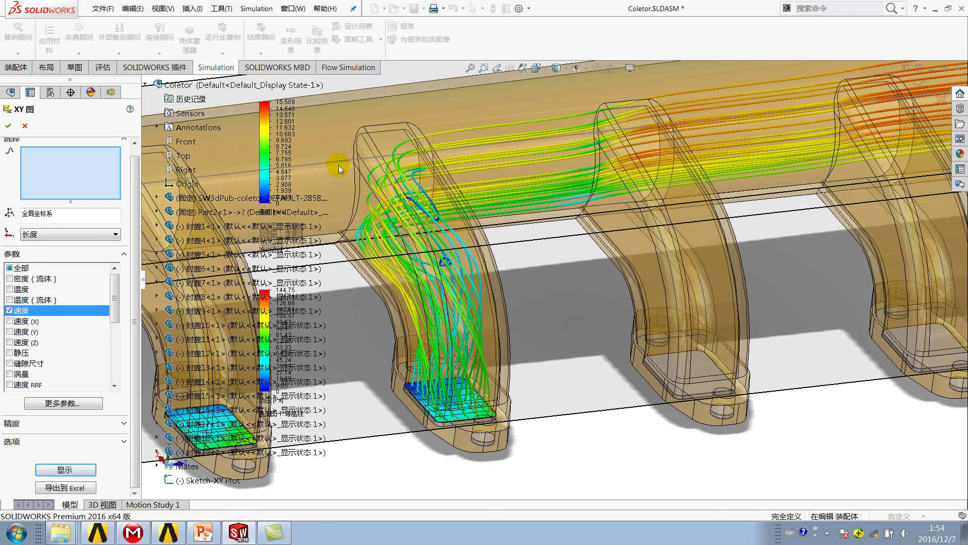
{"action": "key", "text": "f"}
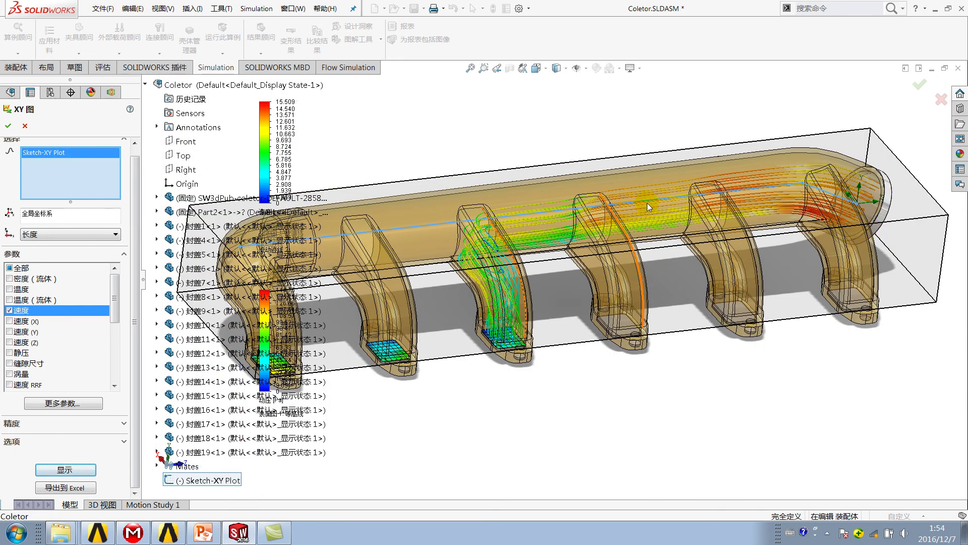
Collapse the model tree and orbit to an oblique overview of the whole manifold
{"action": "scroll", "coordinate": [876, 217], "scroll_direction": "down", "scroll_amount": 3}
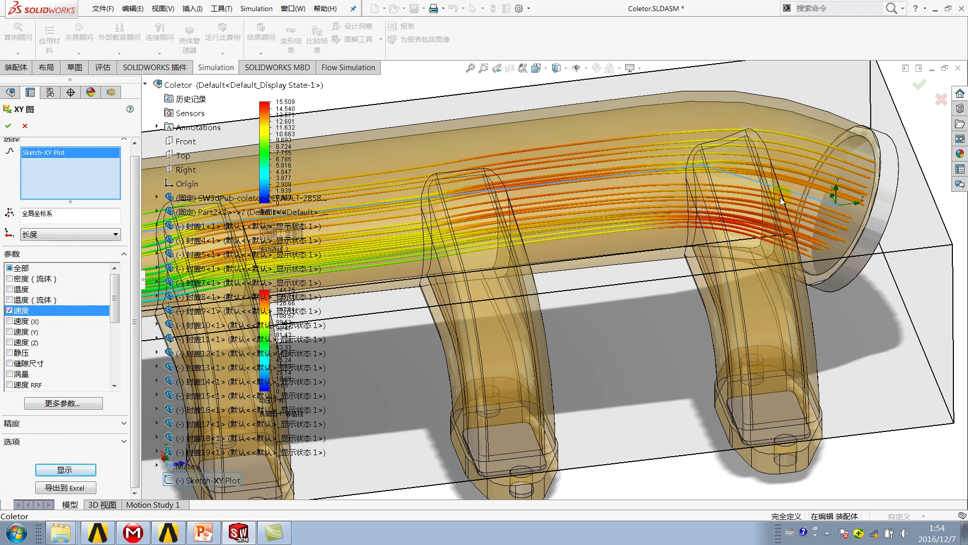
{"action": "scroll", "coordinate": [392, 195], "scroll_direction": "up", "scroll_amount": 3}
{"action": "scroll", "coordinate": [548, 237], "scroll_direction": "up", "scroll_amount": 2}
{"action": "middle_click_drag", "start_coordinate": [464, 264], "coordinate": [843, 246], "text": "ctrl"}
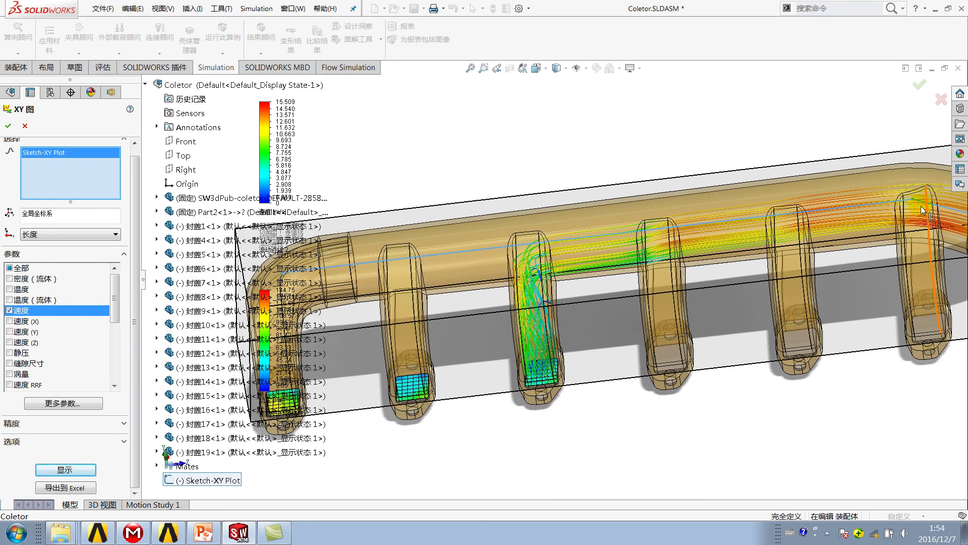
{"action": "left_click", "coordinate": [570, 367]}
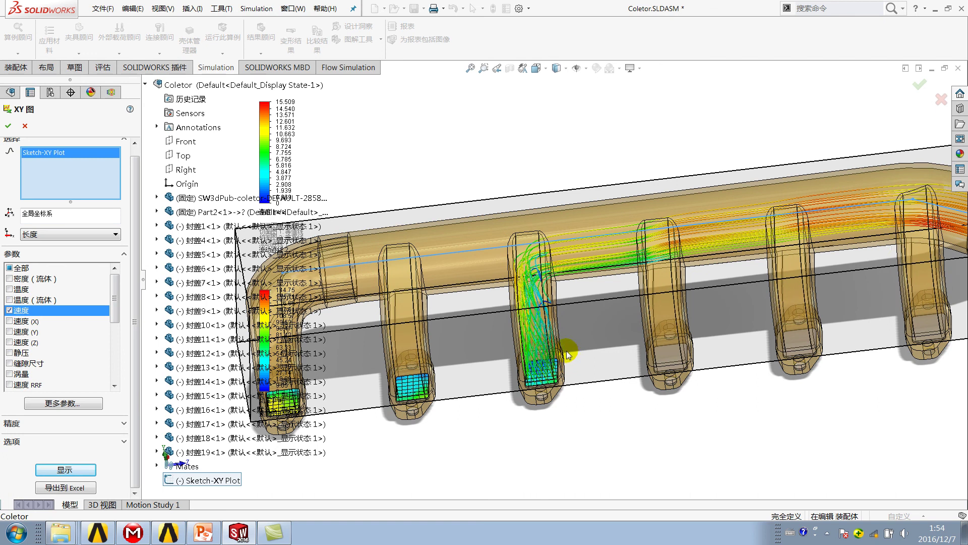
{"action": "middle_click_drag", "start_coordinate": [569, 355], "coordinate": [668, 321]}
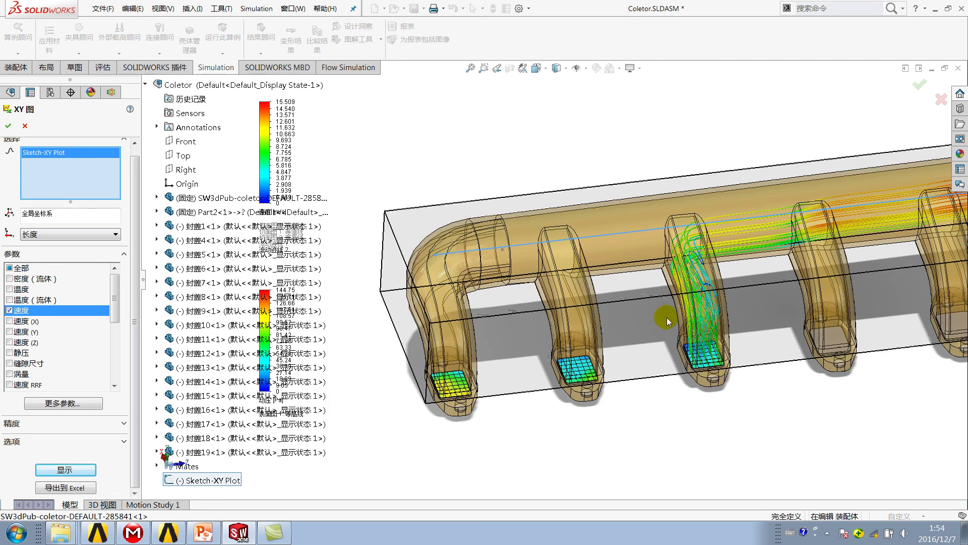
{"action": "left_click", "coordinate": [145, 84]}
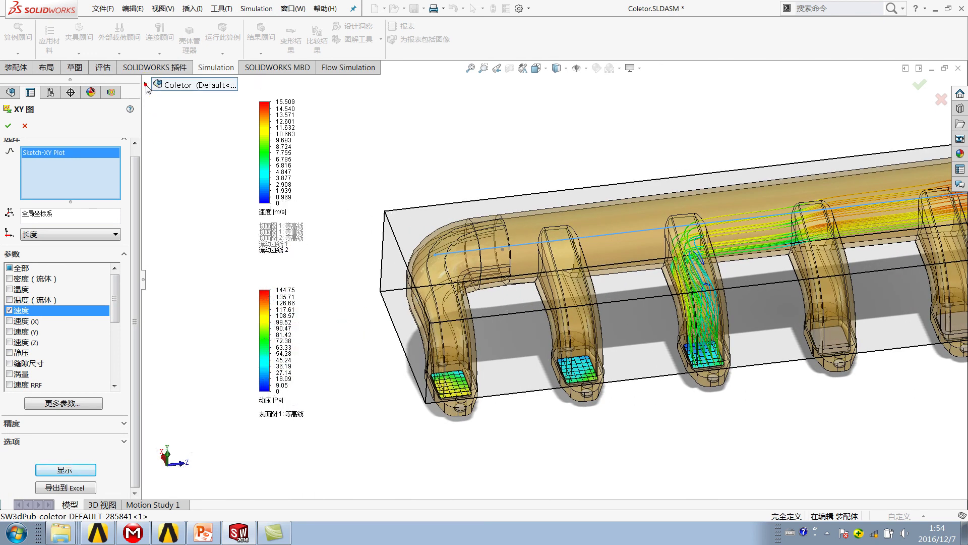
{"action": "left_click", "coordinate": [285, 243]}
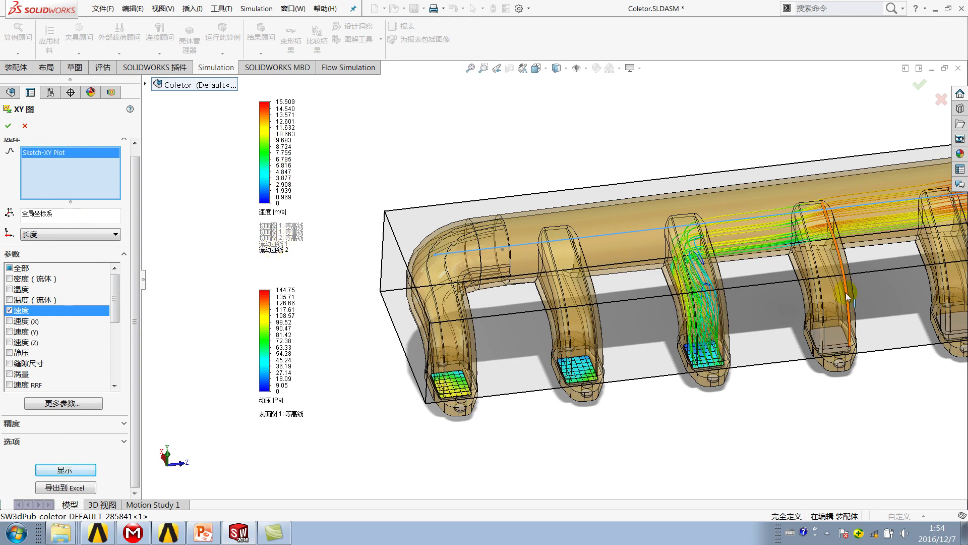
{"action": "middle_click_drag", "start_coordinate": [741, 266], "coordinate": [953, 215]}
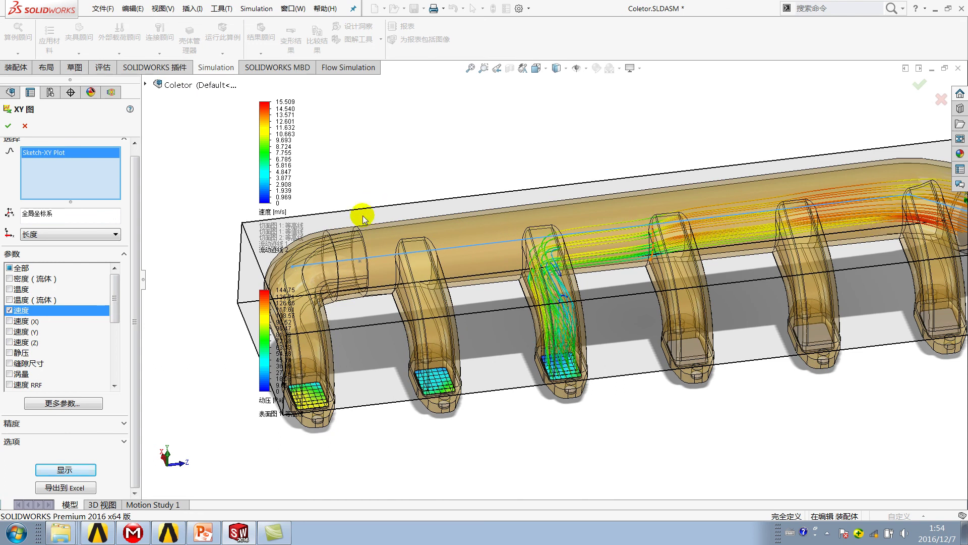
{"action": "mouse_move", "coordinate": [376, 259]}
{"action": "middle_mouse_down"}
{"action": "mouse_move", "coordinate": [449, 233]}
{"action": "mouse_move", "coordinate": [903, 212]}
{"action": "mouse_move", "coordinate": [834, 225]}
{"action": "middle_mouse_up"}
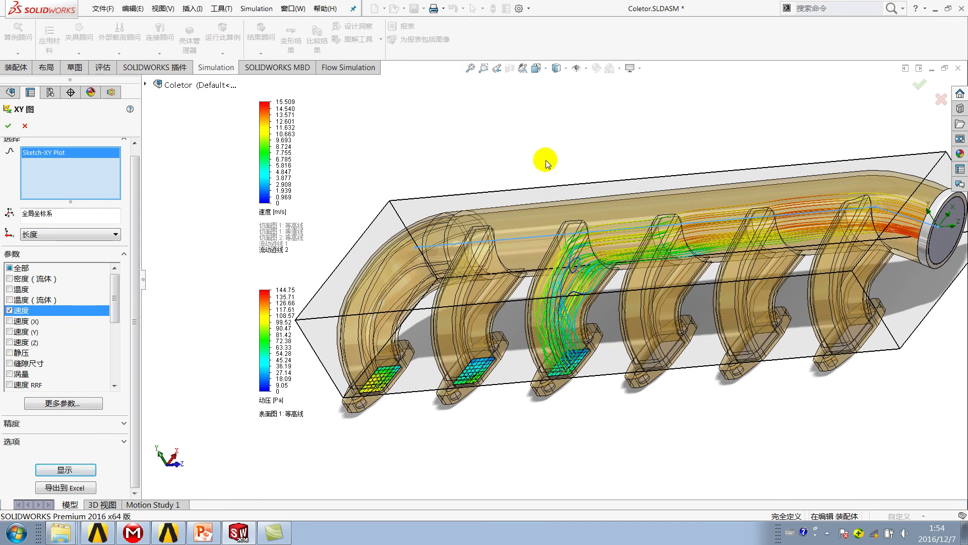
Plot velocity along 'Sketch-XY Plot' (about 13.5 down to 5 m/s), inspect it, then close the chart
{"action": "left_click", "coordinate": [64, 470]}
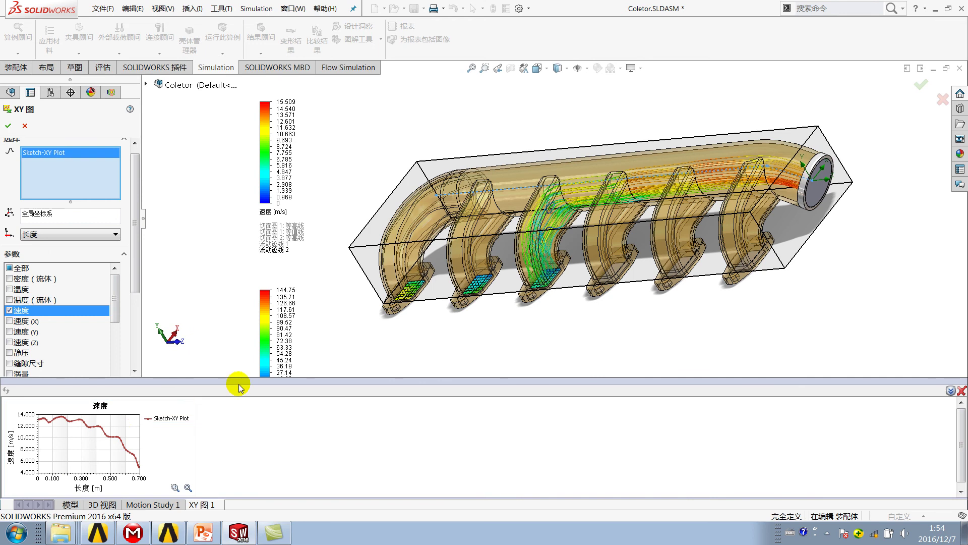
{"action": "left_click_drag", "start_coordinate": [240, 381], "coordinate": [237, 318]}
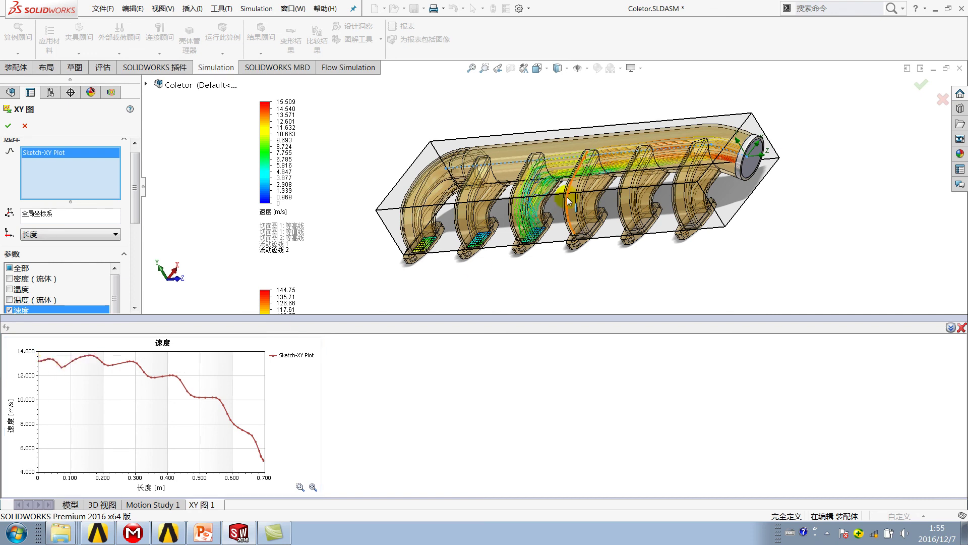
{"action": "scroll", "coordinate": [706, 172], "scroll_direction": "down", "scroll_amount": 2}
{"action": "scroll", "coordinate": [706, 172], "scroll_direction": "down", "scroll_amount": 2}
{"action": "scroll", "coordinate": [708, 174], "scroll_direction": "down", "scroll_amount": 2}
{"action": "scroll", "coordinate": [707, 174], "scroll_direction": "down", "scroll_amount": 2}
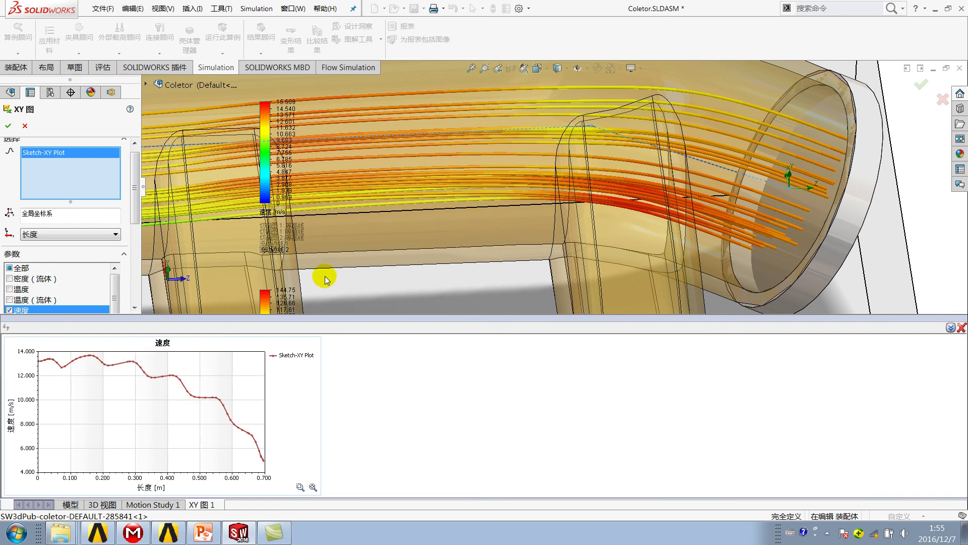
{"action": "middle_click_drag", "start_coordinate": [587, 277], "coordinate": [582, 271]}
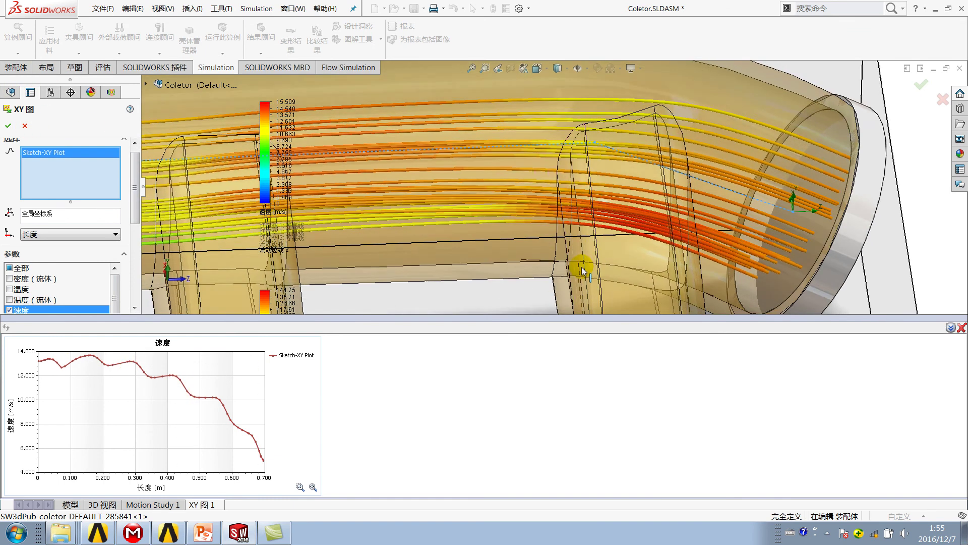
{"action": "key", "text": "f"}
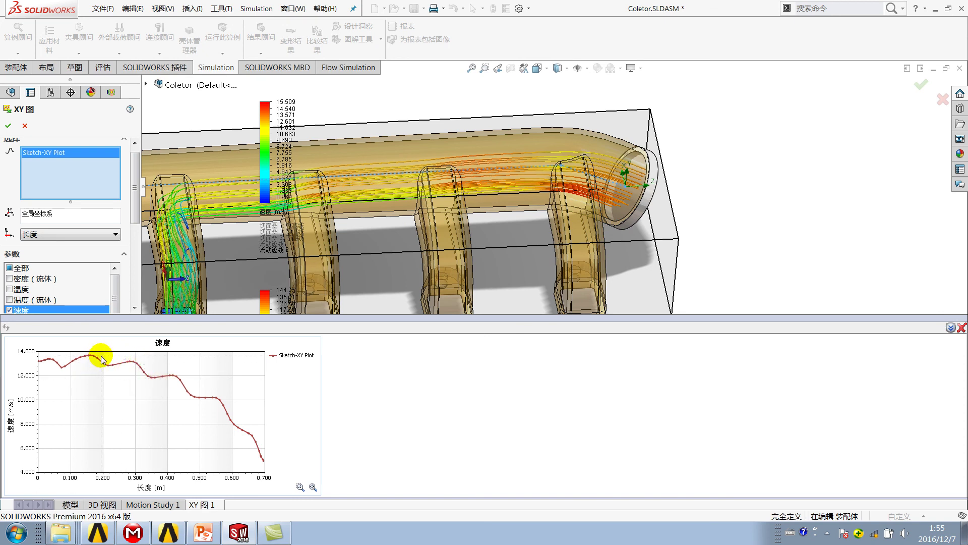
{"action": "left_click", "coordinate": [960, 328]}
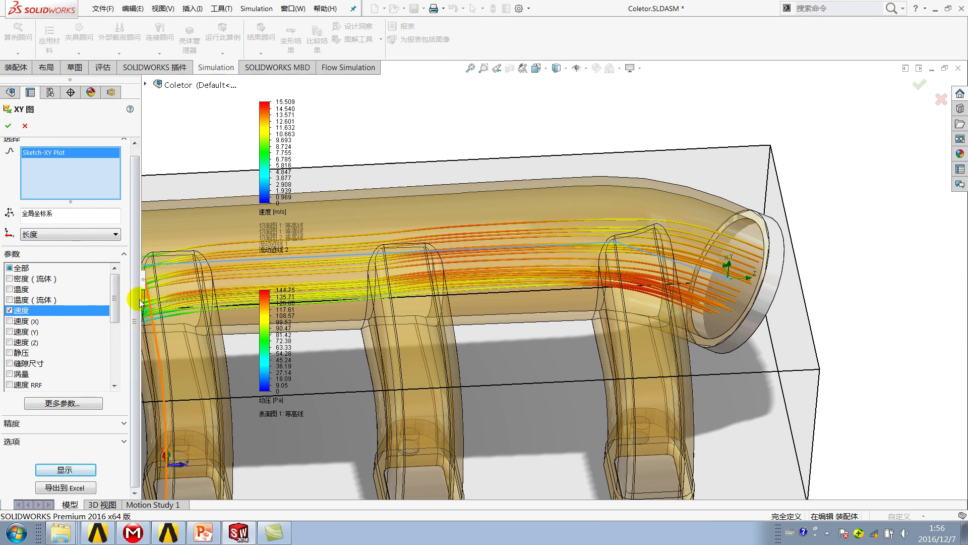
Re-plot the velocity chart, box-zoom to the 0.34–0.70 m range, then restore full axes
{"action": "left_click", "coordinate": [64, 469]}
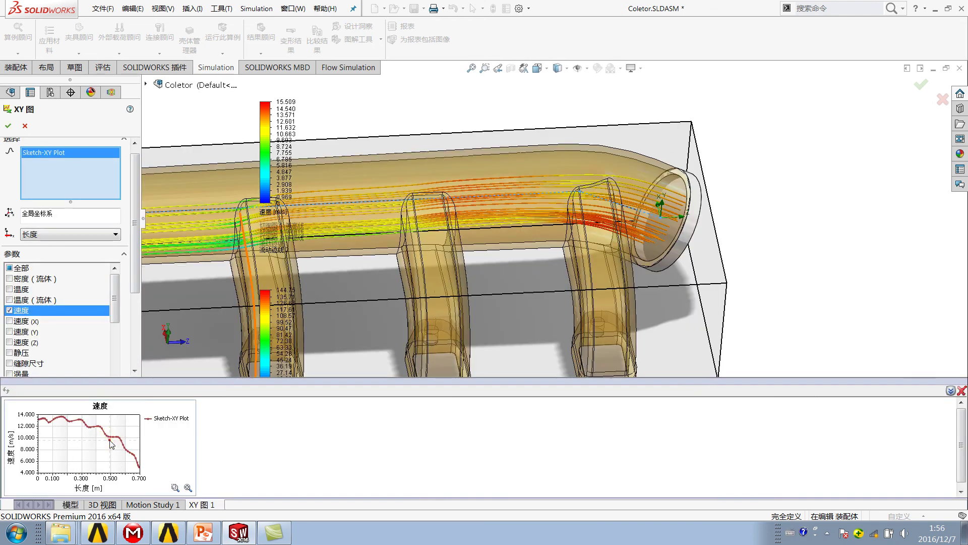
{"action": "left_click", "coordinate": [186, 426]}
{"action": "left_click", "coordinate": [188, 488]}
{"action": "left_click", "coordinate": [175, 487]}
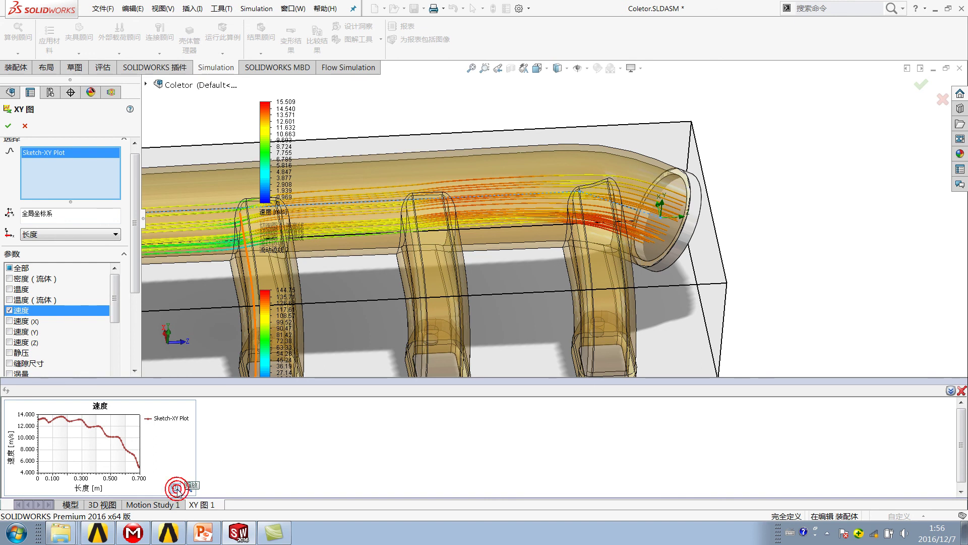
{"action": "left_click_drag", "start_coordinate": [256, 378], "coordinate": [256, 232]}
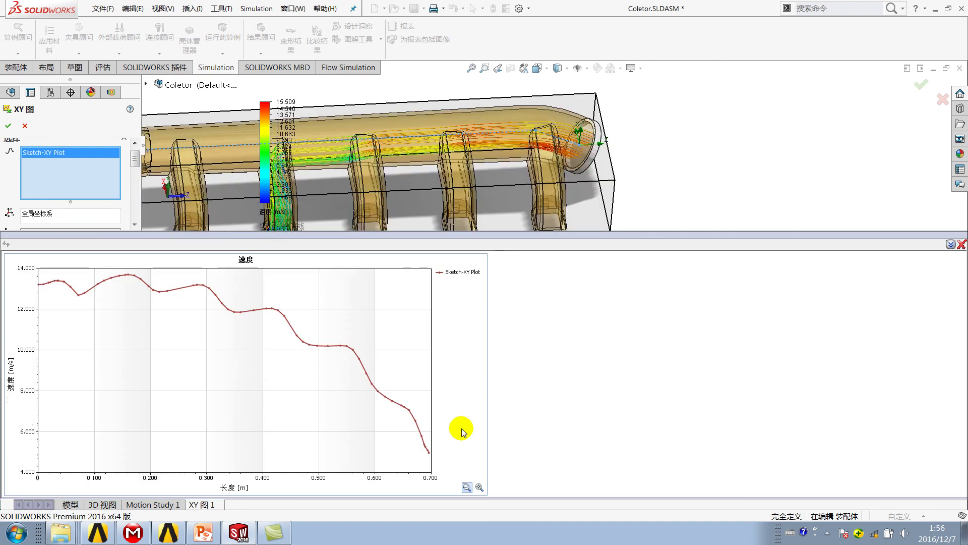
{"action": "left_click", "coordinate": [466, 487]}
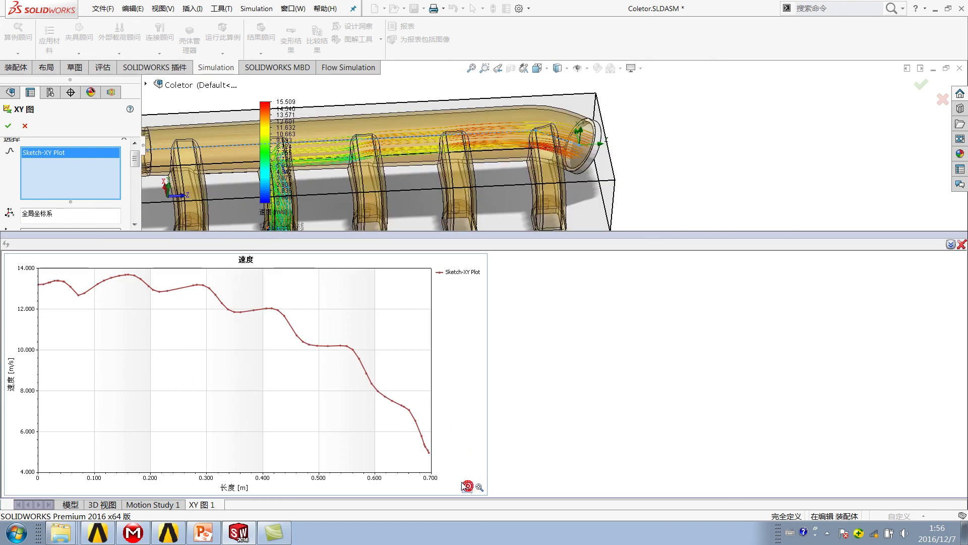
{"action": "left_click_drag", "start_coordinate": [229, 284], "coordinate": [432, 425]}
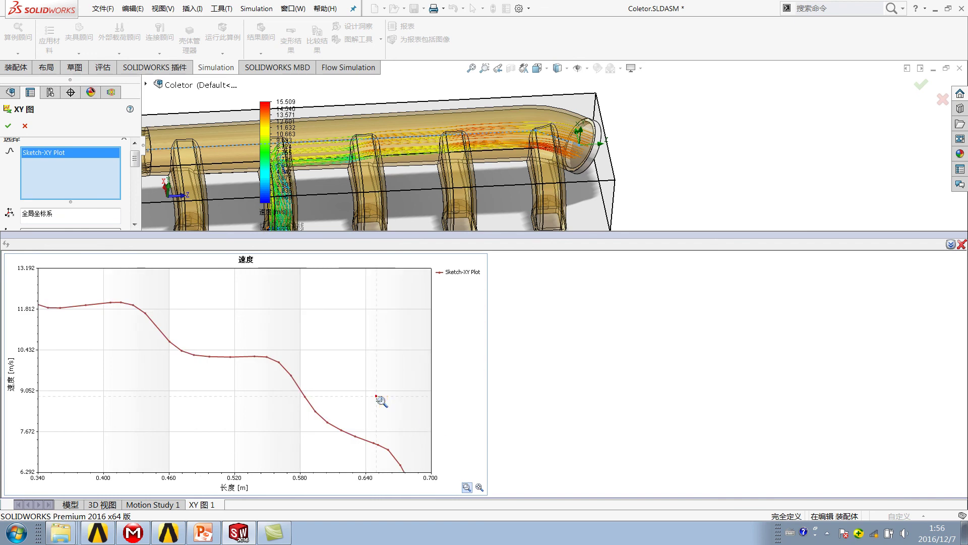
{"action": "left_click", "coordinate": [479, 487]}
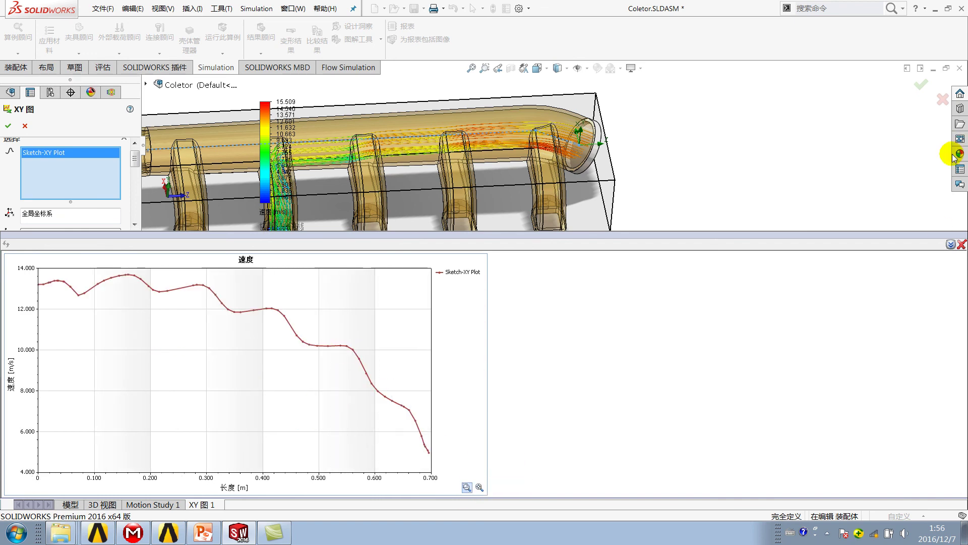
Close the chart, export the velocity data to Excel, and minimize SOLIDWORKS
{"action": "left_click", "coordinate": [961, 244]}
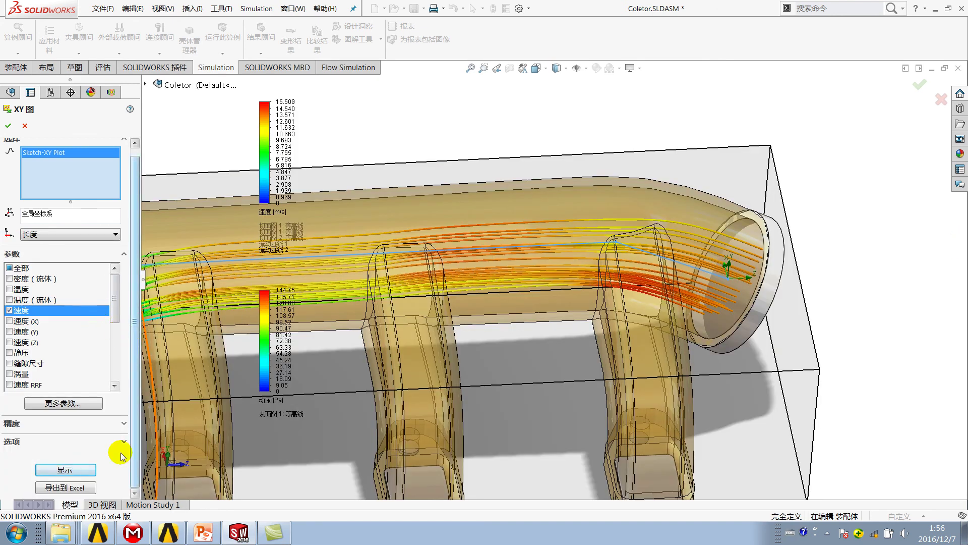
{"action": "left_click", "coordinate": [67, 488]}
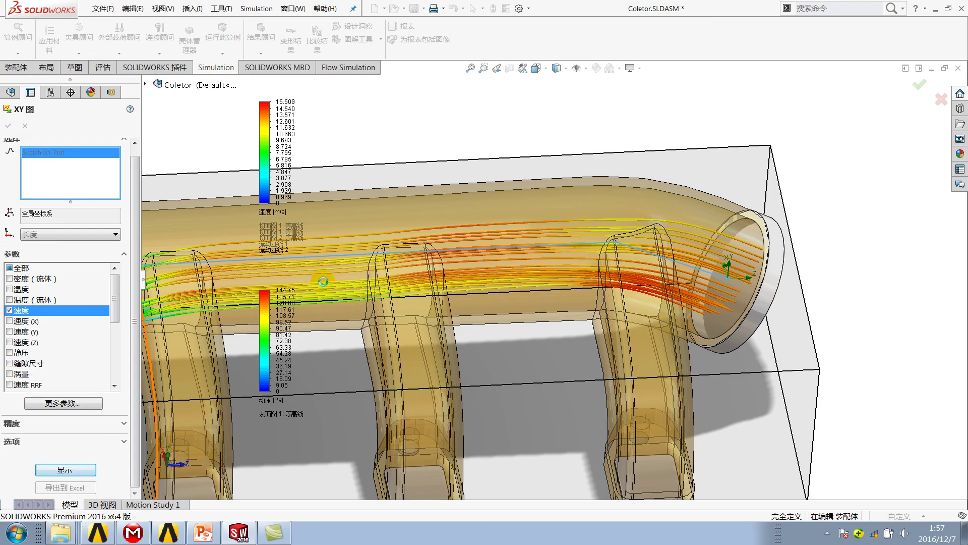
{"action": "left_click", "coordinate": [249, 524]}
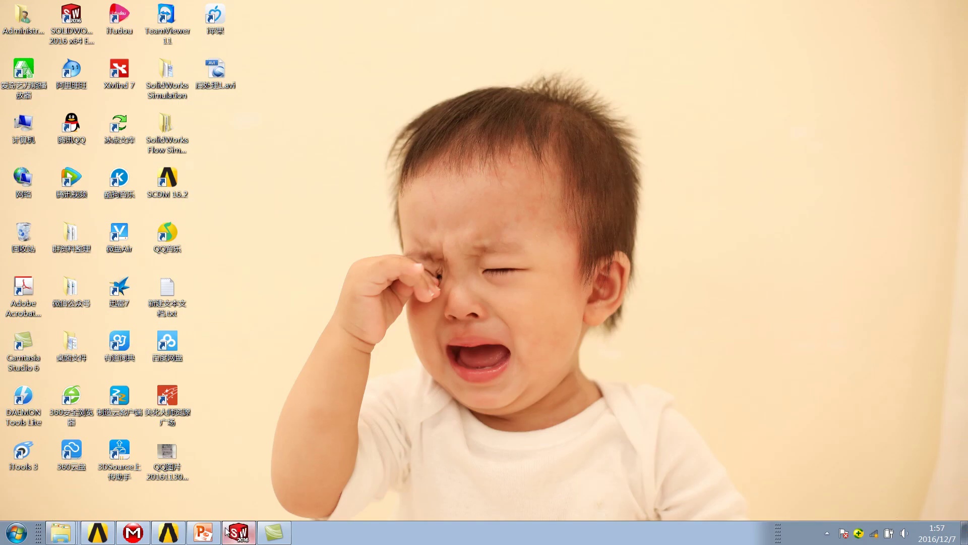
Bring the PowerPoint deck back, showing slide 27 '流线和迹线'
{"action": "left_click", "coordinate": [273, 532]}
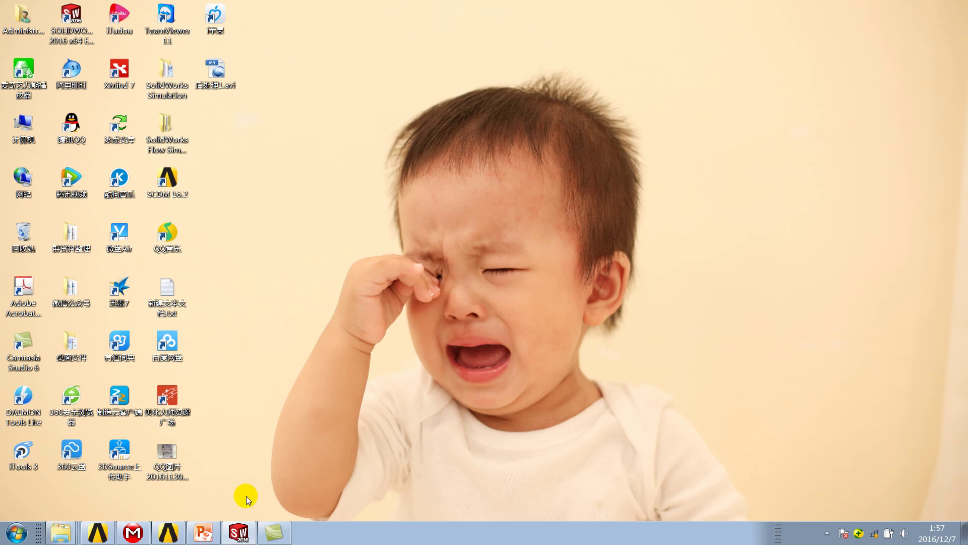
{"action": "left_click", "coordinate": [203, 532]}
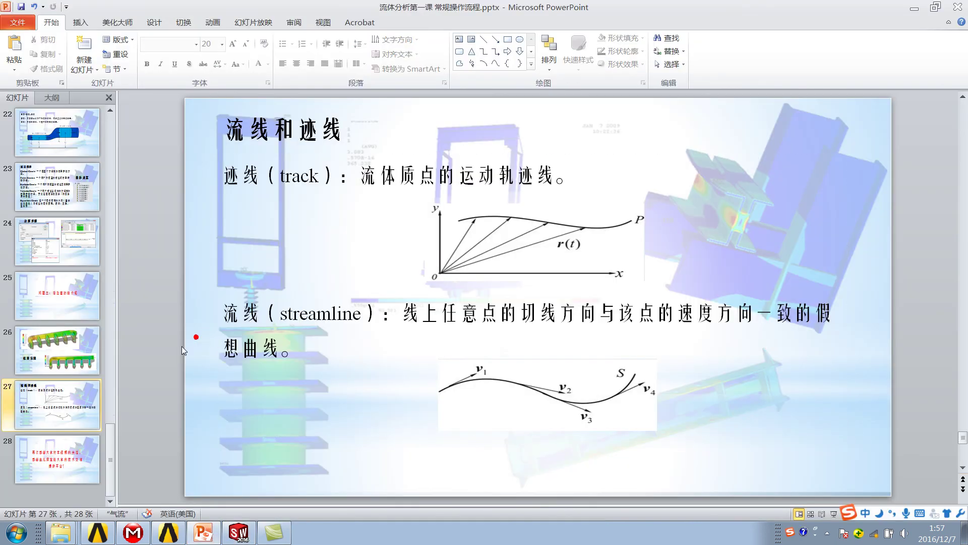
Go back to slide 25 '问题三：后处理功能介绍' and select its title text
{"action": "key", "text": "Page_Up"}
{"action": "key", "text": "Page_Up"}
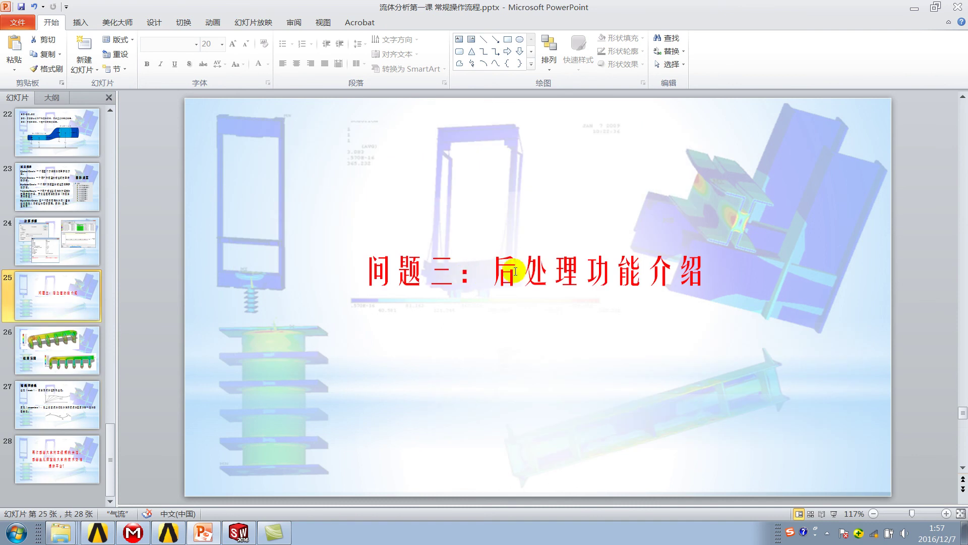
{"action": "left_click", "coordinate": [514, 271]}
{"action": "left_click", "coordinate": [627, 391]}
{"action": "left_click", "coordinate": [504, 275]}
{"action": "left_click", "coordinate": [670, 353]}
{"action": "mouse_move", "coordinate": [686, 275]}
{"action": "left_mouse_down"}
{"action": "mouse_move", "coordinate": [392, 261]}
{"action": "mouse_move", "coordinate": [711, 275]}
{"action": "left_mouse_up"}
{"action": "left_click", "coordinate": [450, 395]}
{"action": "left_click", "coordinate": [653, 344]}
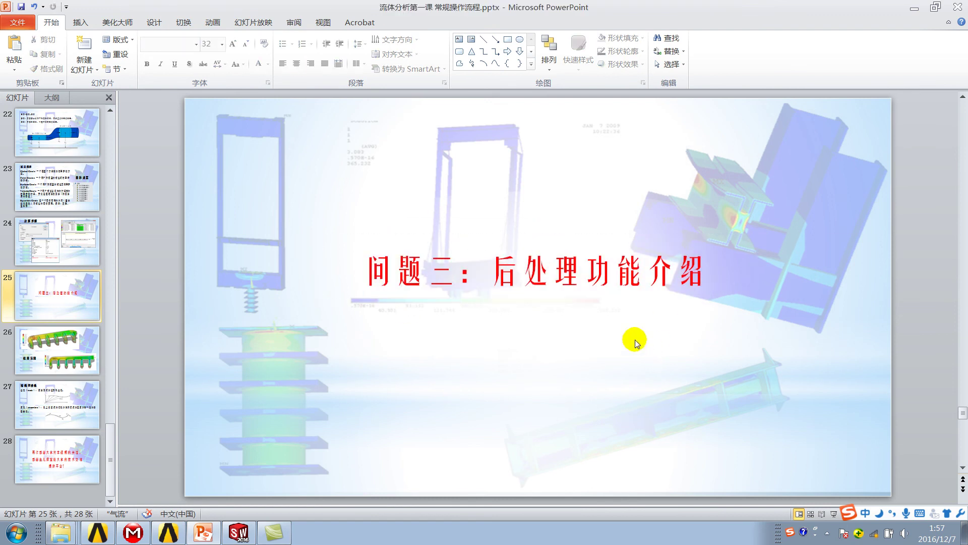
{"action": "left_click_drag", "start_coordinate": [361, 264], "coordinate": [687, 283]}
{"action": "left_click", "coordinate": [661, 326]}
{"action": "left_click", "coordinate": [676, 273]}
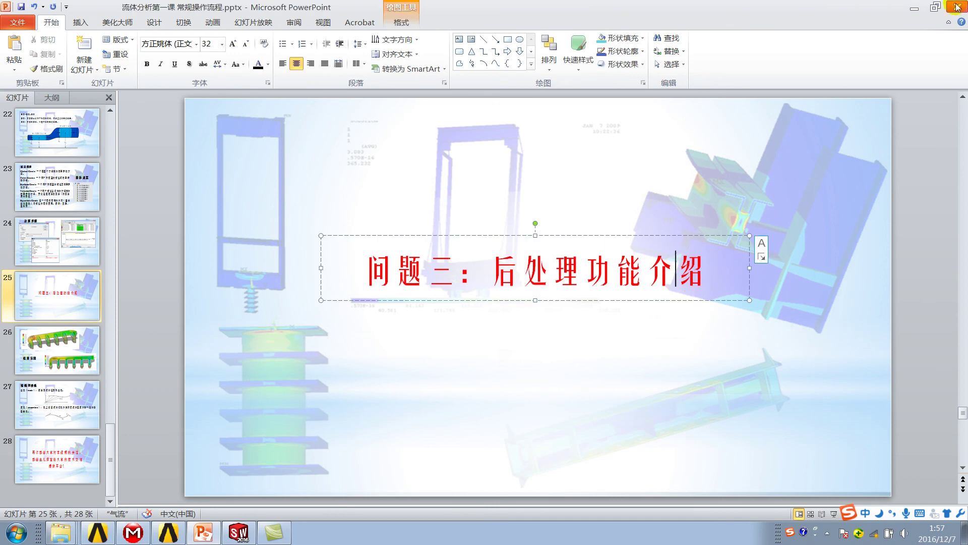